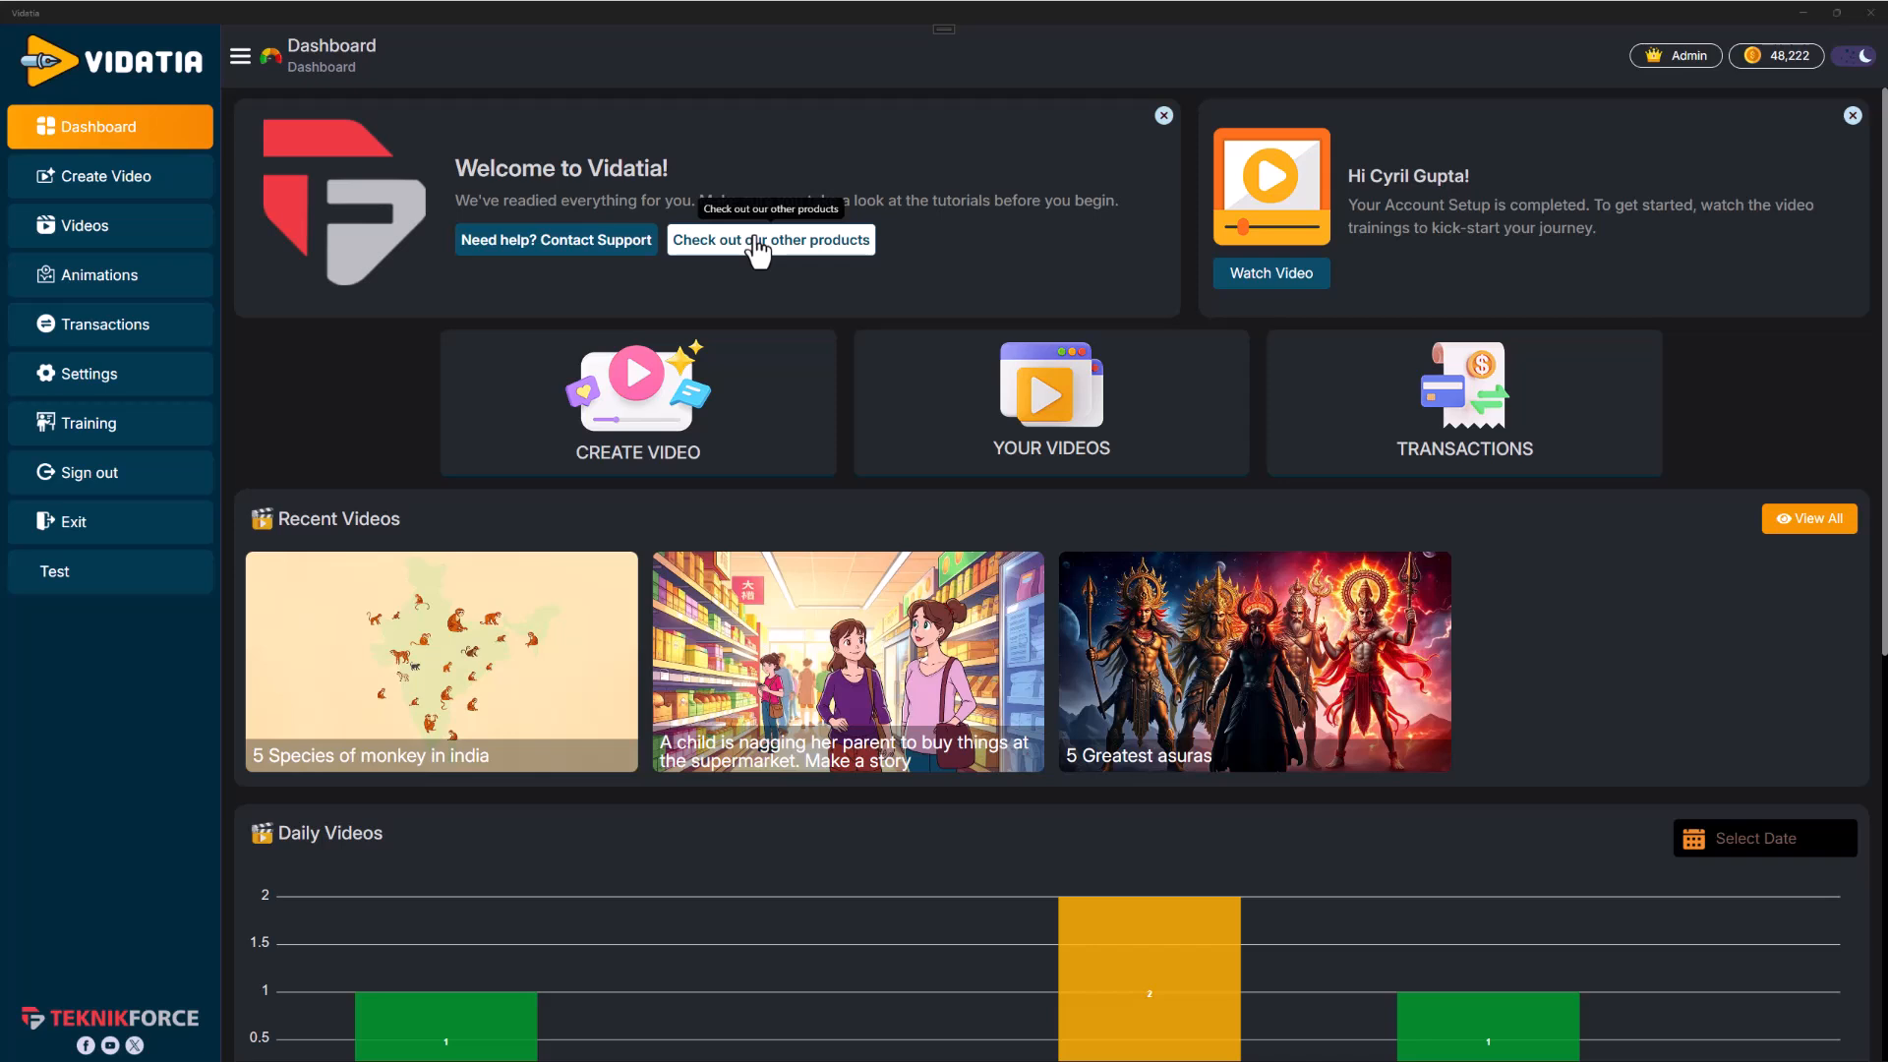
Start creating a new video and paste the description 5 Best Yoga Exercises for Backache
left_click(201, 175)
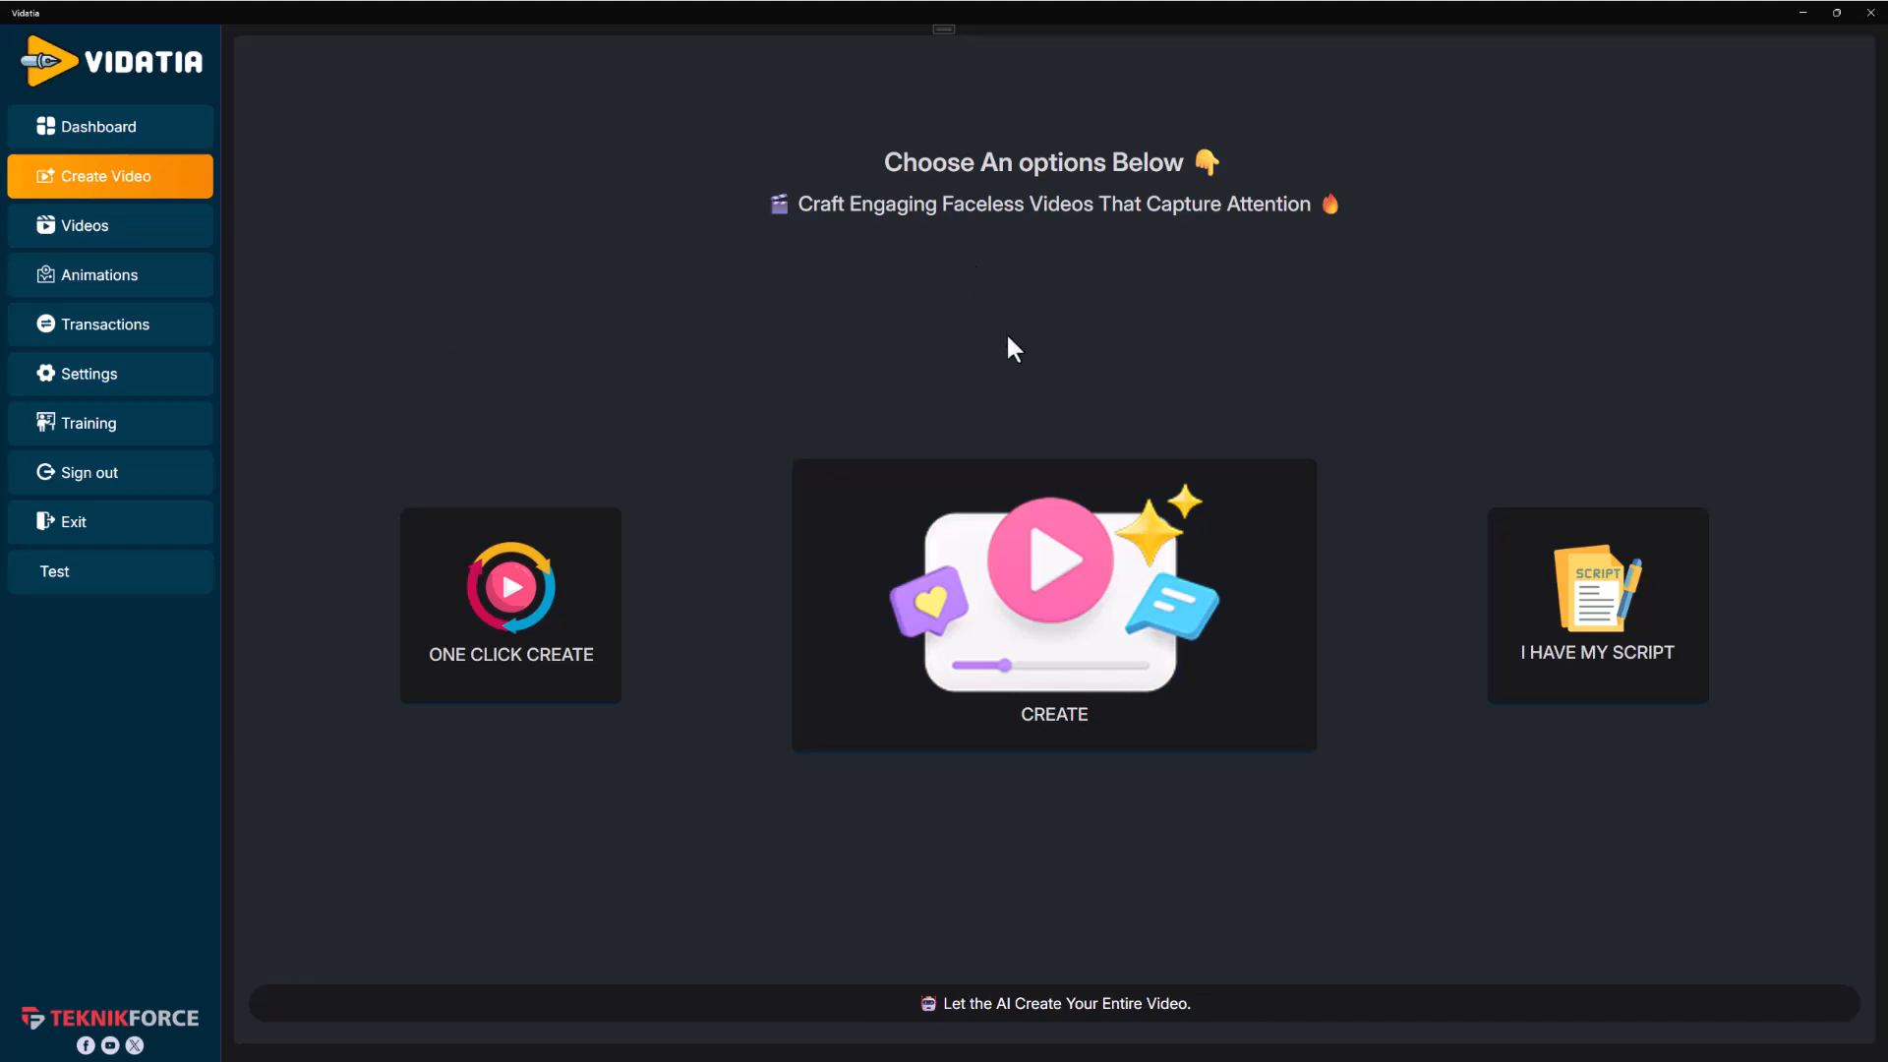
left_click(1058, 566)
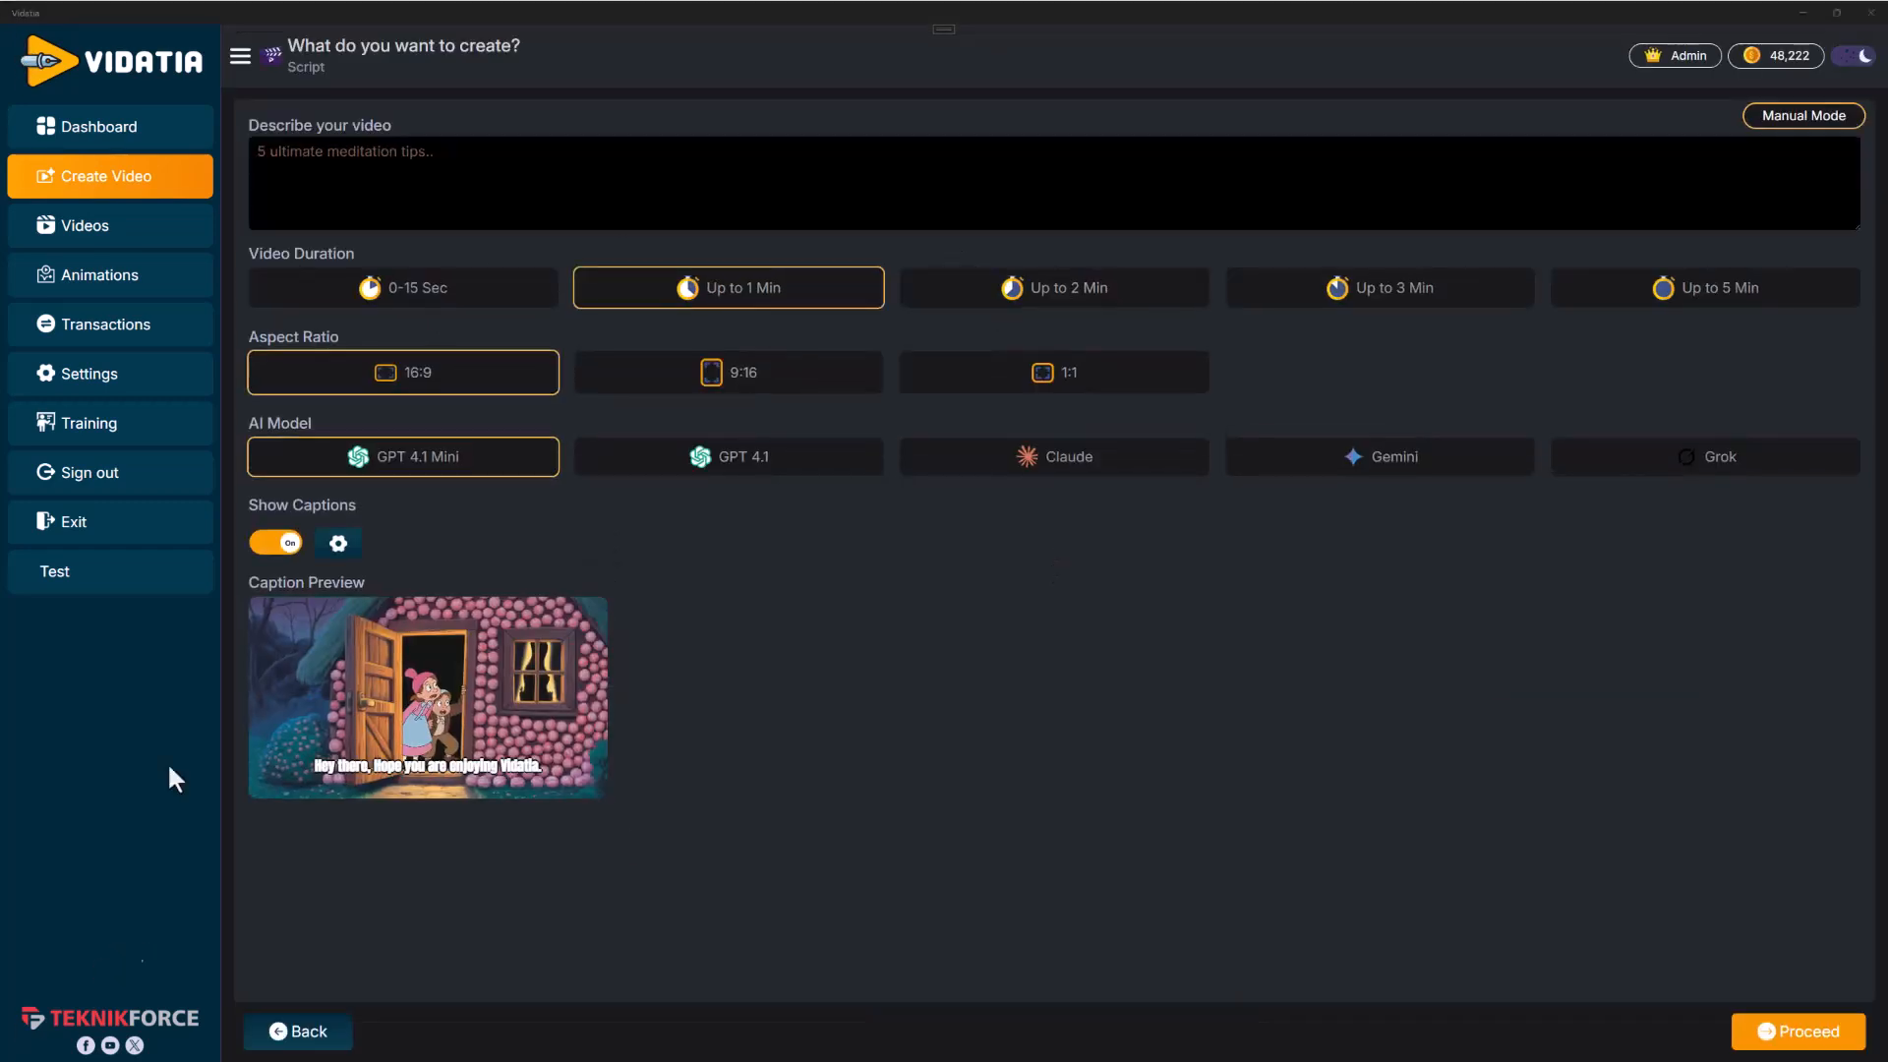
left_click(331, 168)
type("5 Best Yoga Exercises for Backache")
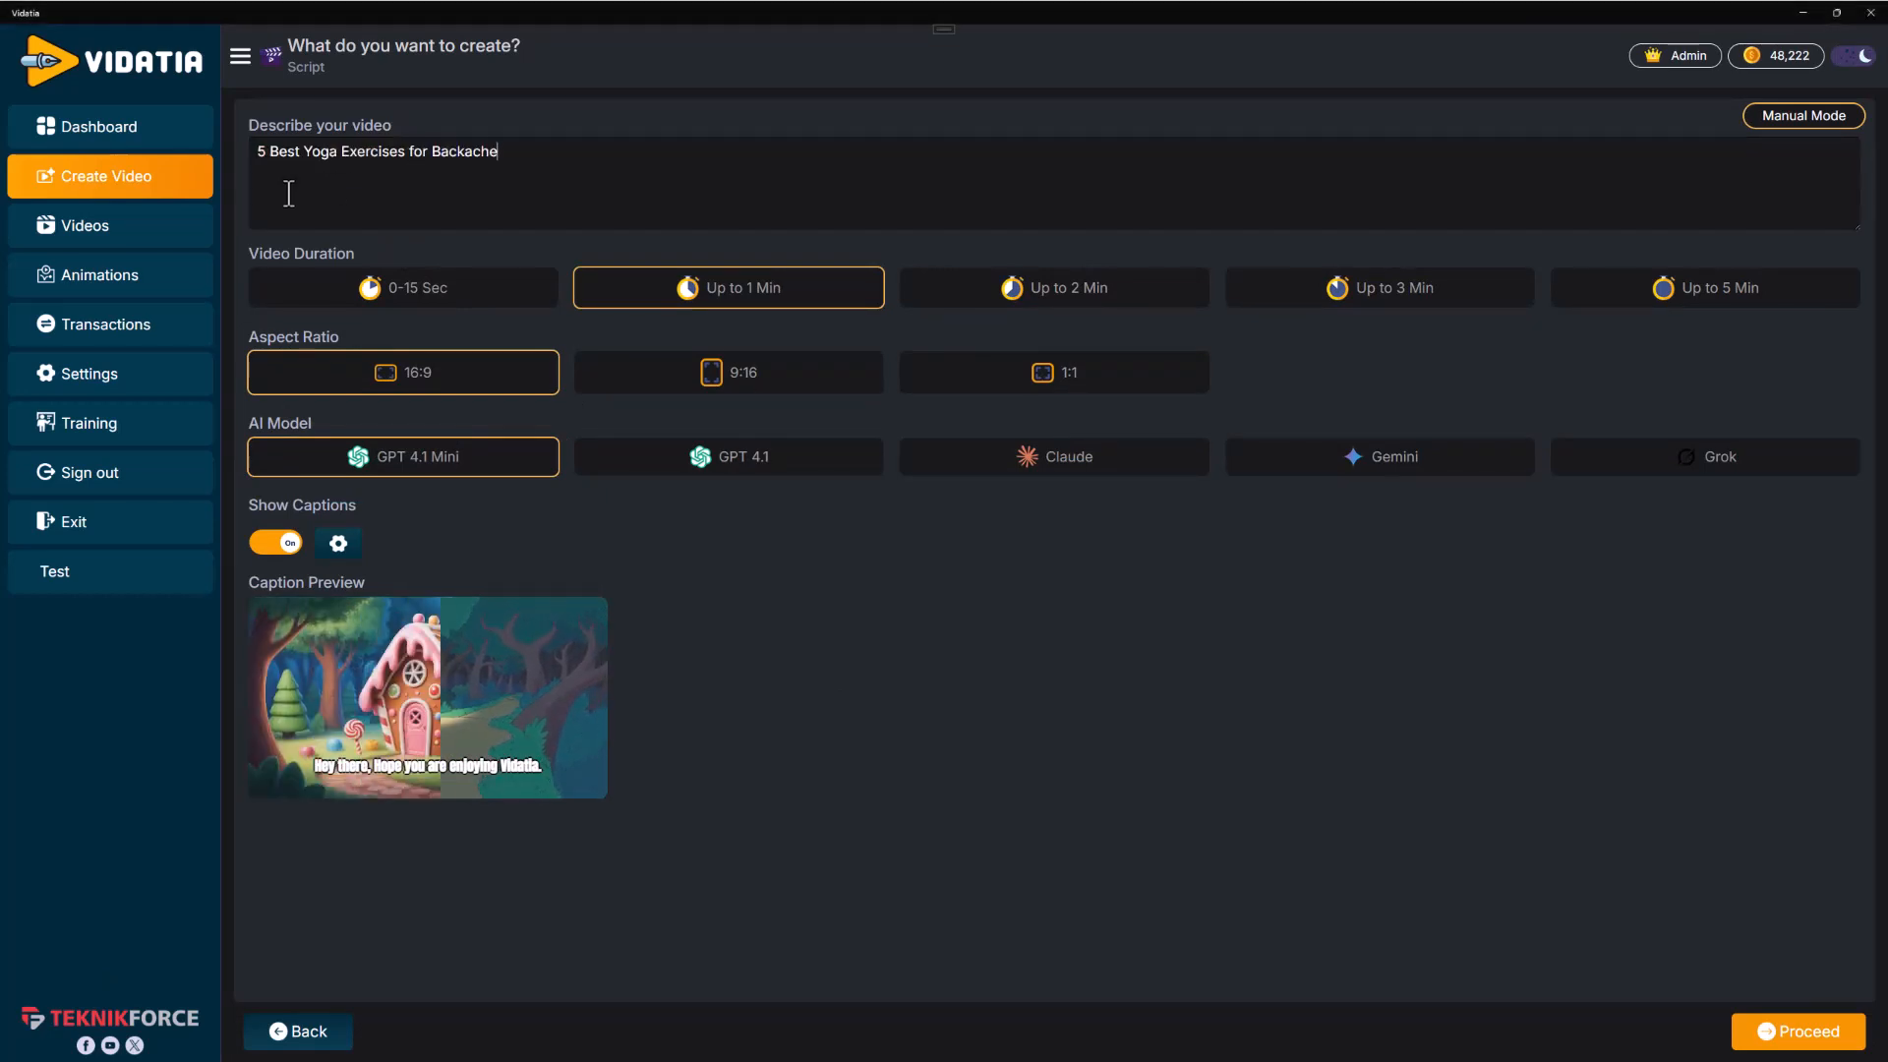
left_click_drag(266, 150, 337, 153)
left_click(354, 154)
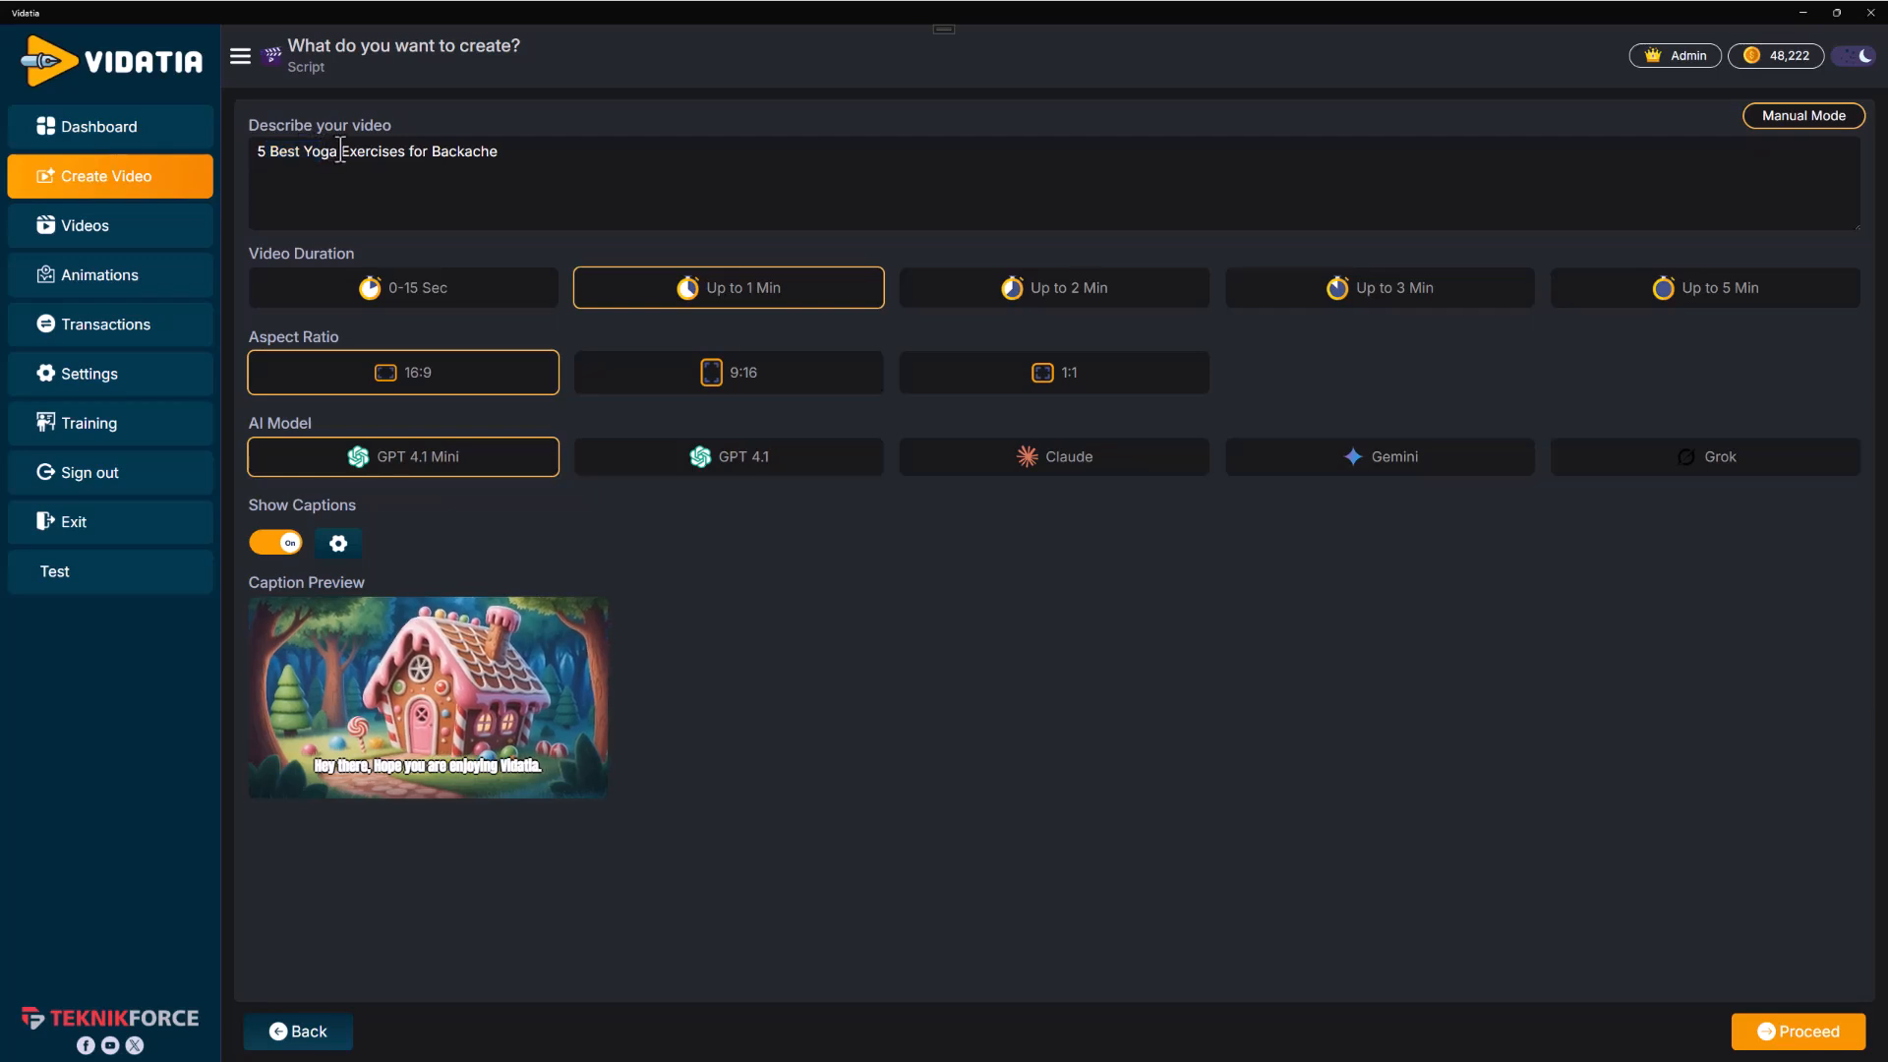
left_click(439, 148)
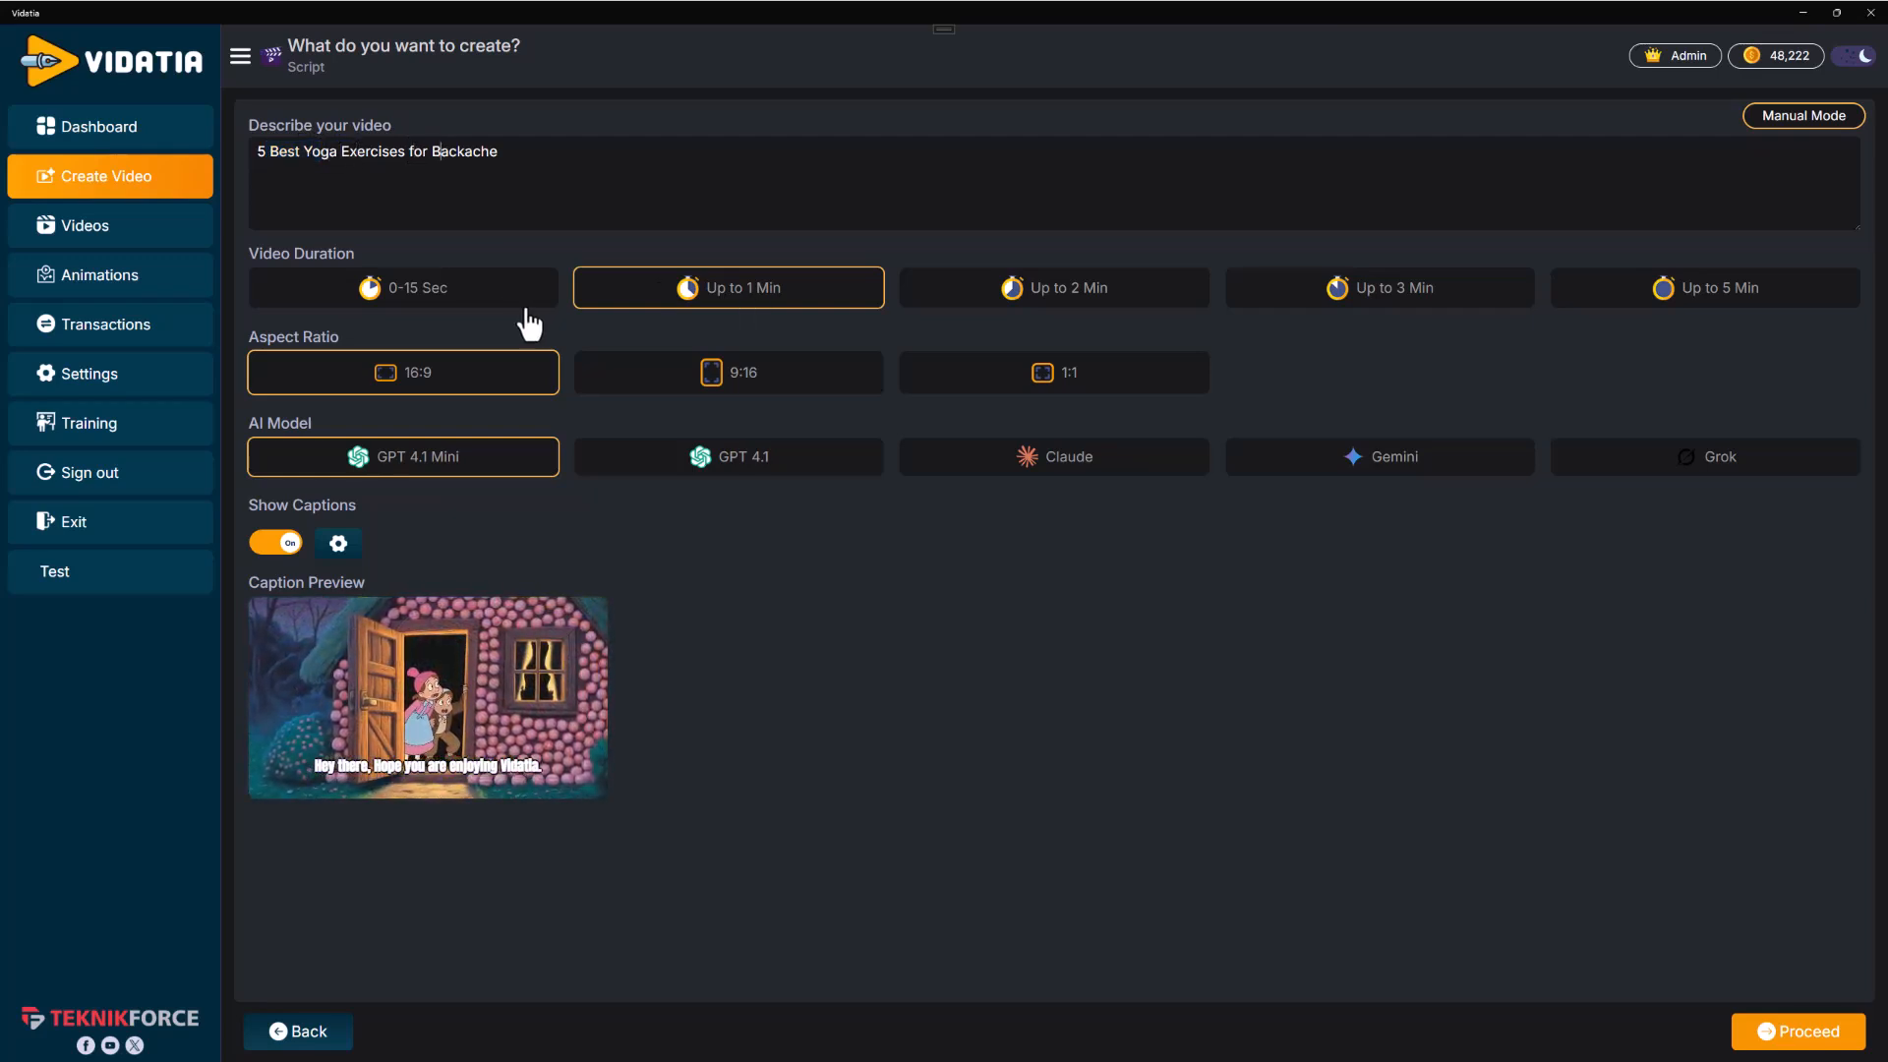
Try the different video durations and aspect ratios, ending with Up to 1 Min and 16:9
left_click(482, 308)
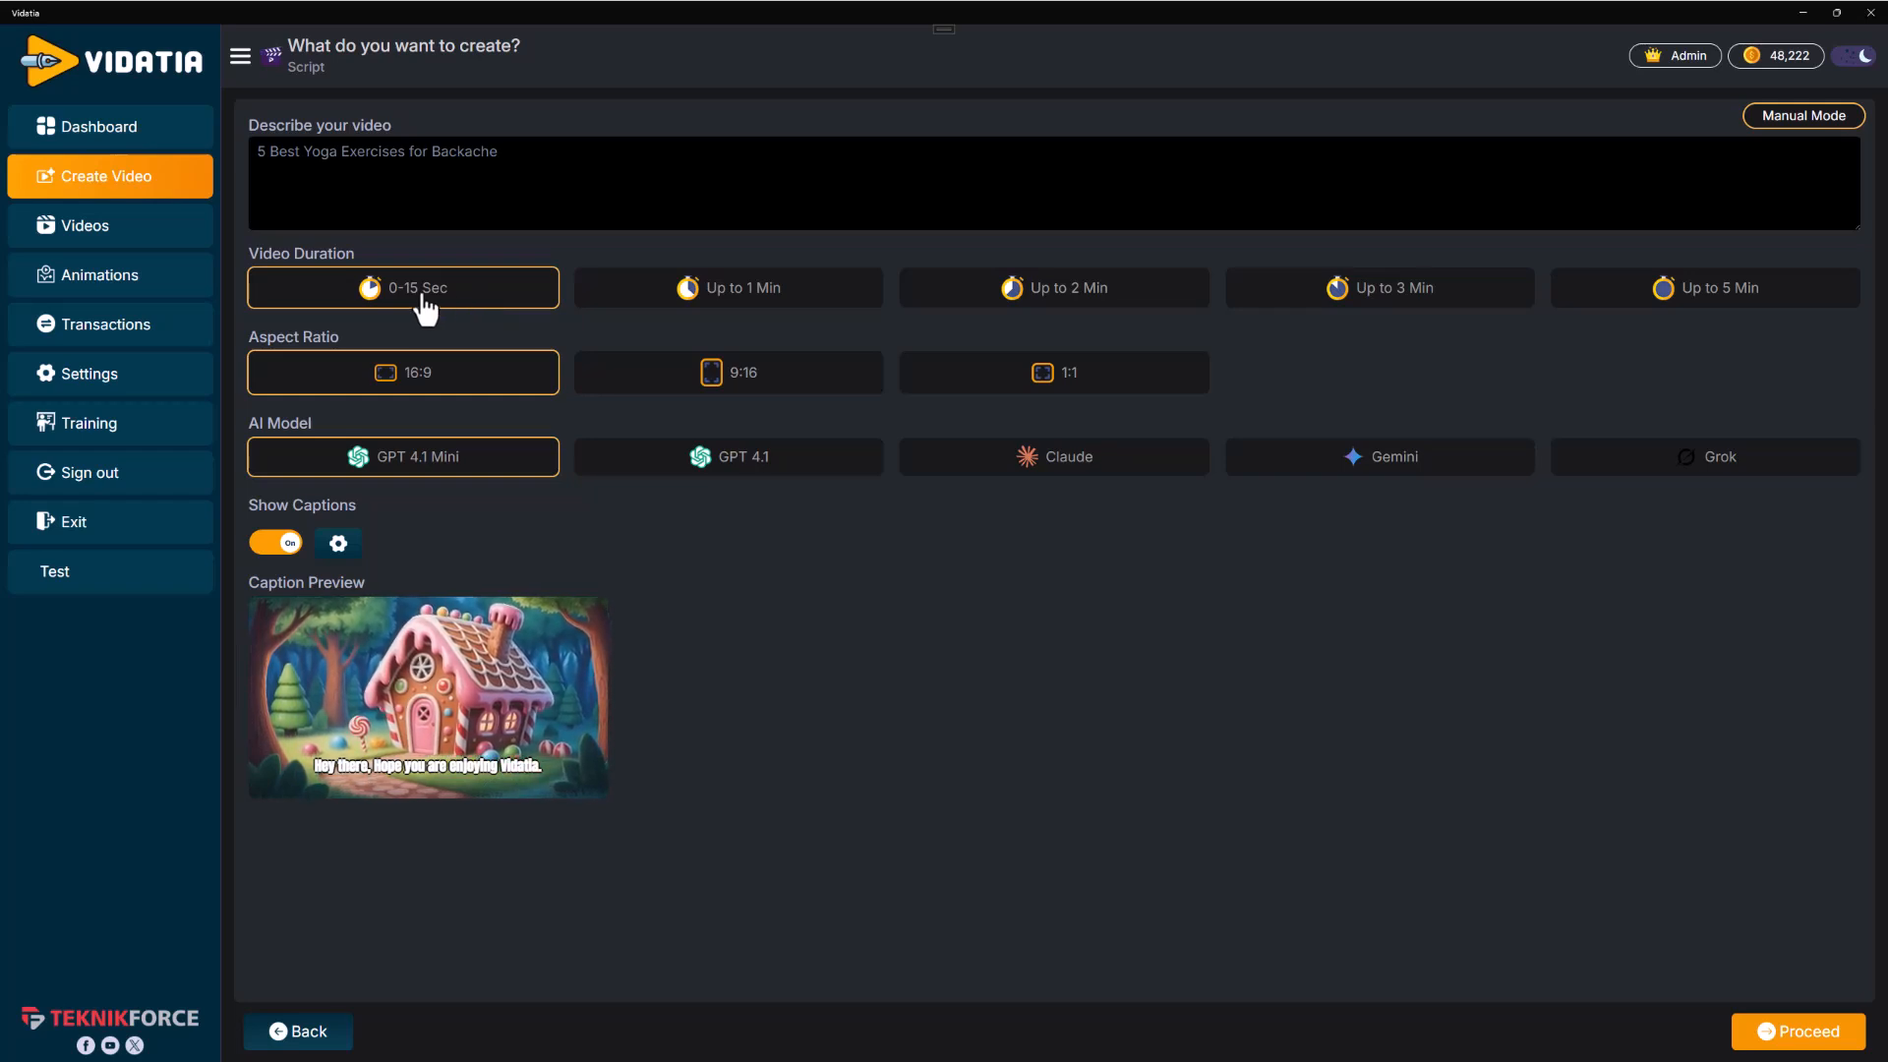
left_click(719, 383)
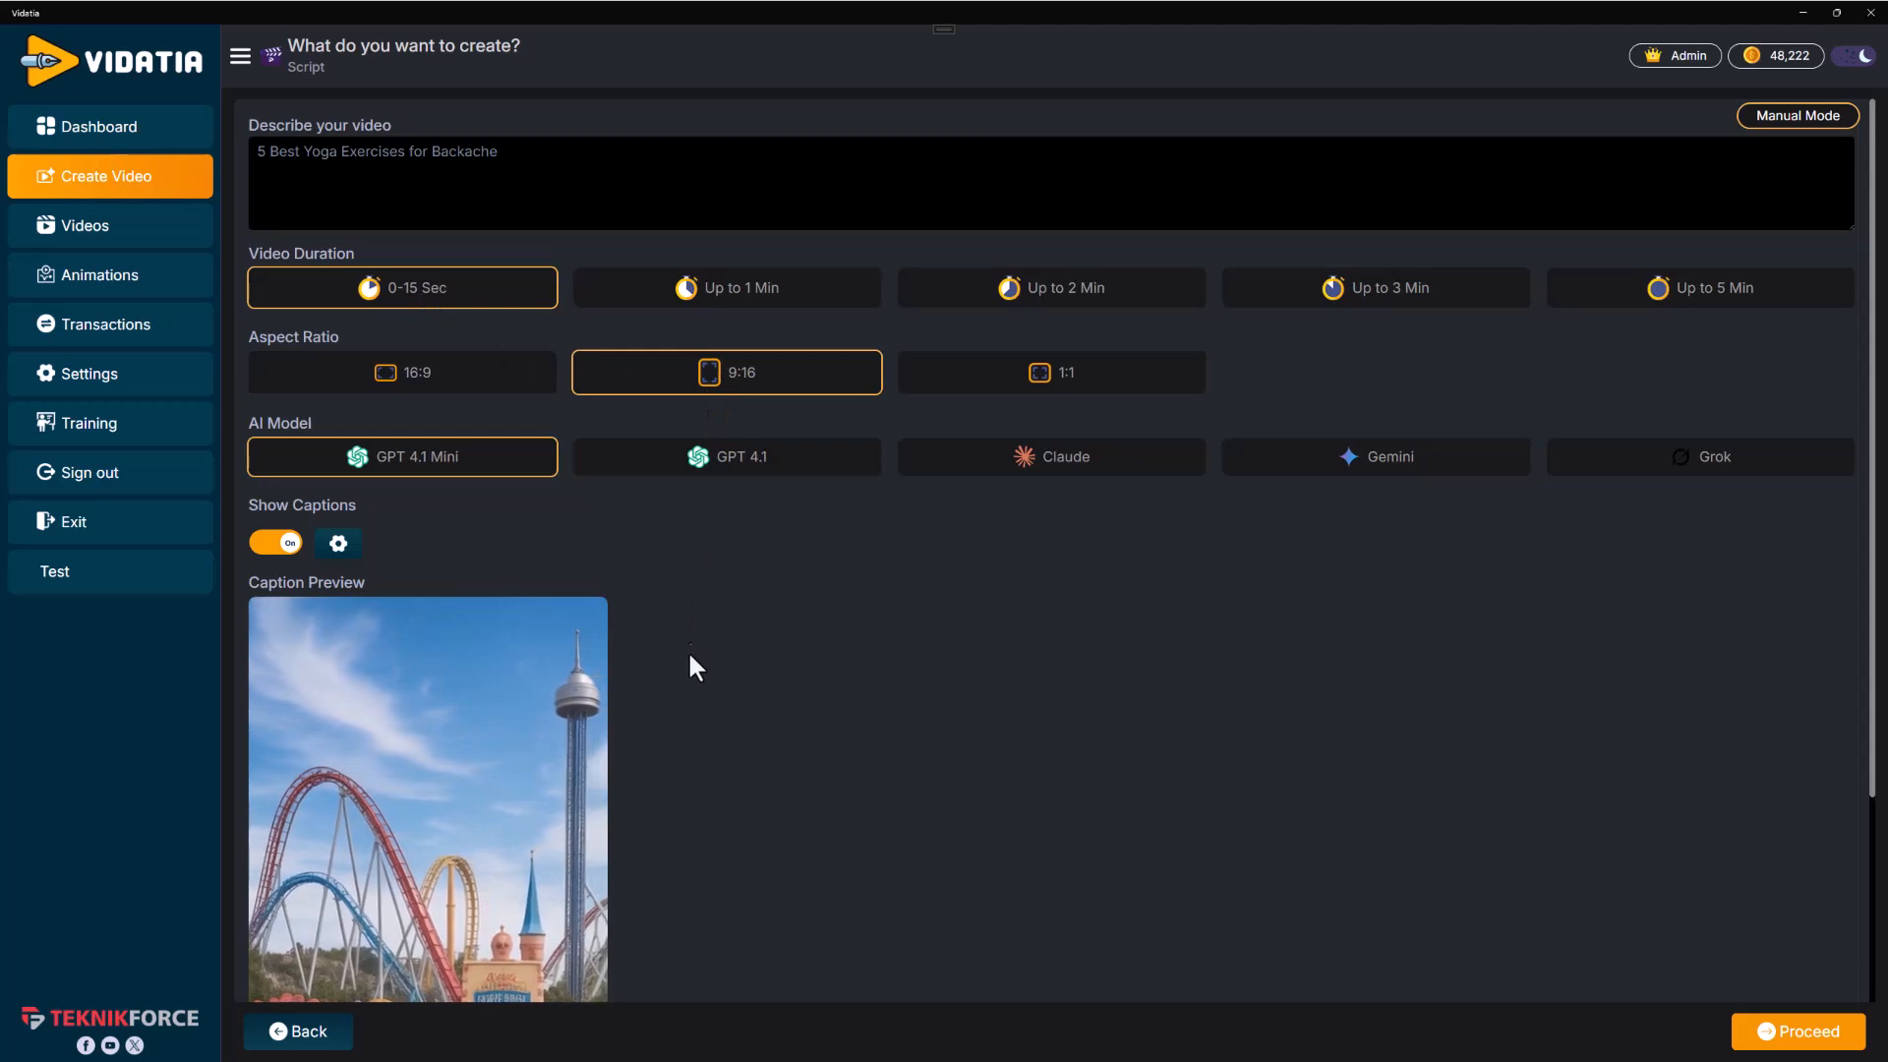
left_click(495, 385)
left_click(742, 313)
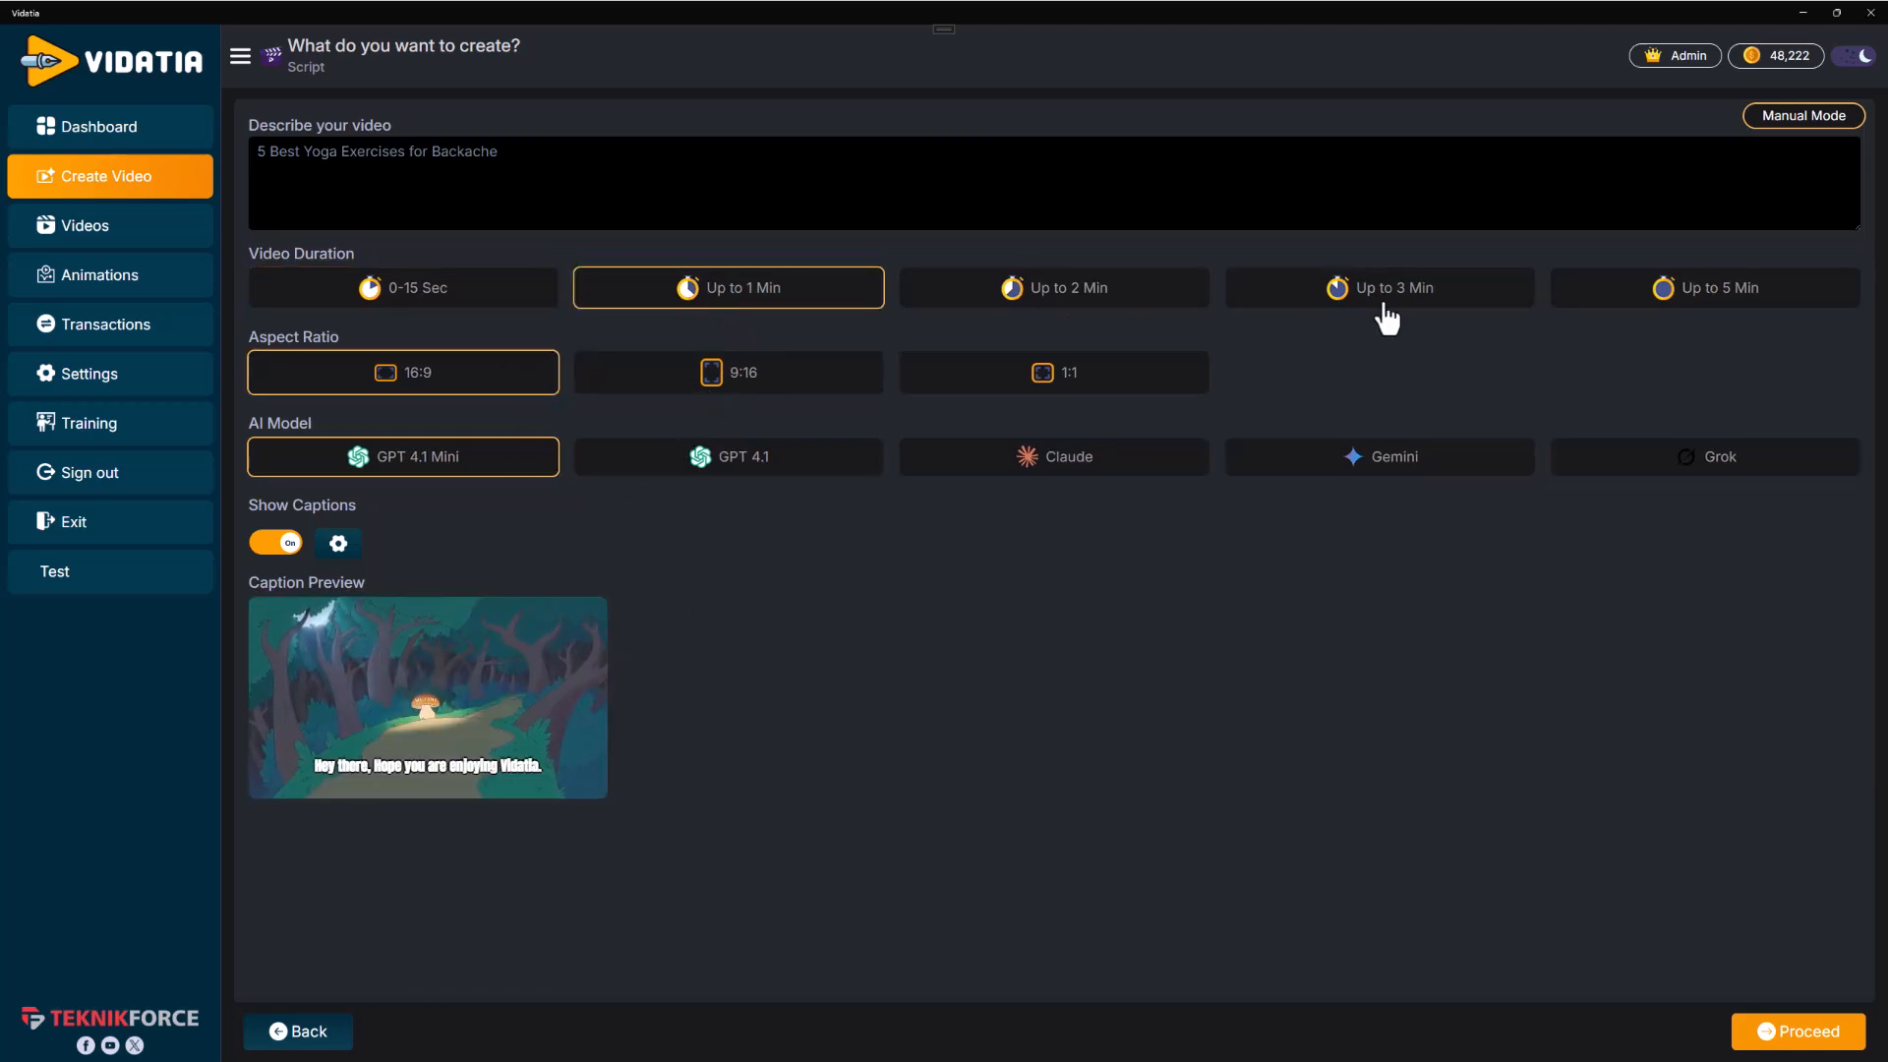
left_click(1676, 304)
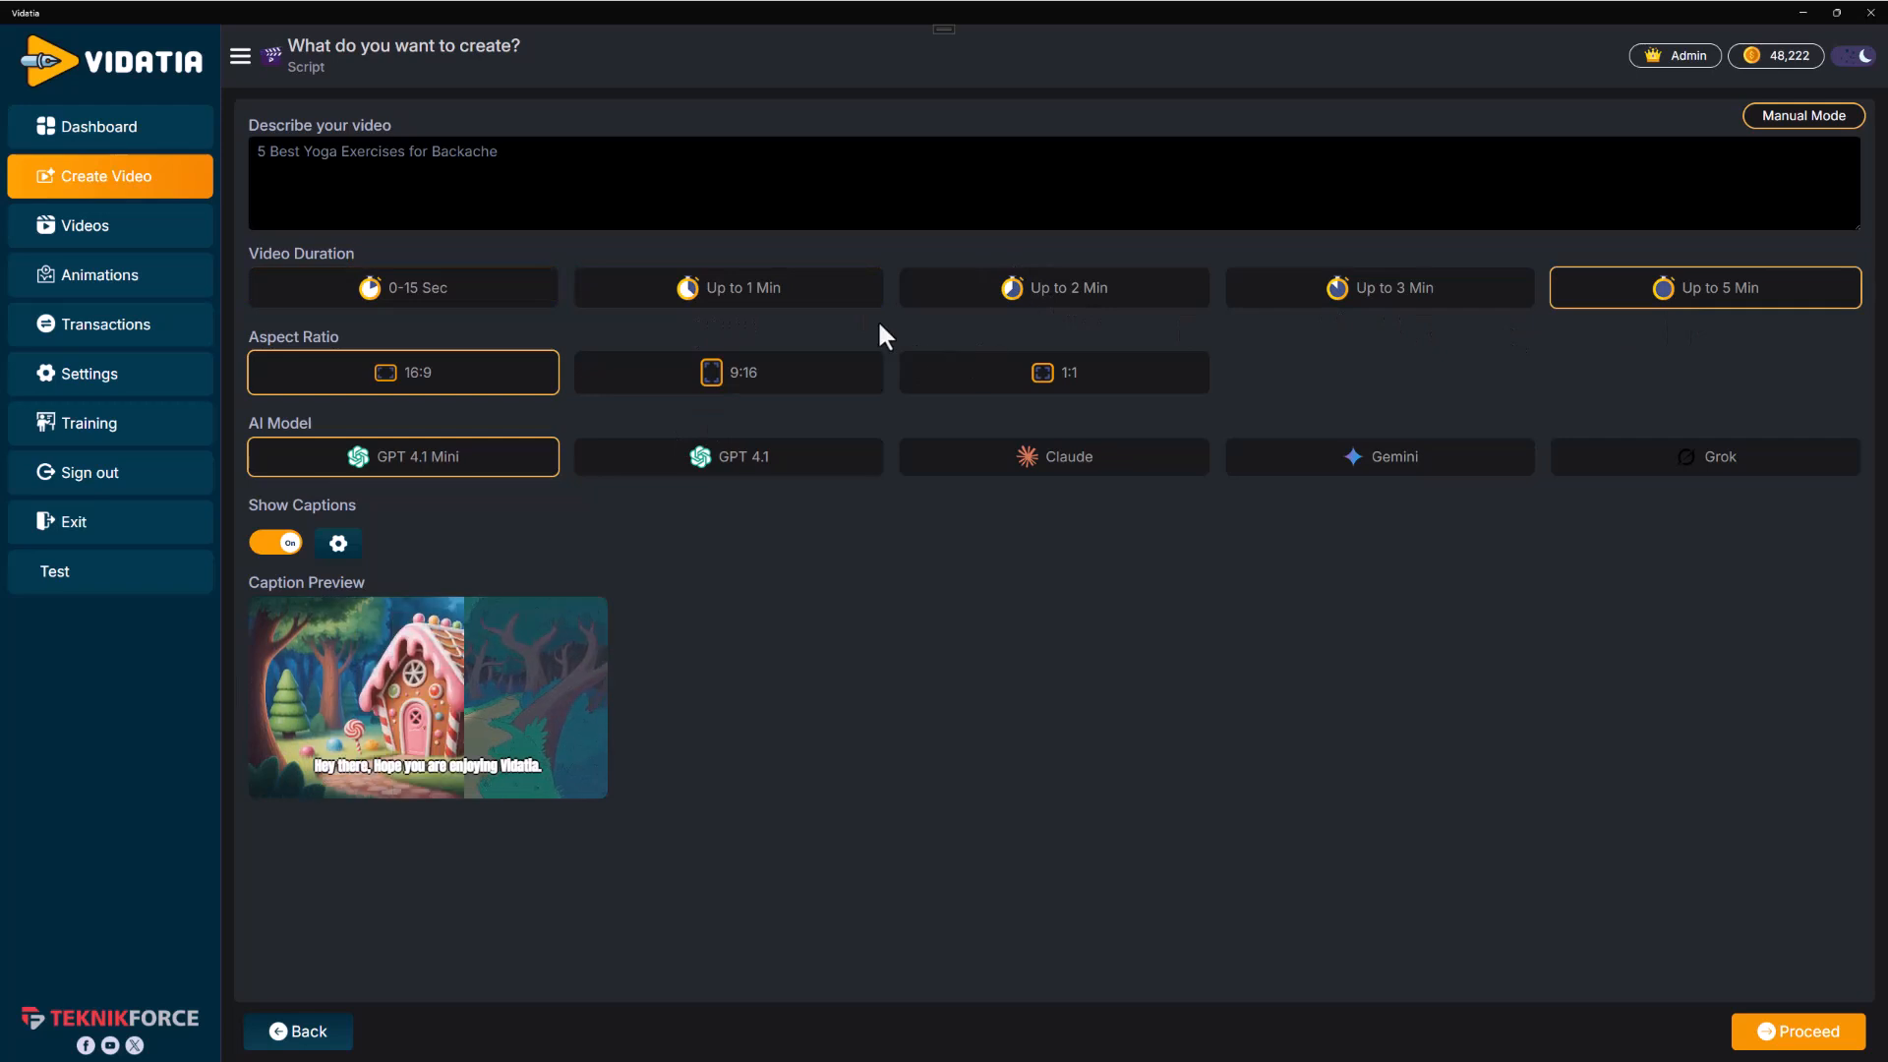
left_click(848, 295)
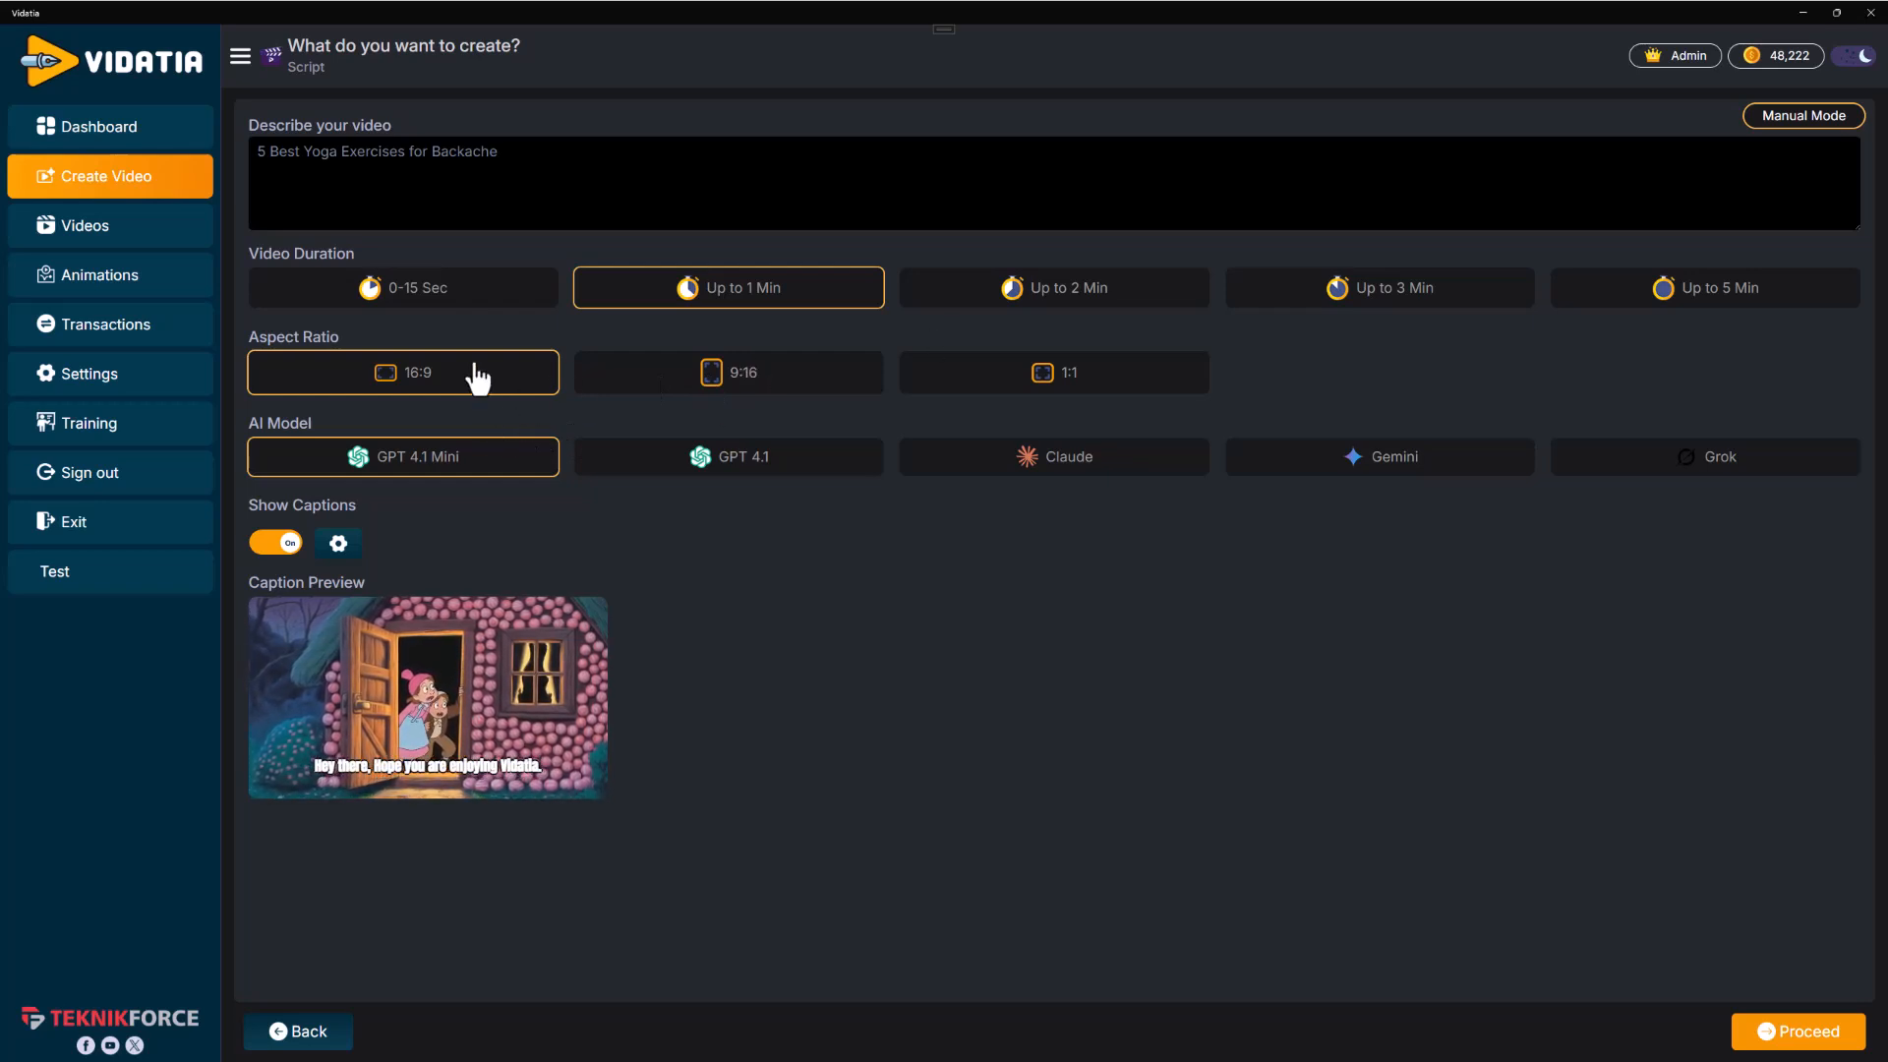
left_click(727, 375)
left_click(1002, 376)
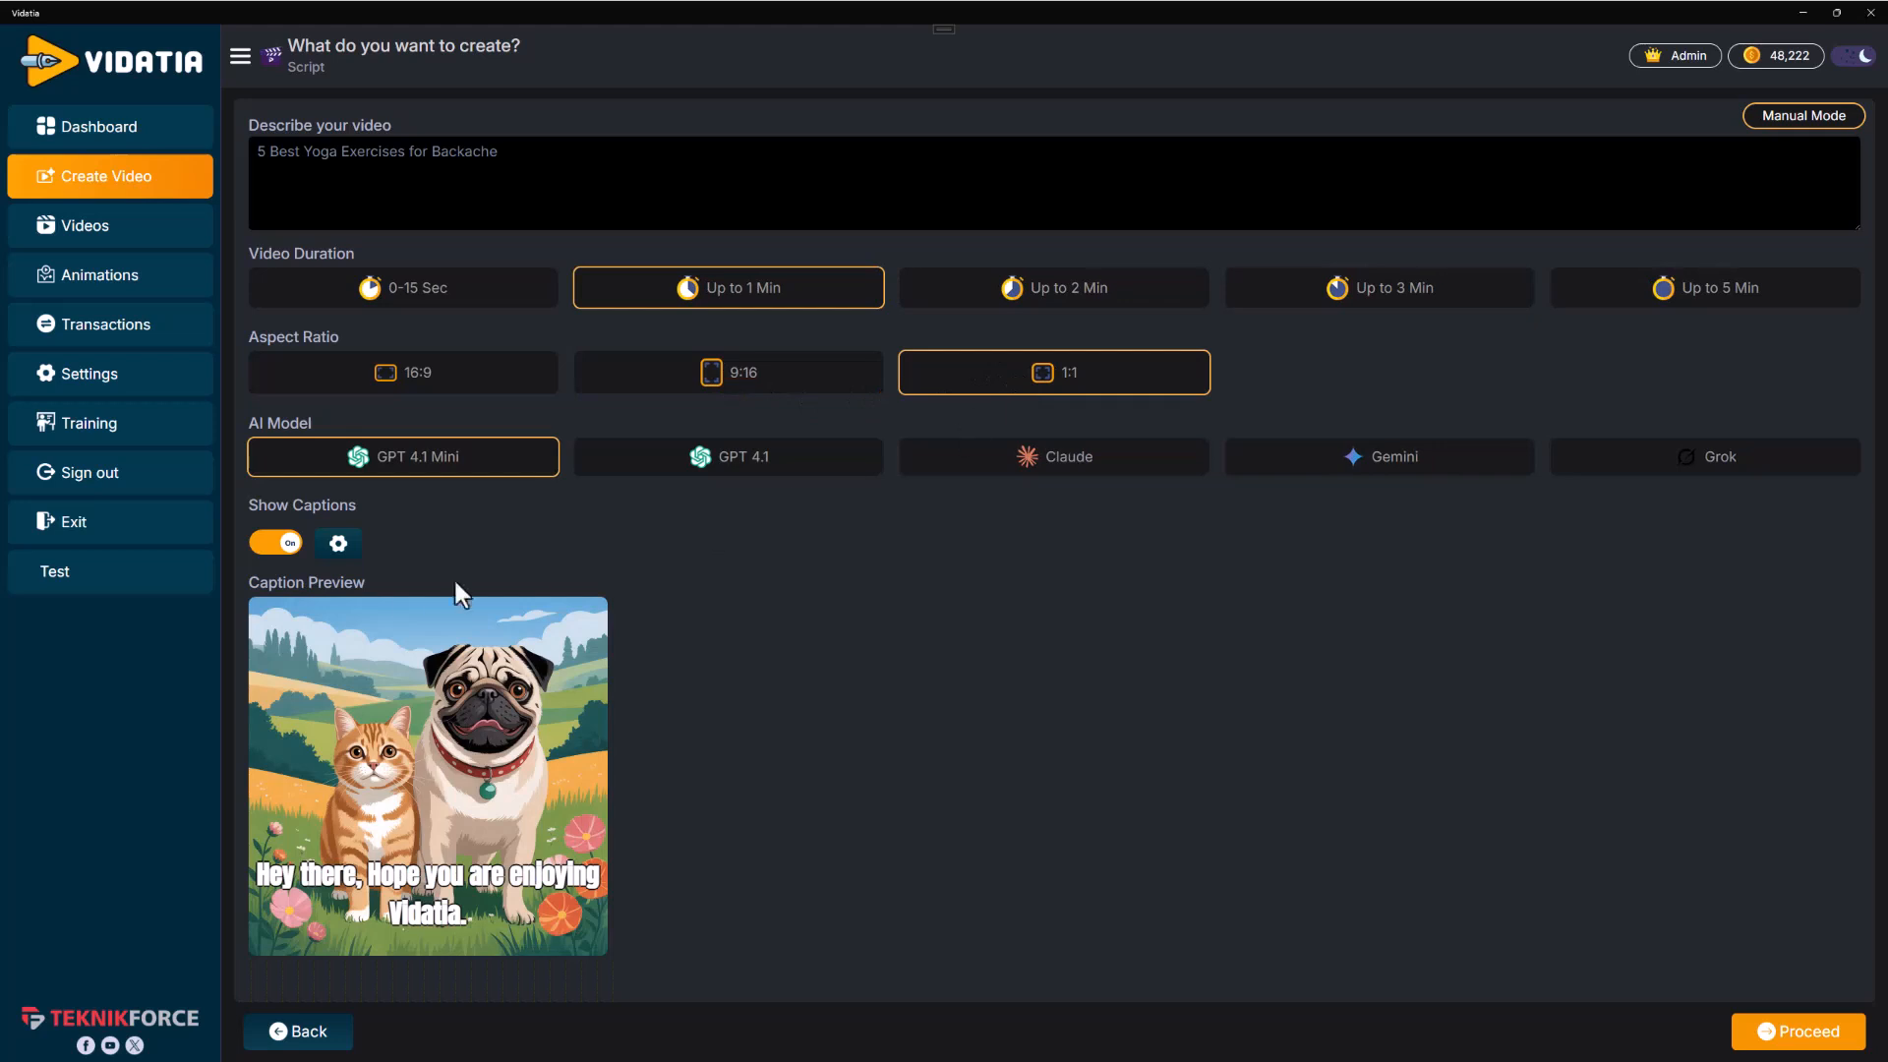
left_click(506, 387)
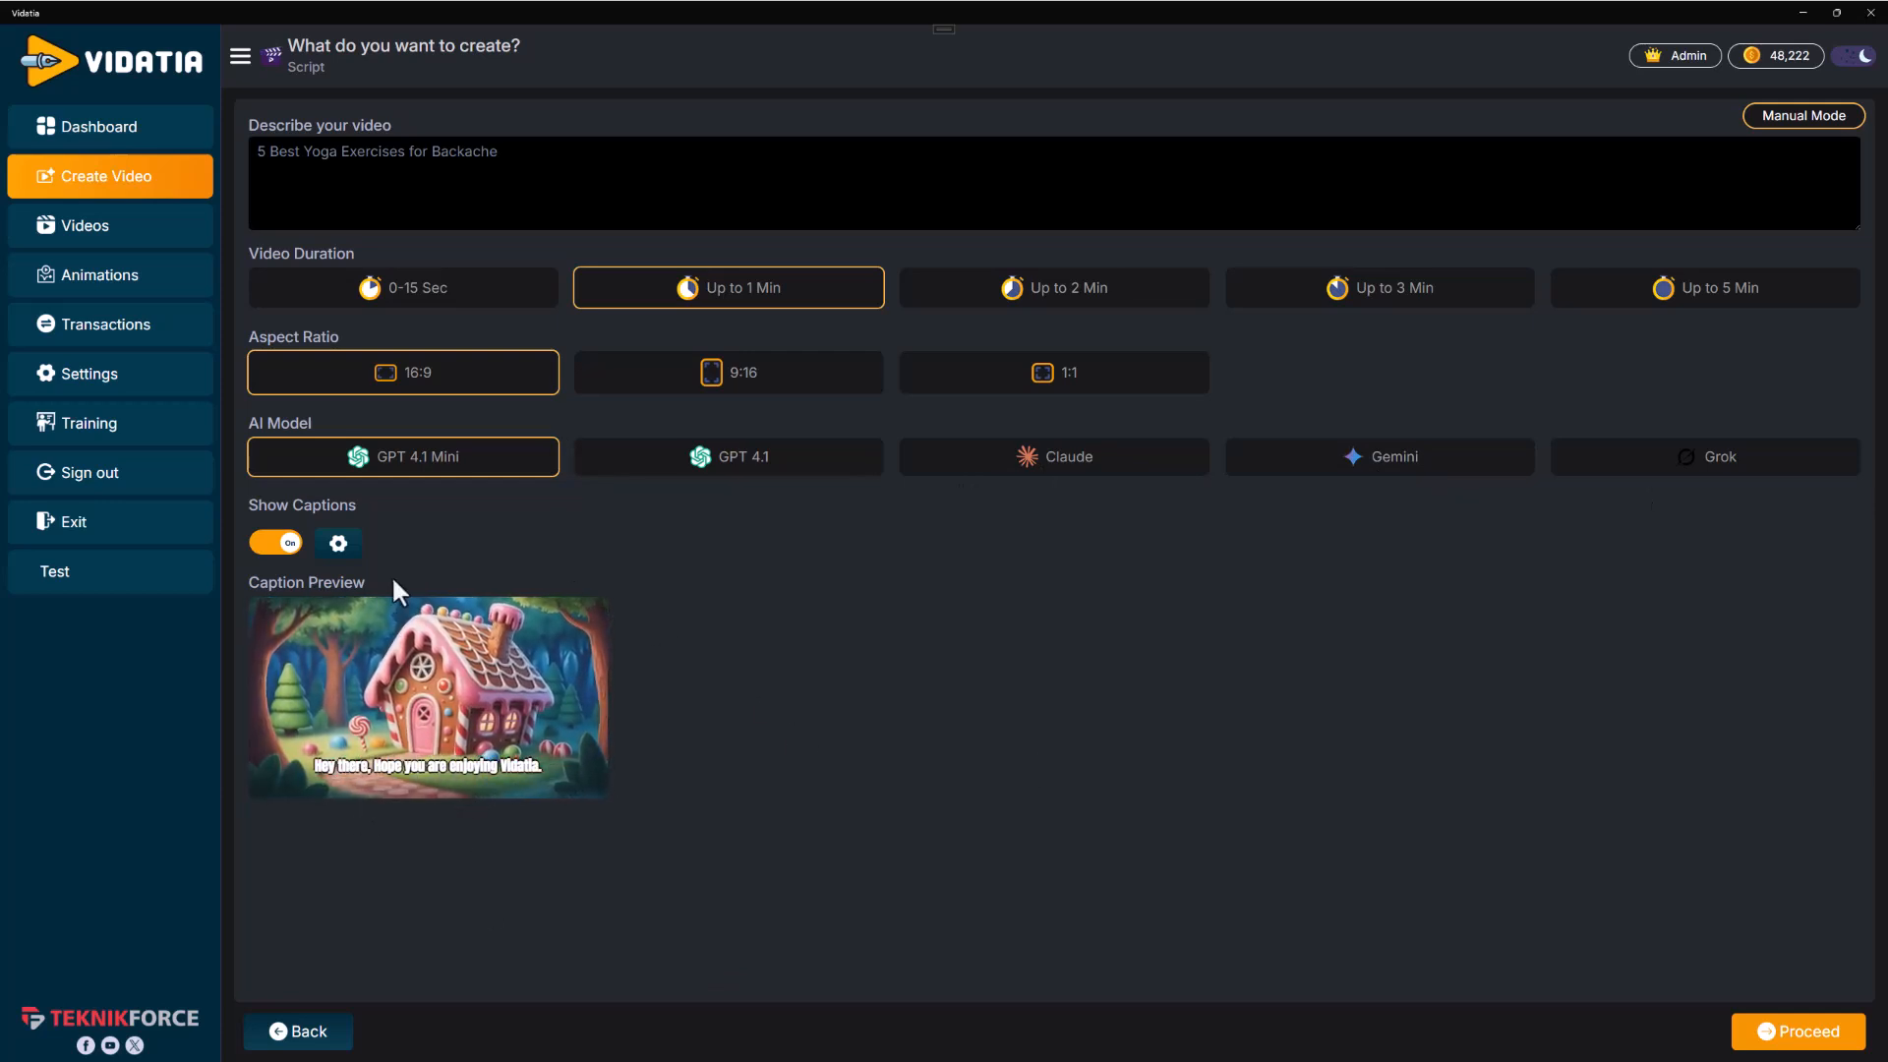
Open the caption settings, review the font style and font size options, and save them
left_click(339, 543)
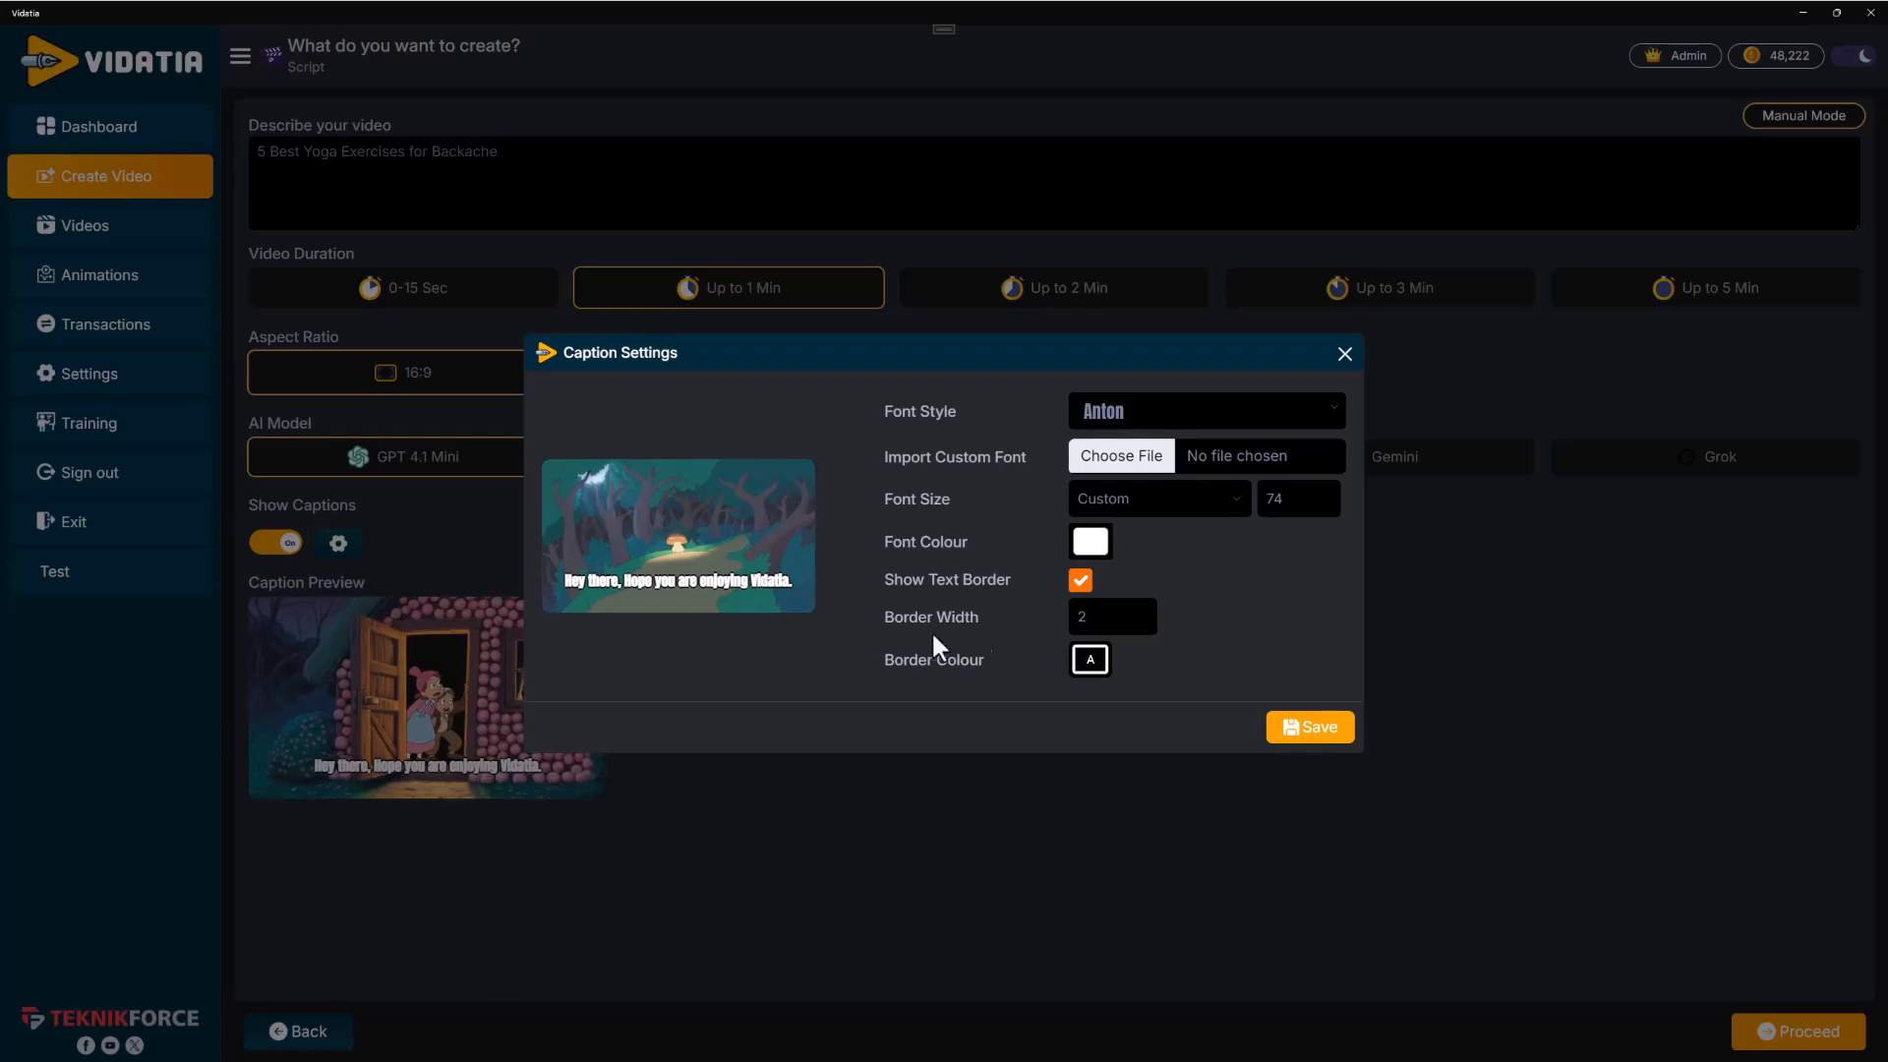
left_click(1119, 423)
left_click(1117, 418)
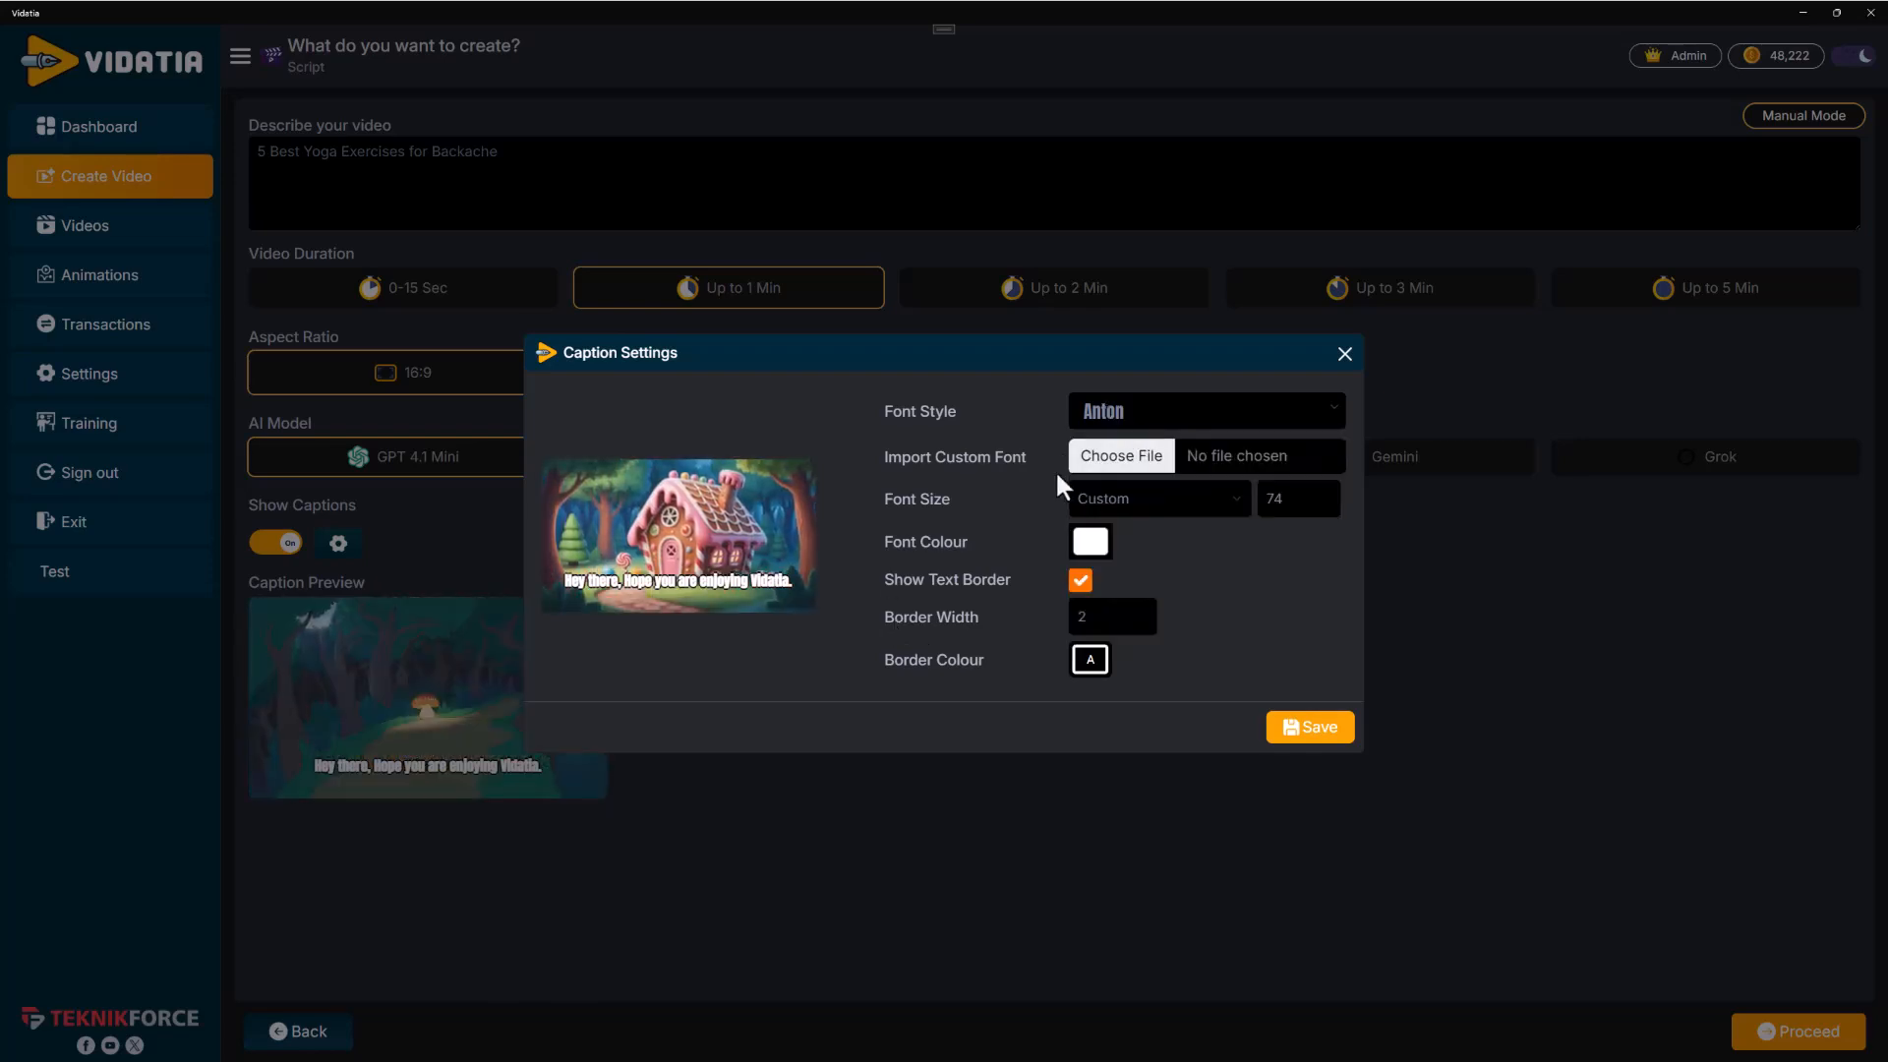
left_click(1111, 505)
left_click(1280, 511)
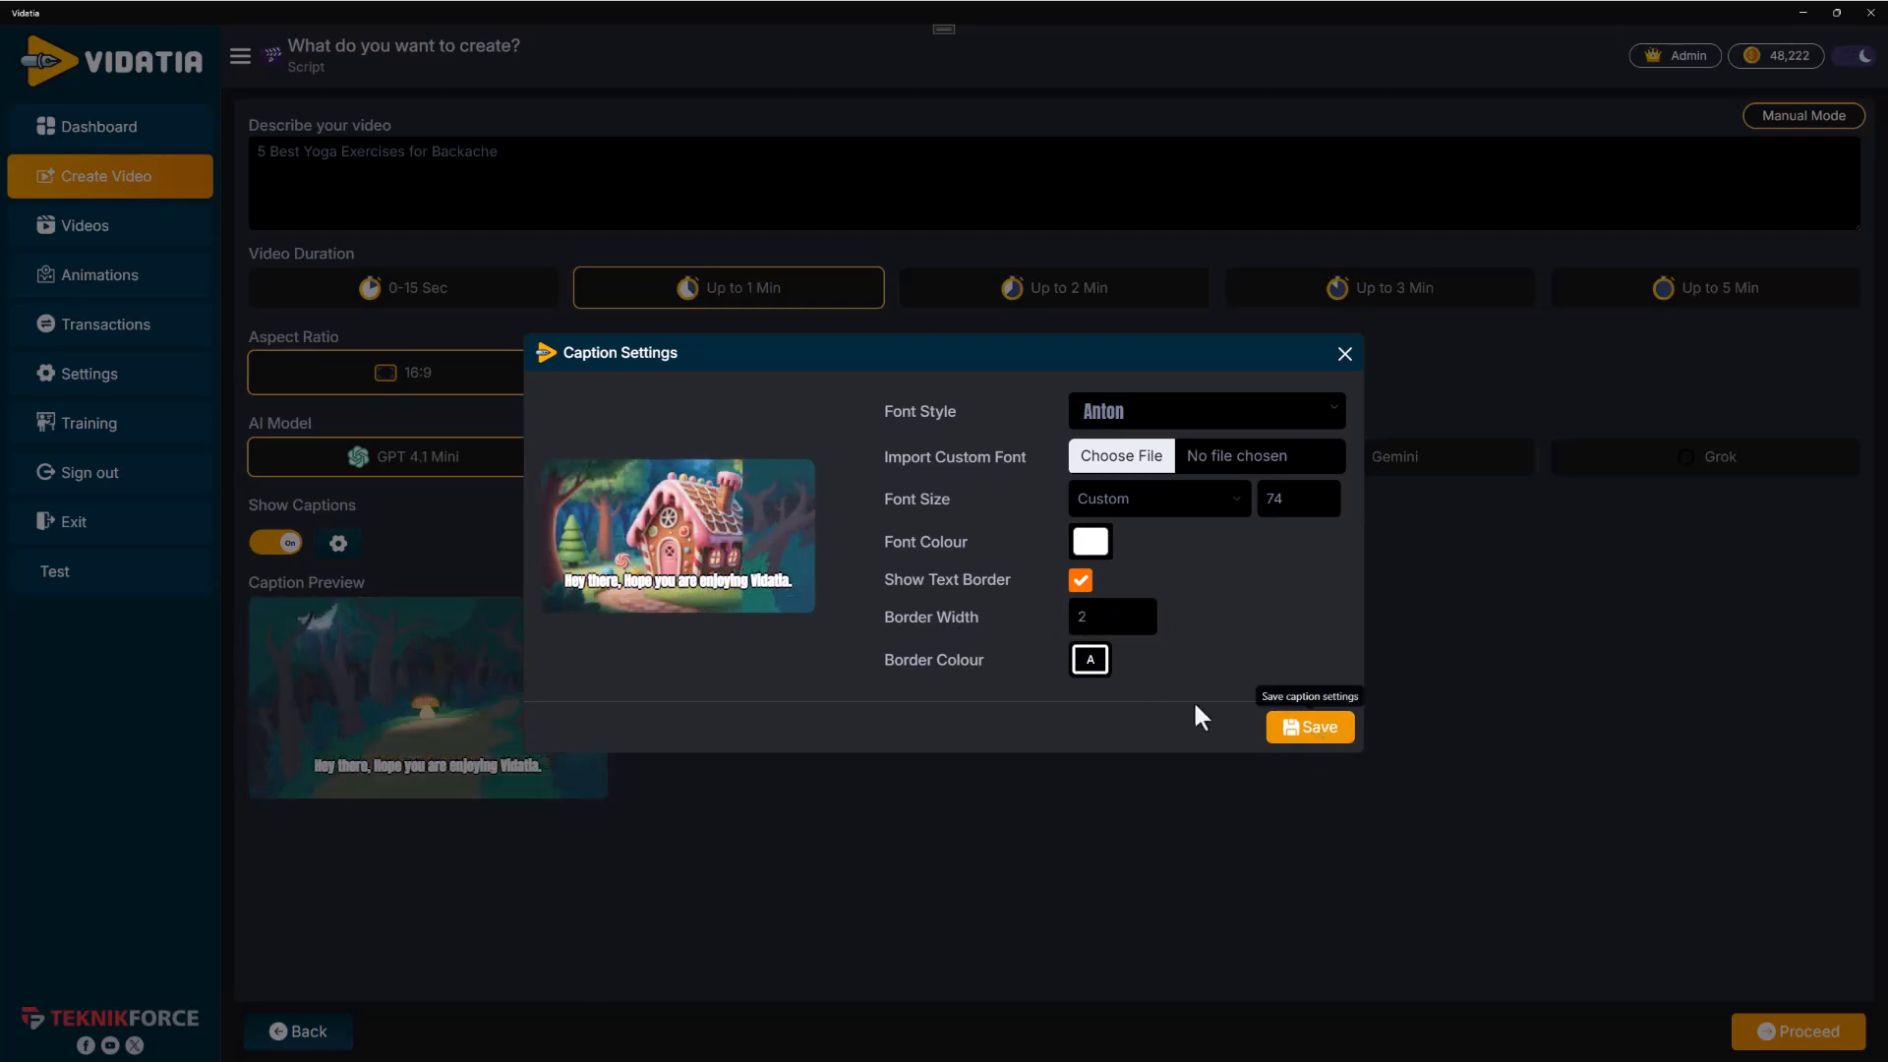
left_click(1313, 730)
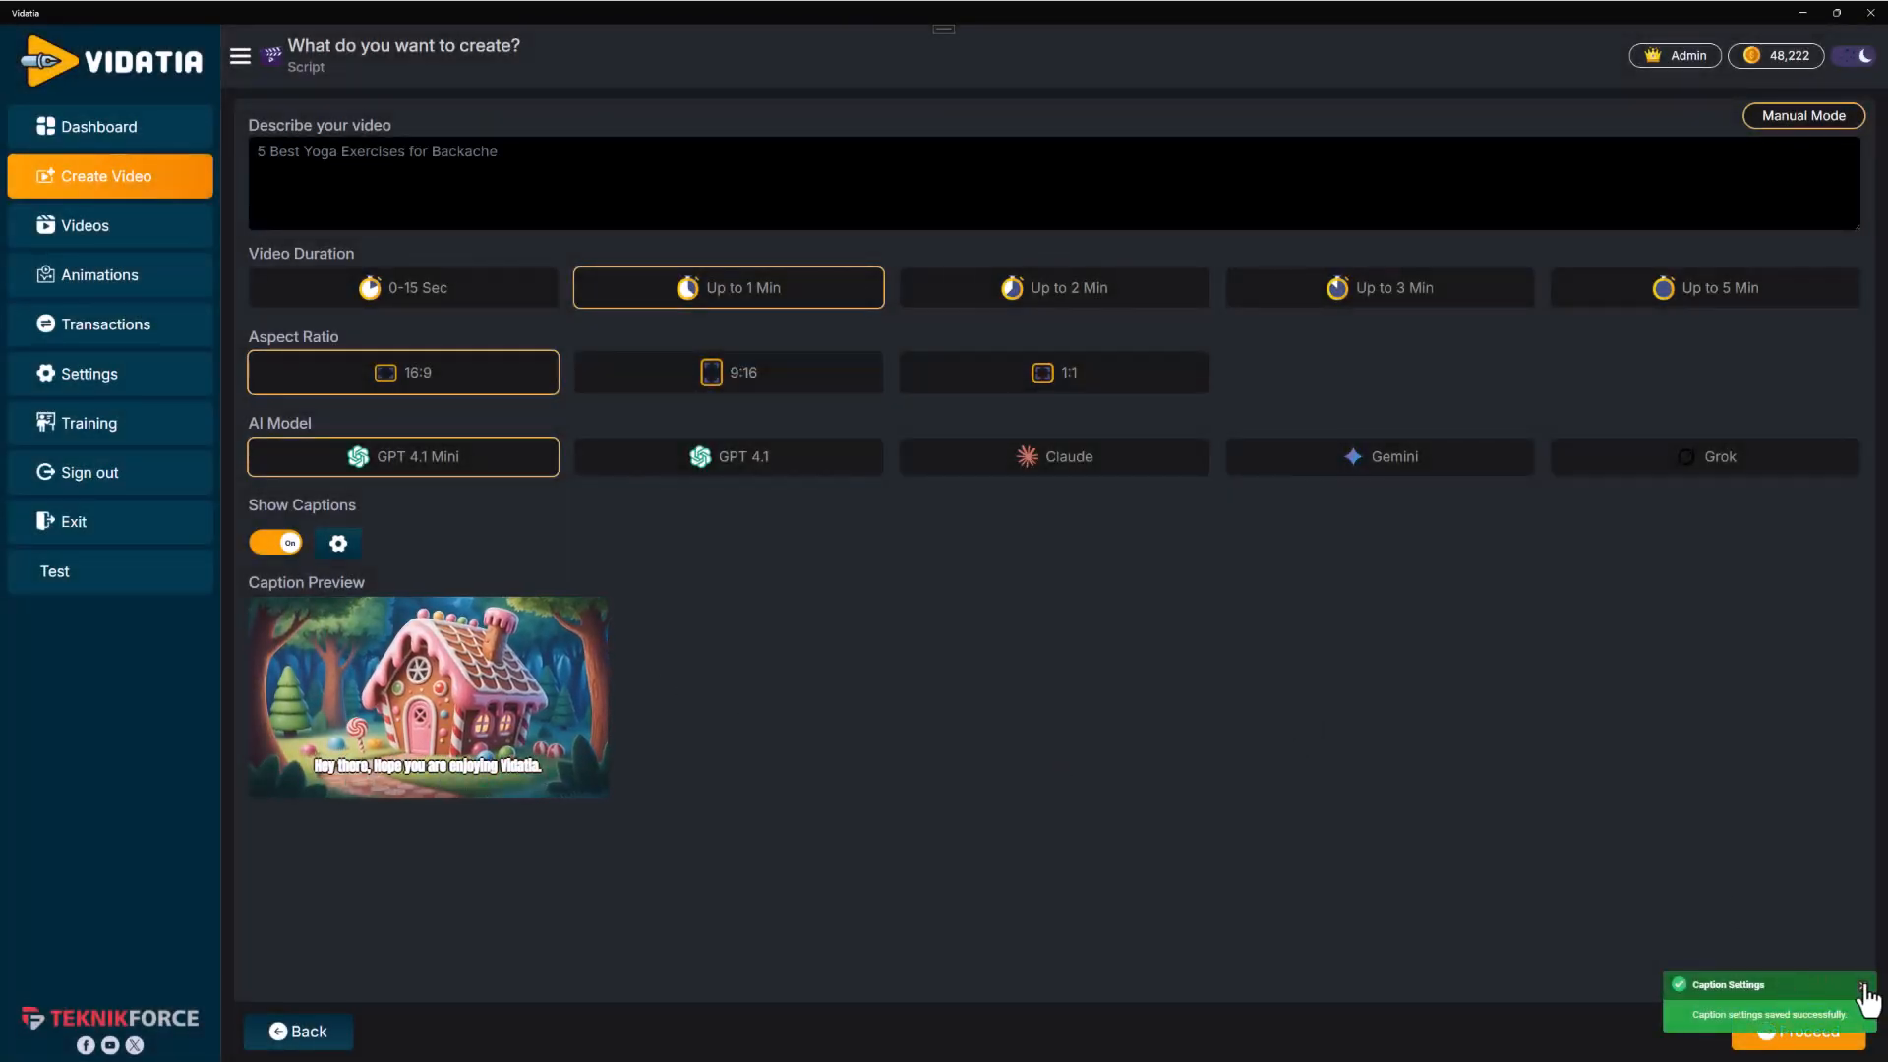
Proceed to voice selection, preview the available OpenAI voices, and choose Nova
left_click(1817, 1030)
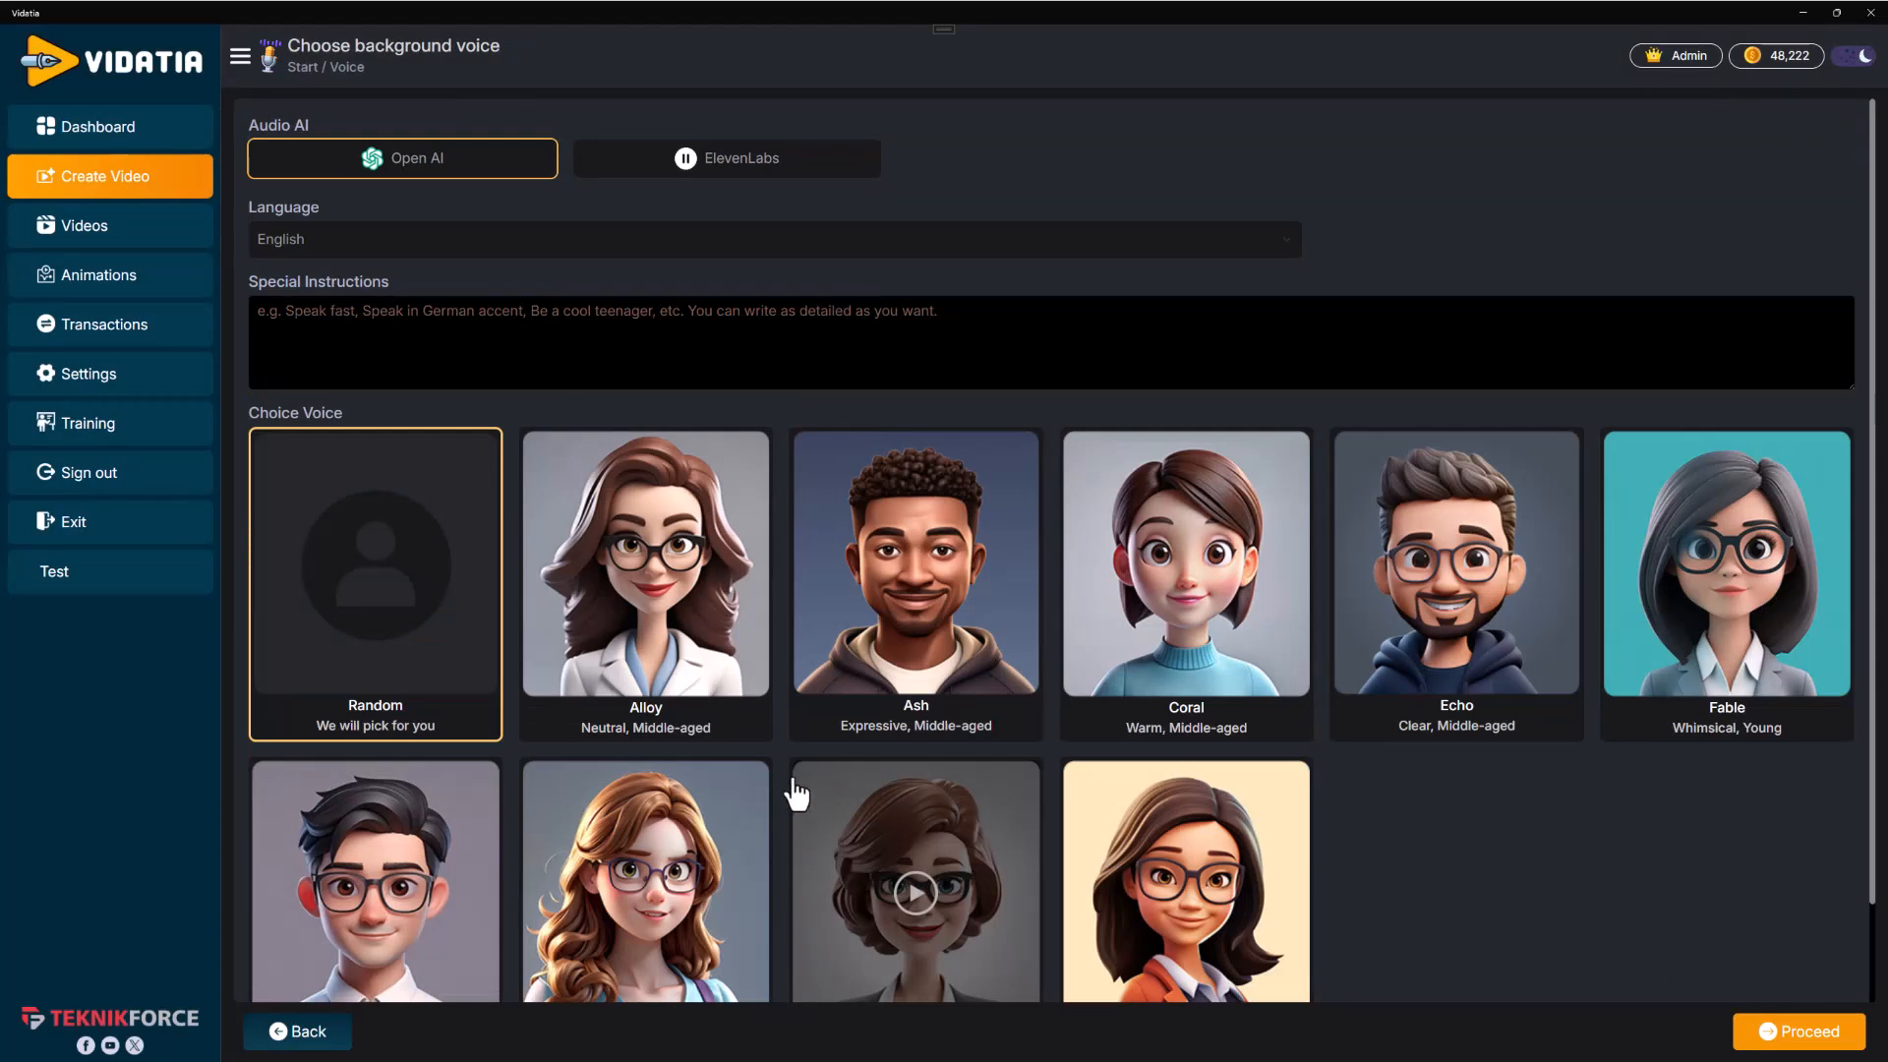
scroll(786, 590, "down", 2)
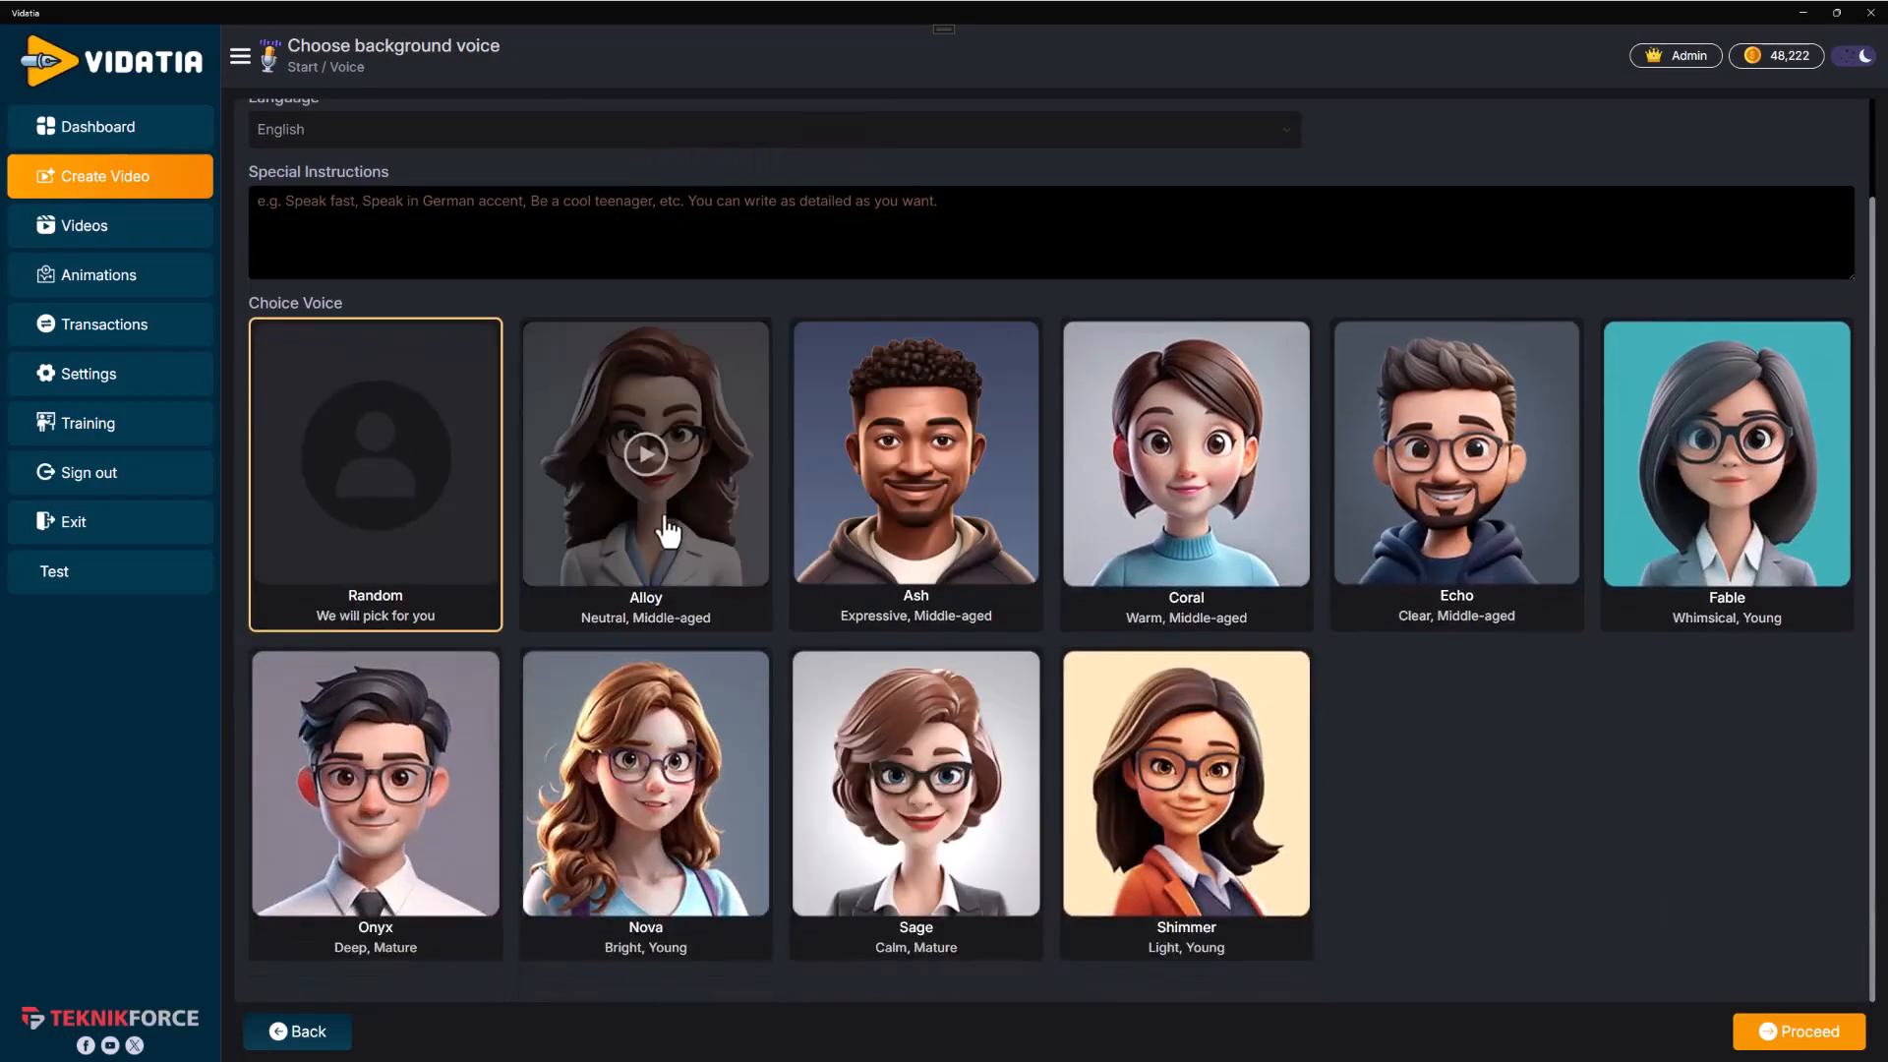
left_click(646, 454)
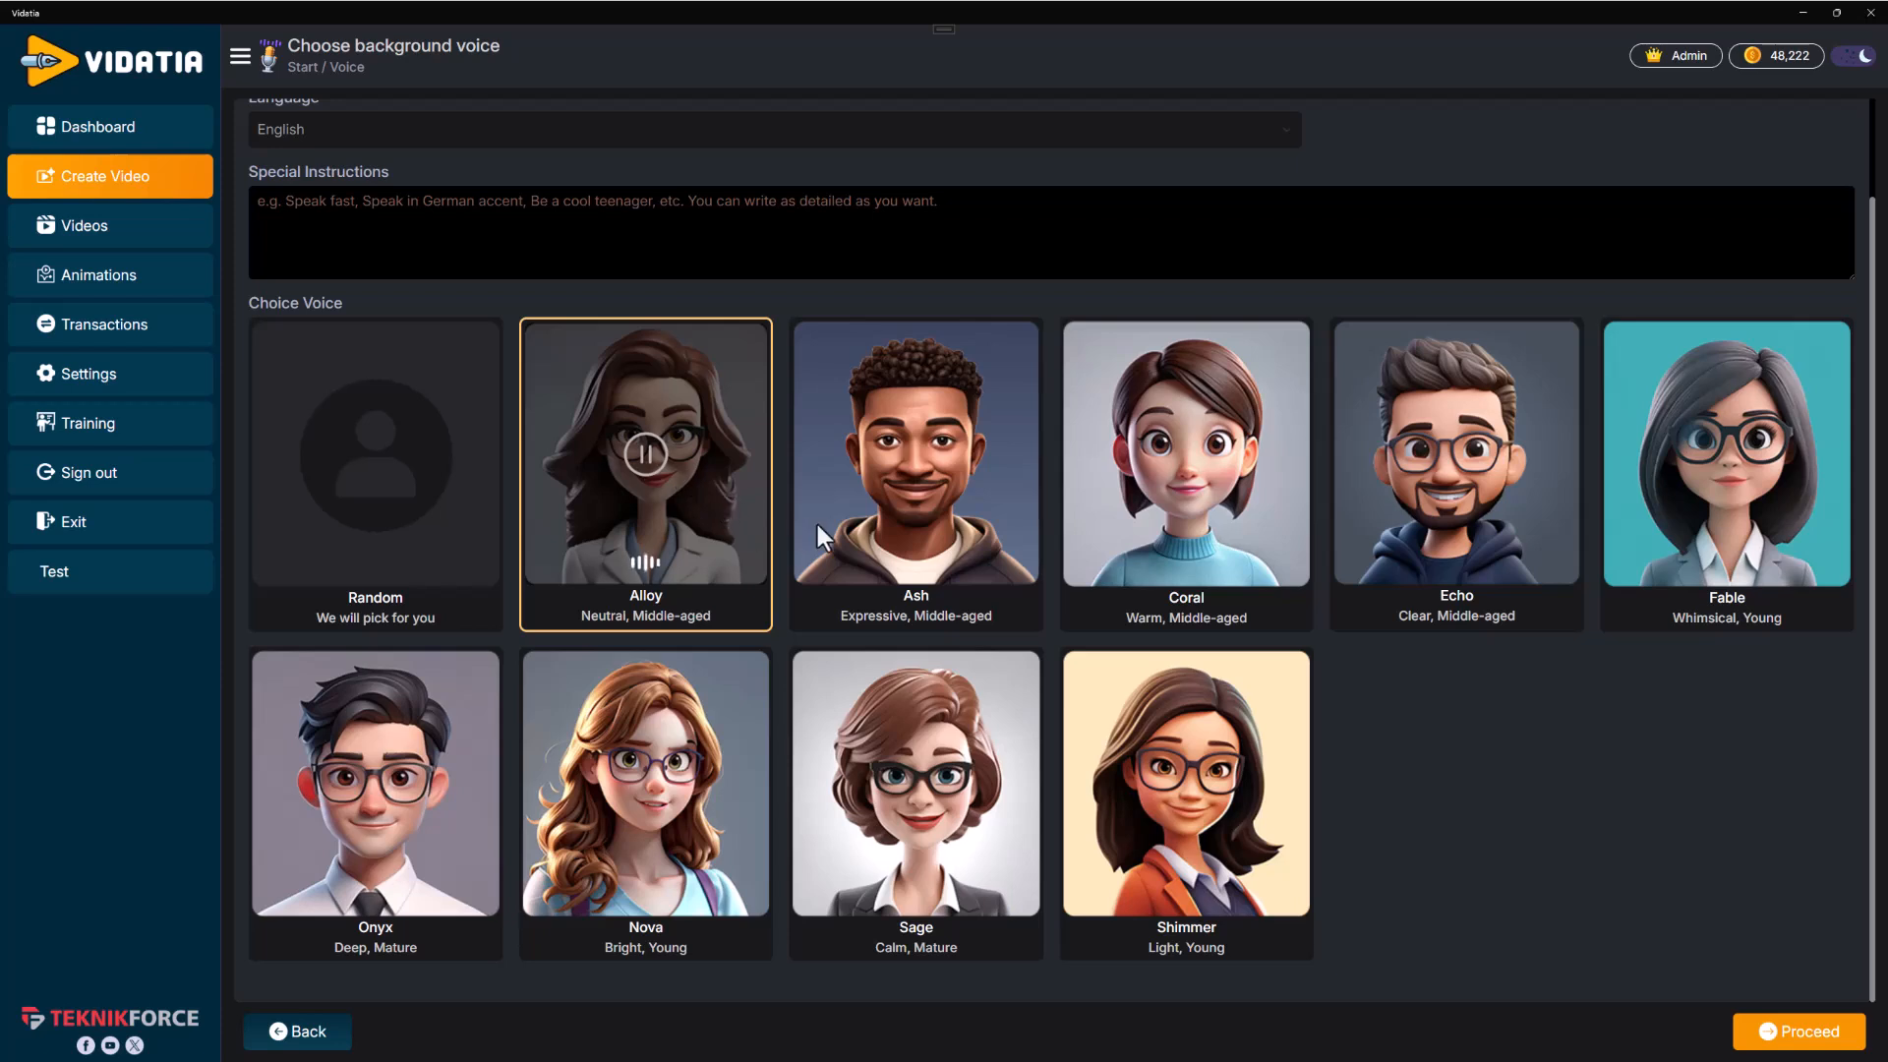
left_click(909, 470)
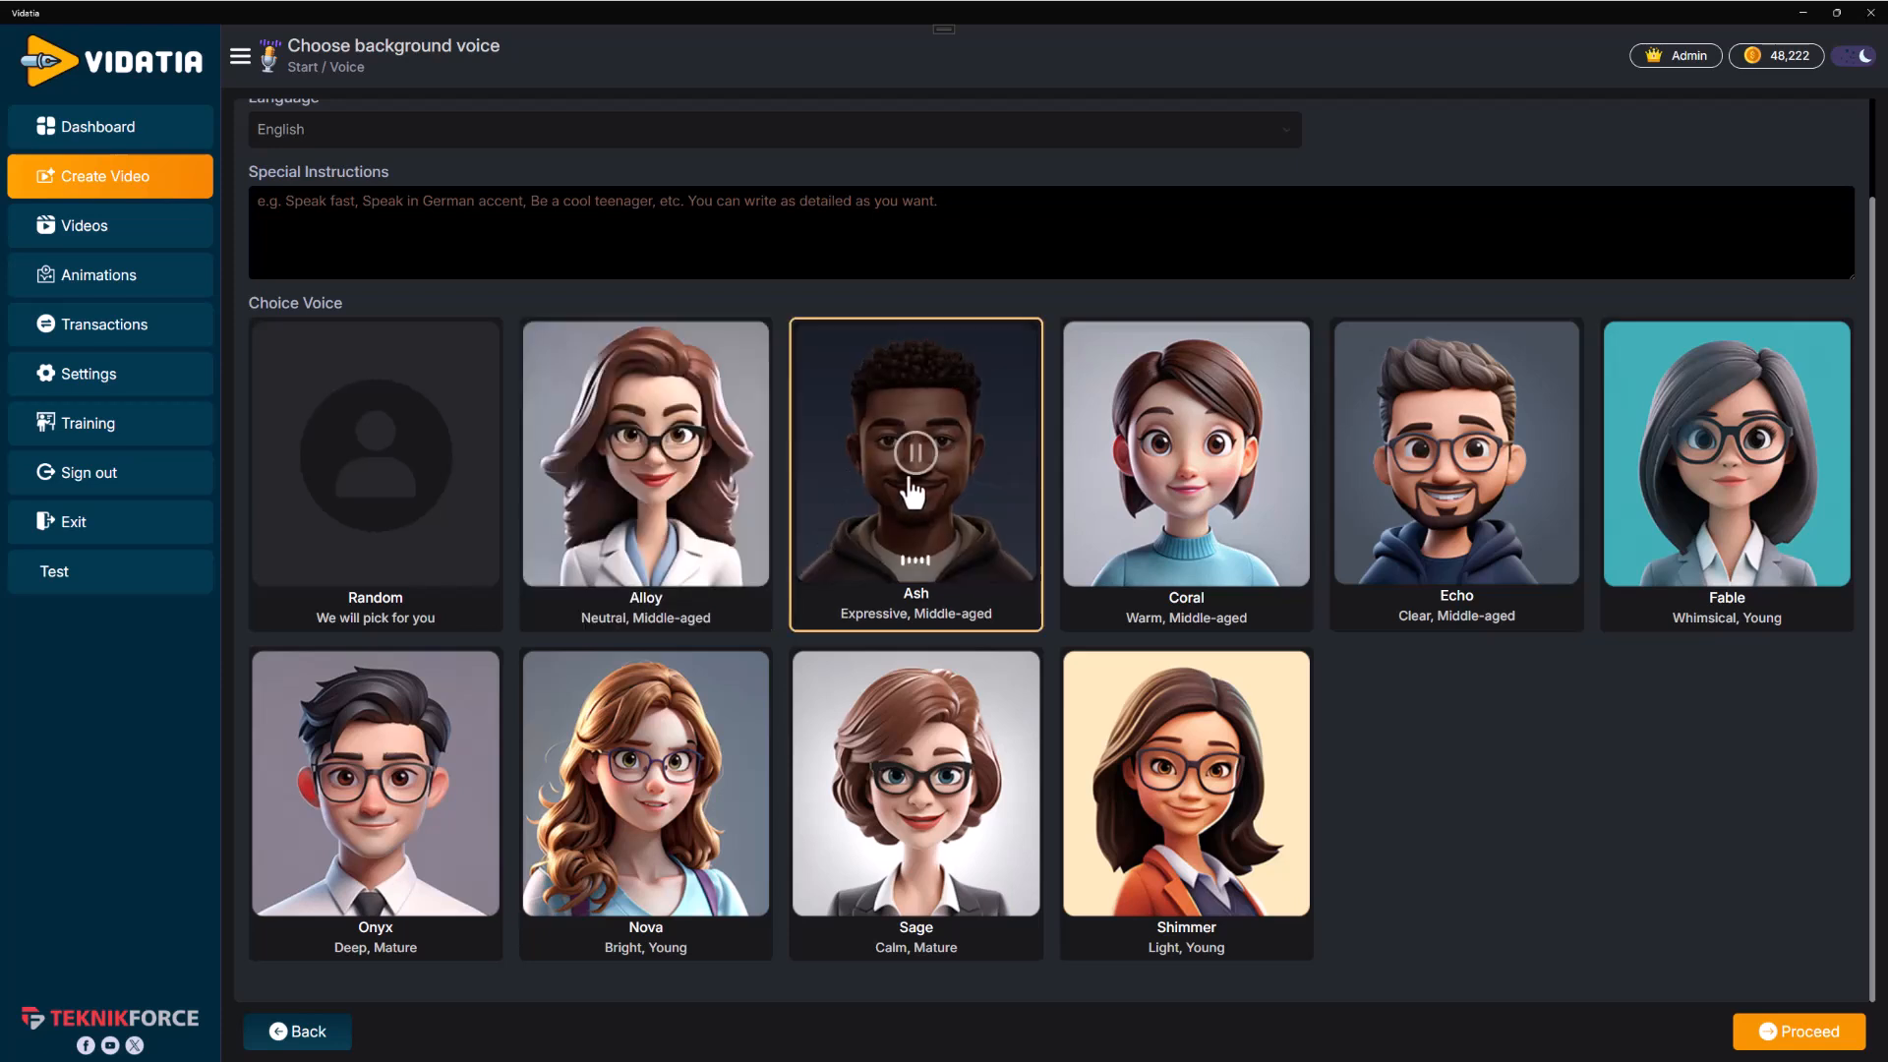
left_click(1188, 458)
left_click(1455, 492)
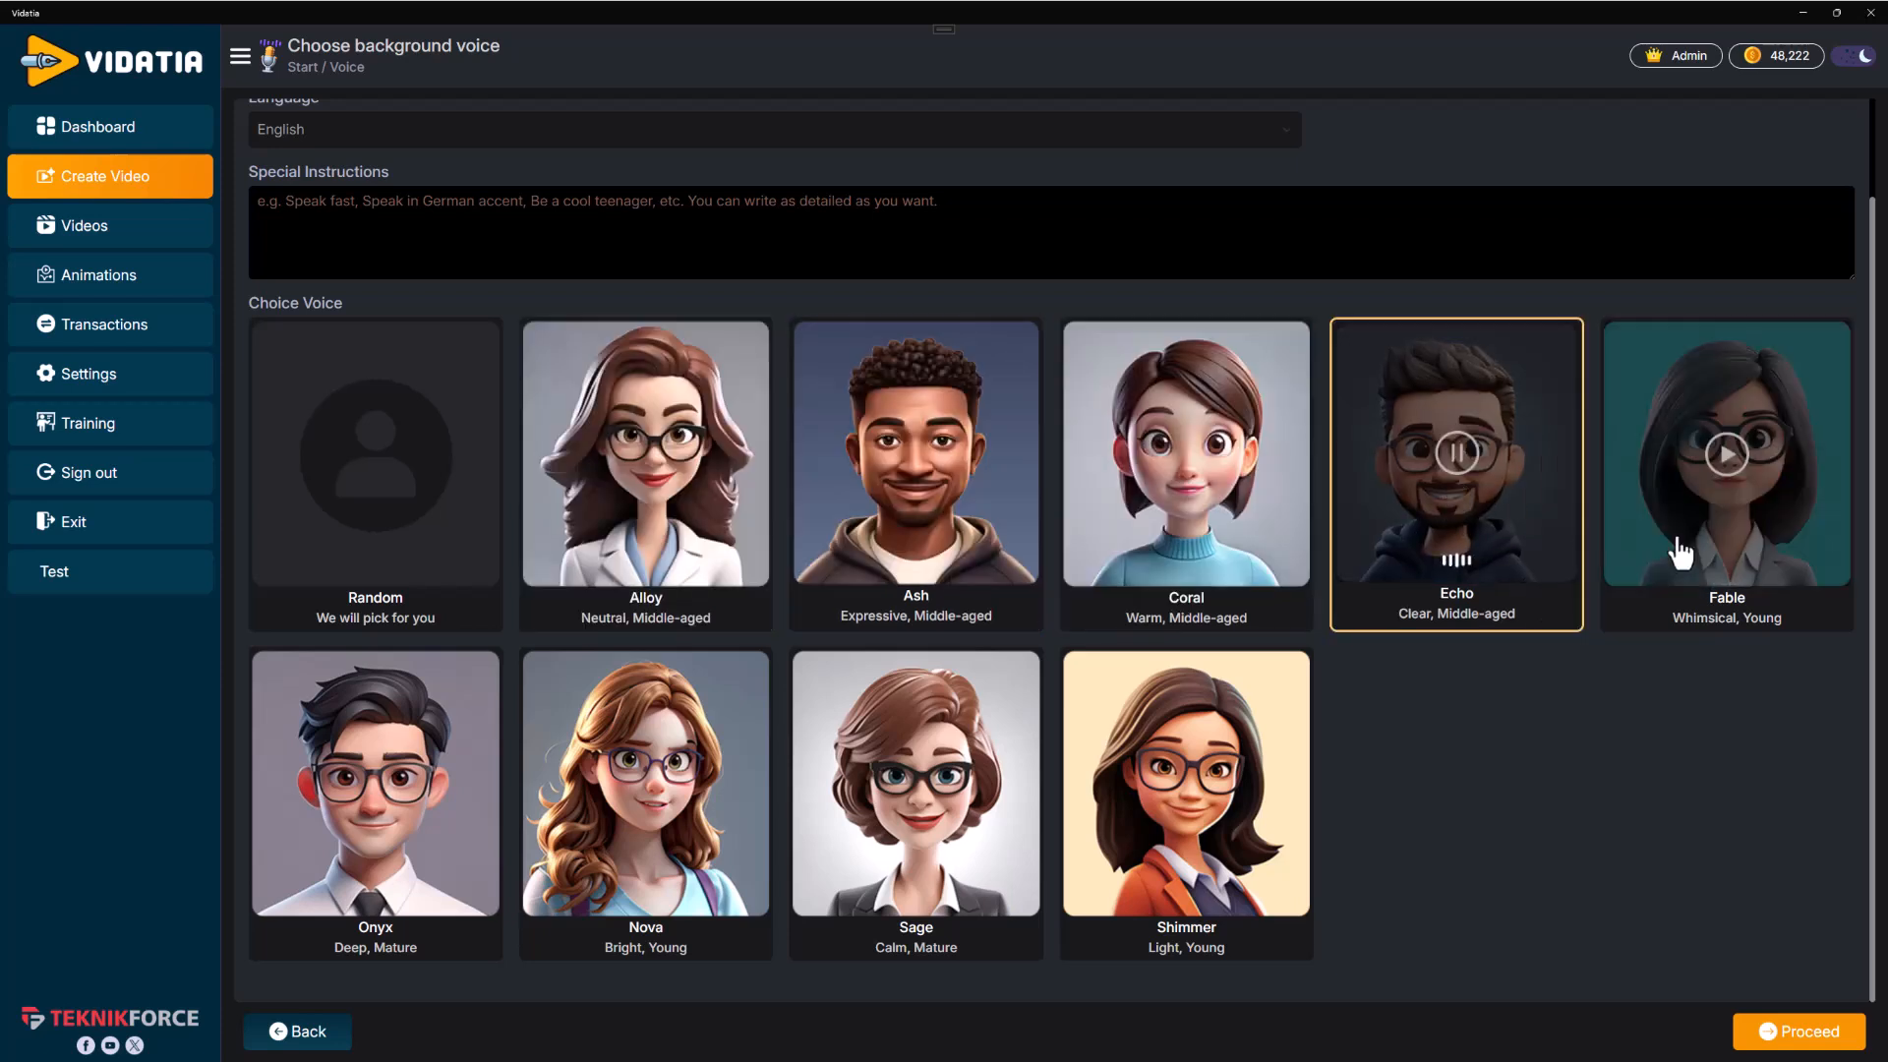
left_click(1723, 557)
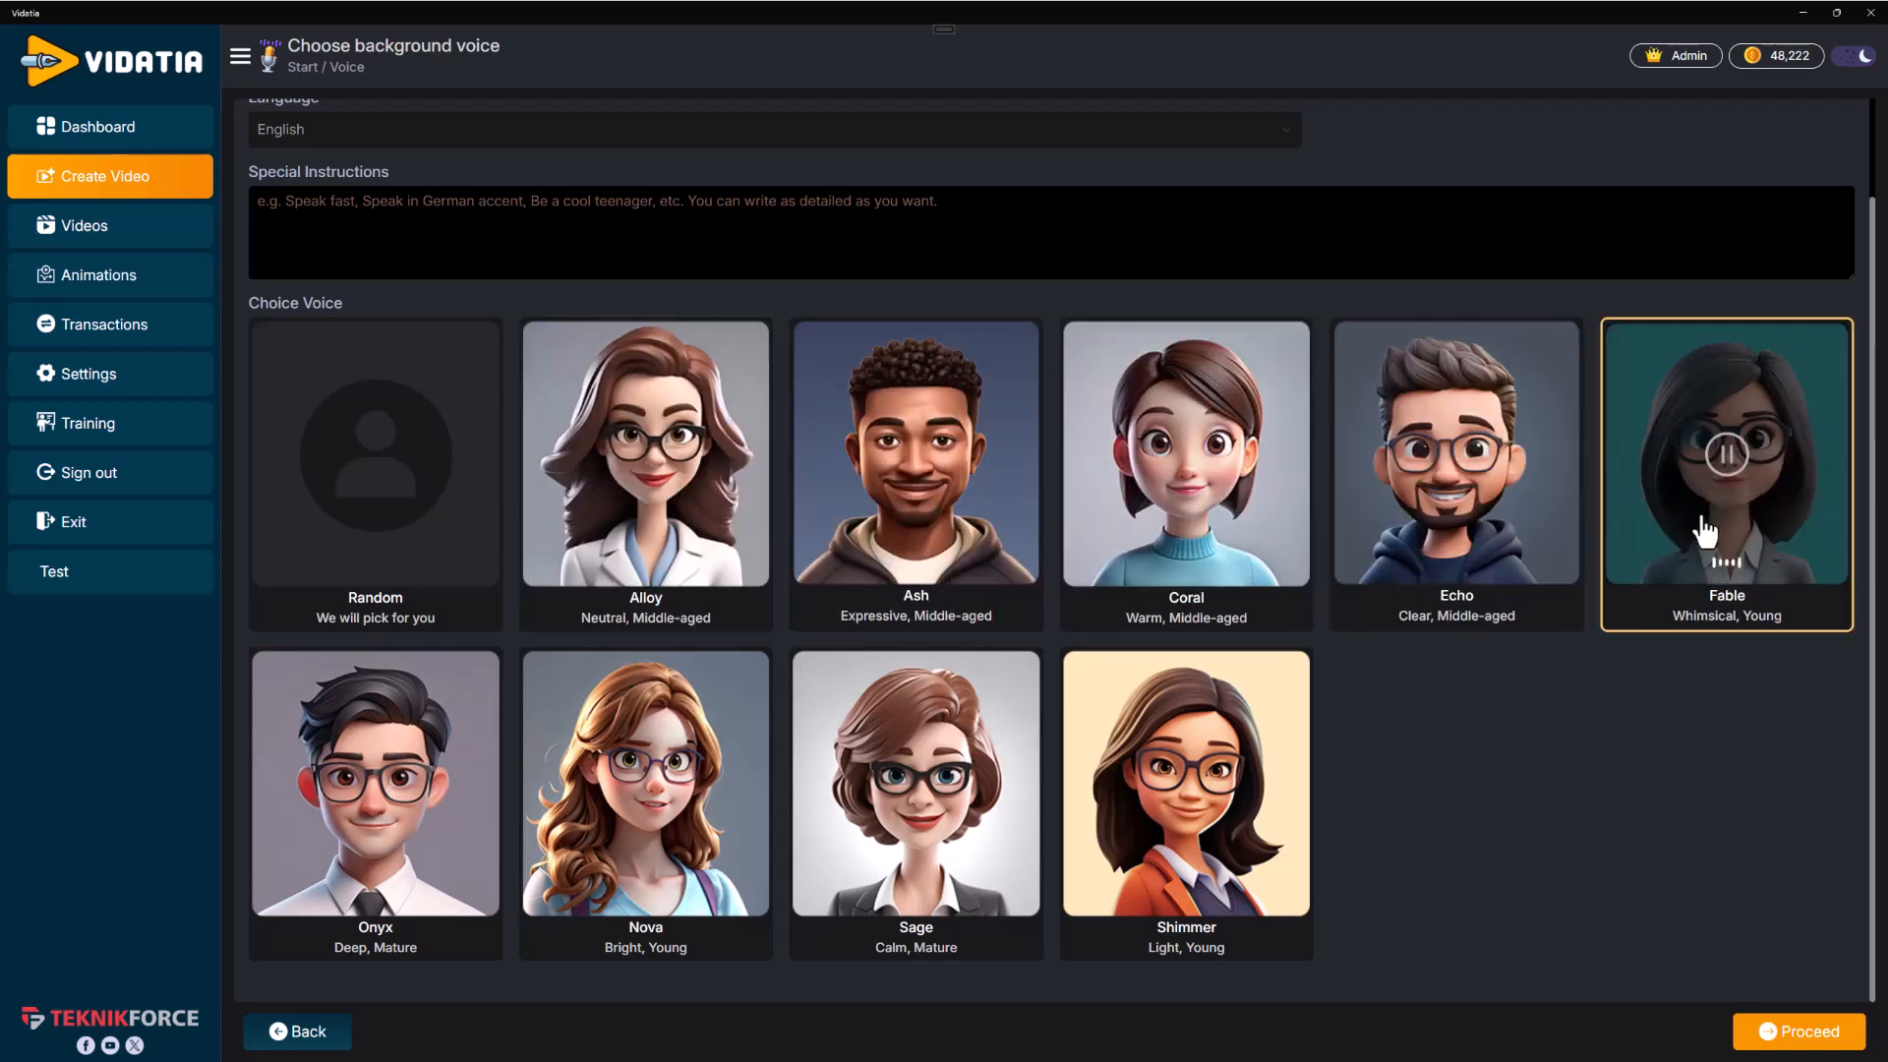
left_click(1199, 781)
left_click(649, 783)
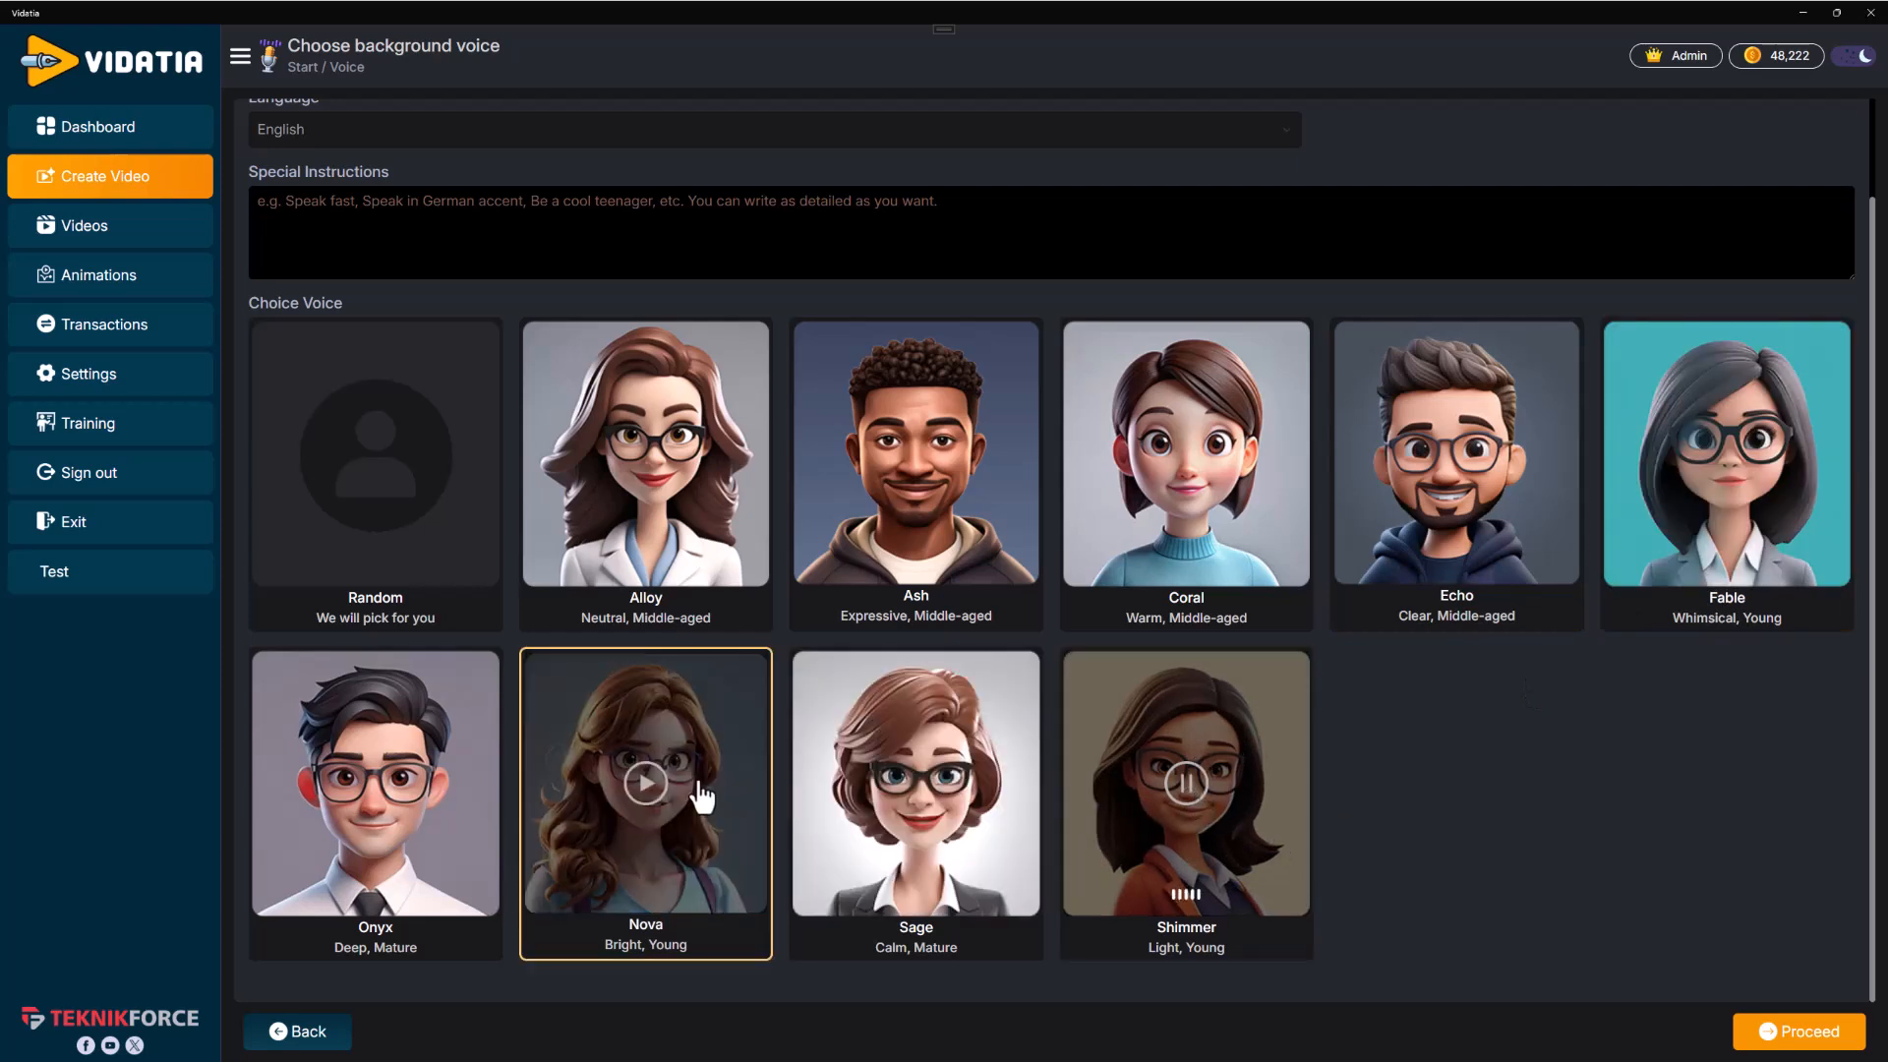
left_click(653, 798)
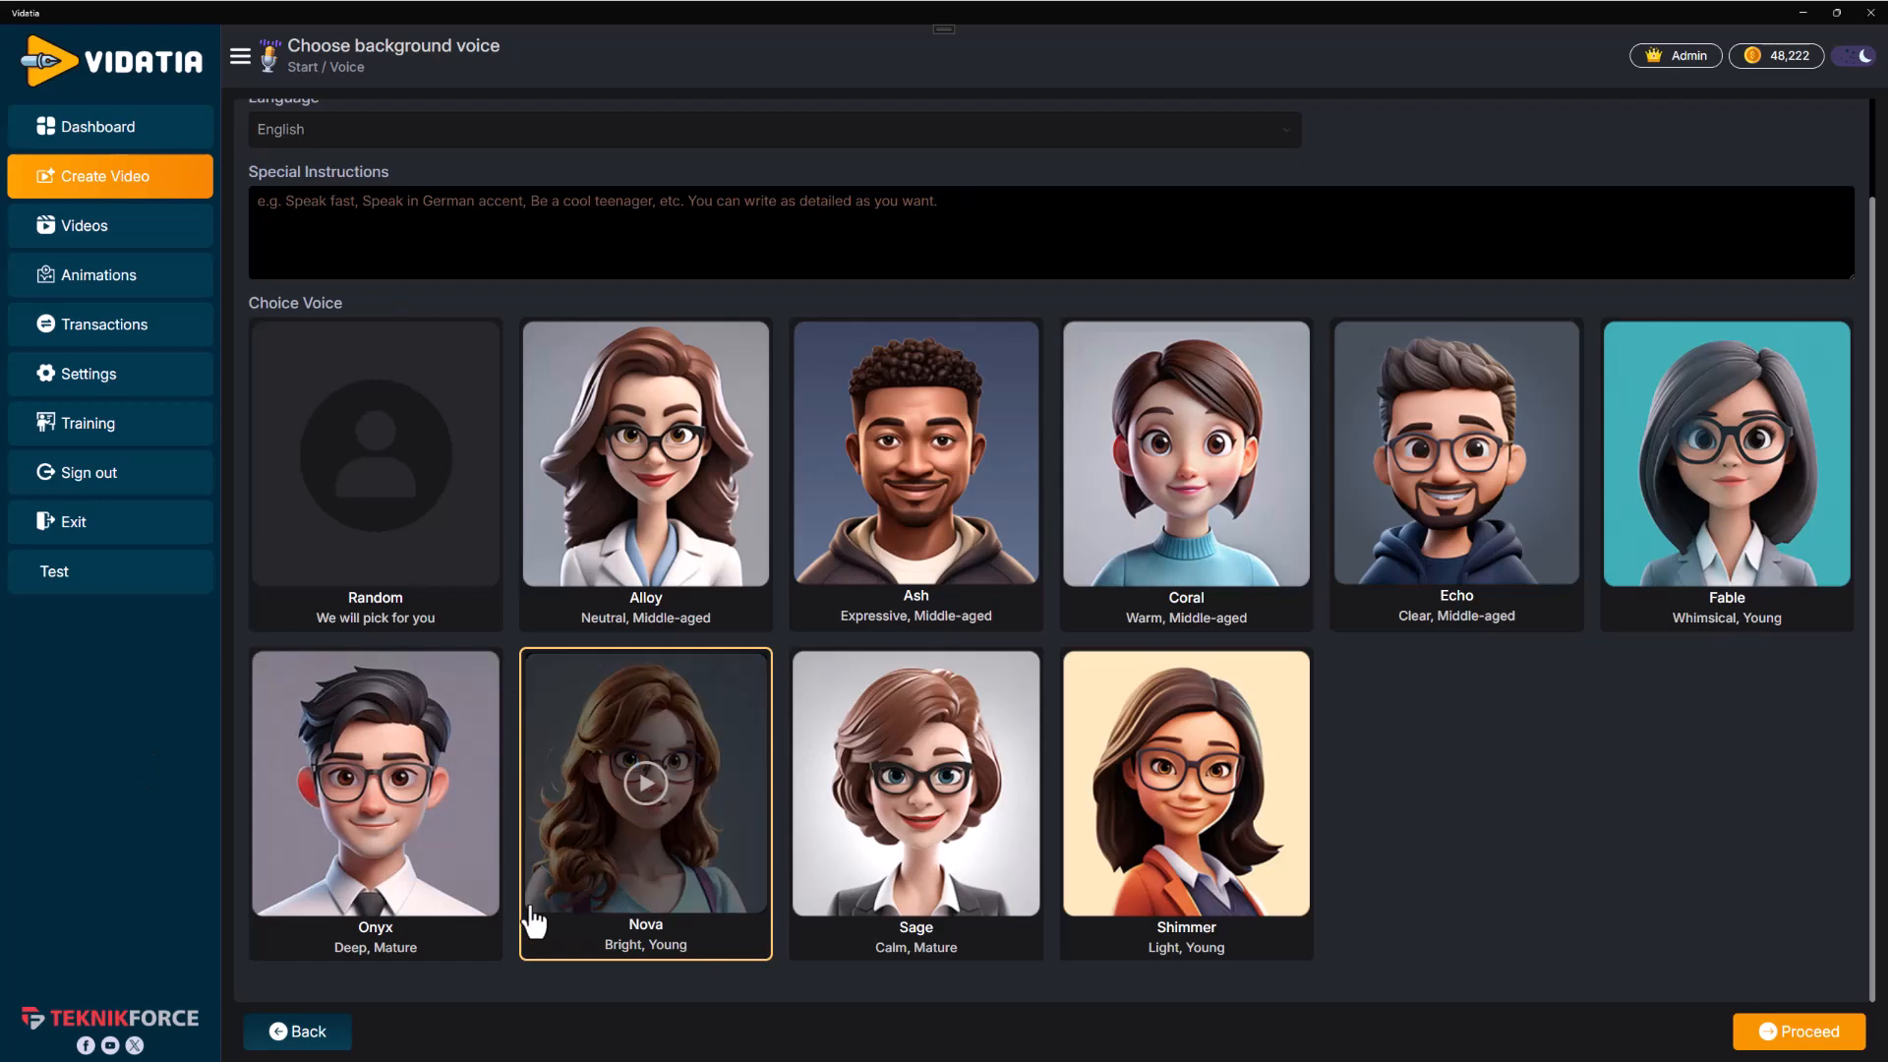
Enter the special instruction "Be emotive and kind." and proceed to generate the script
scroll(577, 686, "up", 1)
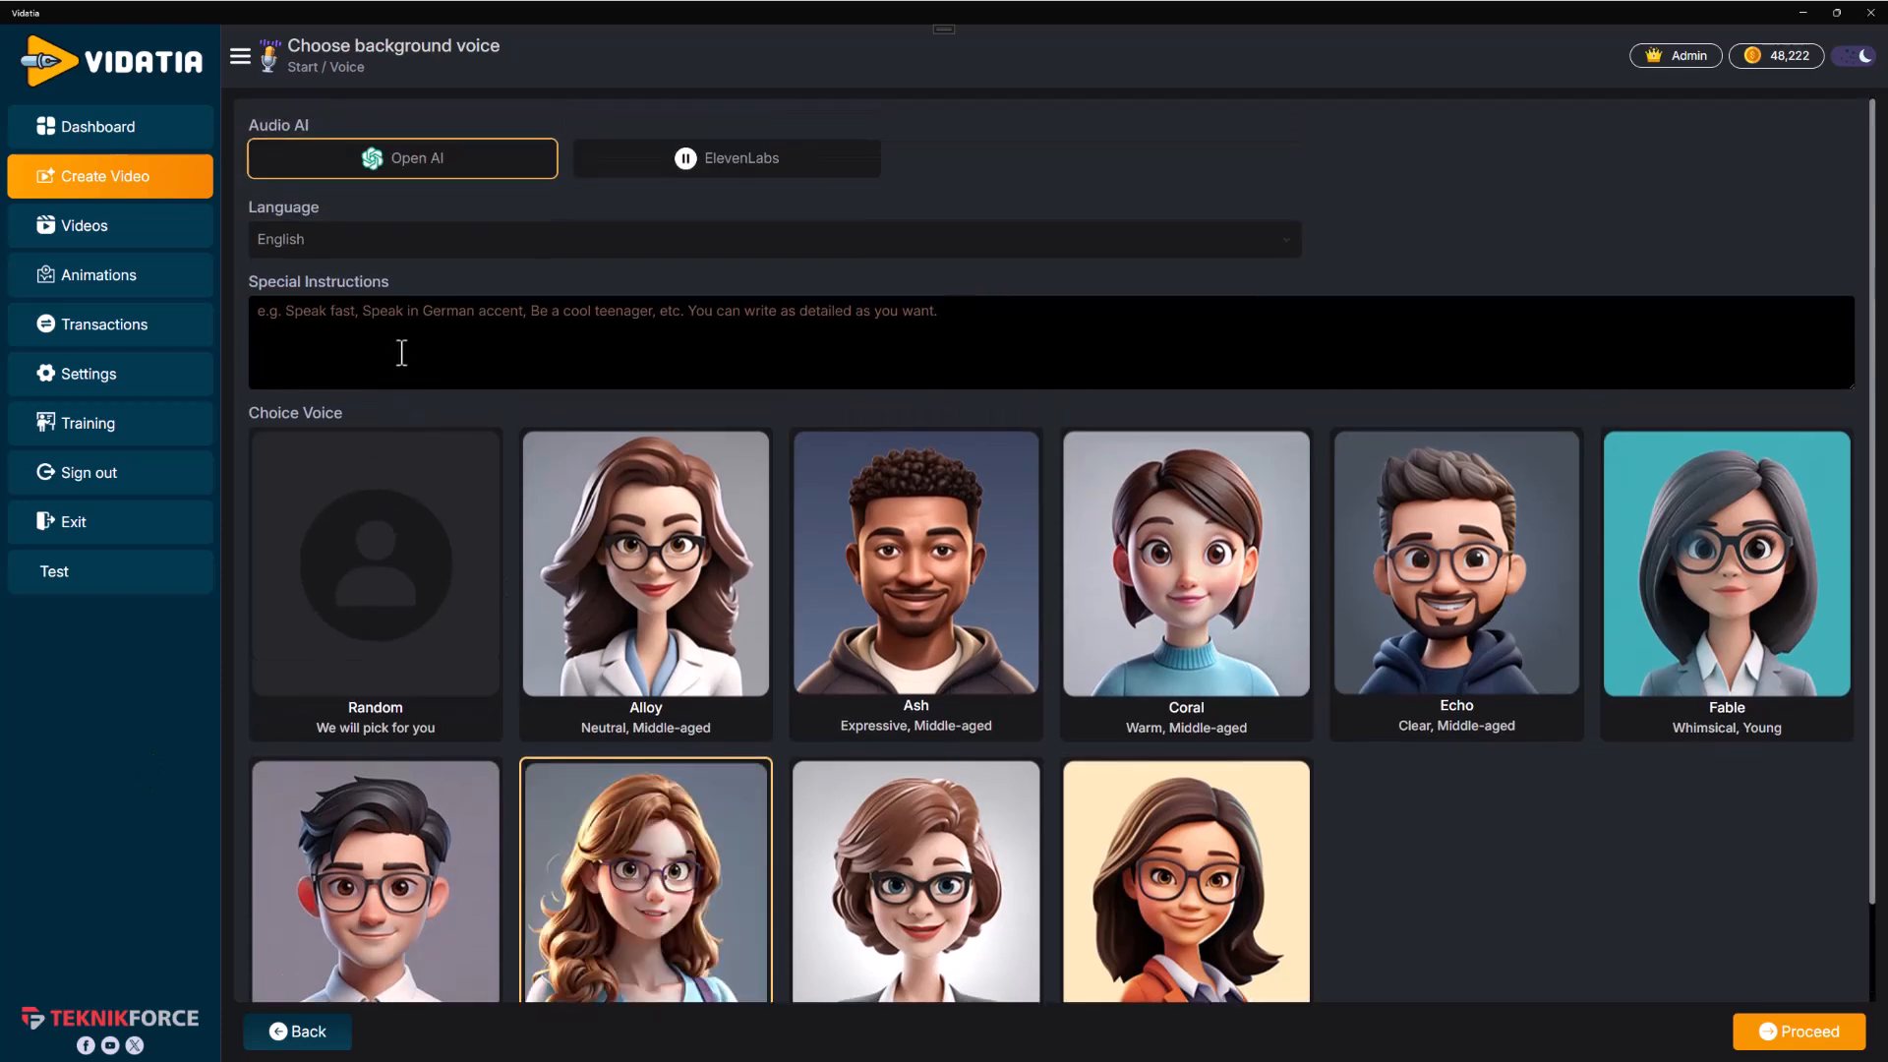
left_click(402, 353)
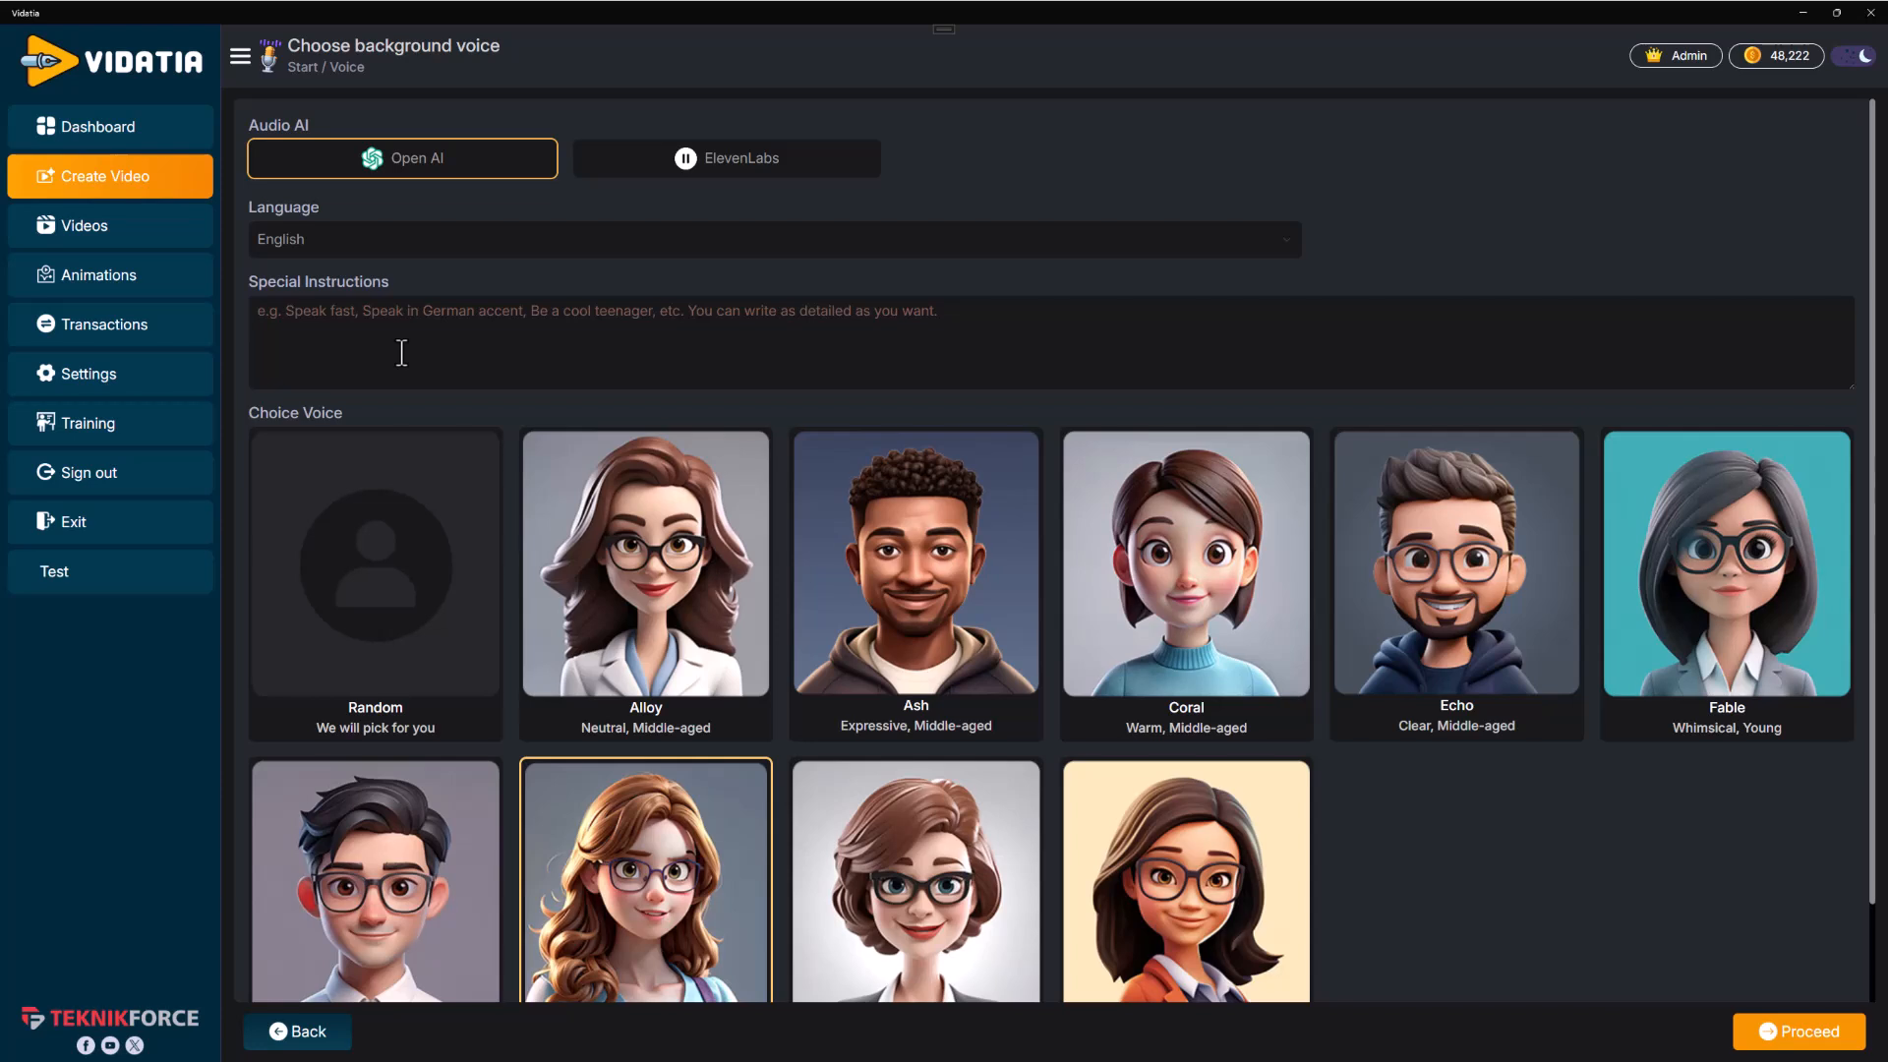
type("Be motive and kind.")
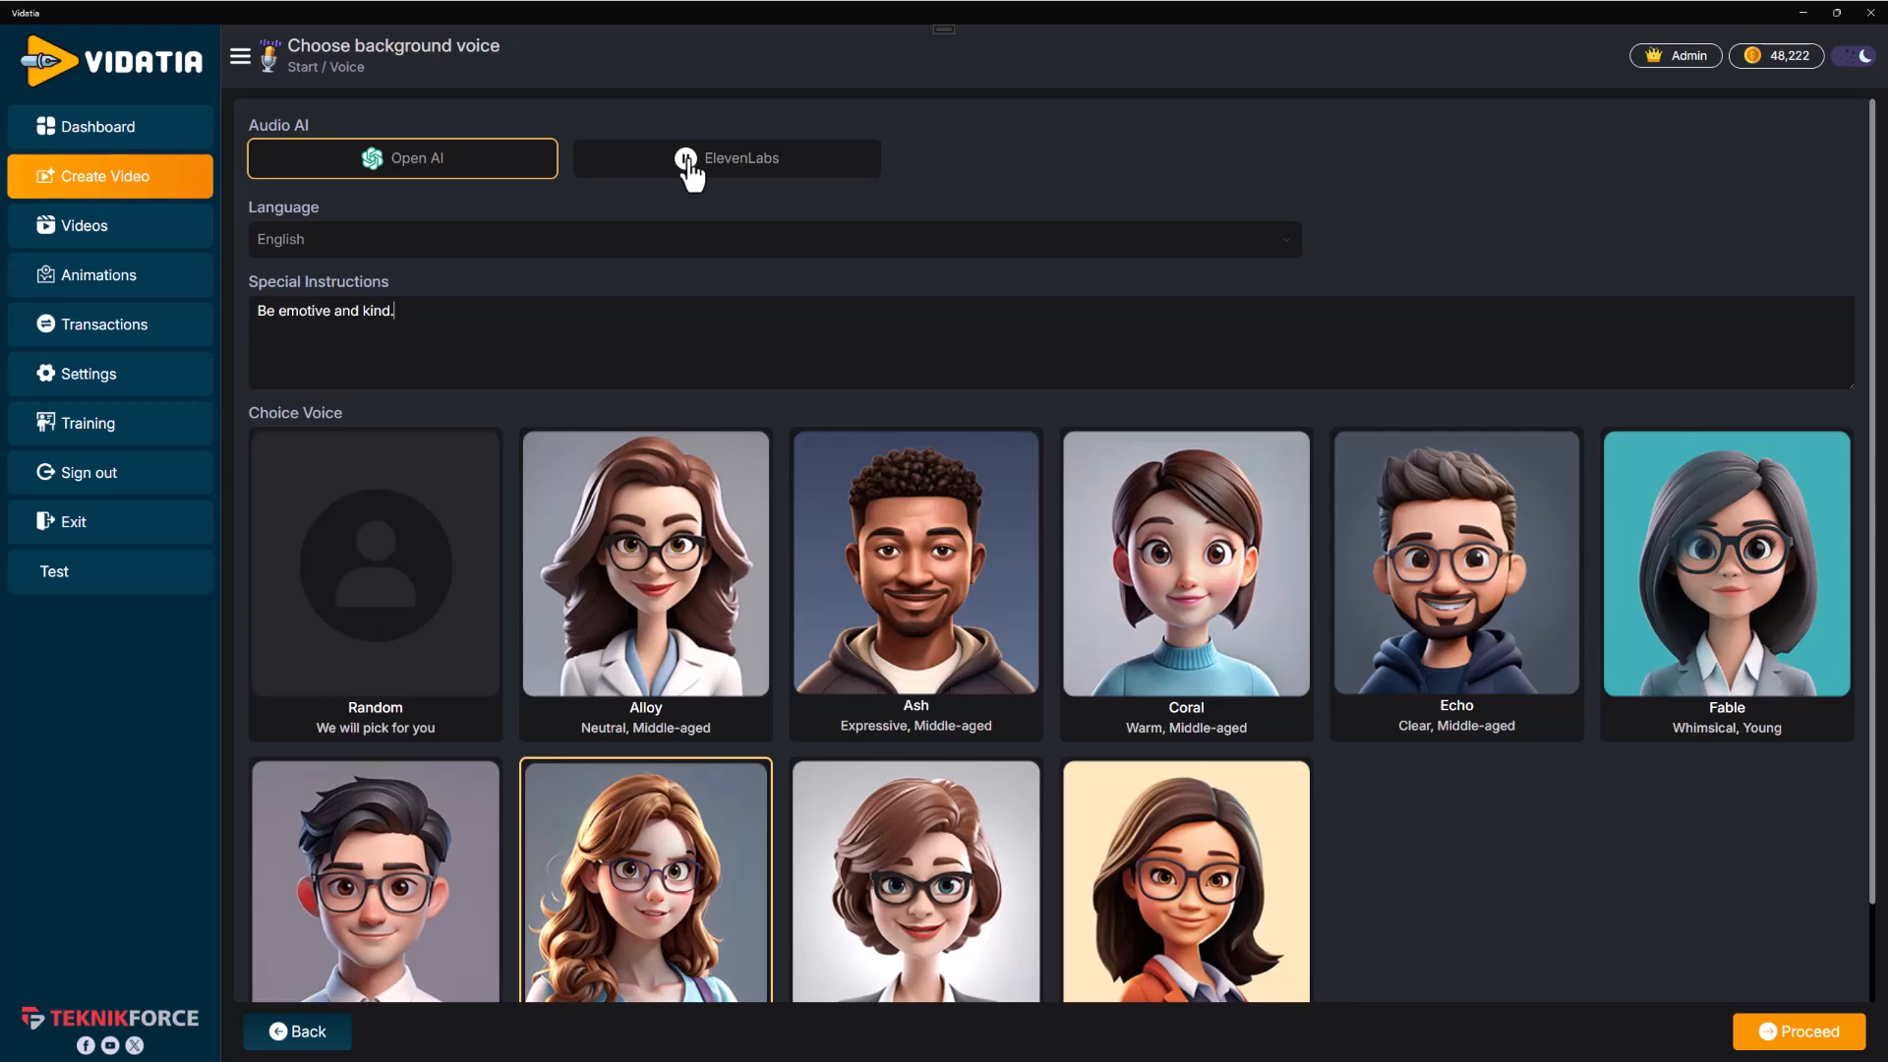
scroll(1677, 581, "down", 1)
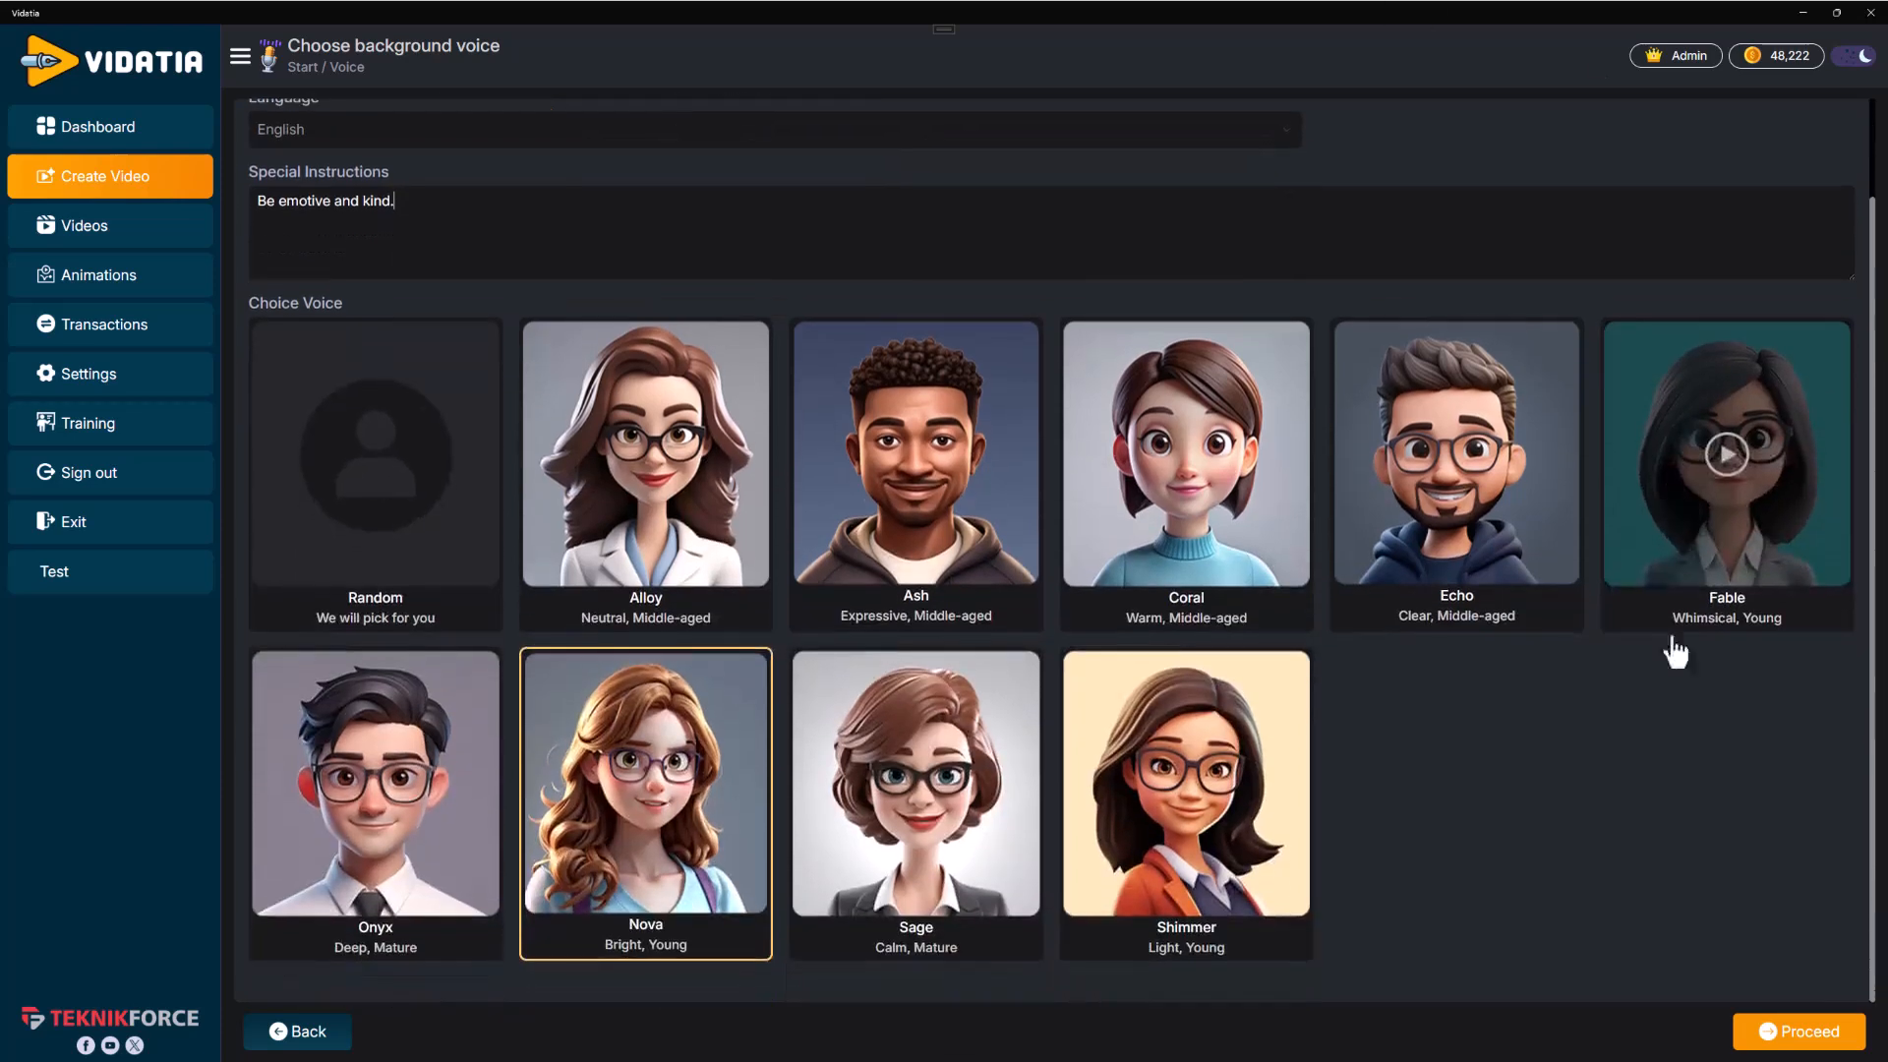
left_click(1800, 1034)
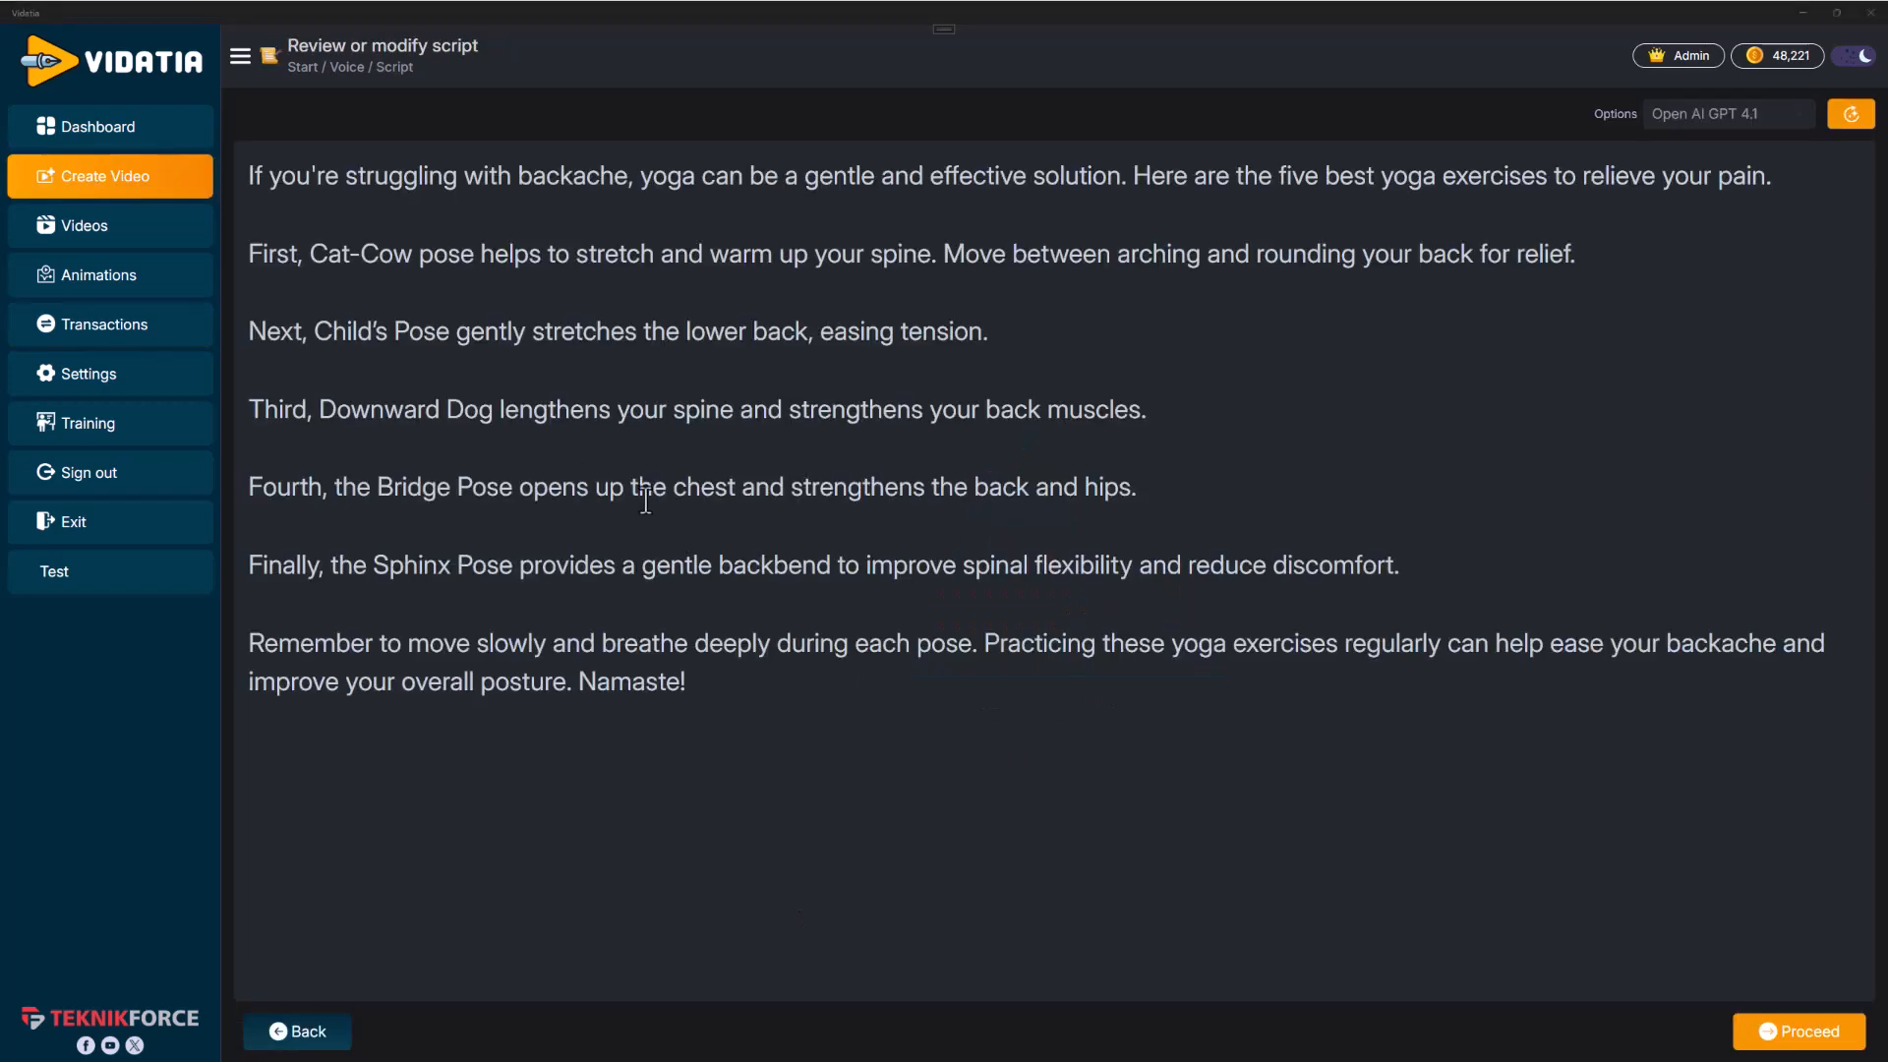
Review the generated script text and proceed to the background music step
left_click_drag(1142, 830, 248, 175)
left_click(856, 555)
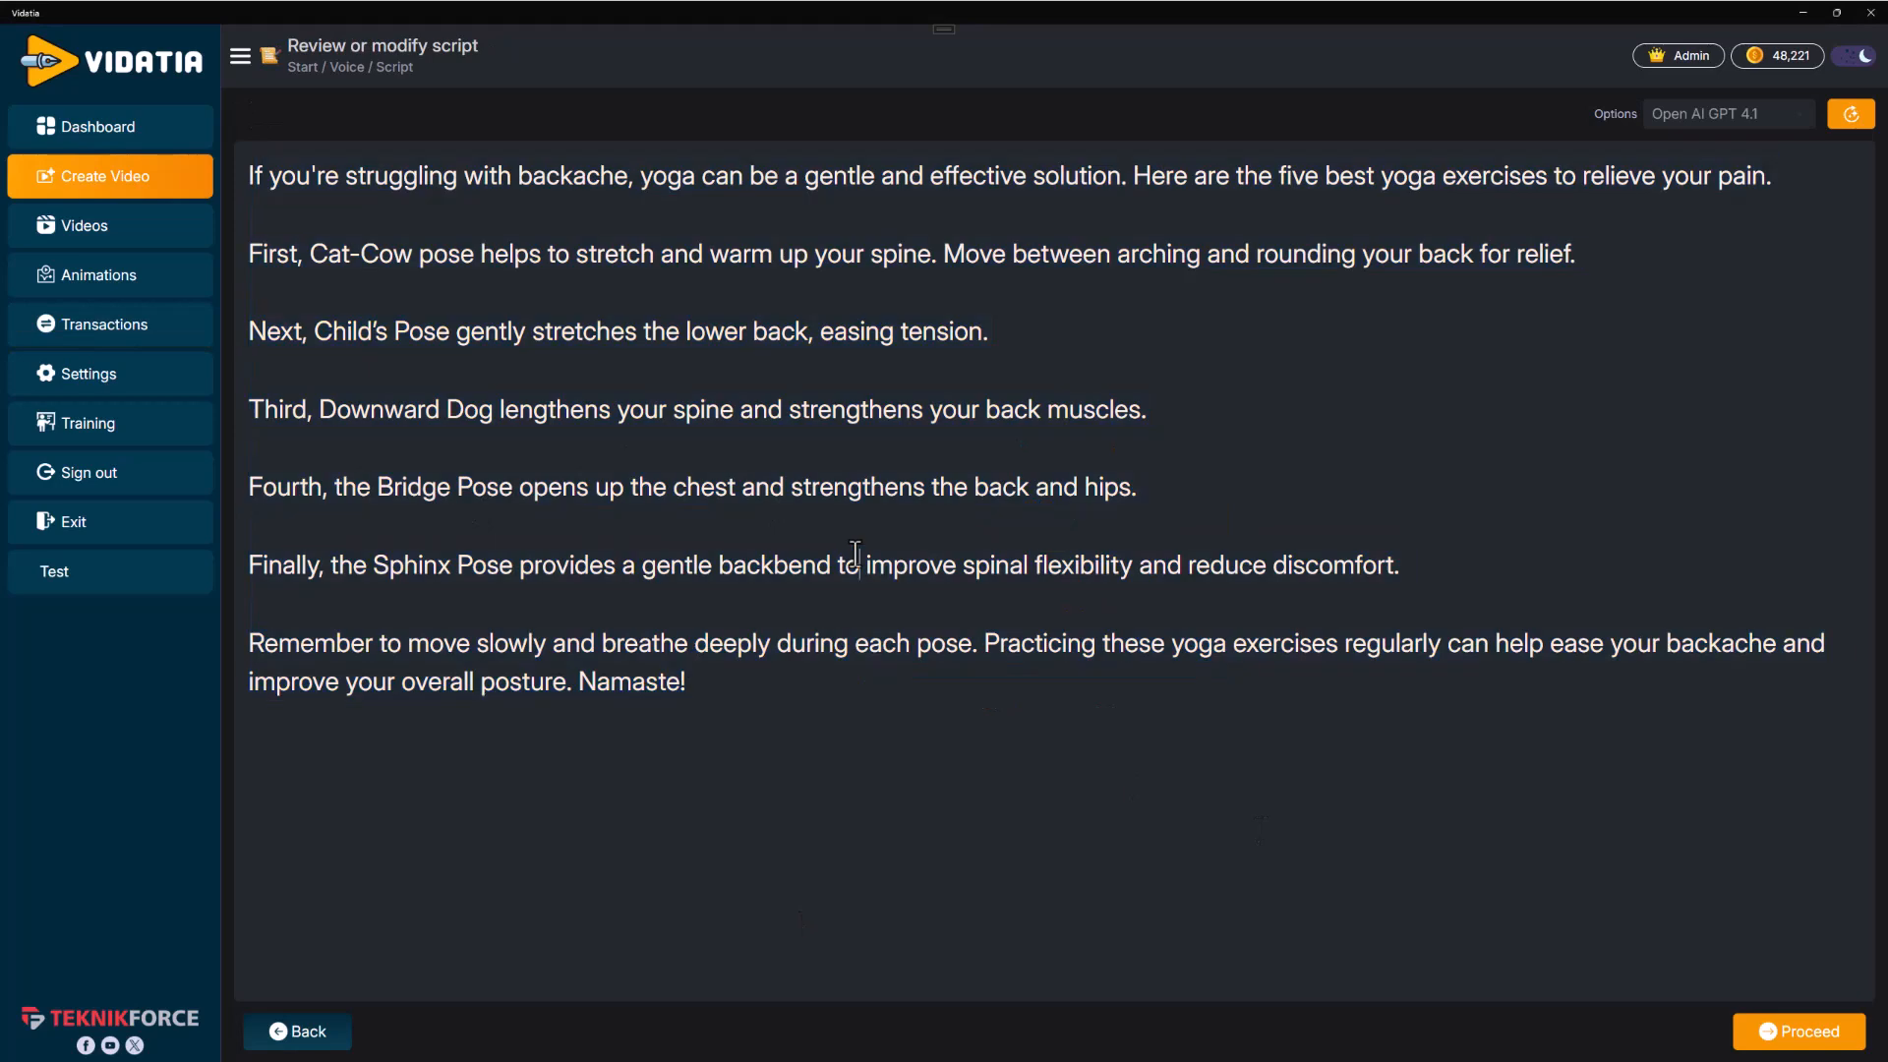
left_click(1847, 1042)
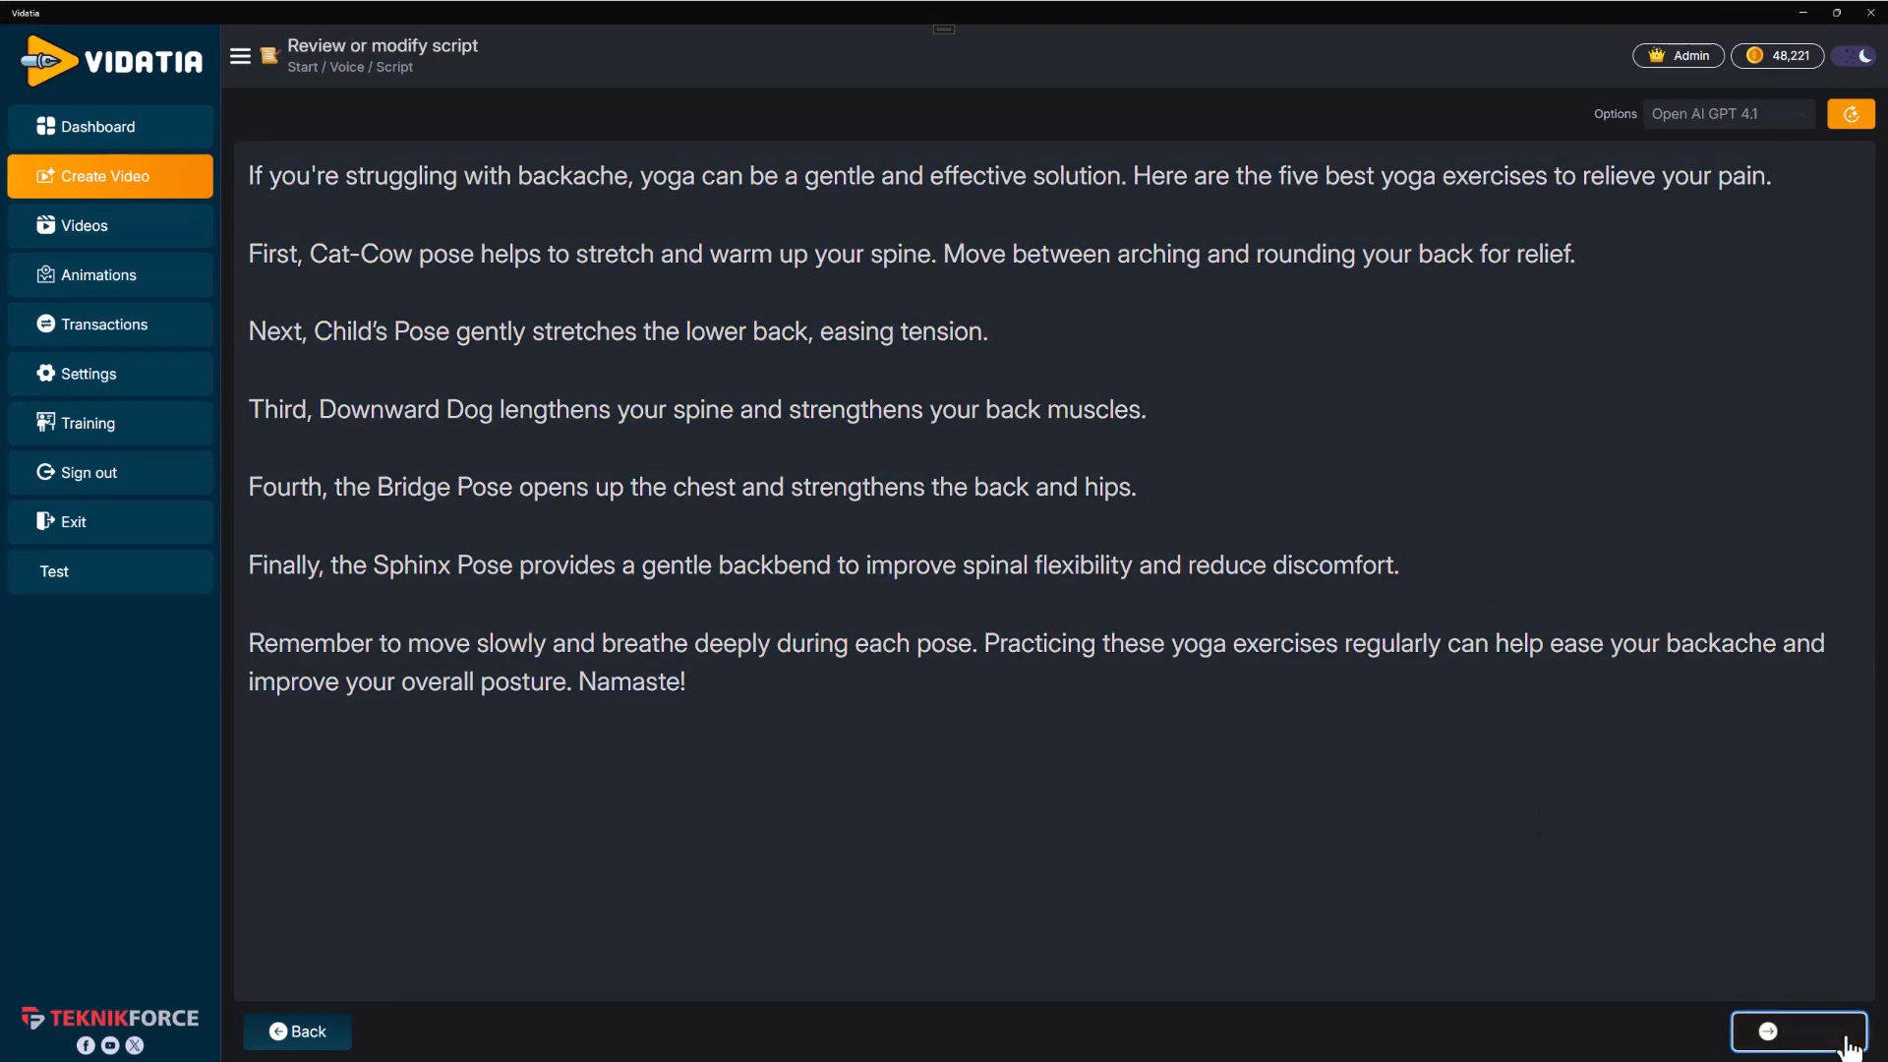
left_click(812, 619)
left_click(789, 573)
type("dd")
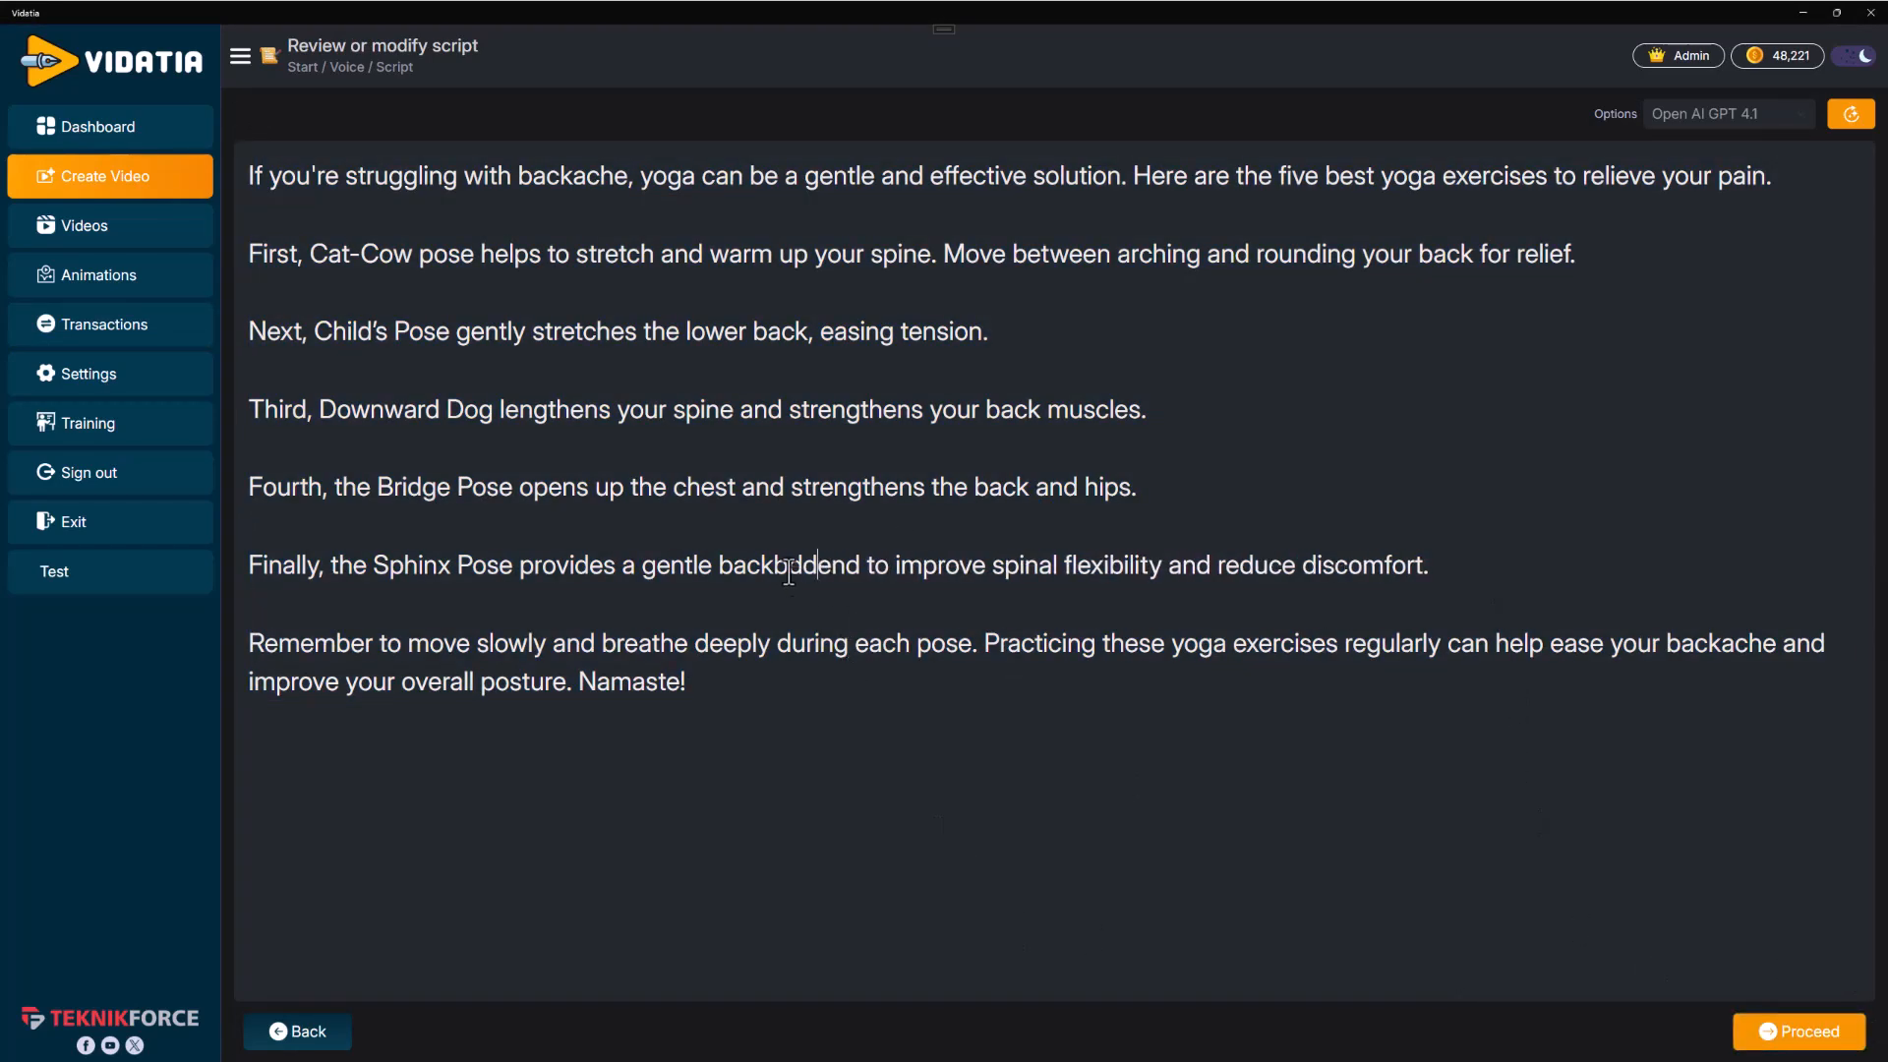
key("BackSpace")
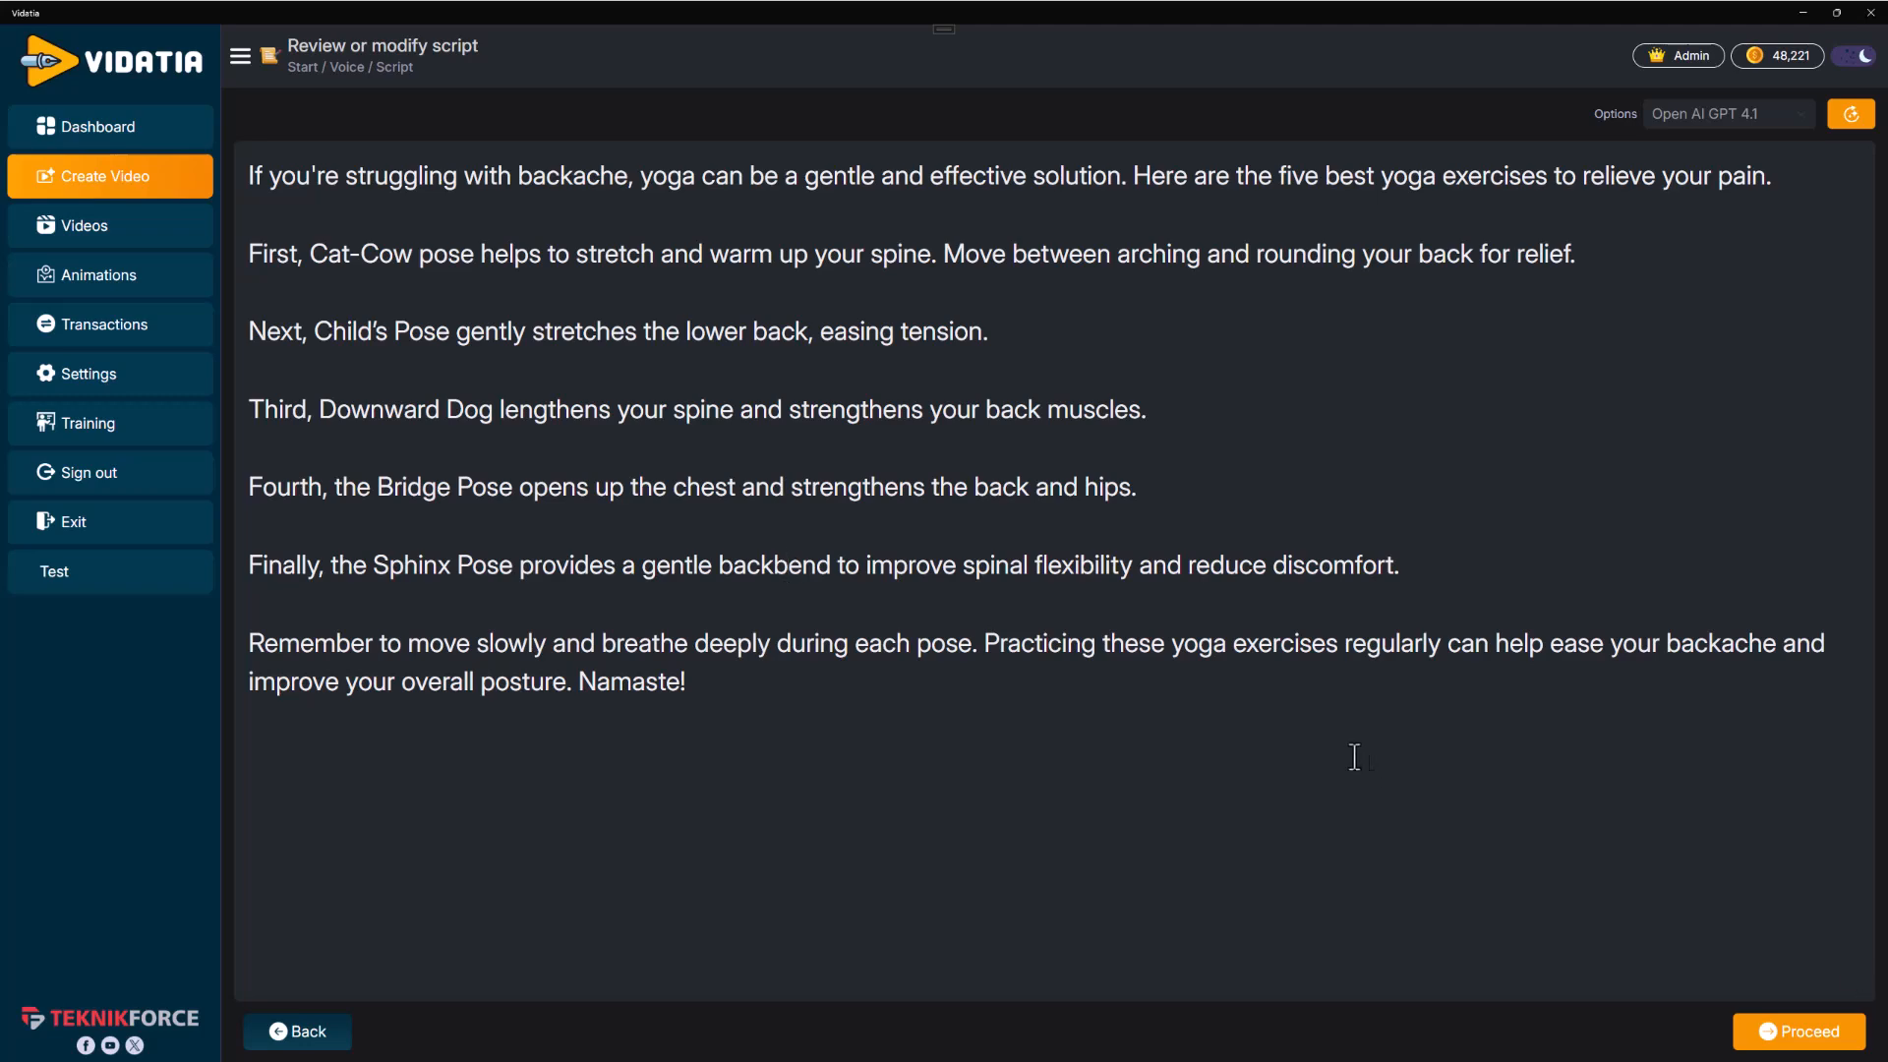
left_click(1760, 1030)
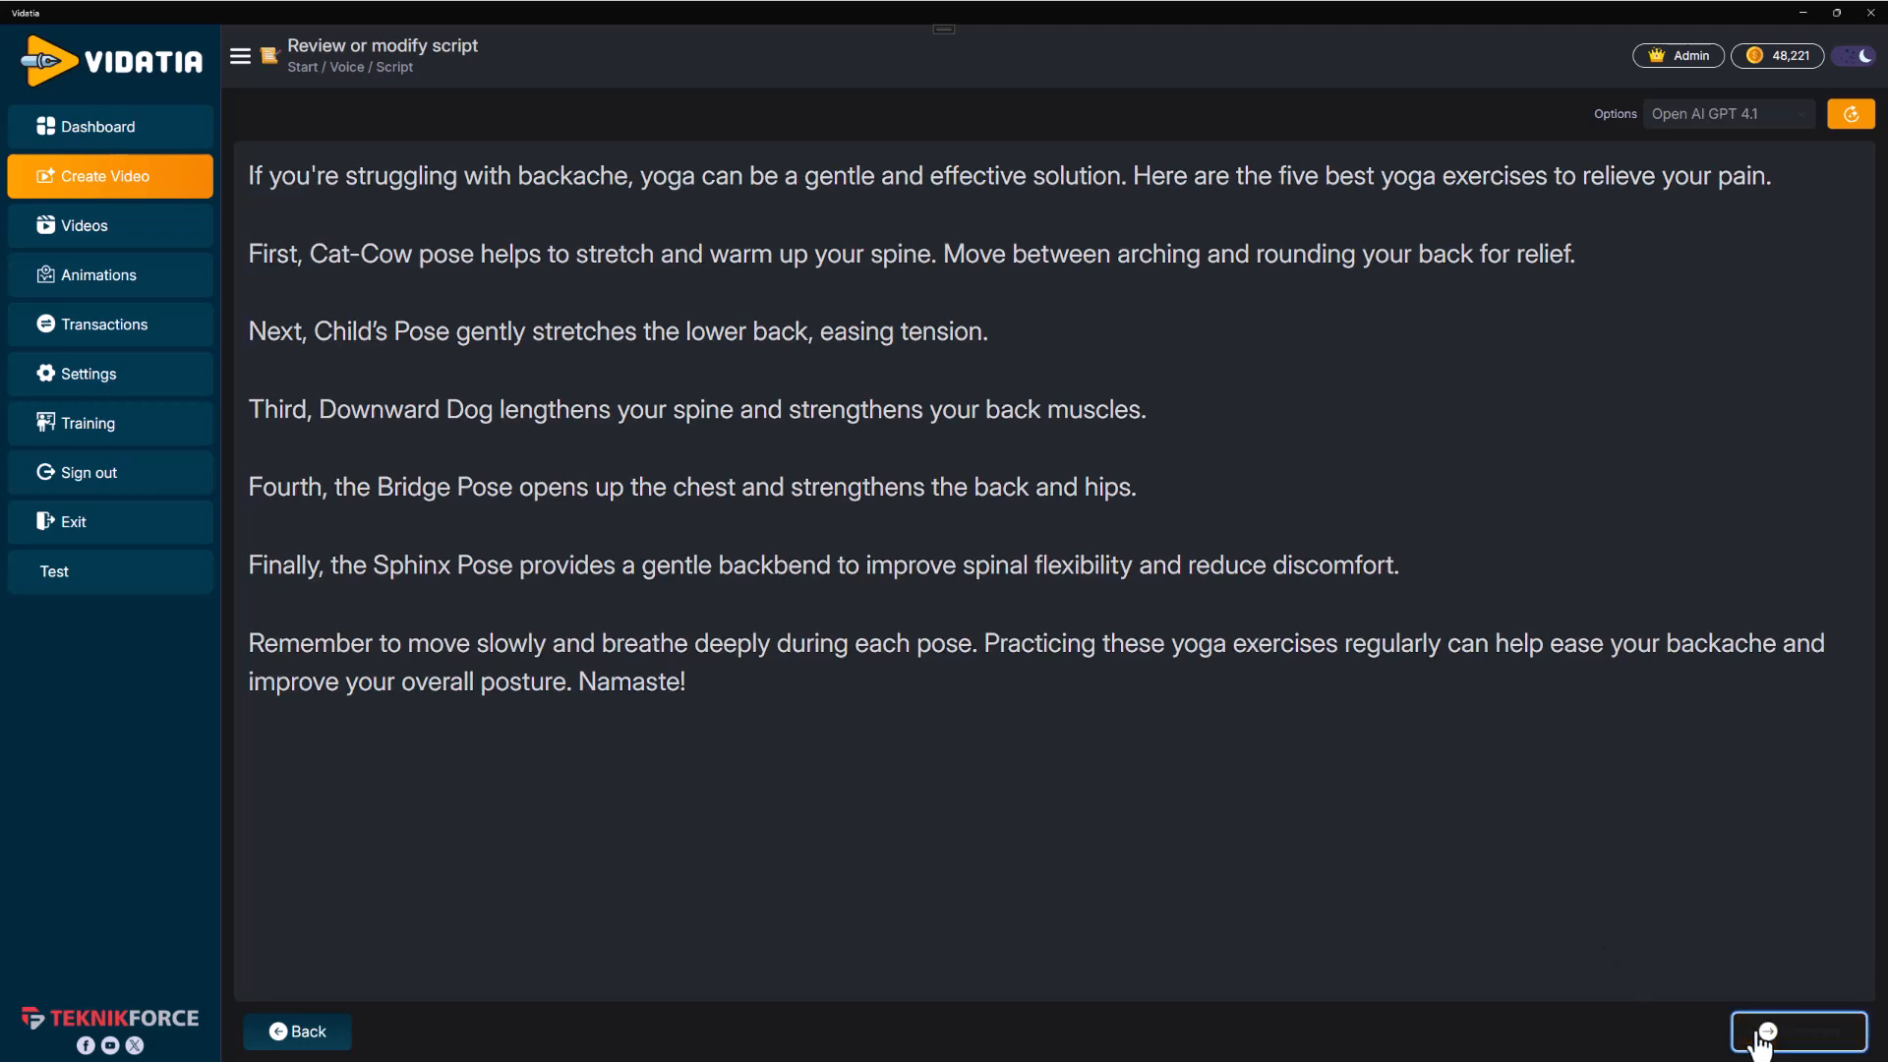
Preview the Glossy and Trap Future Bass background tracks and select Glossy as the background music
scroll(723, 624, "down", 5)
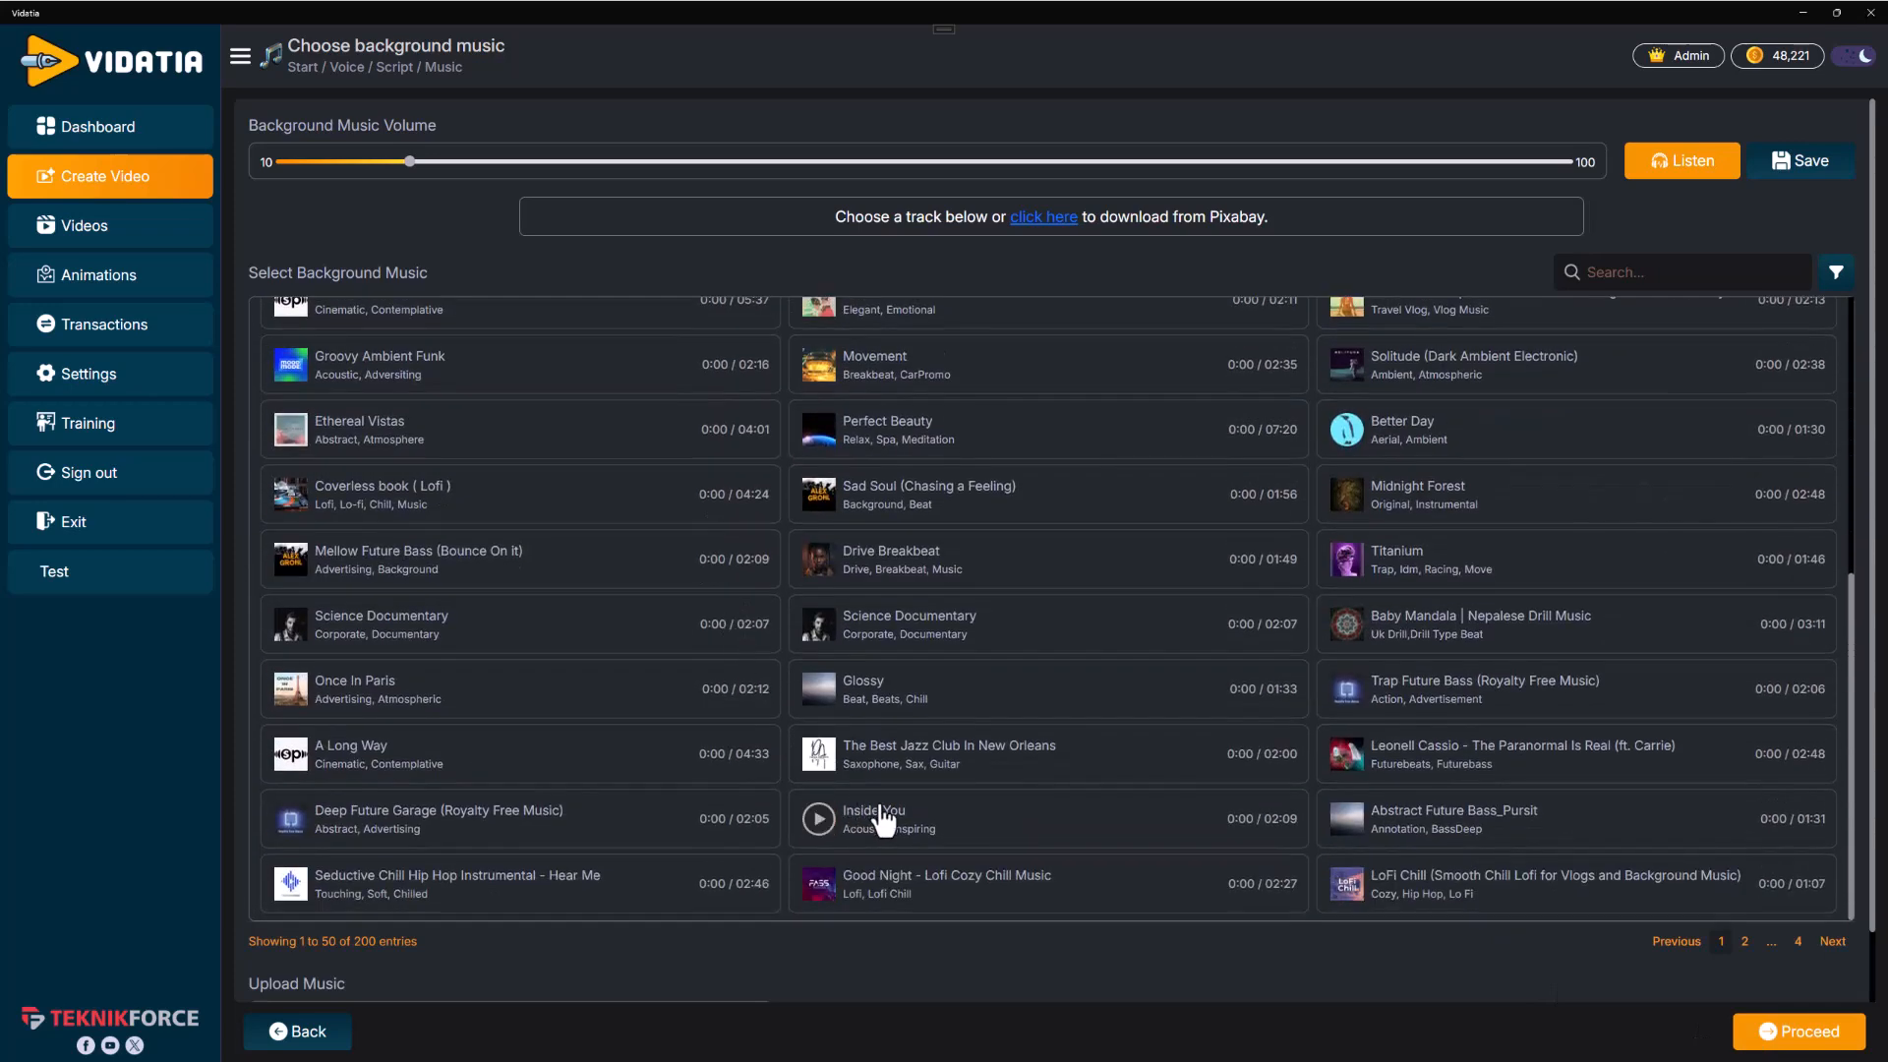
left_click(822, 690)
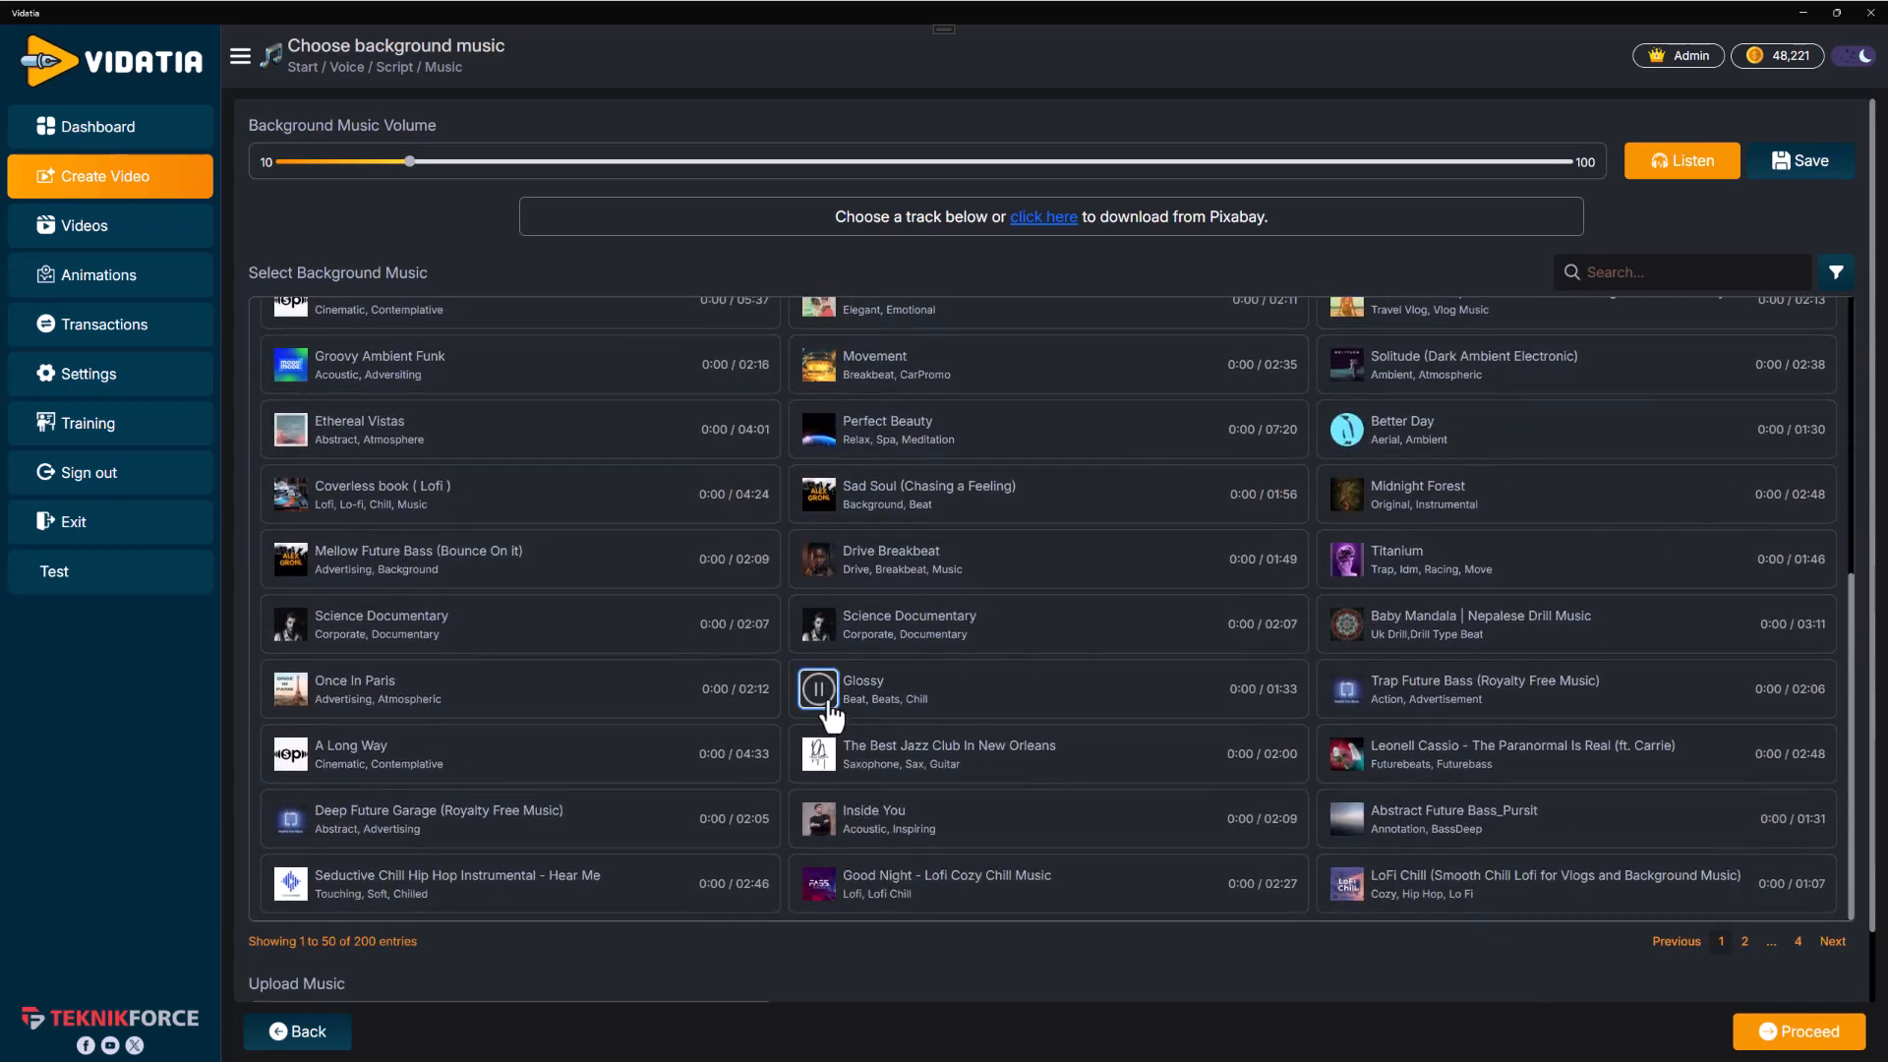
left_click(1344, 700)
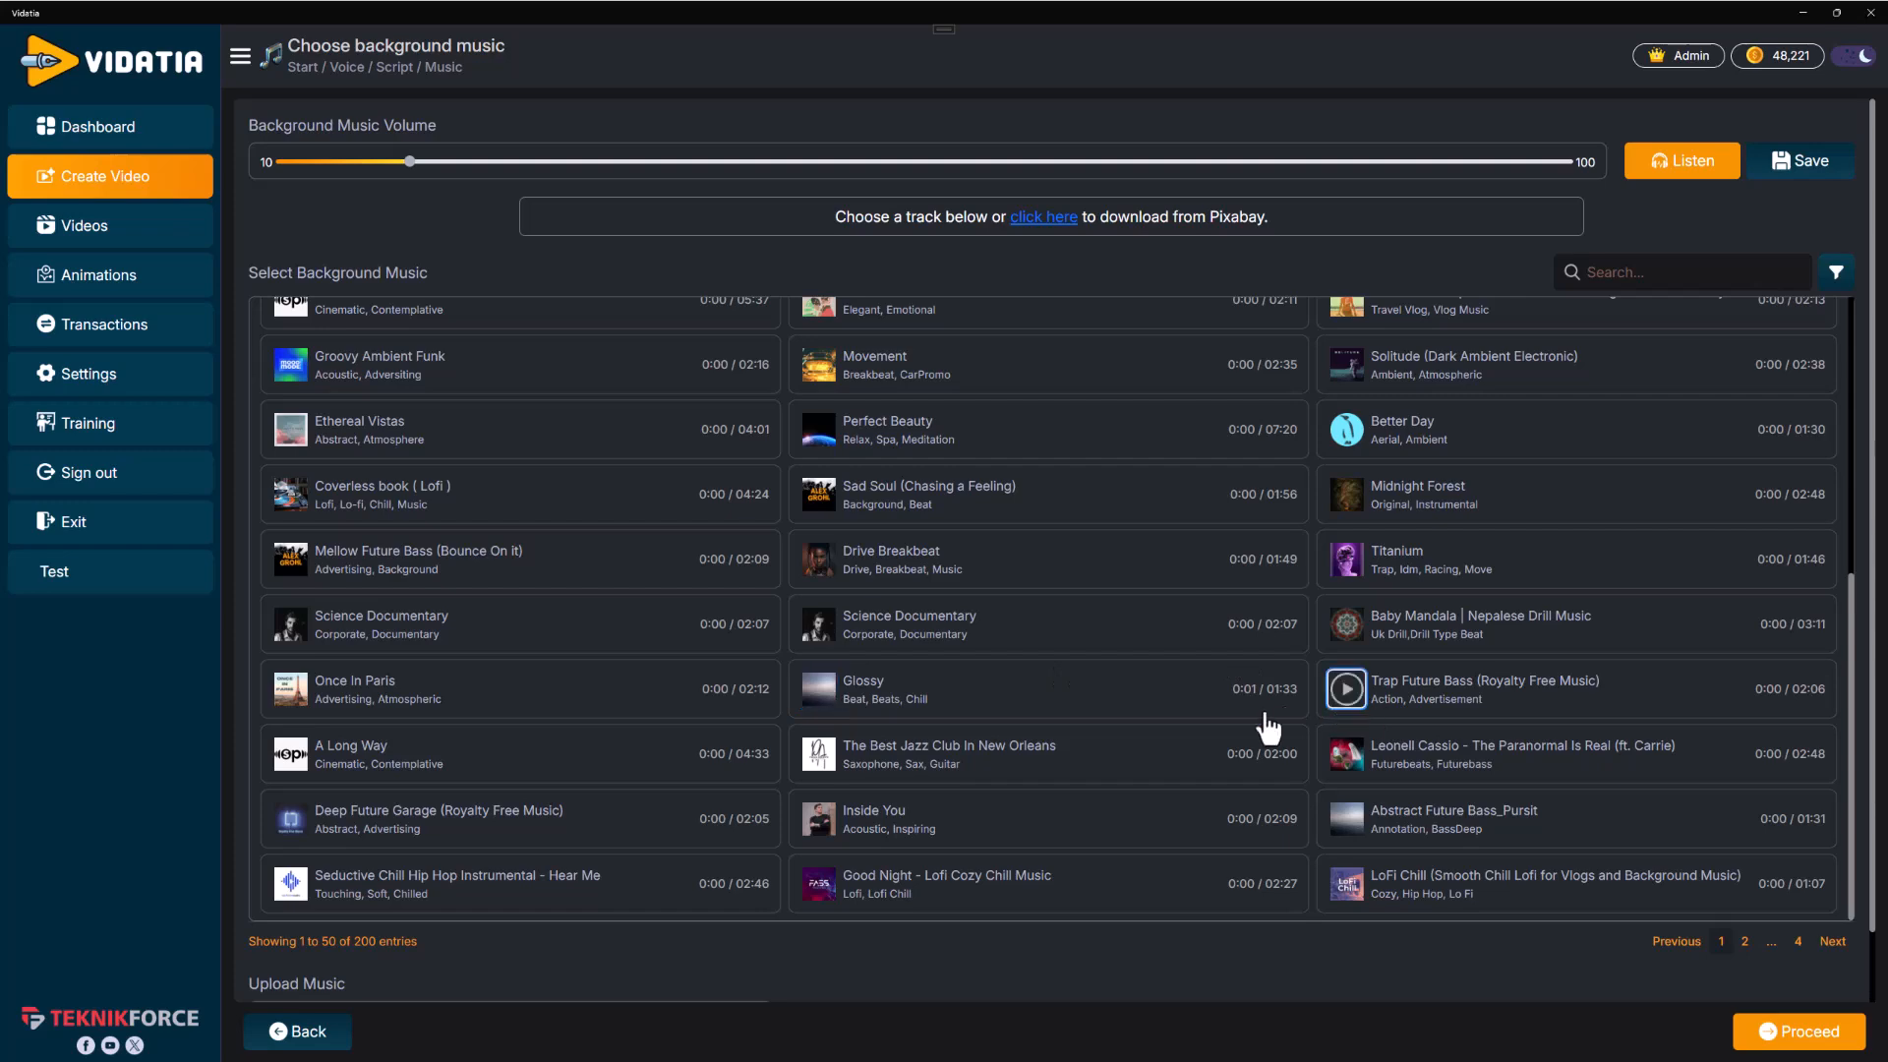
left_click(824, 693)
Browse the background music list and pause the Glossy preview
scroll(1265, 472, "up", 5)
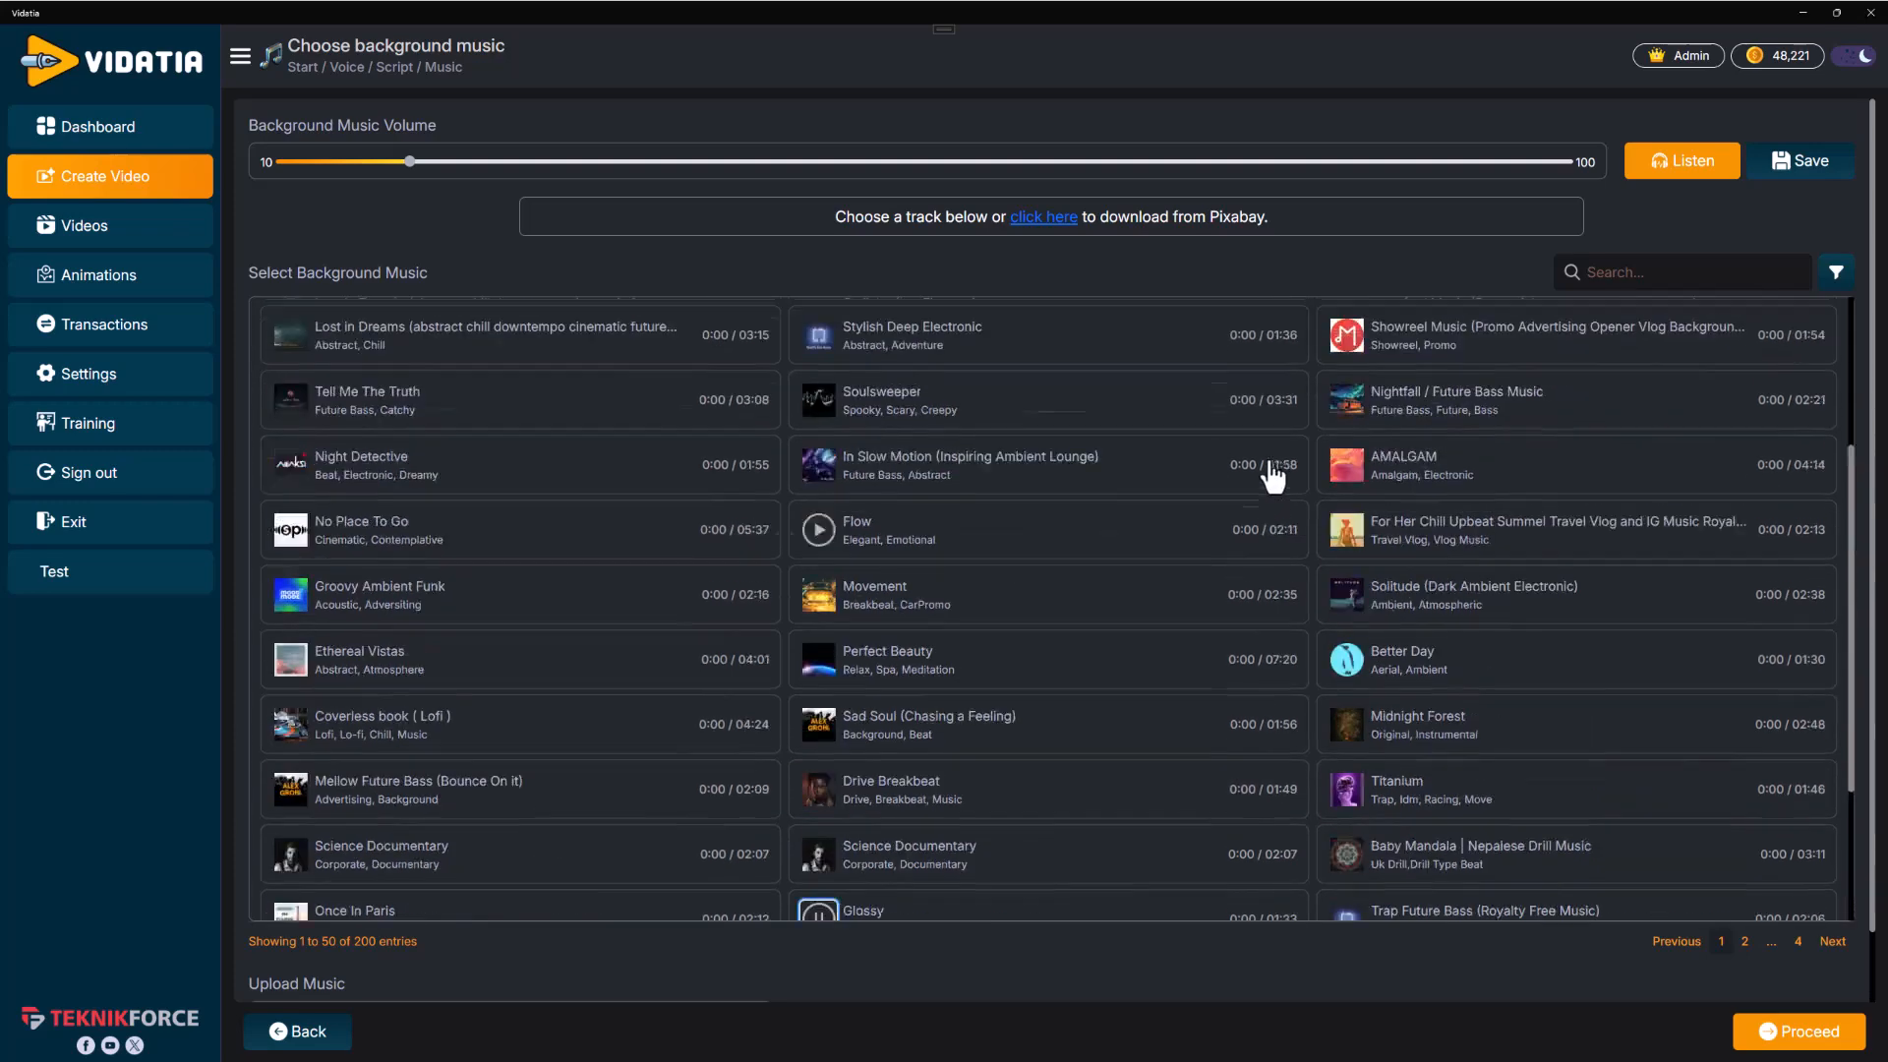
scroll(881, 846, "down", 1)
scroll(865, 747, "down", 4)
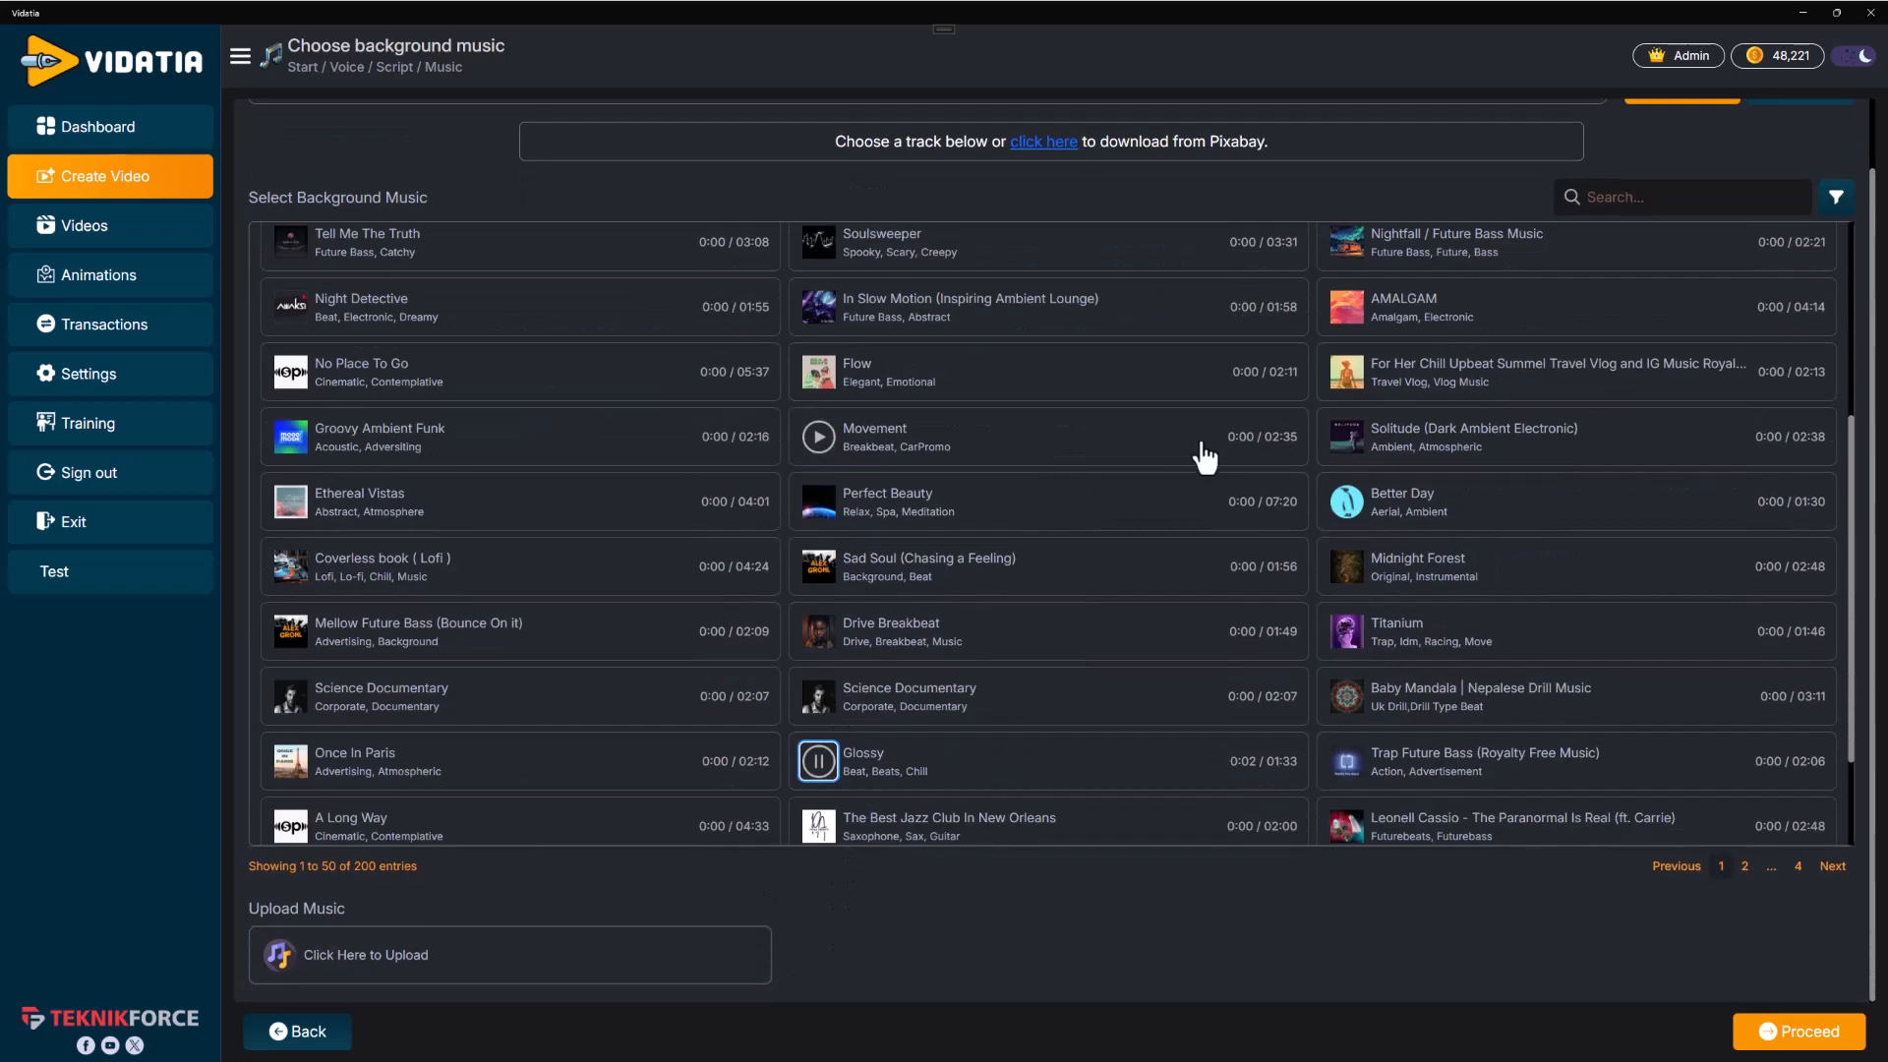
scroll(1204, 455, "up", 5)
scroll(1214, 463, "down", 4)
scroll(1319, 455, "up", 5)
scroll(1087, 590, "down", 4)
left_click(819, 814)
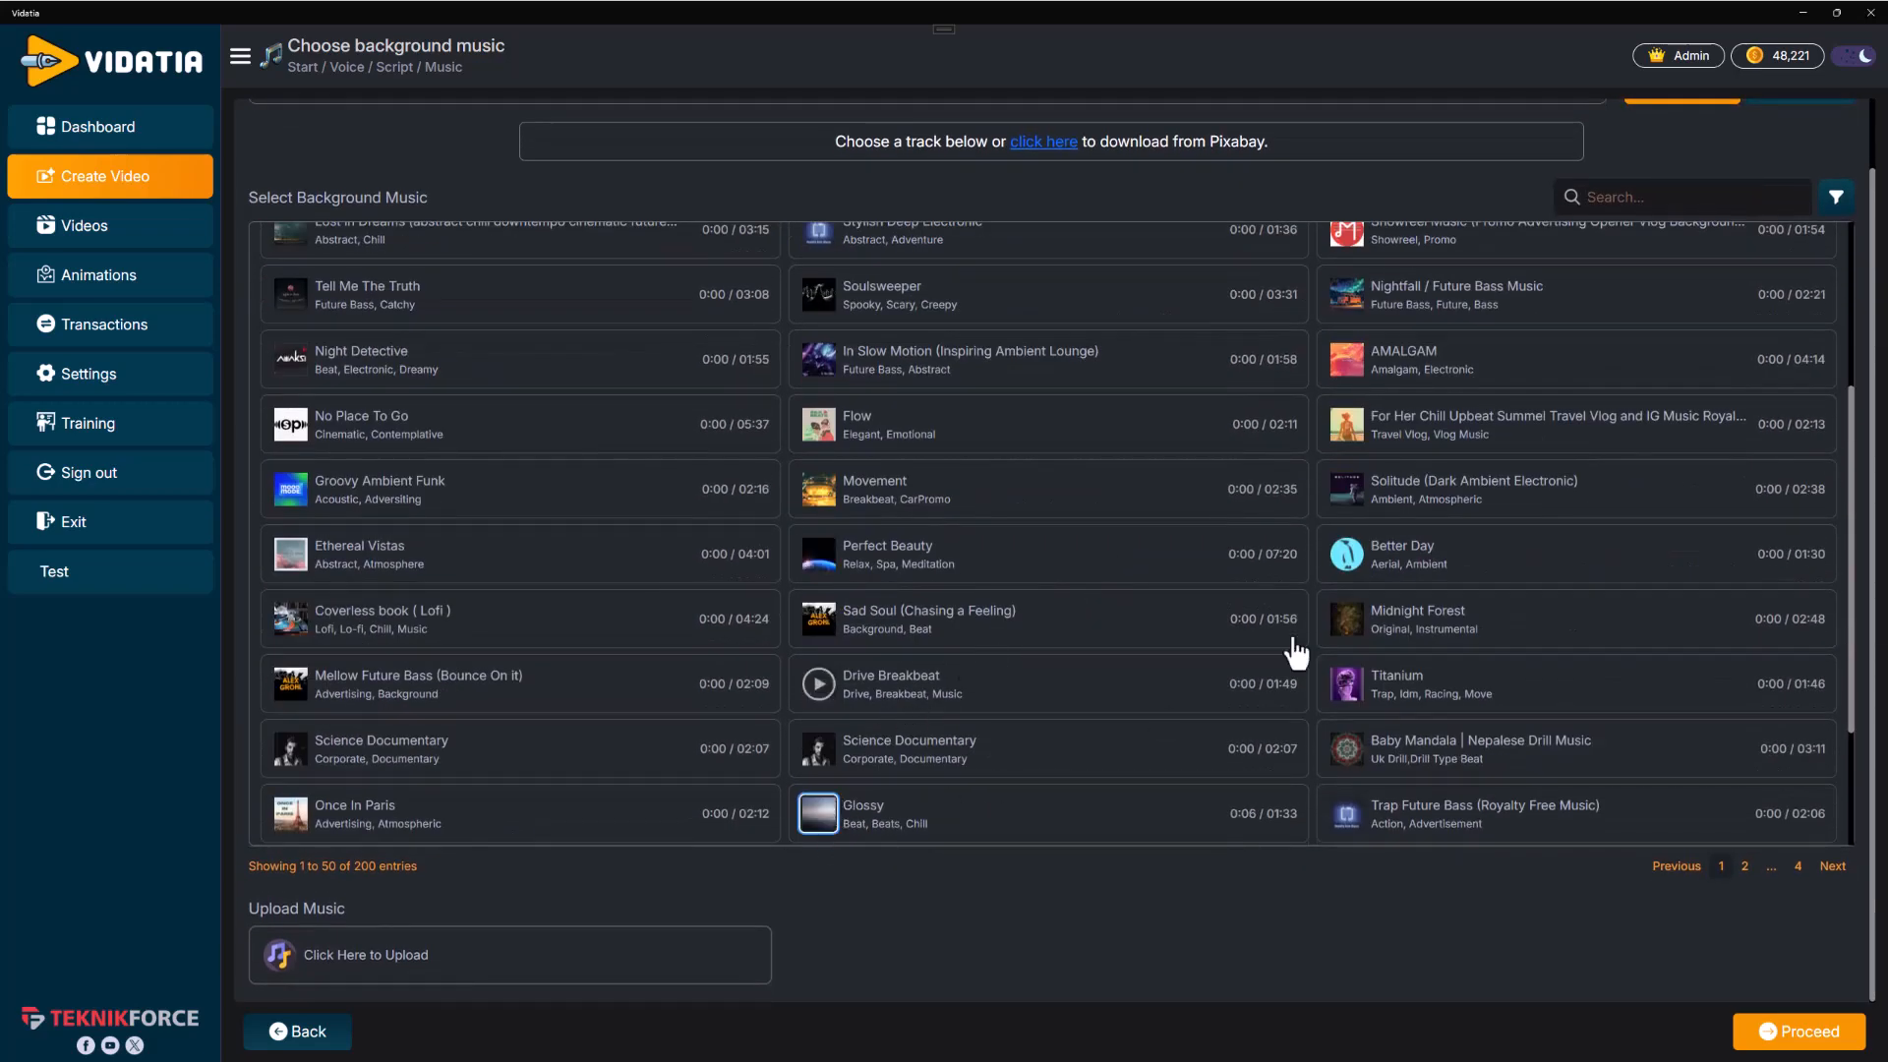
Check the rest of the music options and proceed to the scene review with Glossy selected
scroll(1327, 443, "up", 5)
scroll(1326, 409, "up", 1)
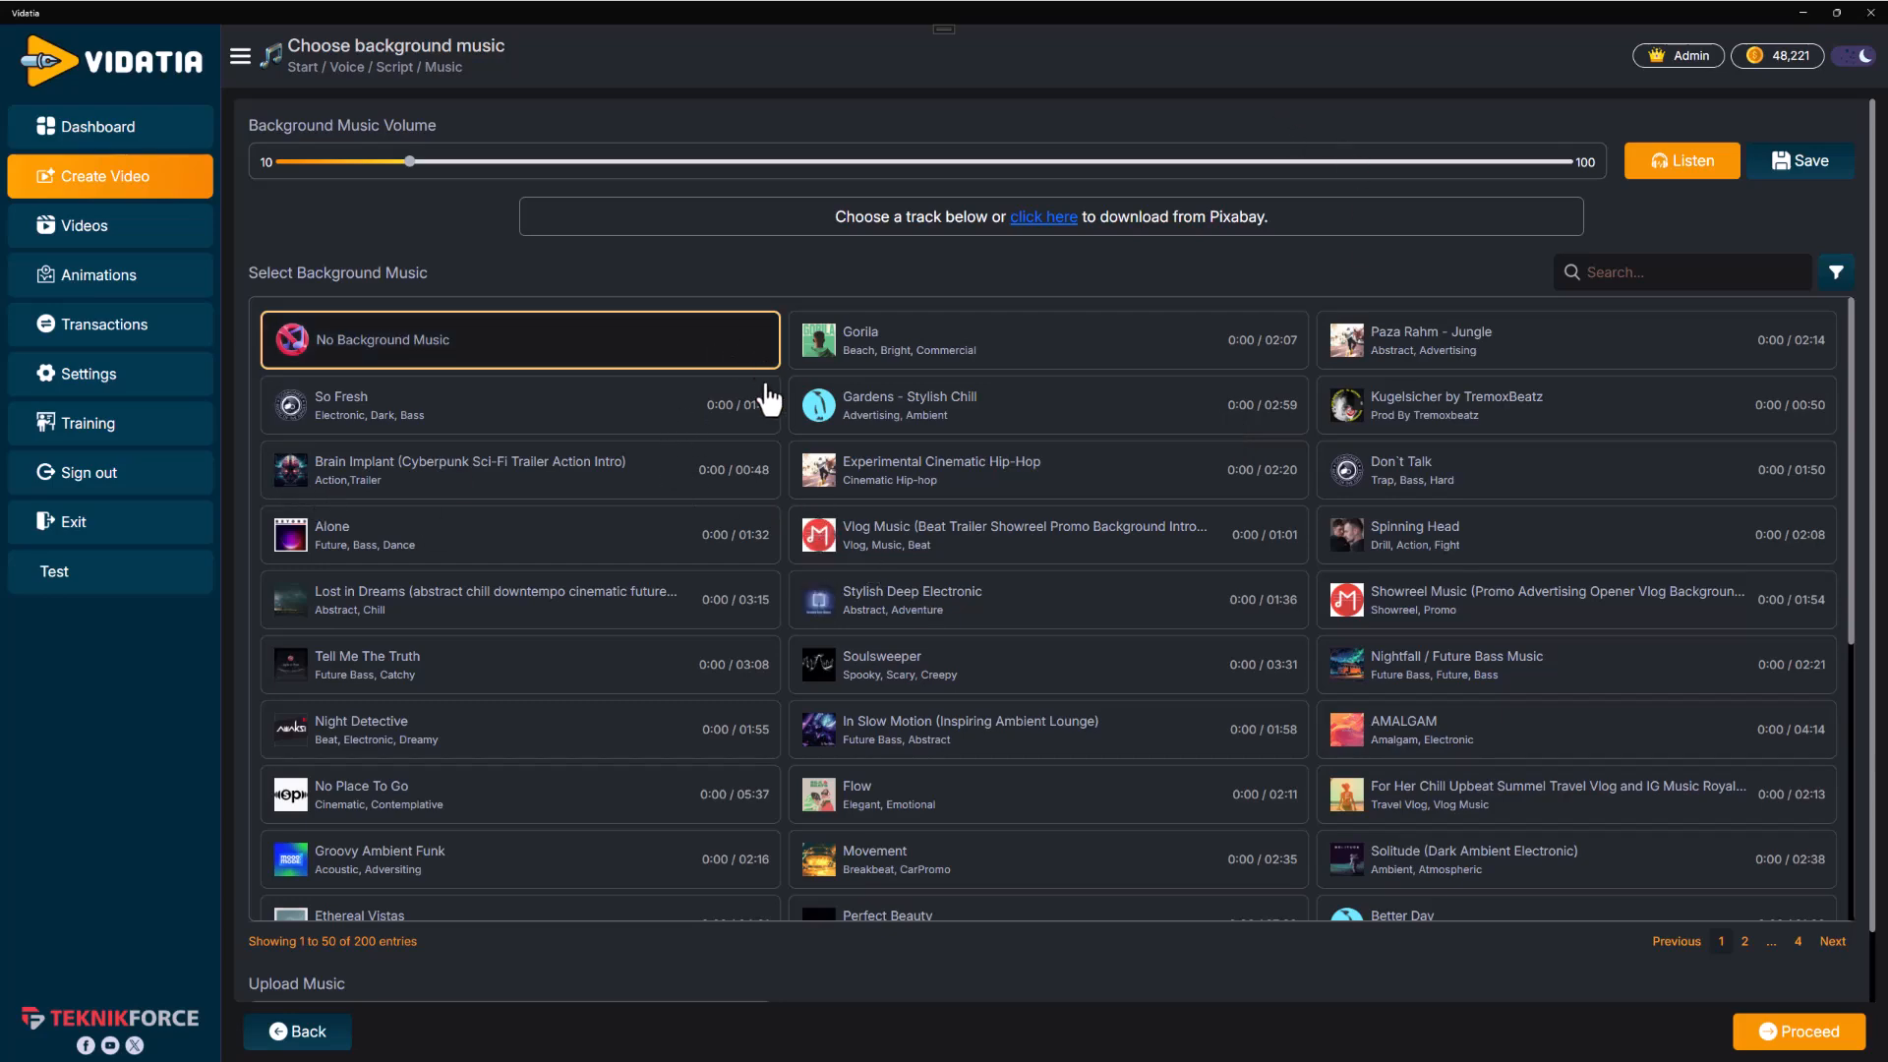
scroll(724, 689, "down", 6)
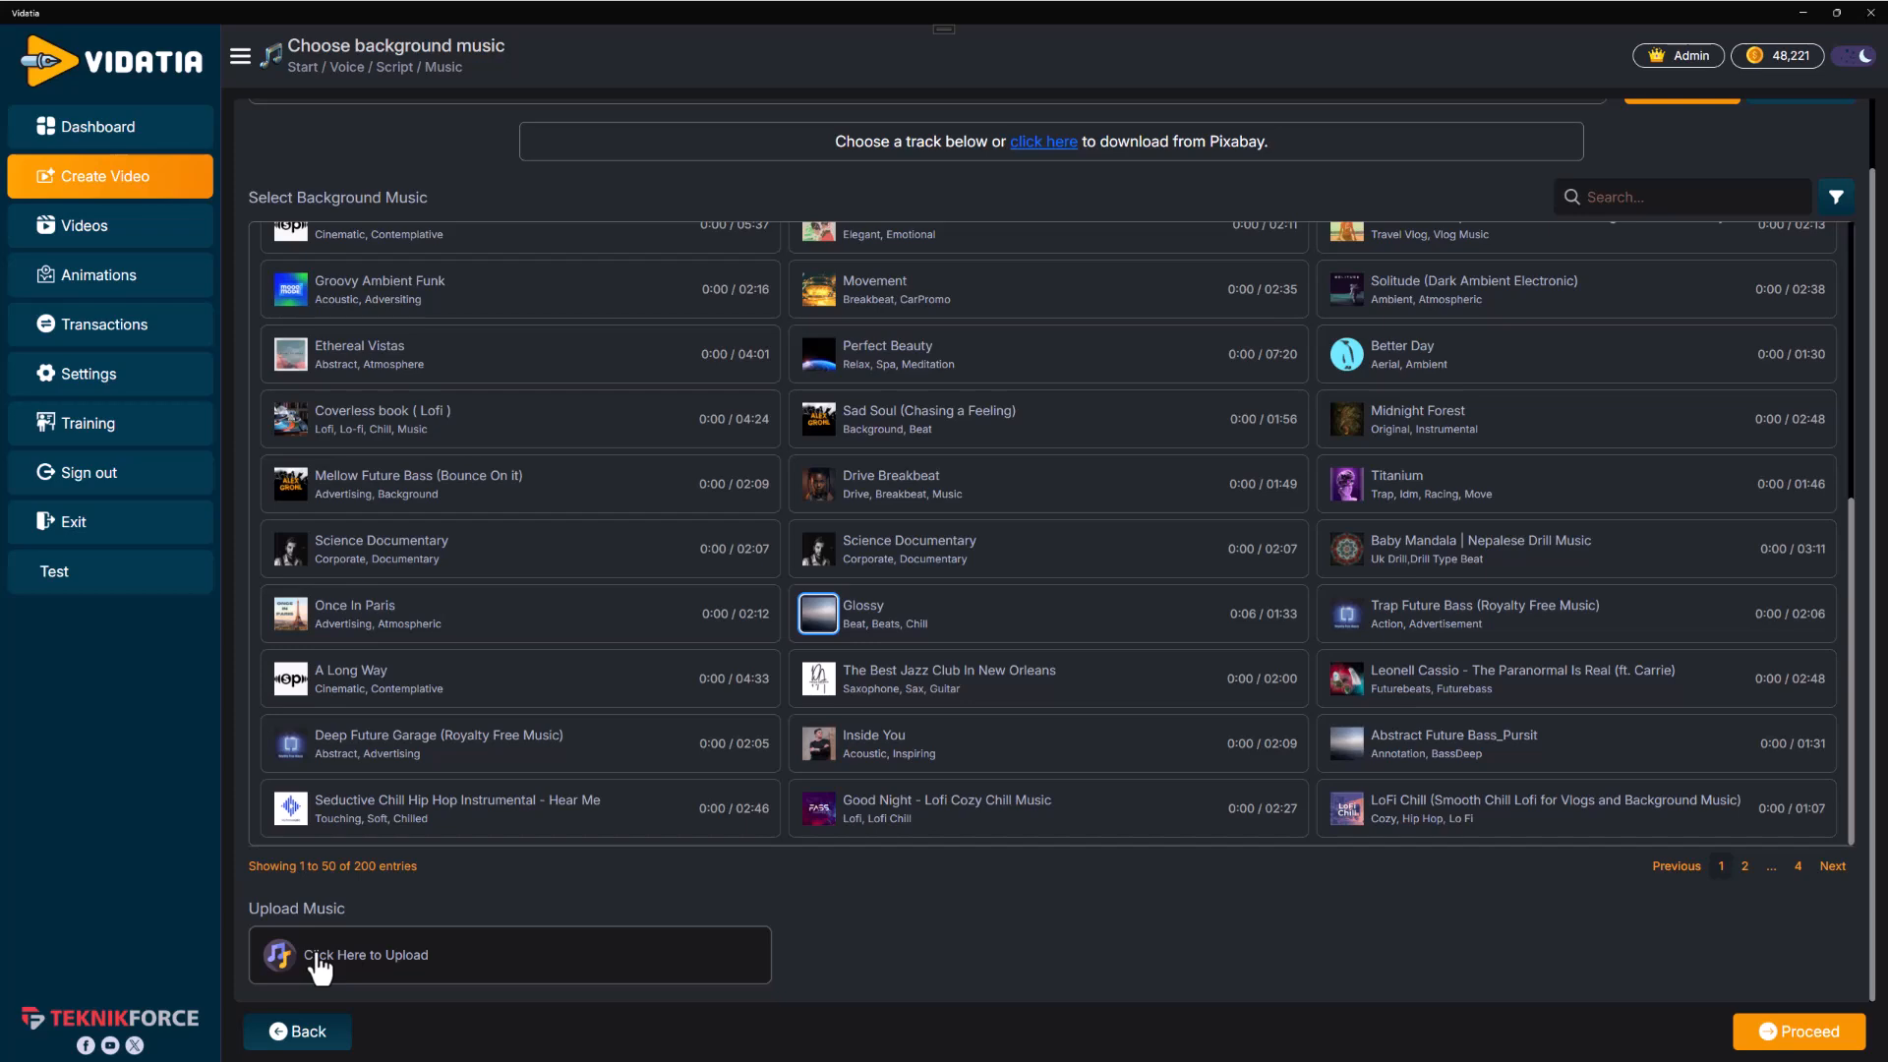
scroll(1617, 755, "up", 6)
left_click(1827, 1037)
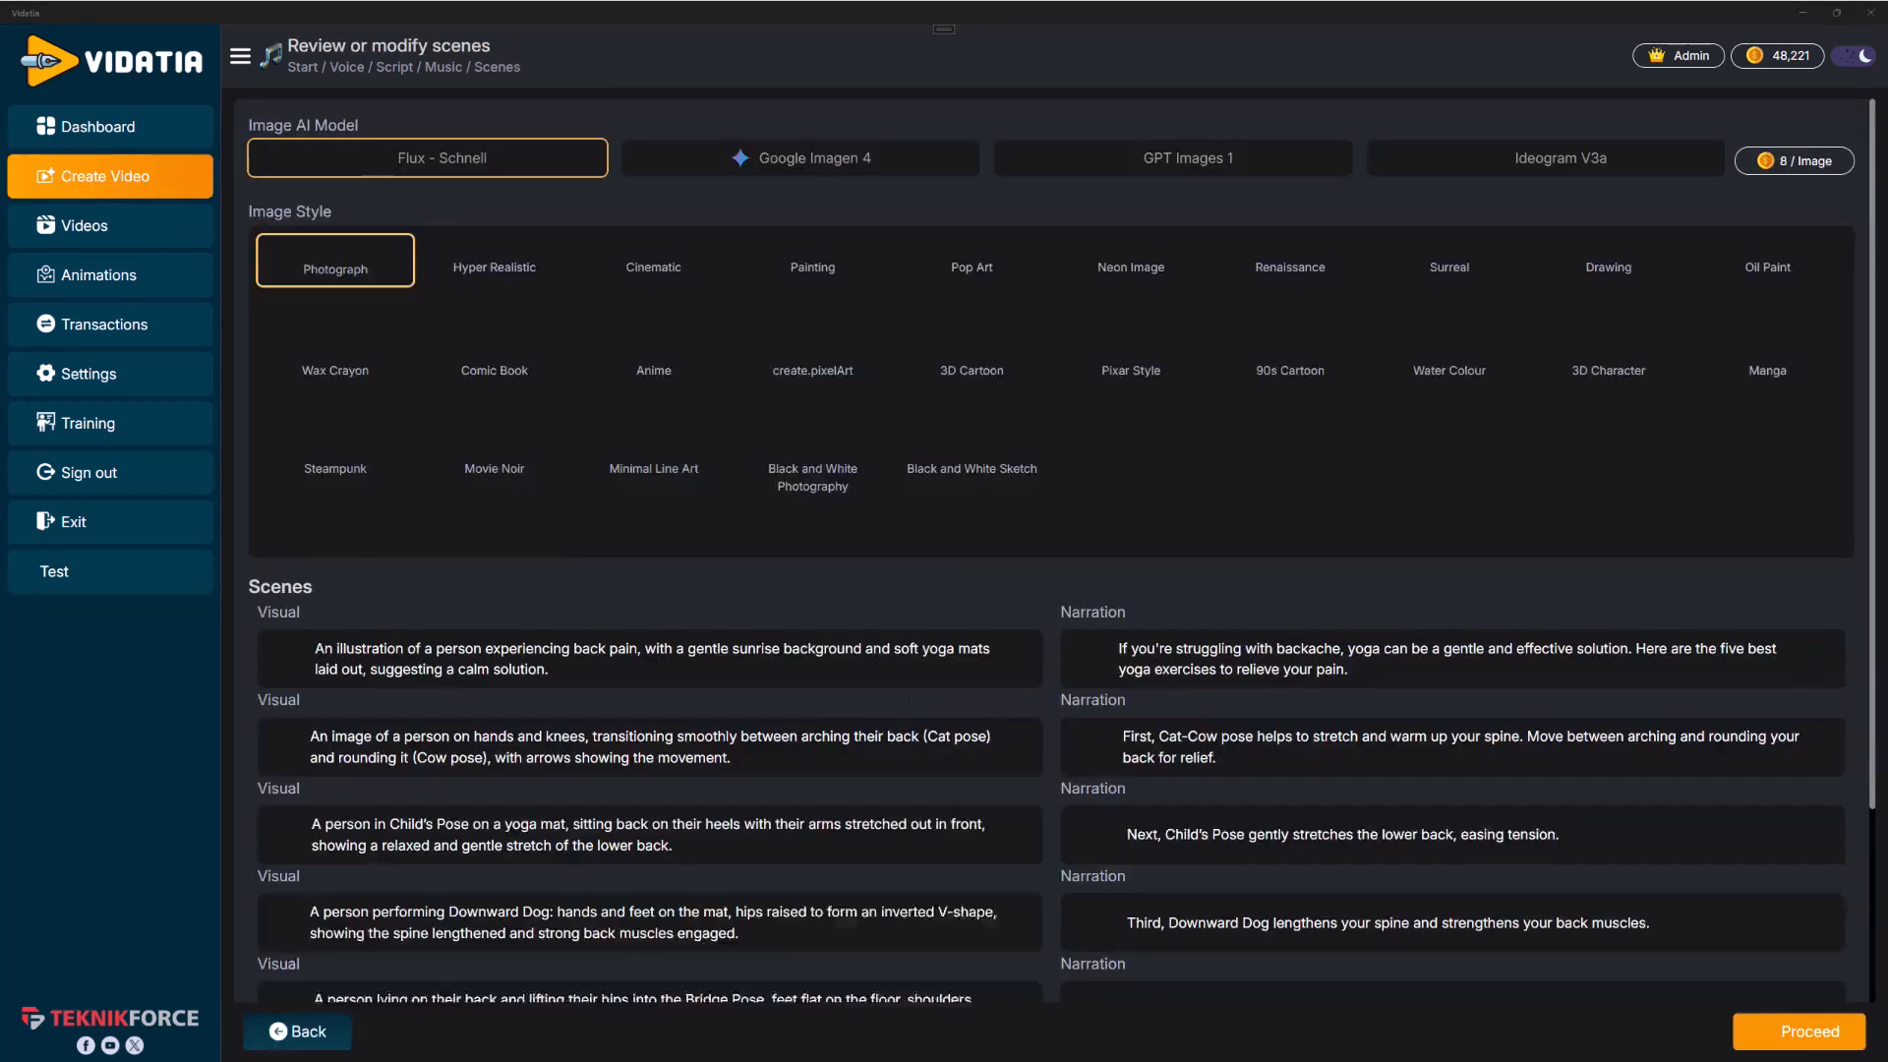
Review the scene visual descriptions and their narration texts
scroll(1229, 394, "down", 3)
scroll(1088, 598, "down", 3)
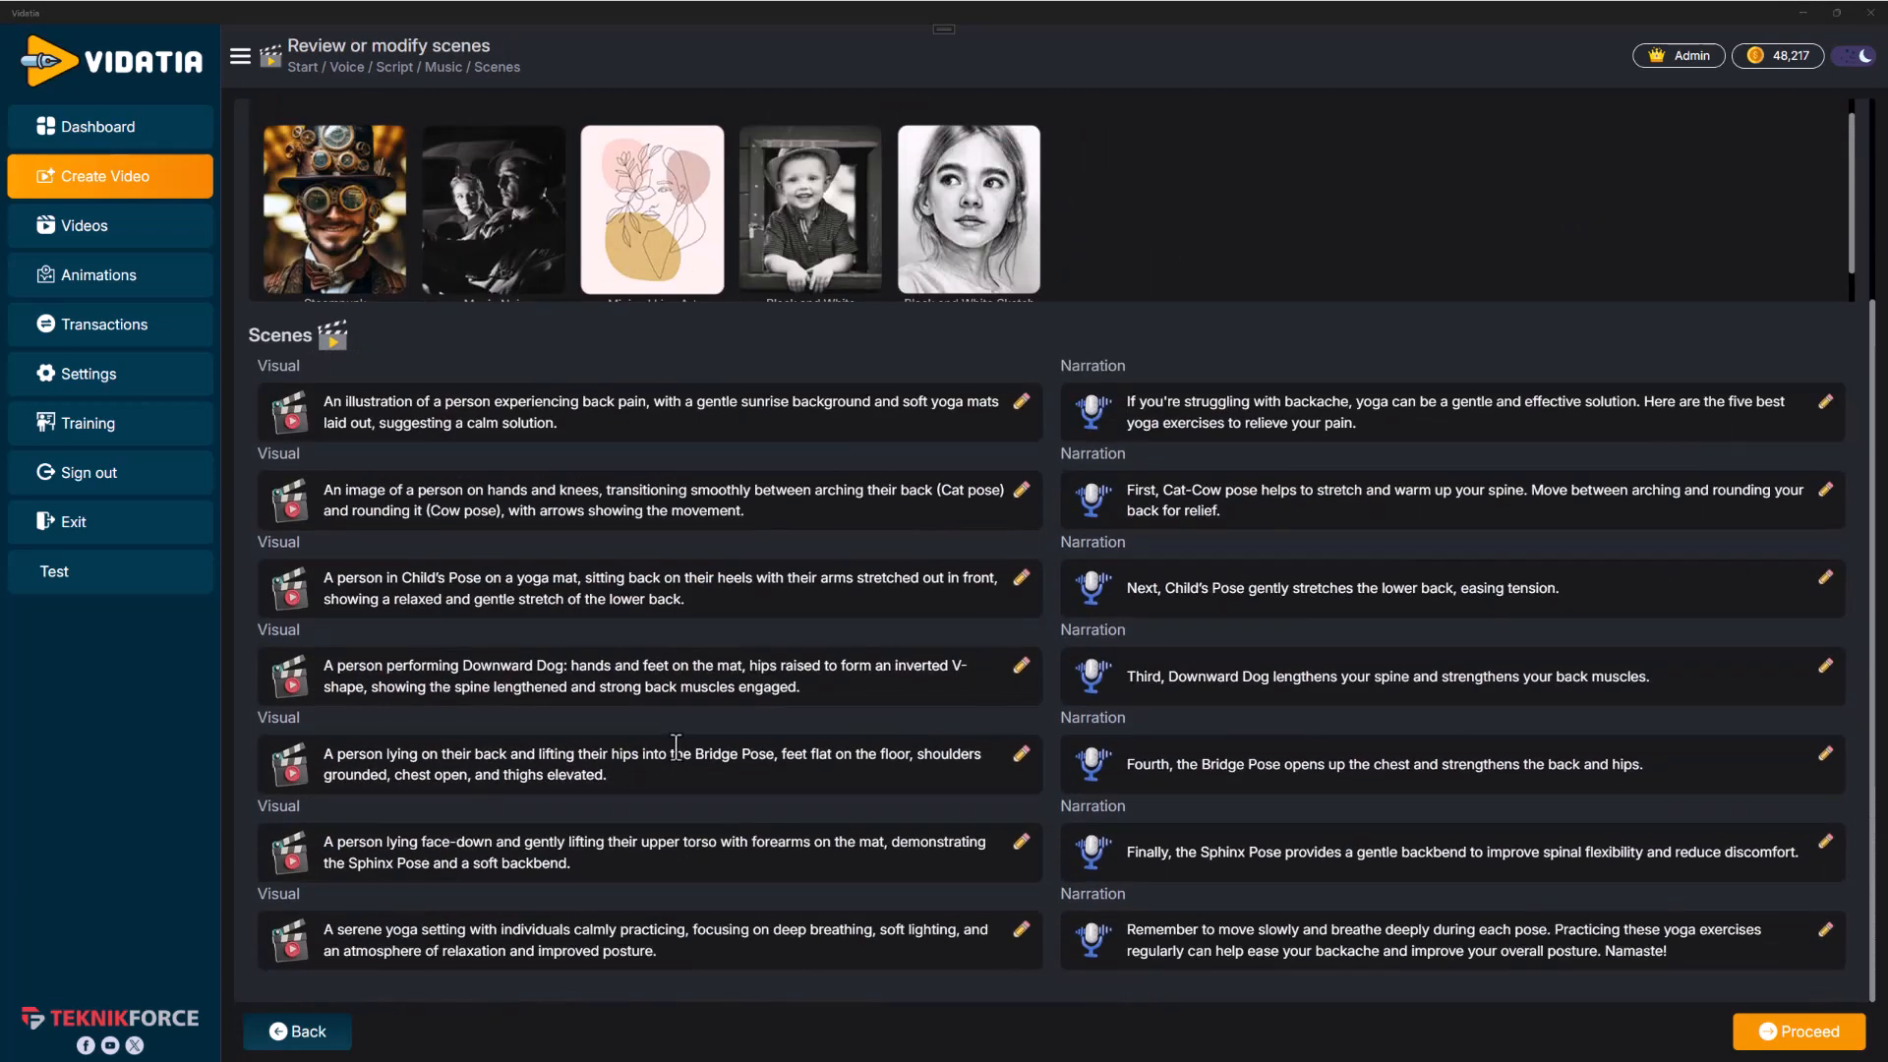
left_click(751, 489)
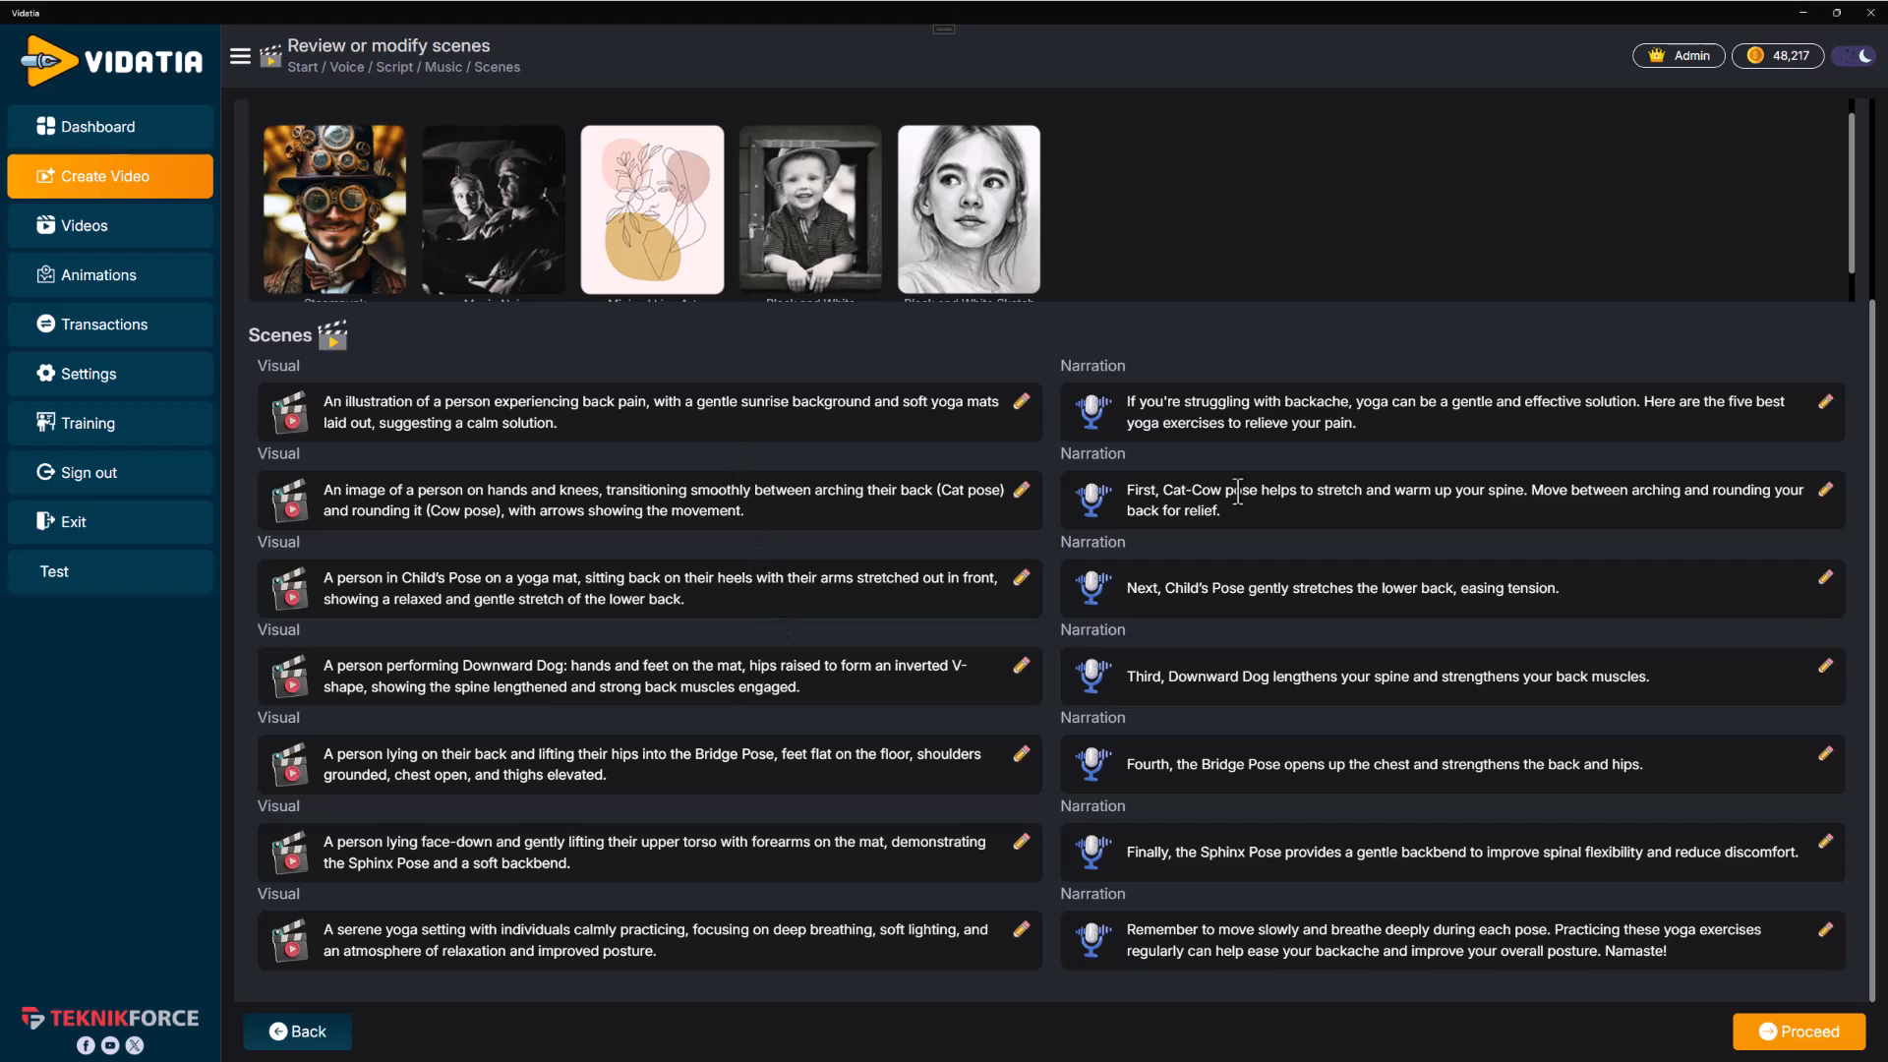
left_click_drag(1388, 401, 1114, 392)
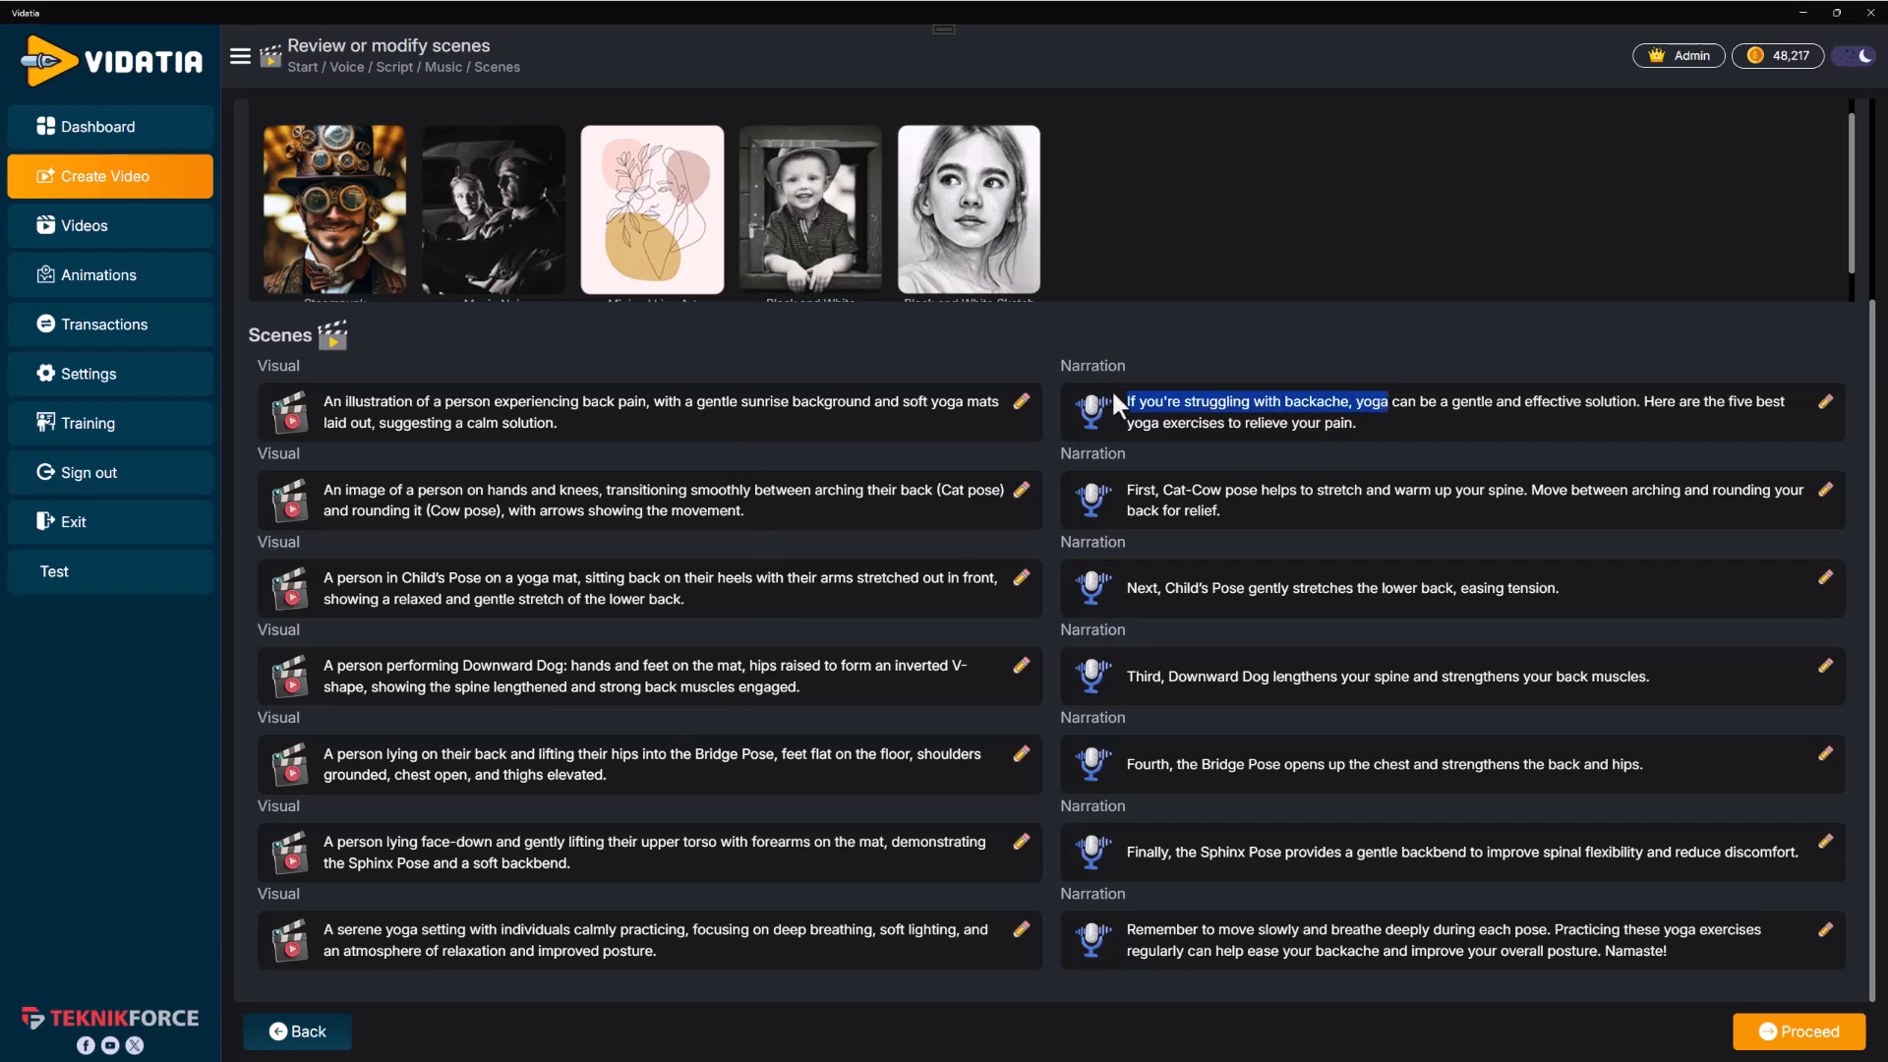
left_click(1407, 438)
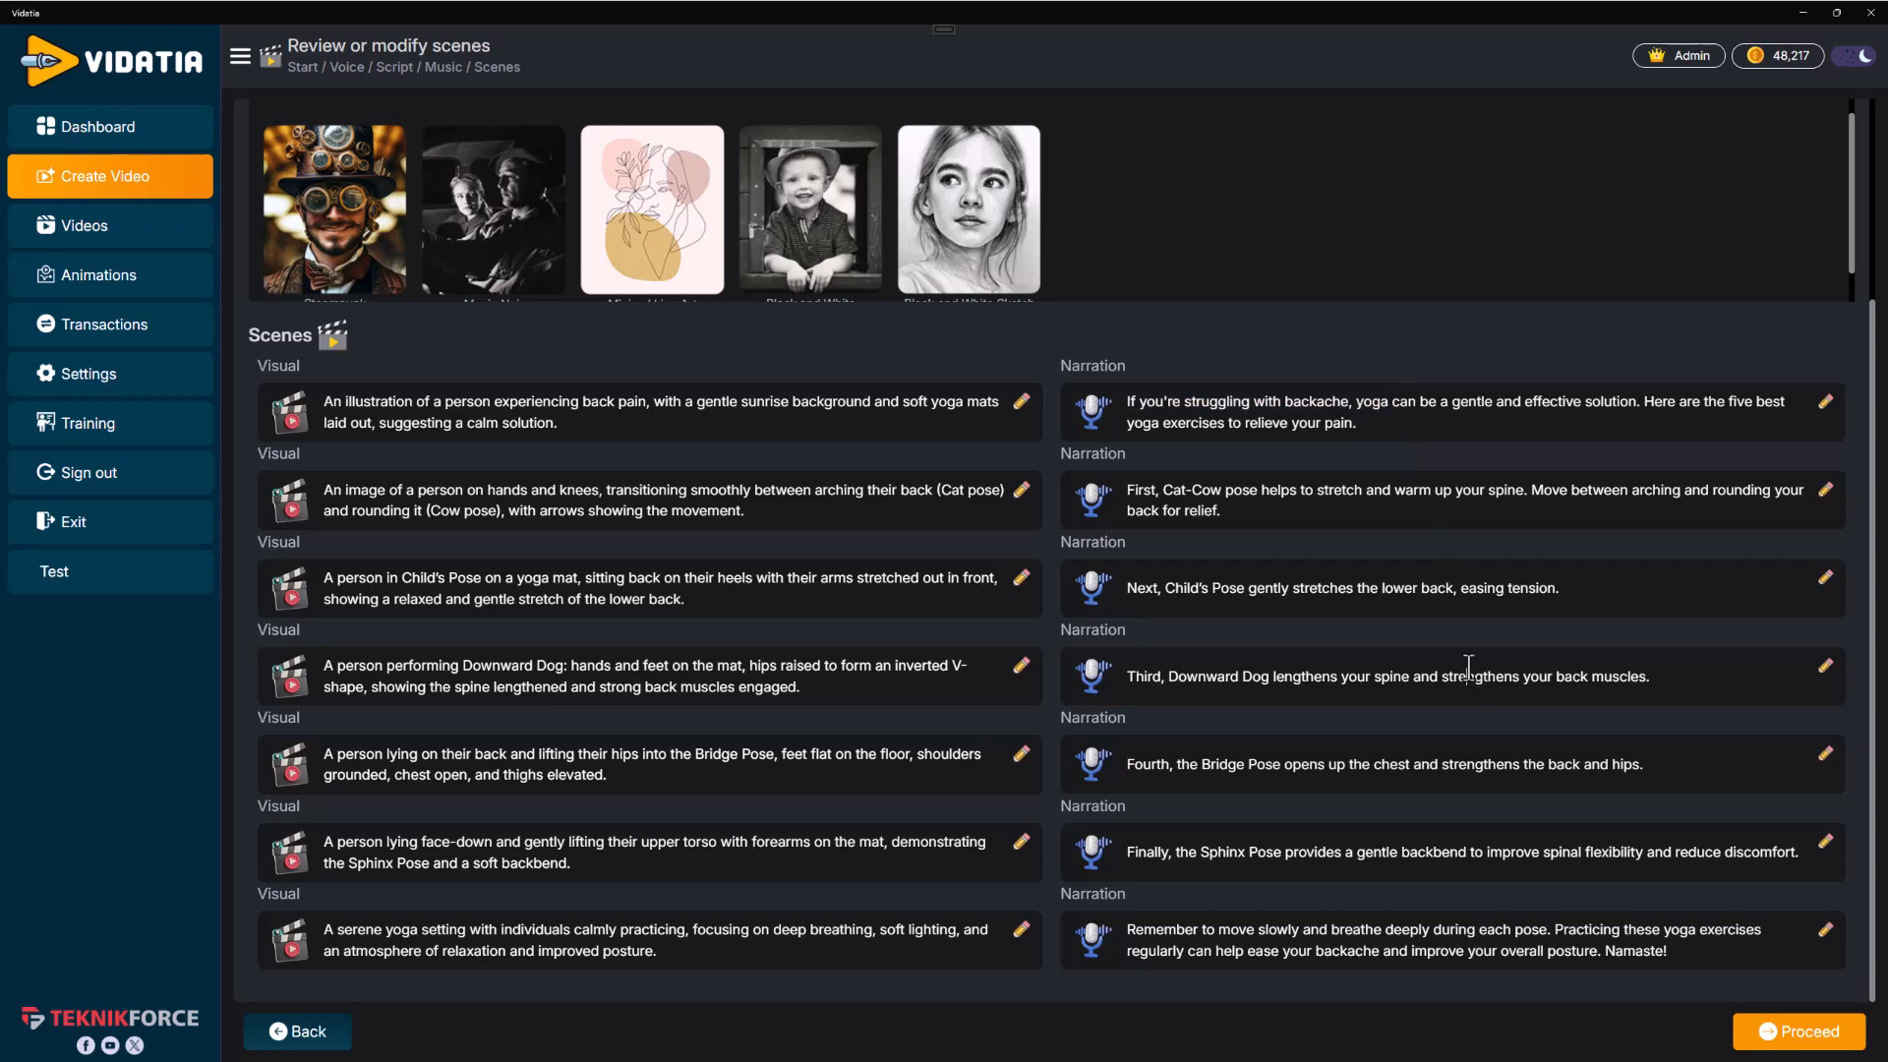
Compare the image AI models, keep Flux - Schnell with the Photograph style, and proceed to generate the visuals
scroll(1413, 932, "up", 3)
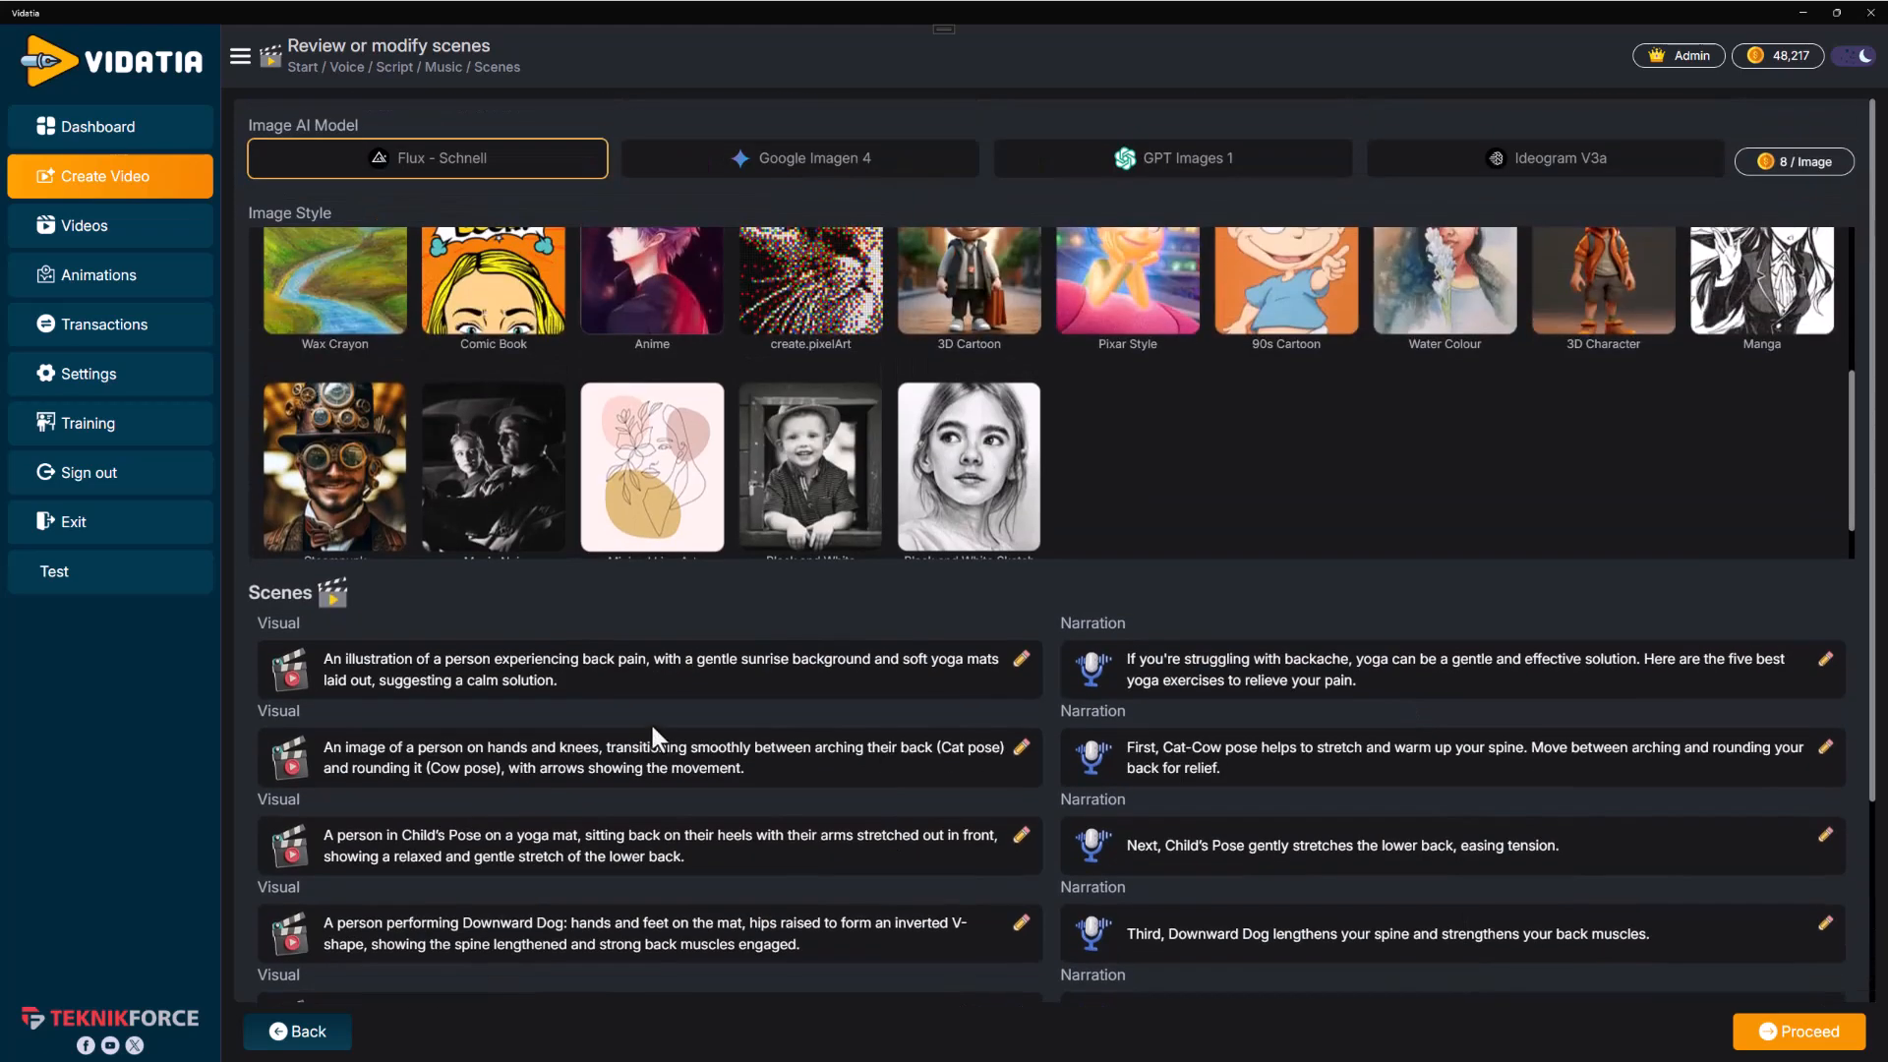
scroll(1104, 548, "up", 3)
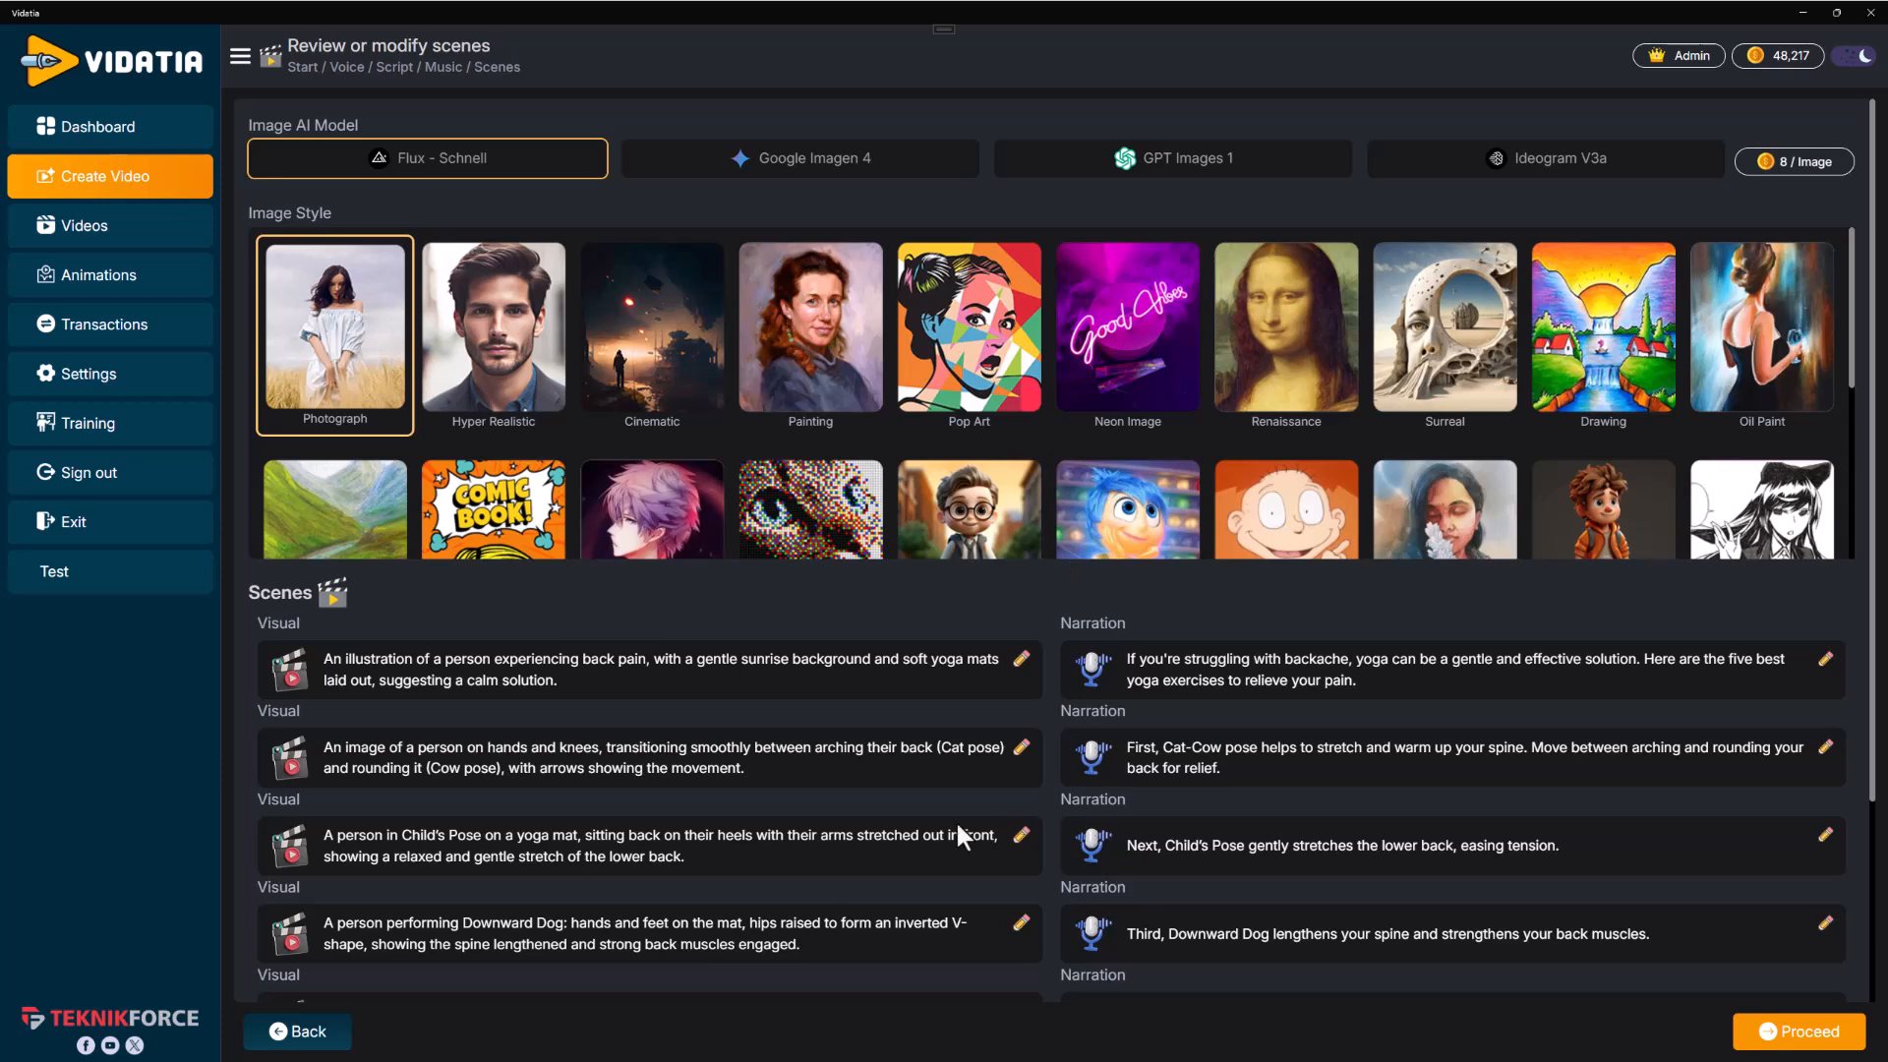
left_click(695, 173)
left_click(509, 180)
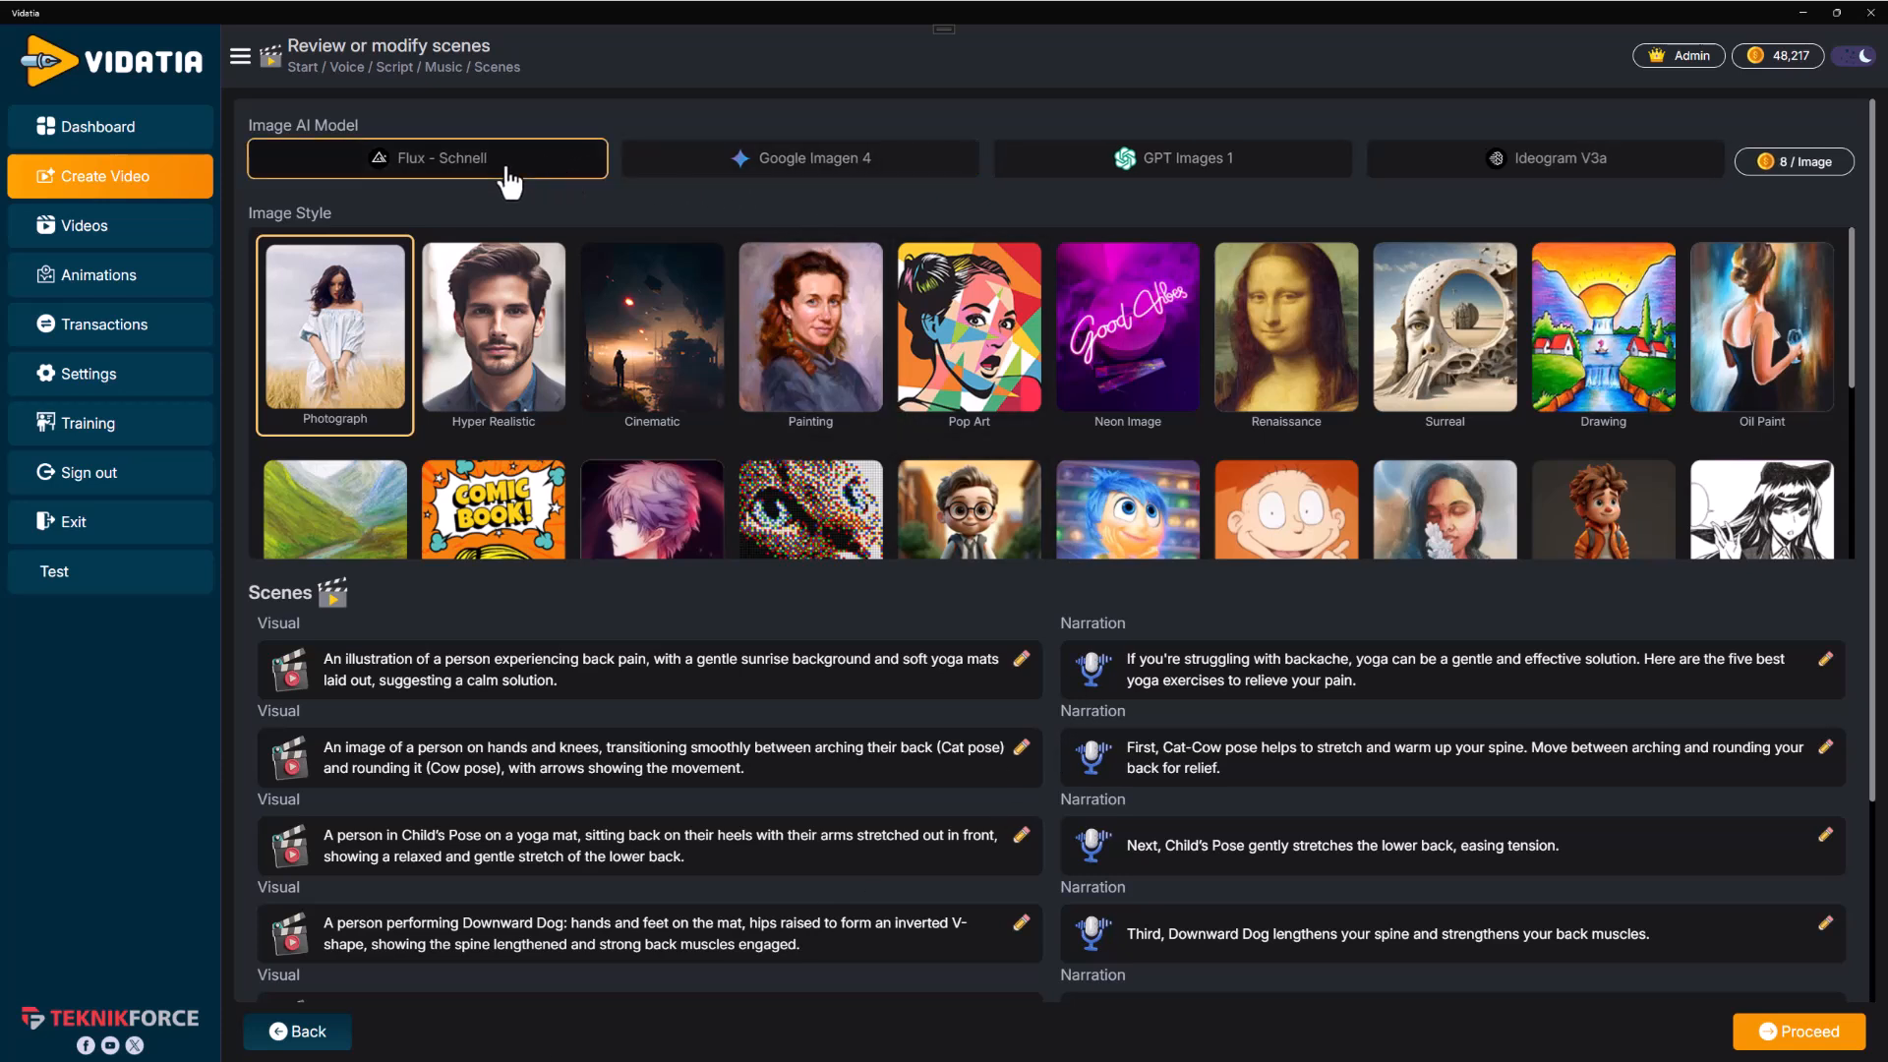
left_click(663, 177)
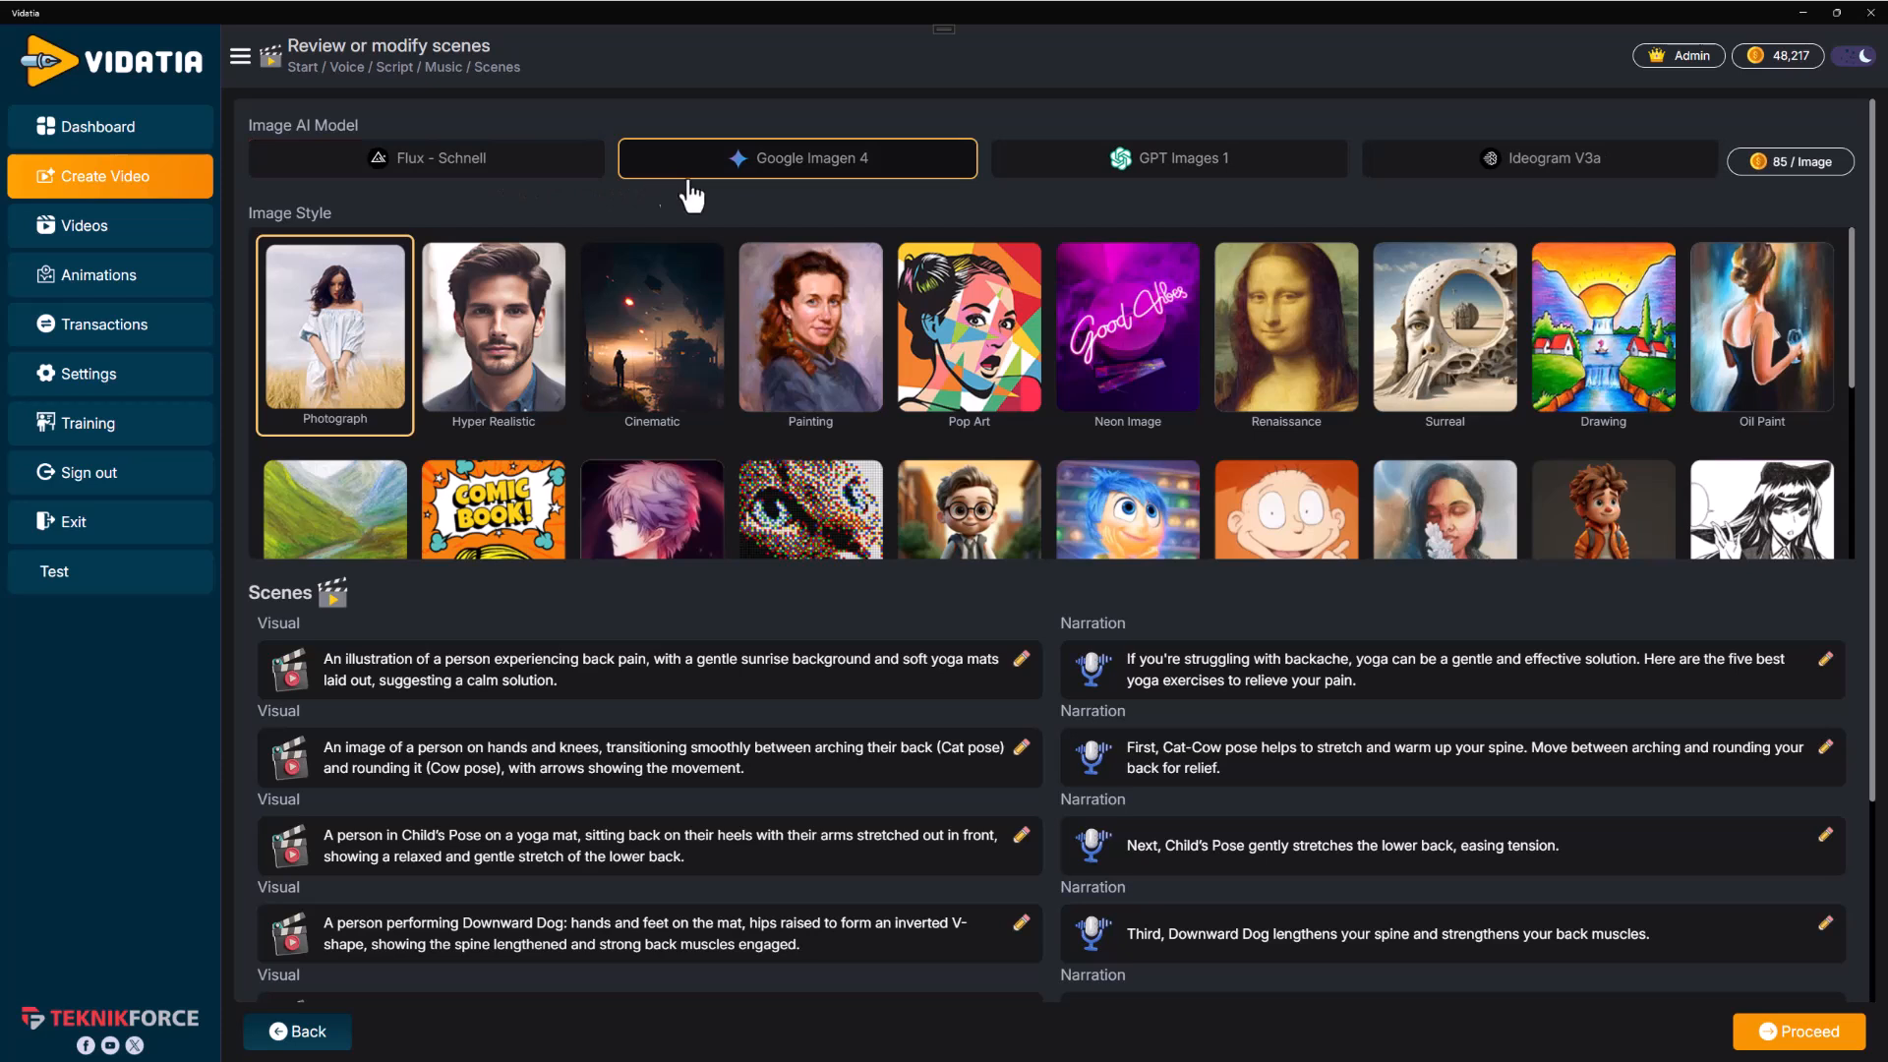
left_click(1131, 182)
left_click(1551, 175)
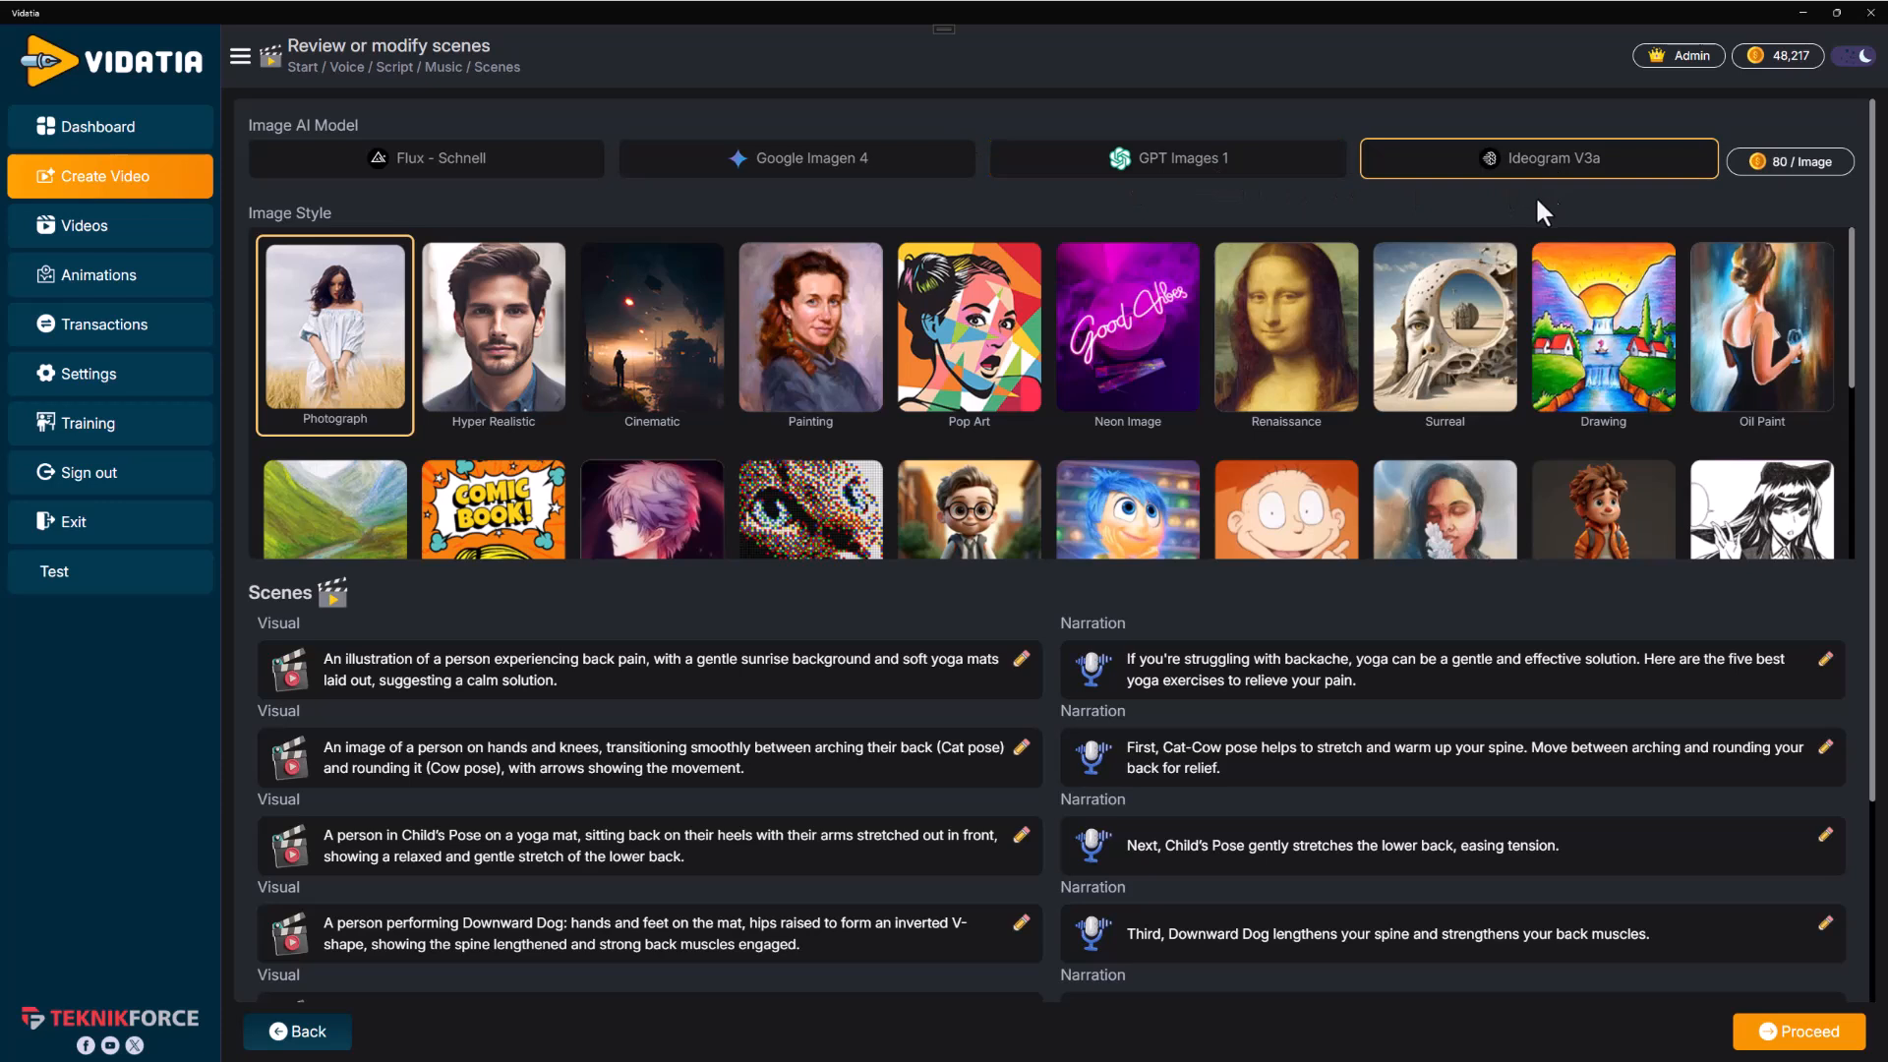
left_click(486, 175)
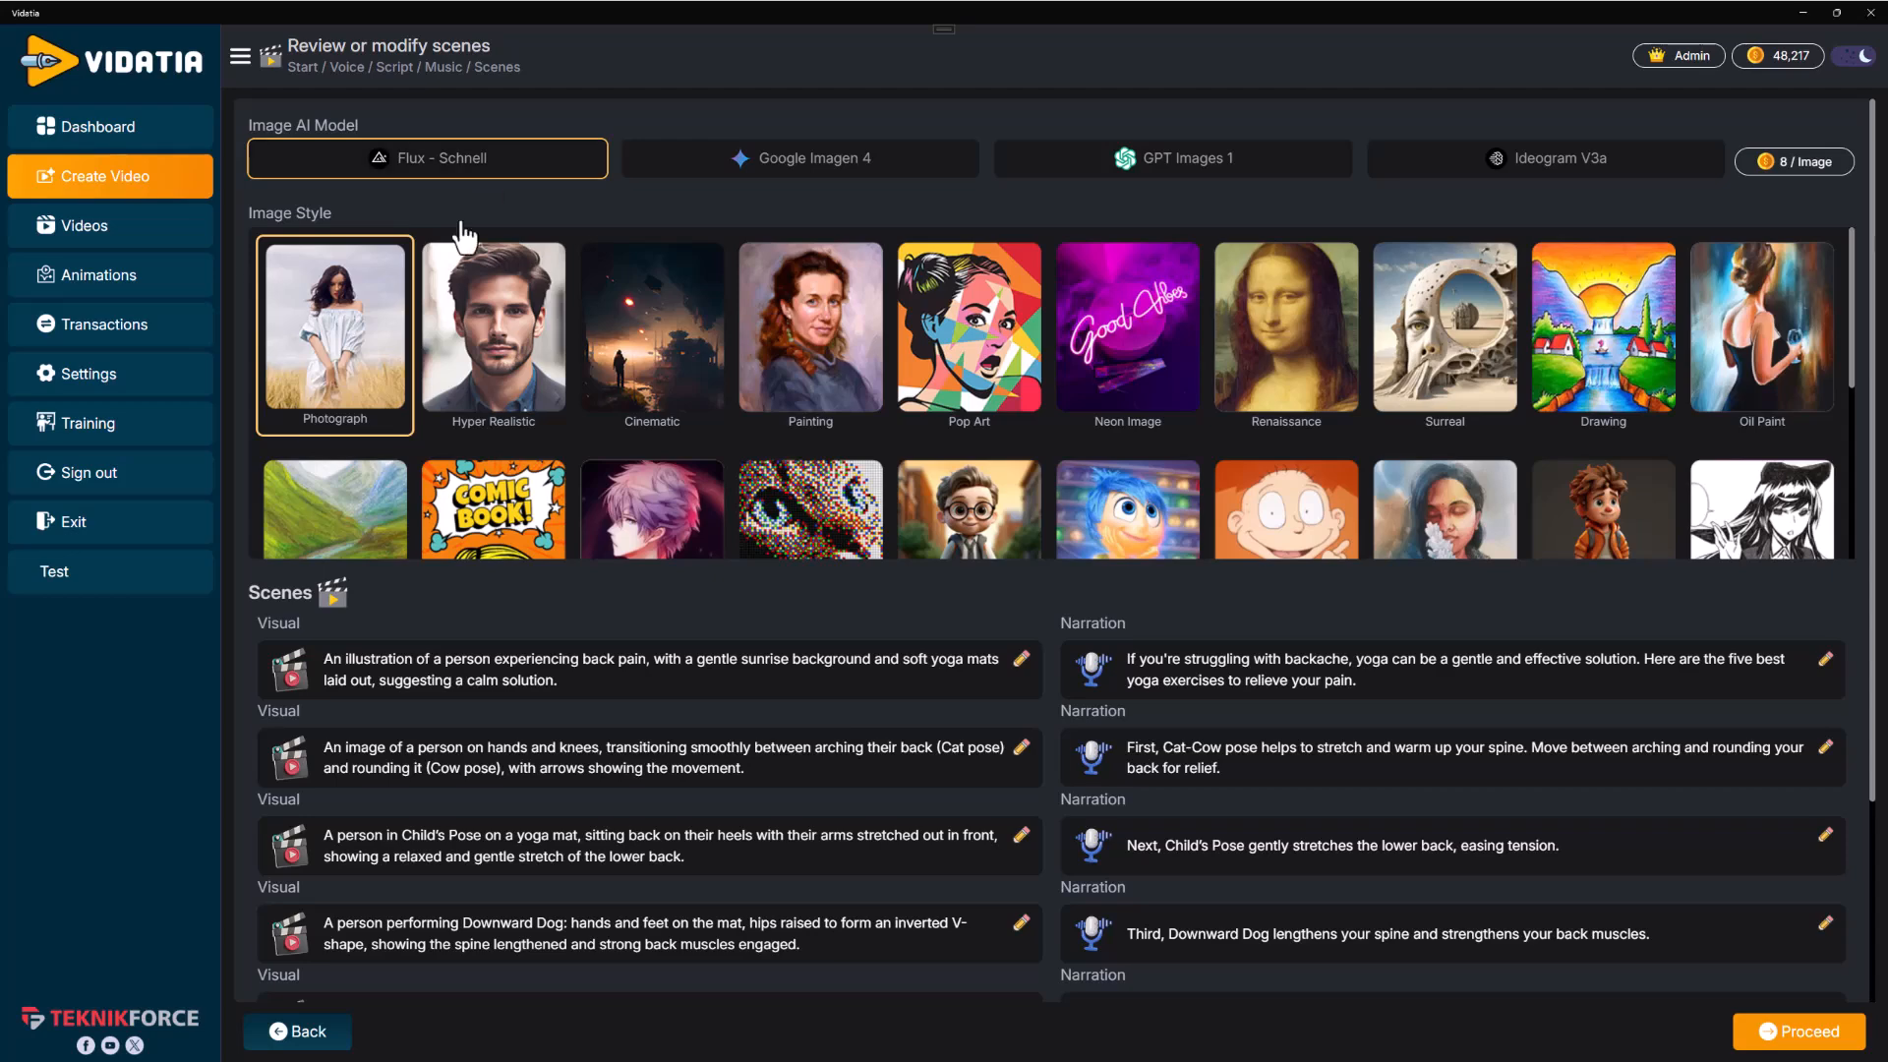
scroll(1166, 663, "down", 3)
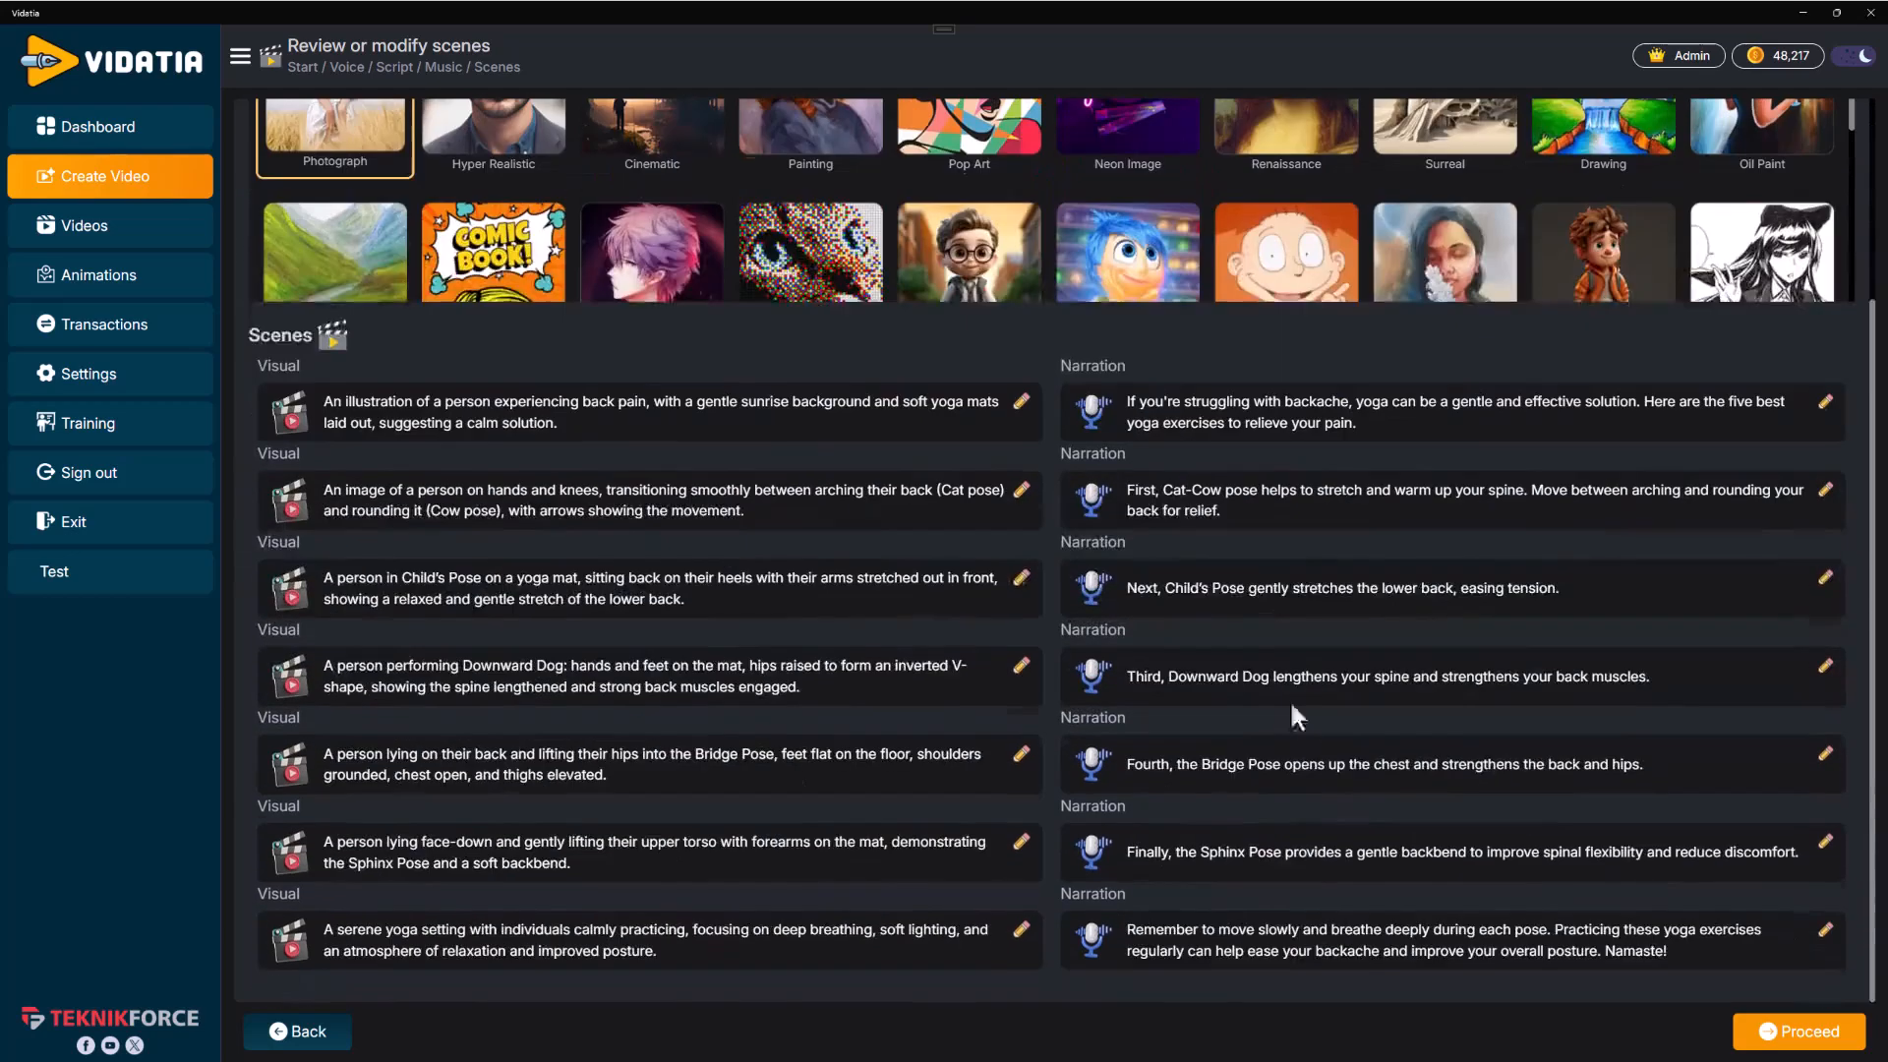
left_click(1814, 1038)
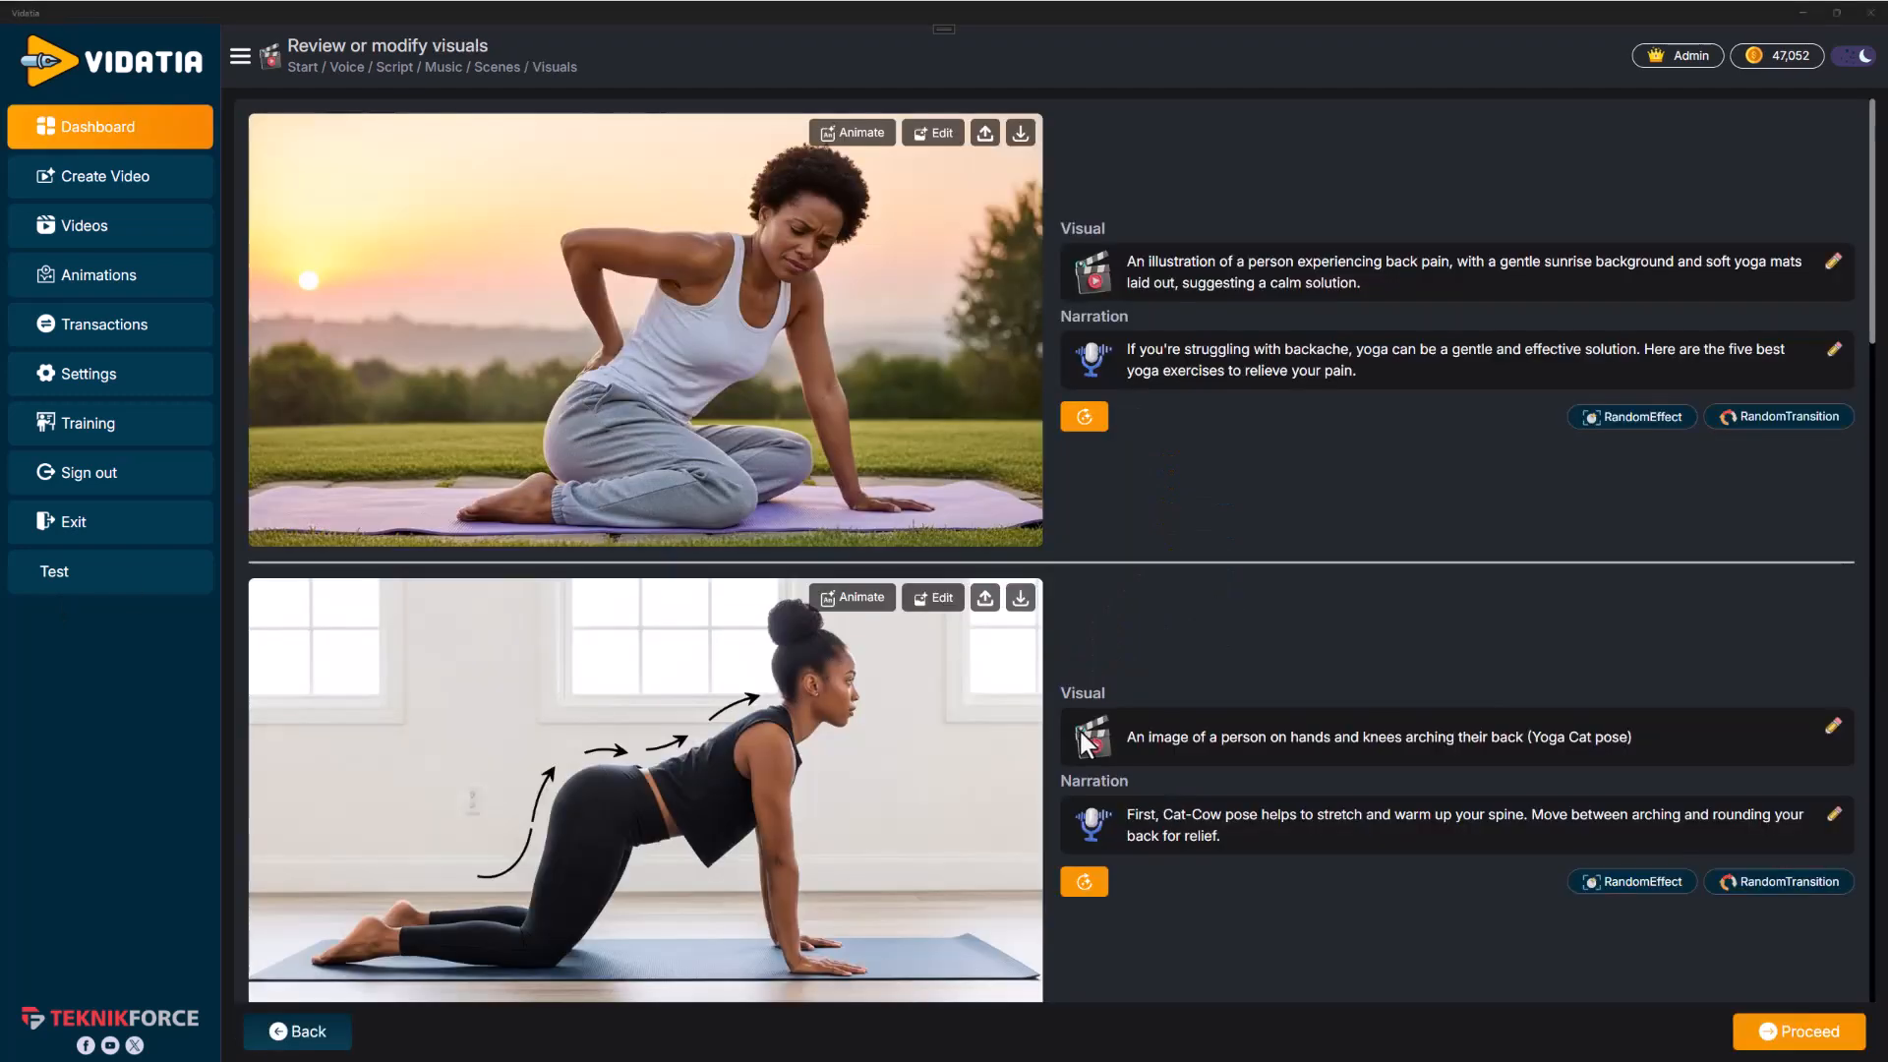
Examine the generated image for each scene against its visual description
scroll(1076, 679, "down", 7)
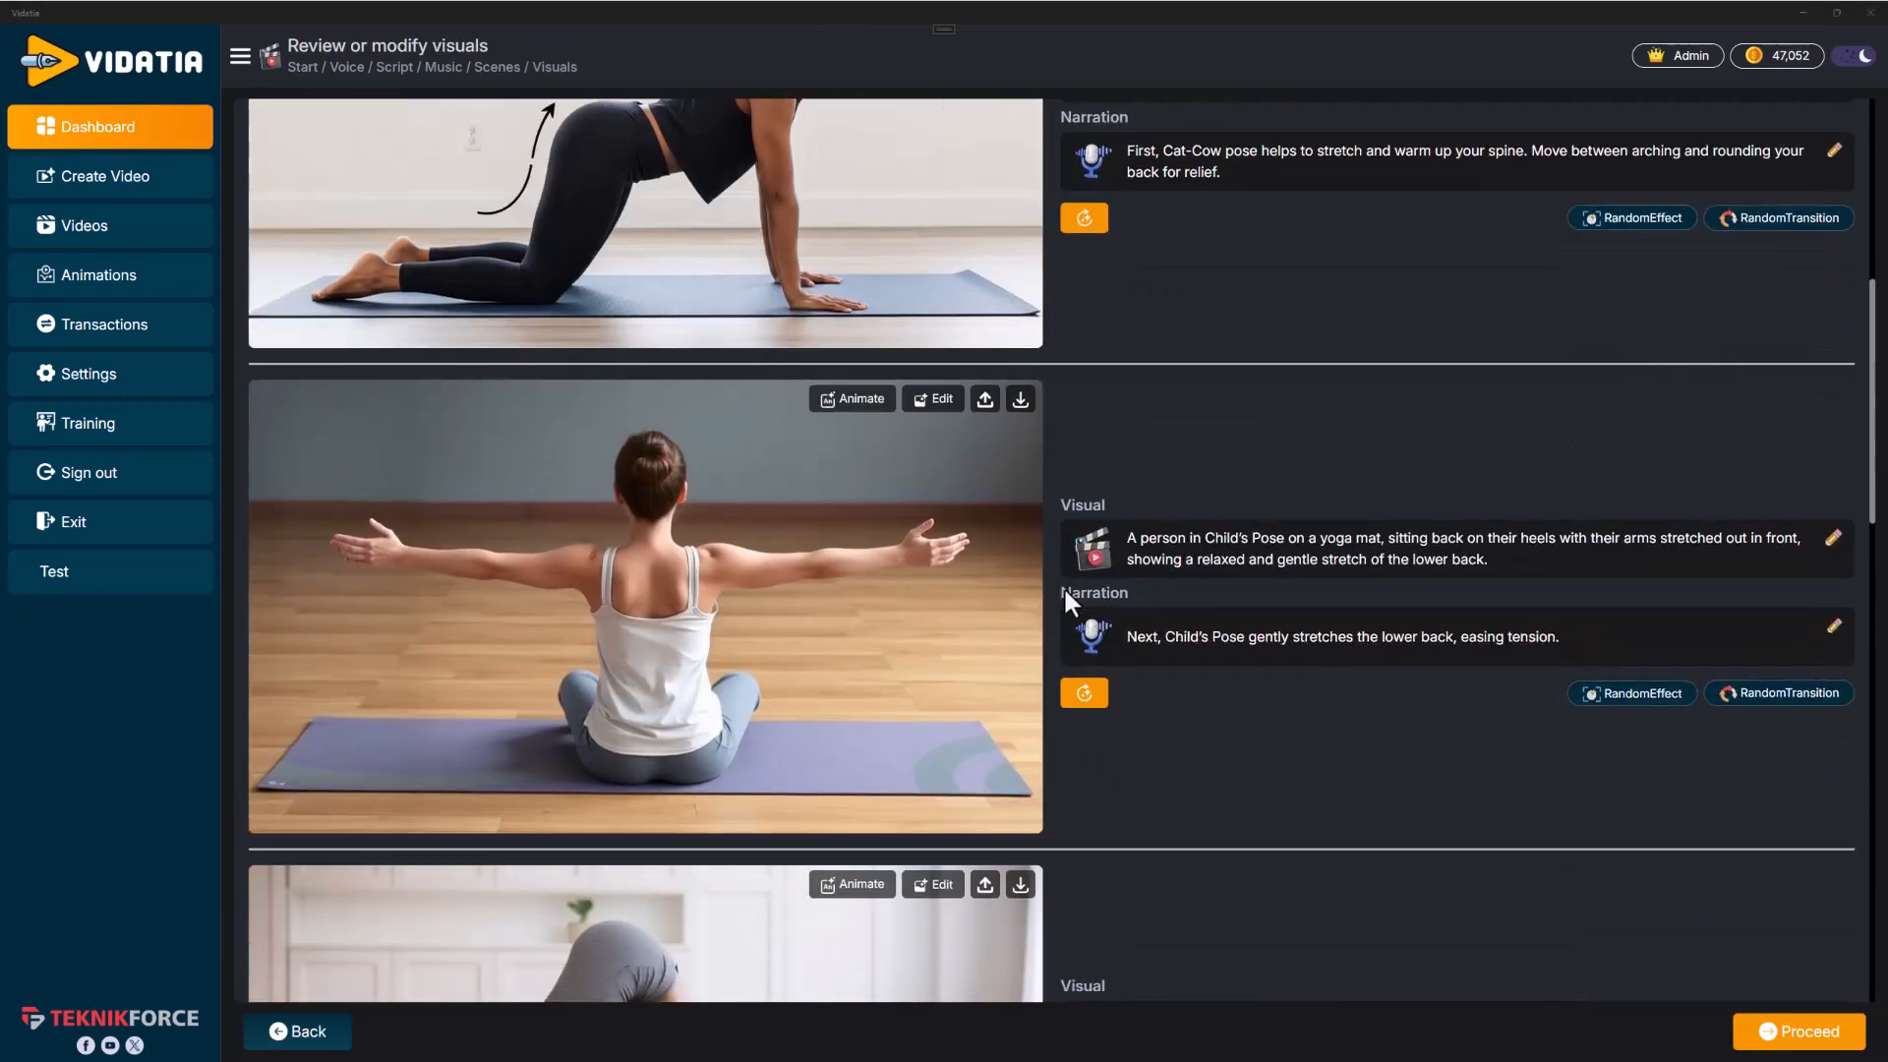
scroll(1114, 556, "down", 8)
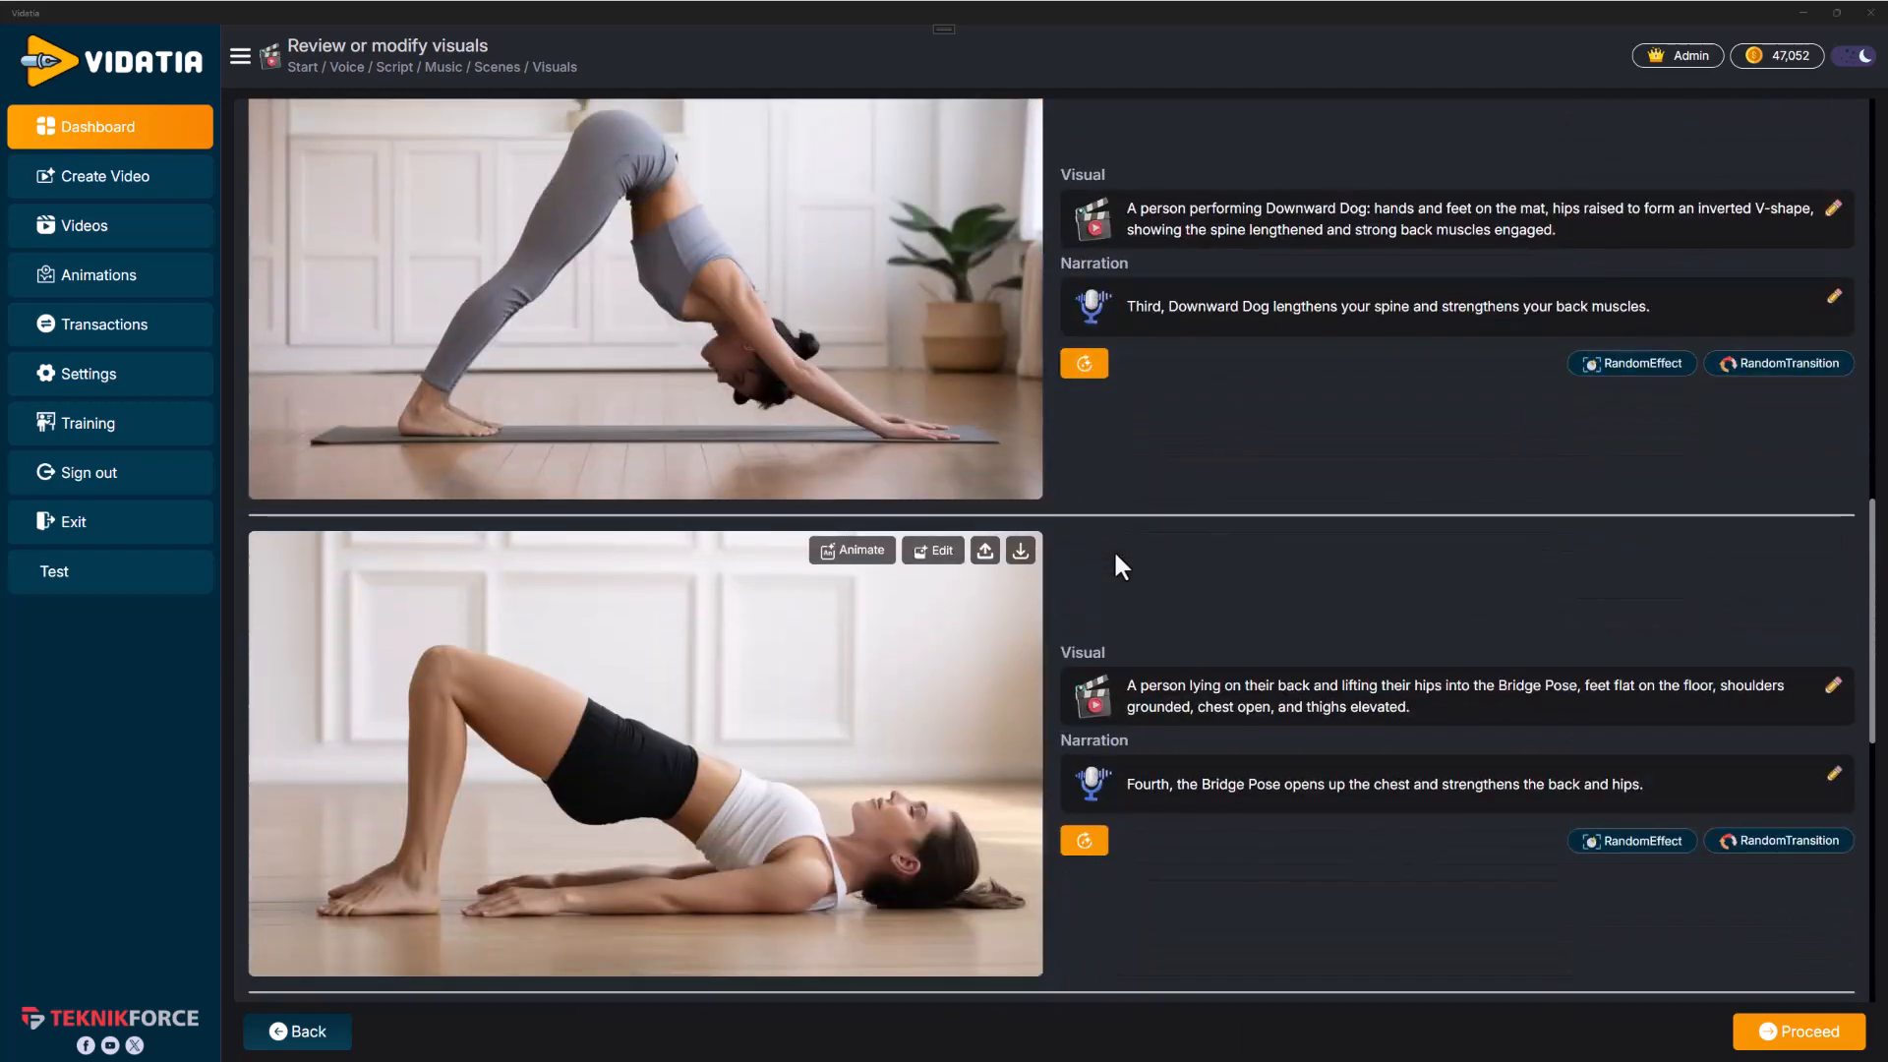
scroll(1116, 557, "down", 10)
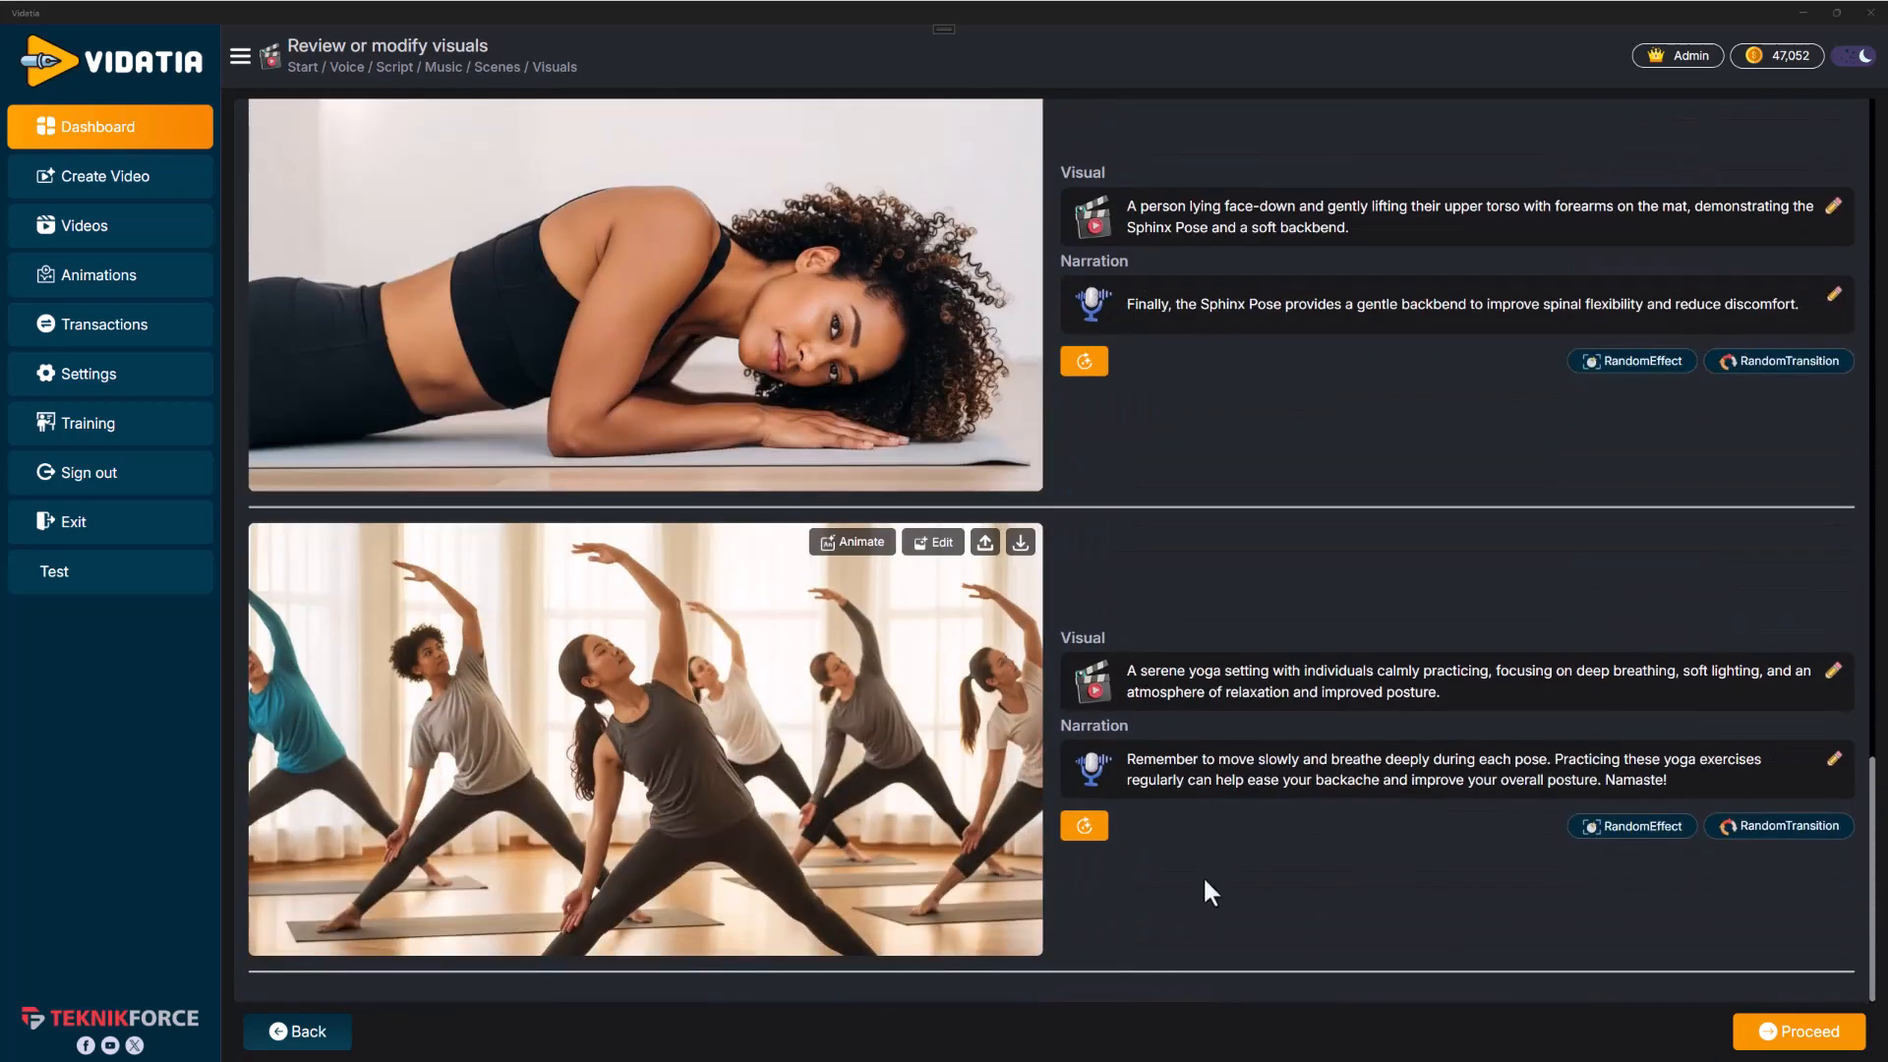
scroll(1170, 885, "up", 18)
scroll(1147, 824, "up", 5)
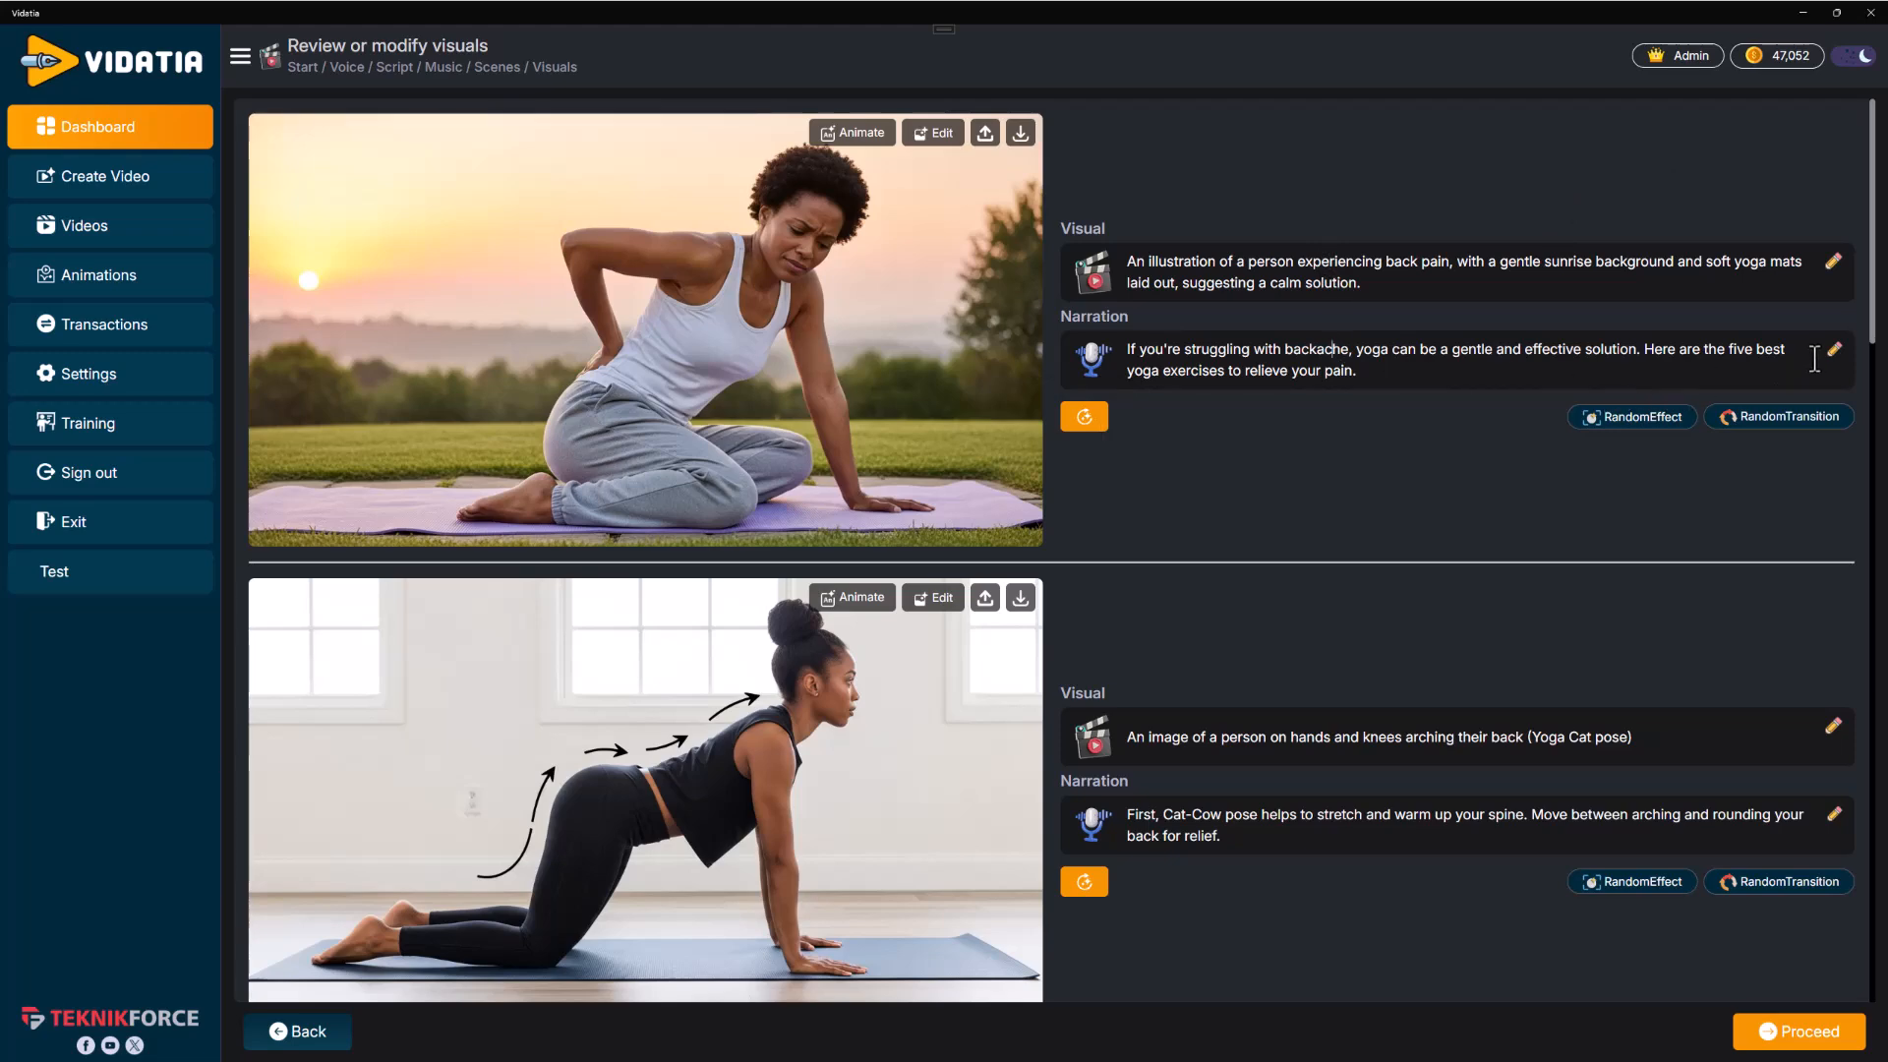
scroll(351, 362, "down", 3)
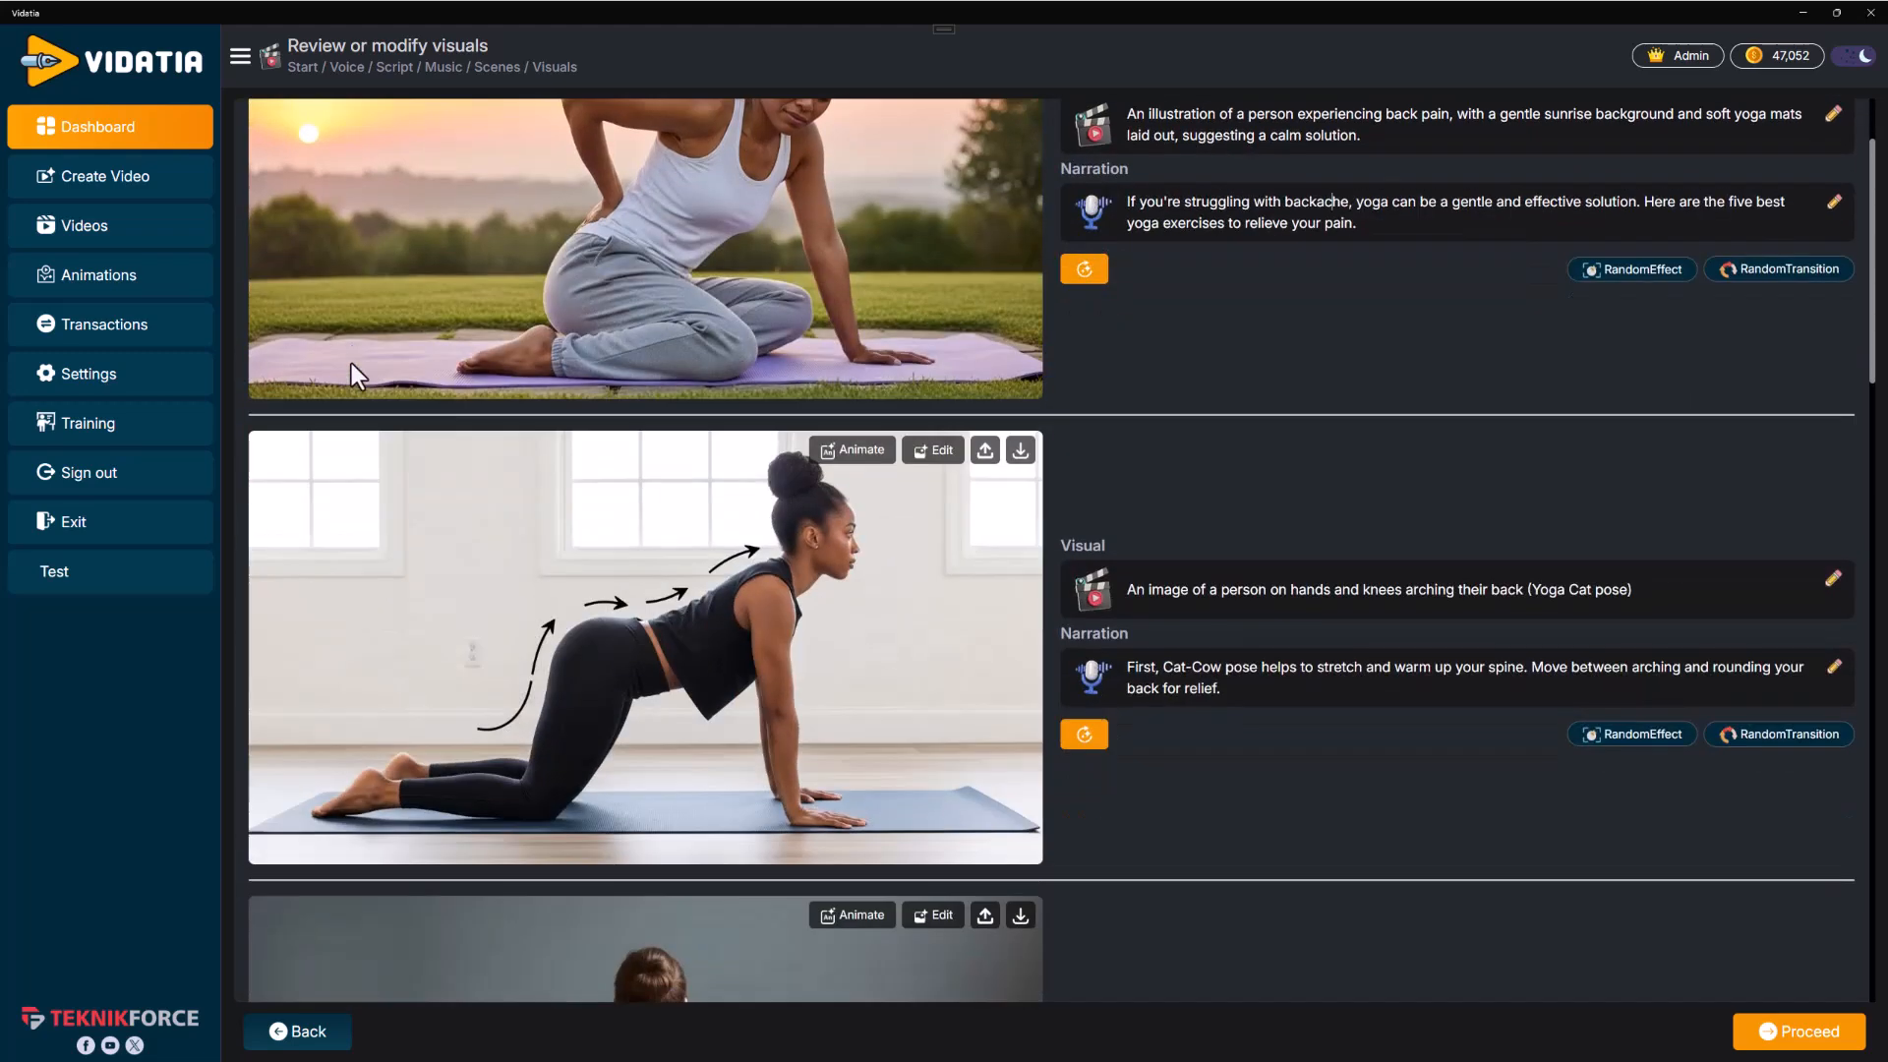
scroll(1146, 413, "down", 5)
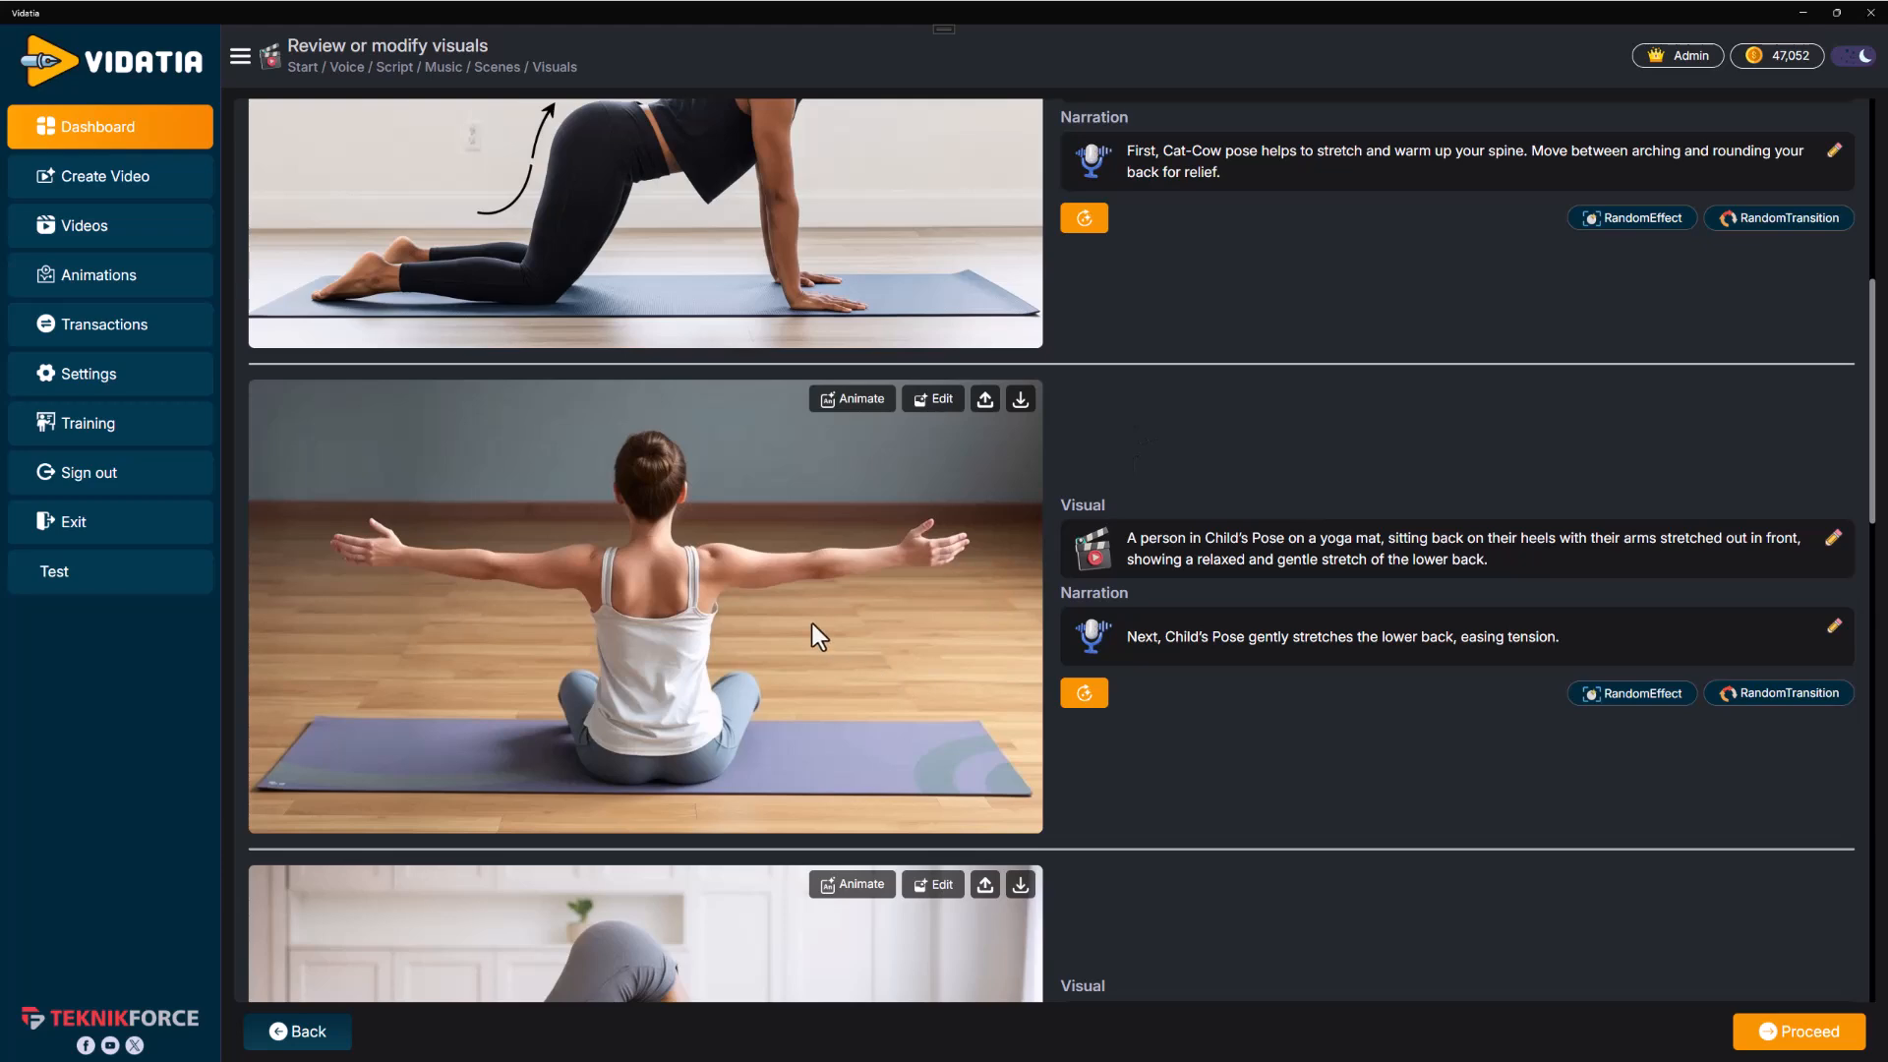
scroll(777, 589, "up", 1)
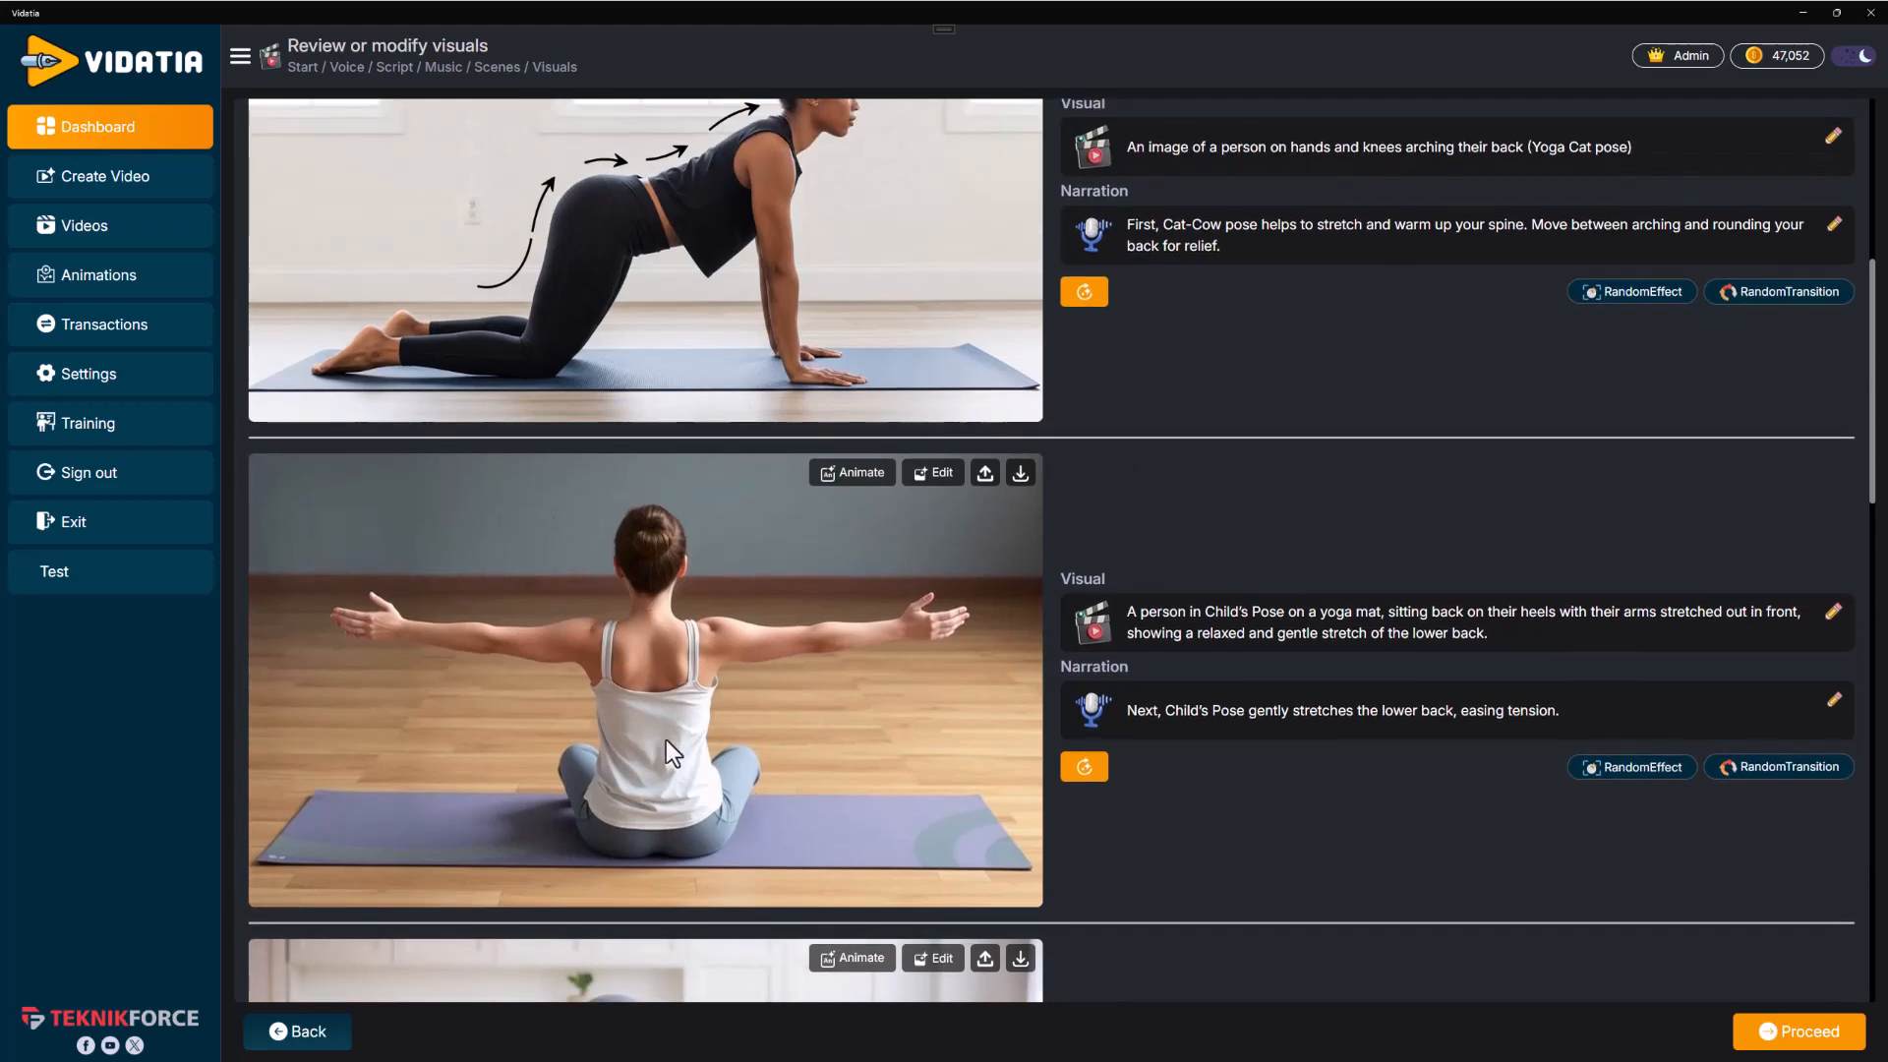
scroll(865, 266, "up", 4)
scroll(915, 514, "down", 6)
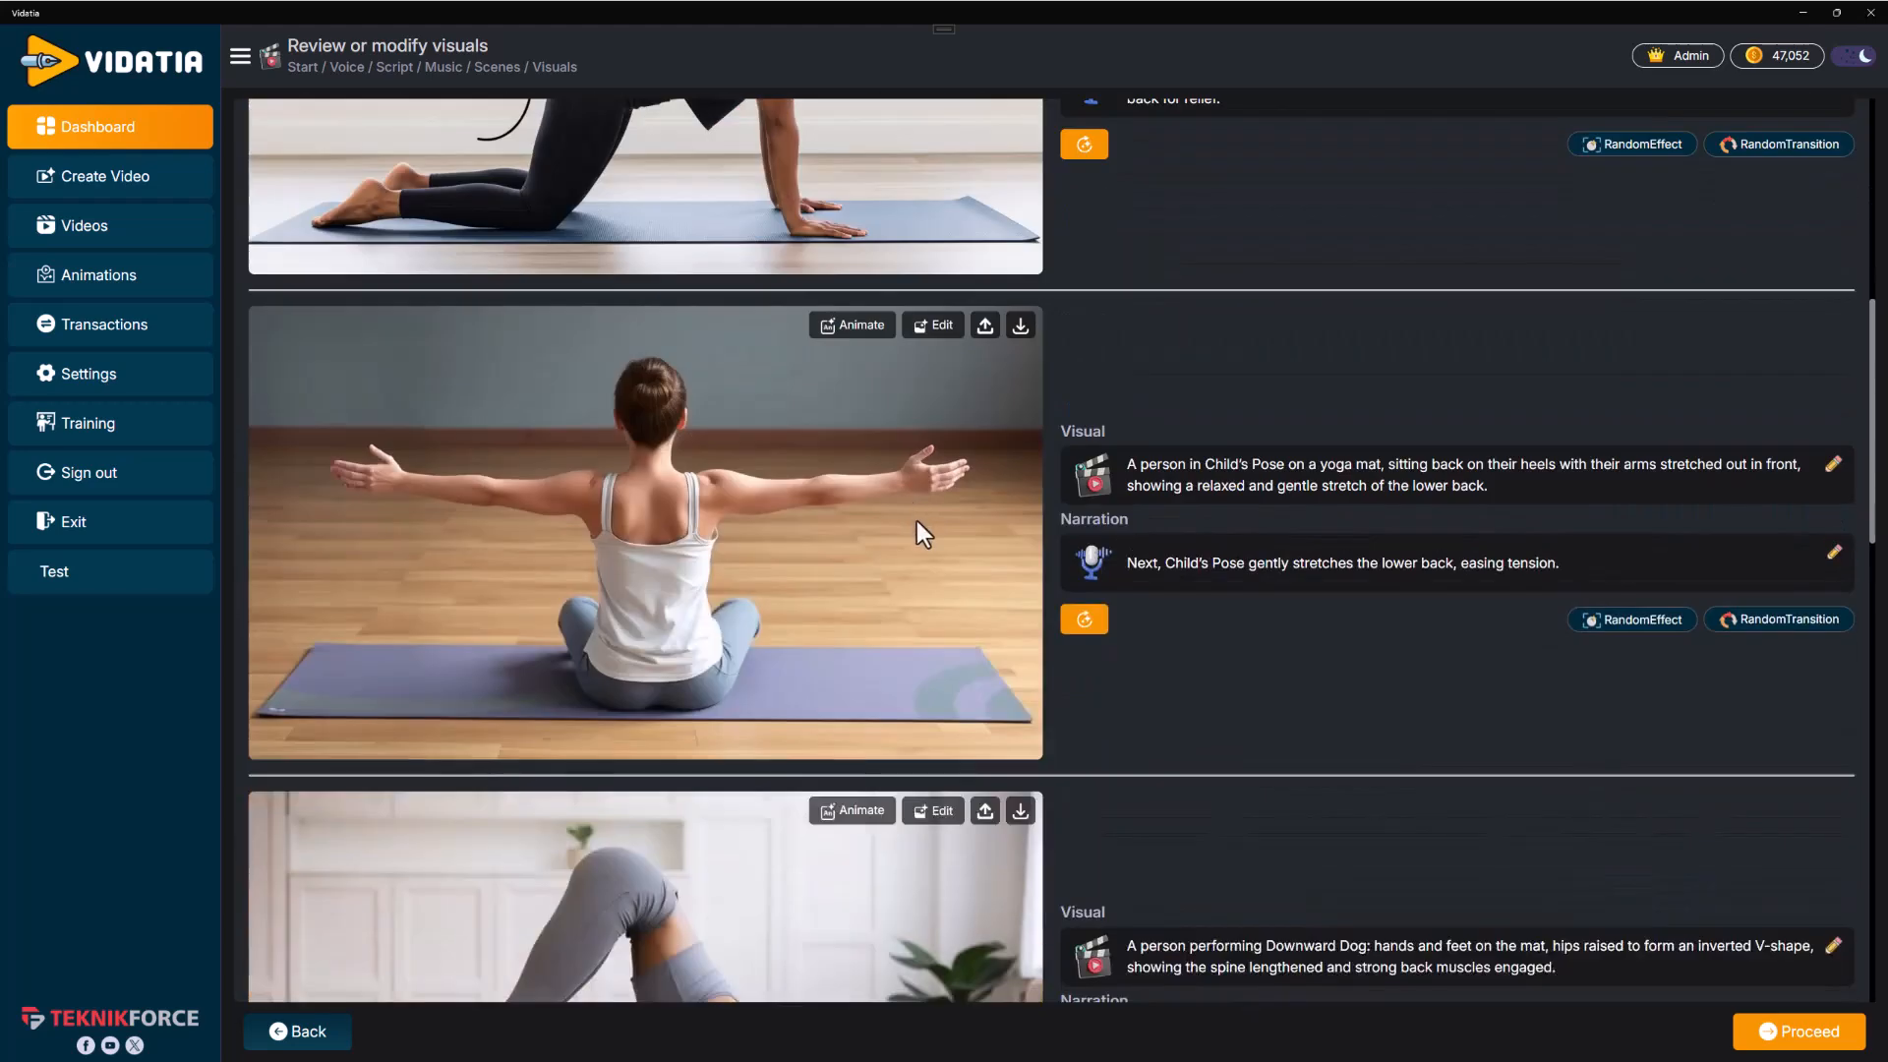
Regenerate the Child's Pose scene image with Google Imagen 4 using its existing prompt
left_click(1083, 620)
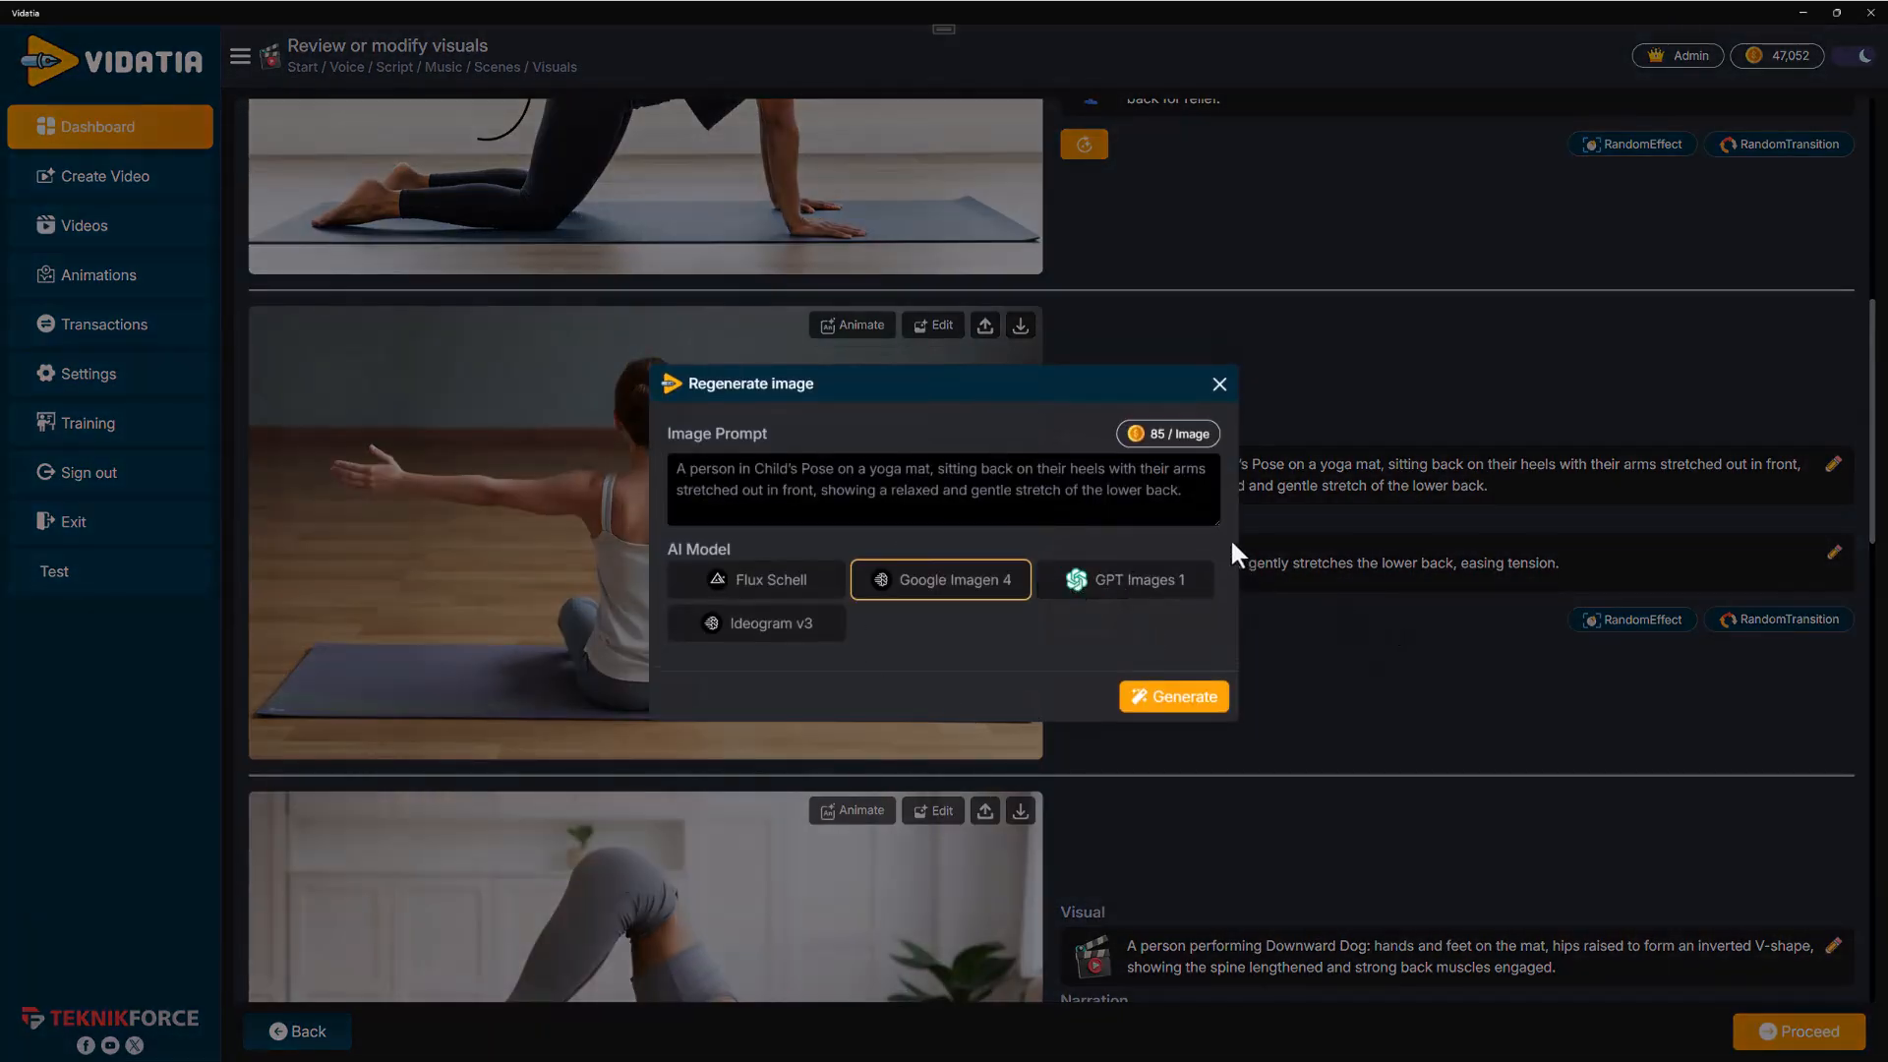
left_click_drag(1201, 497, 676, 427)
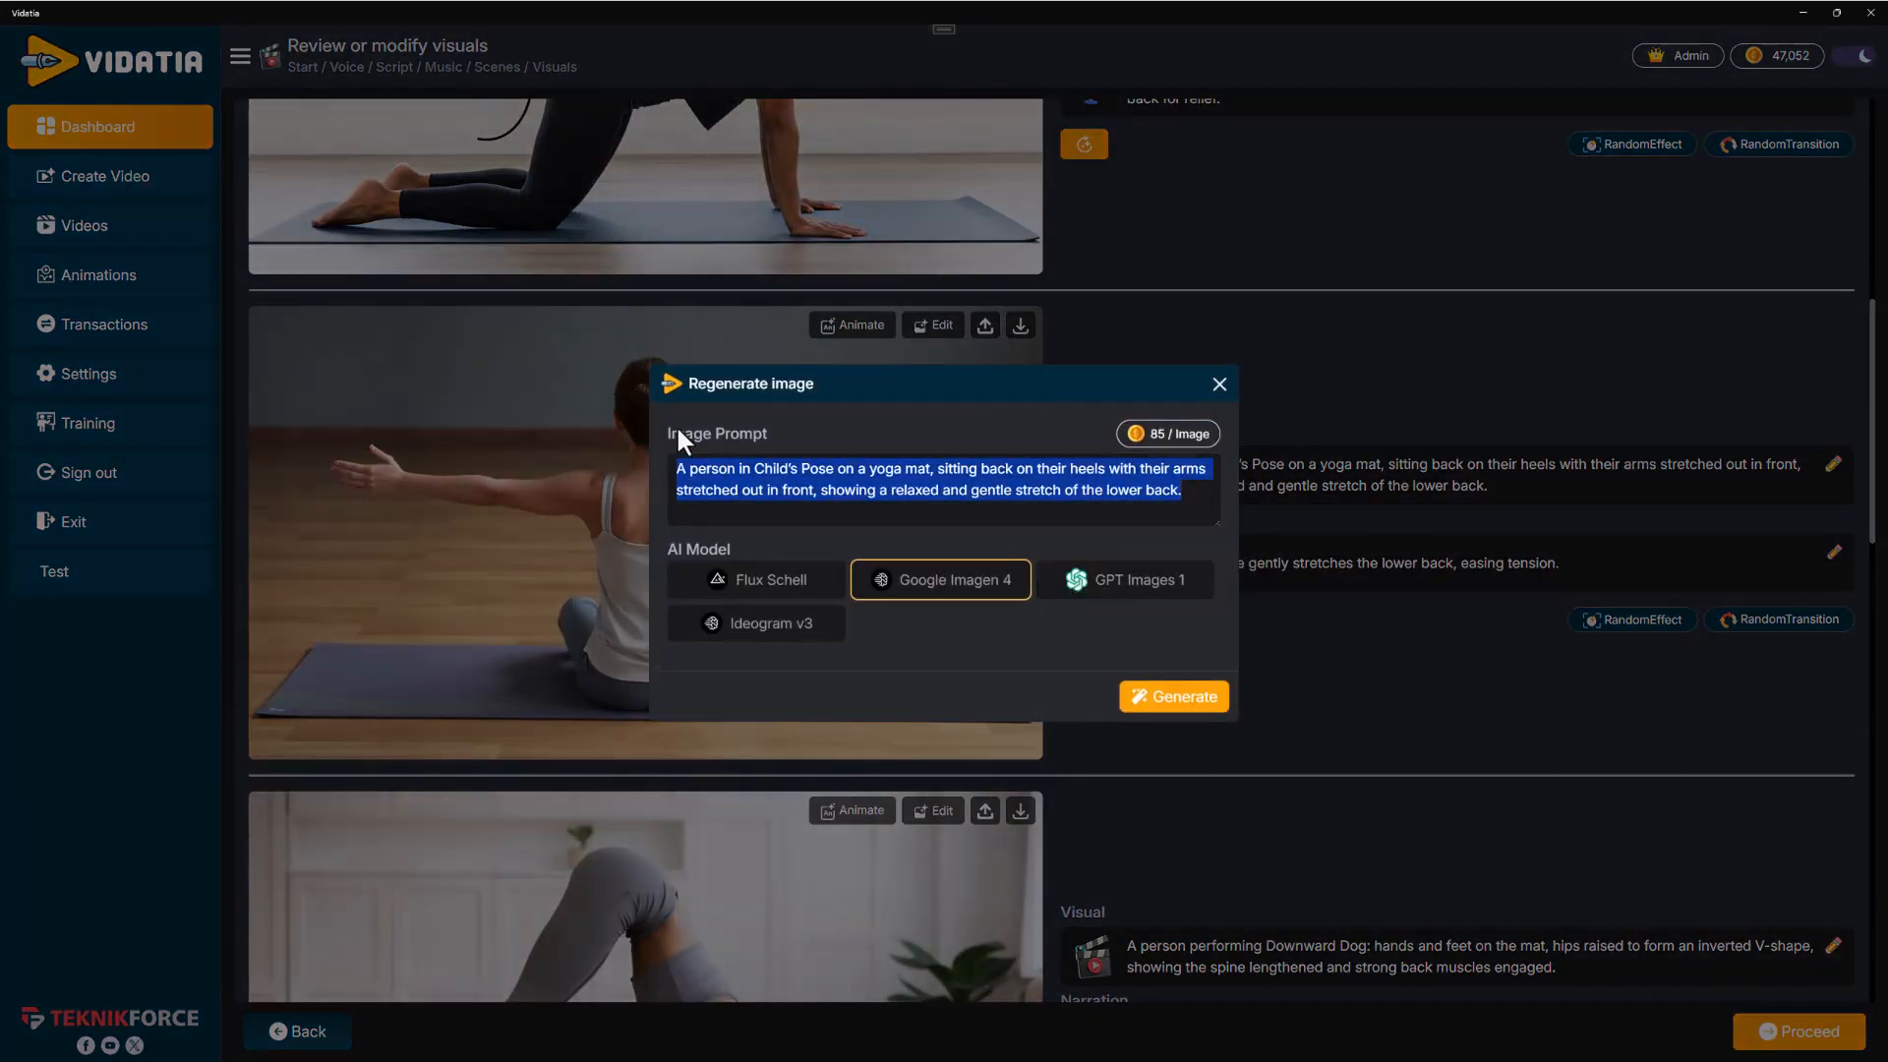
left_click(745, 596)
left_click(885, 594)
left_click(1072, 586)
left_click(814, 633)
left_click(948, 586)
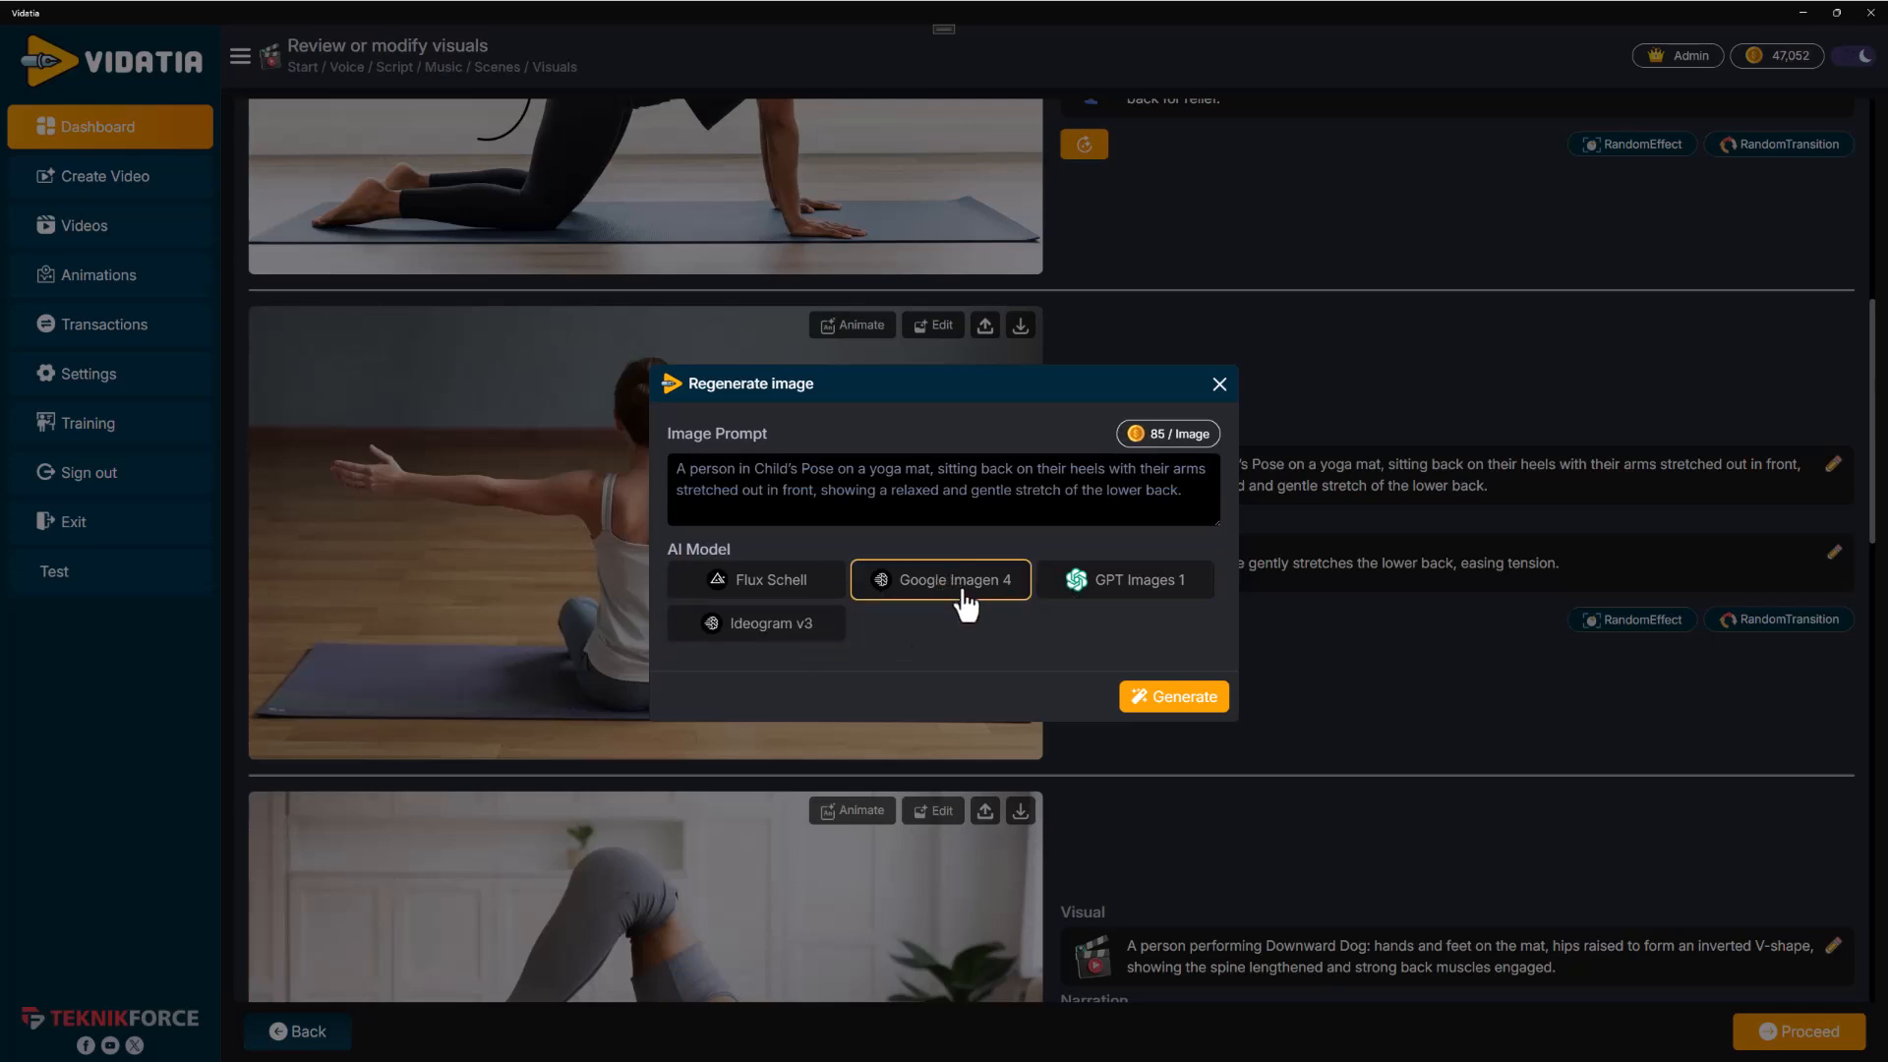
left_click(1156, 700)
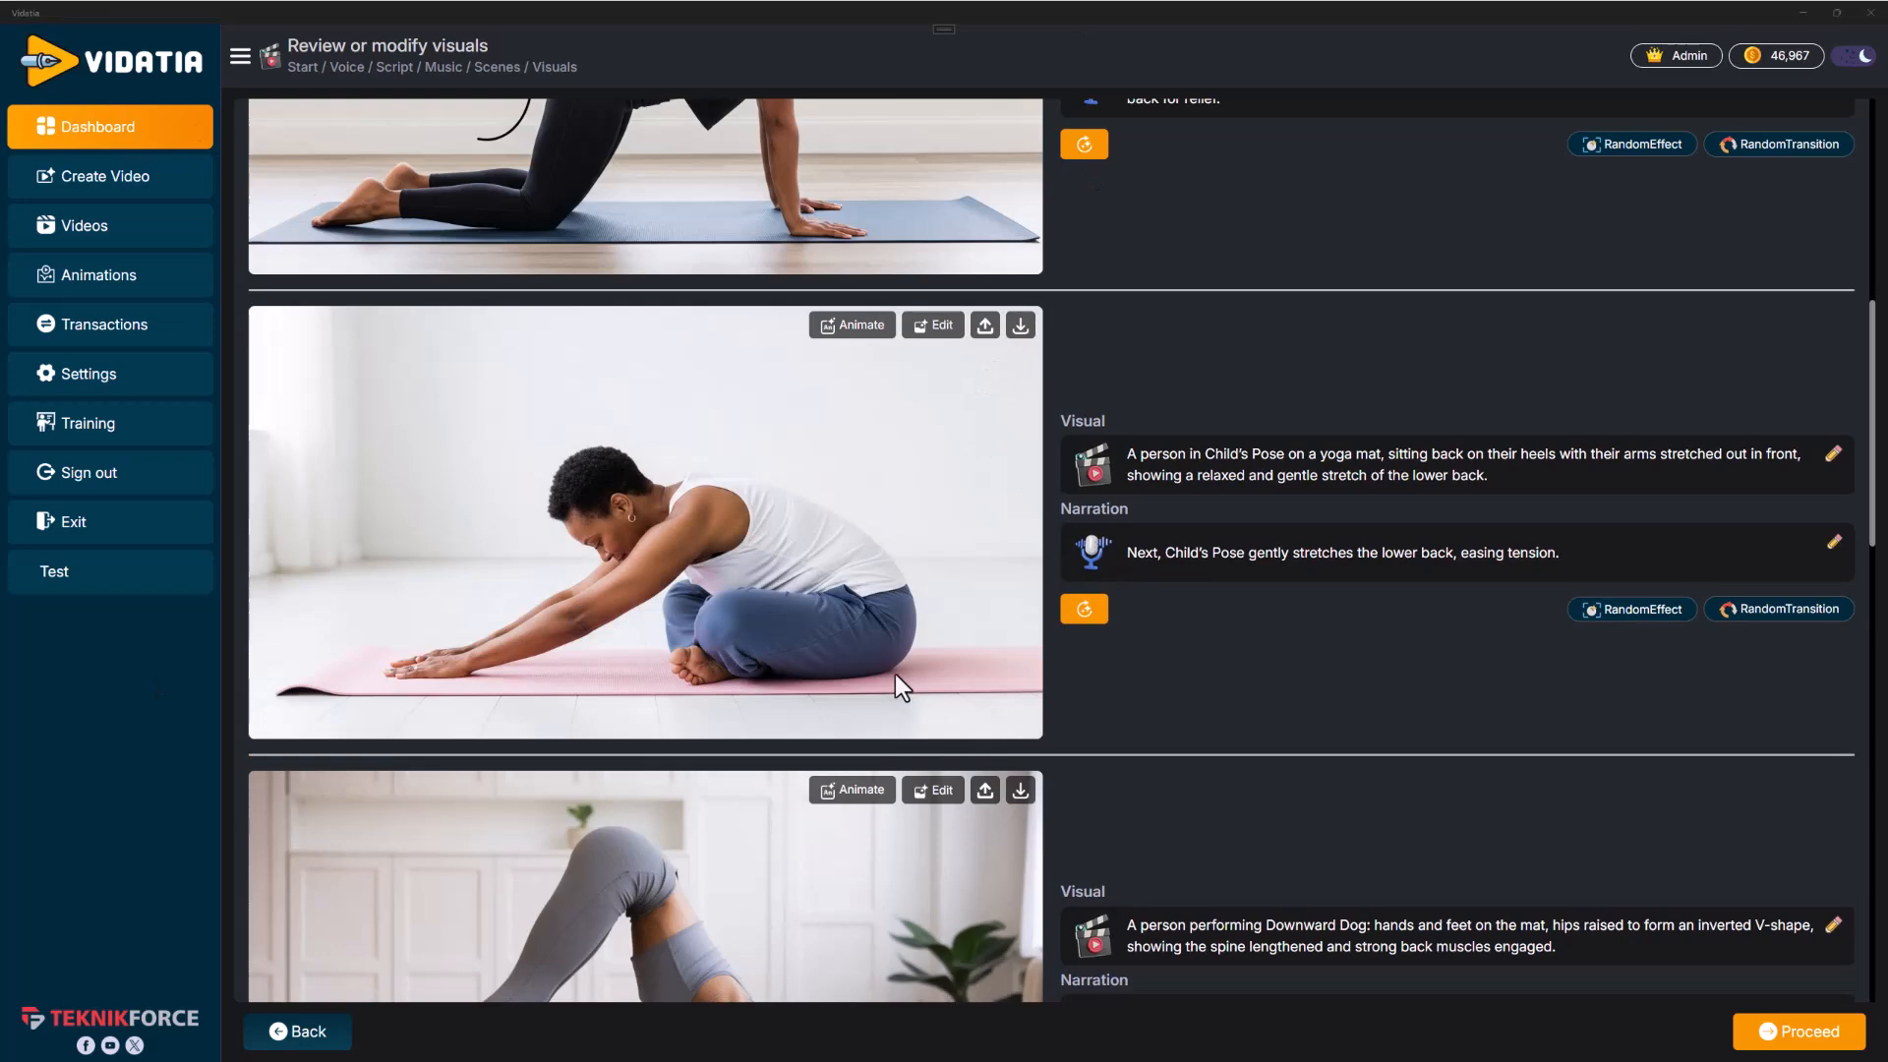
Inspect the regenerated Child's Pose image alongside the neighbouring scenes
scroll(824, 629, "down", 3)
scroll(751, 423, "up", 1)
scroll(704, 586, "up", 4)
scroll(704, 586, "down", 4)
scroll(704, 586, "down", 5)
scroll(704, 586, "up", 5)
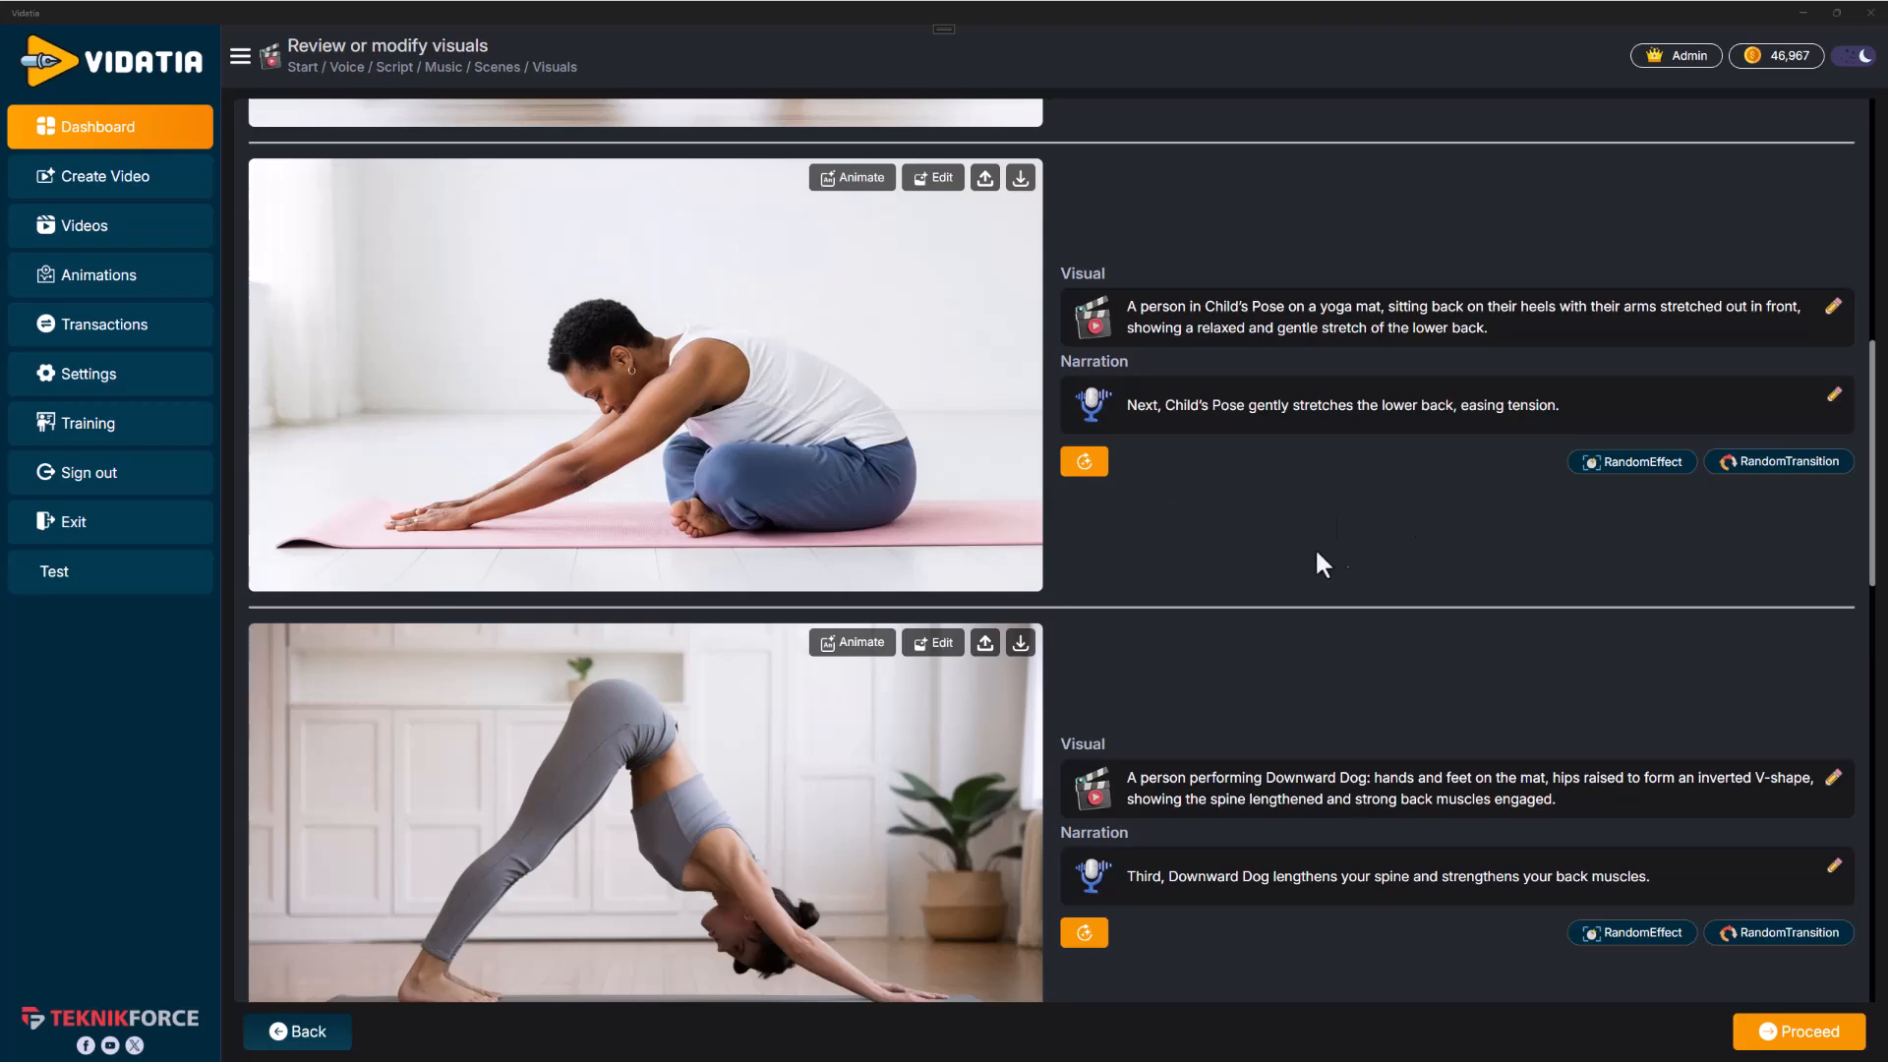
scroll(1036, 563, "up", 2)
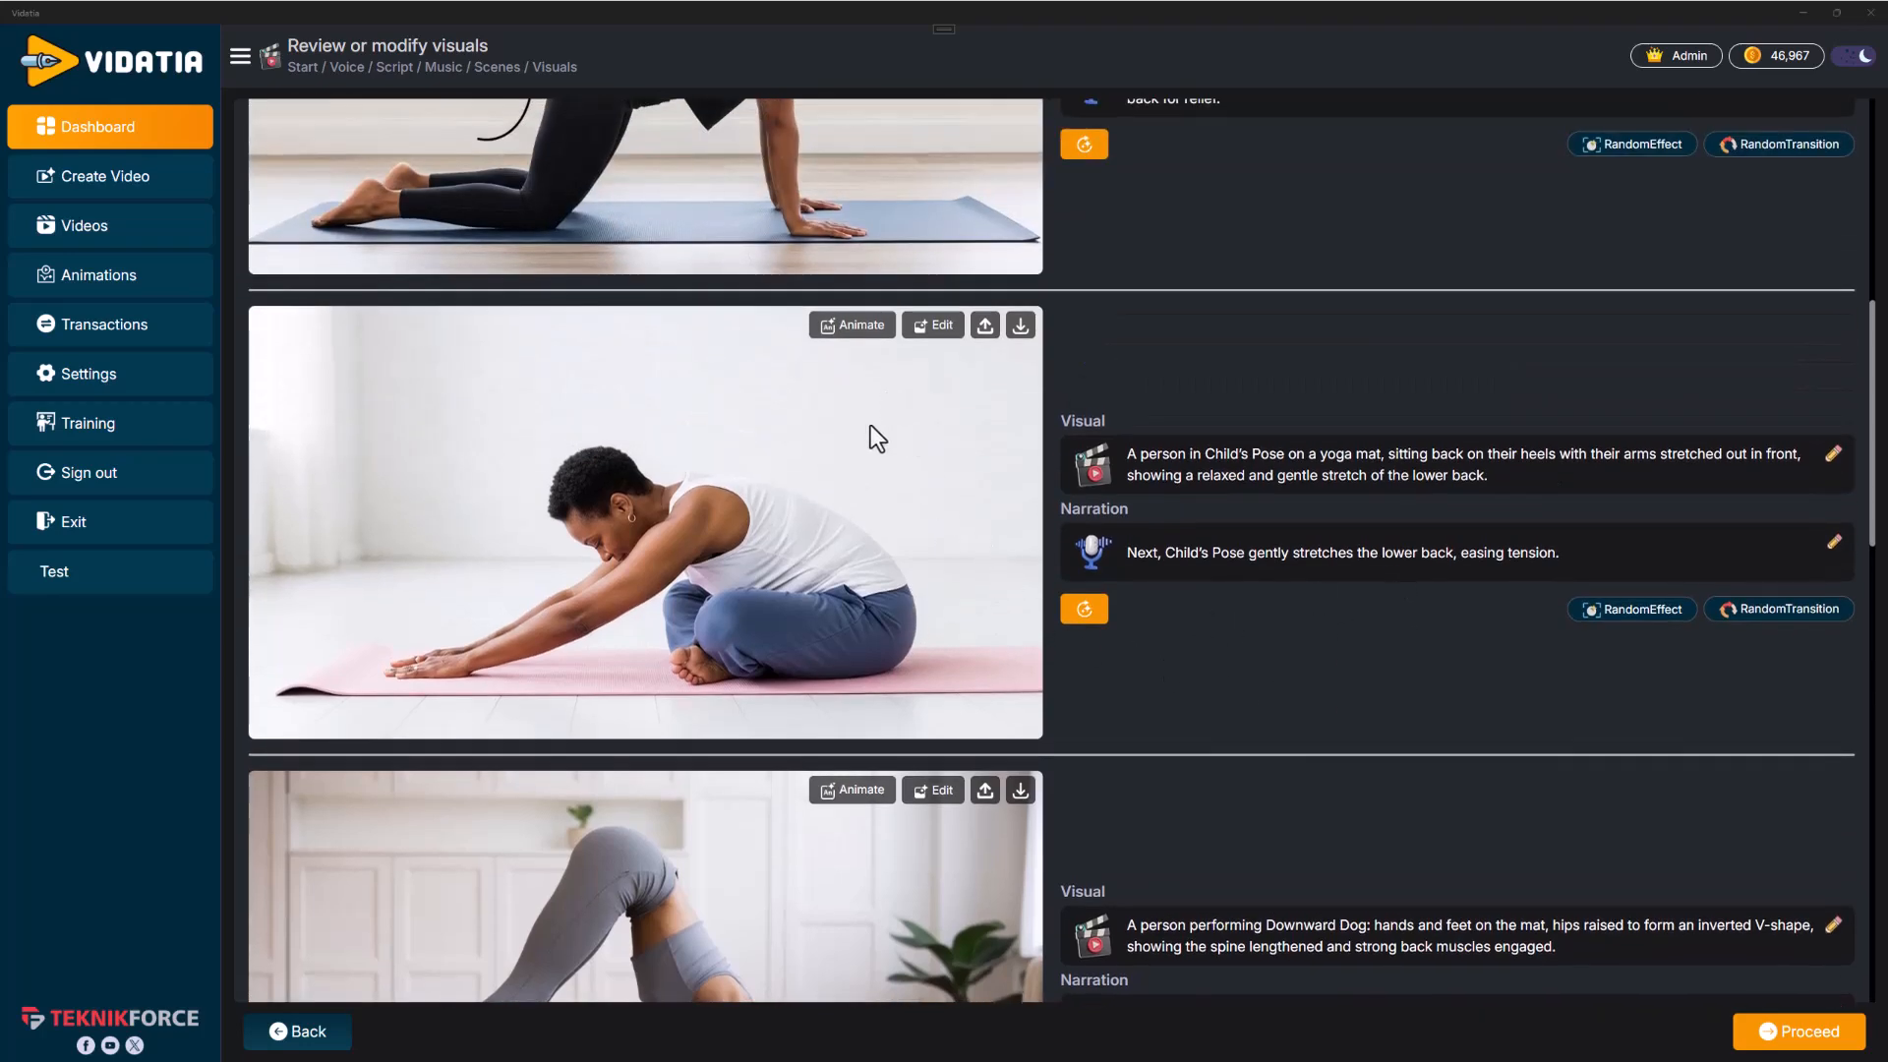
Edit the Child's Pose image with the AI prompt "Make this person an asian person." and keep the modified image
left_click(939, 339)
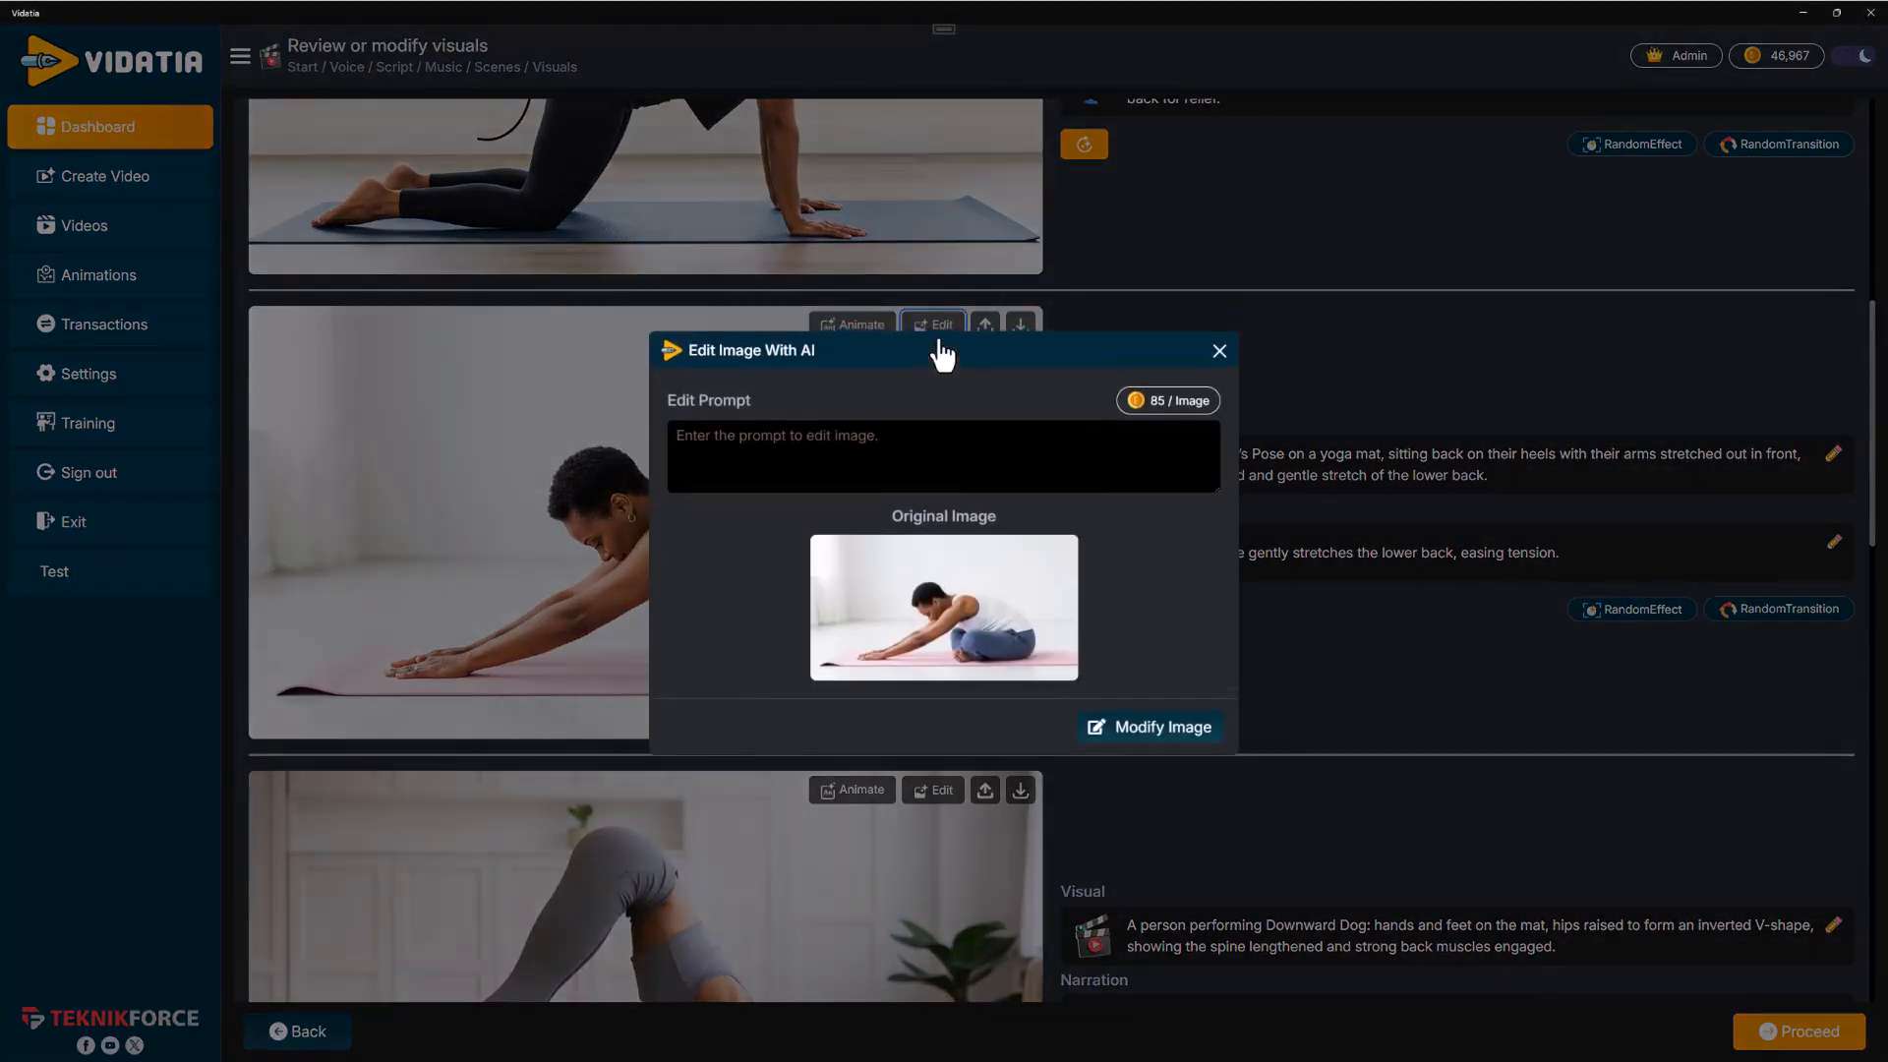
left_click(867, 462)
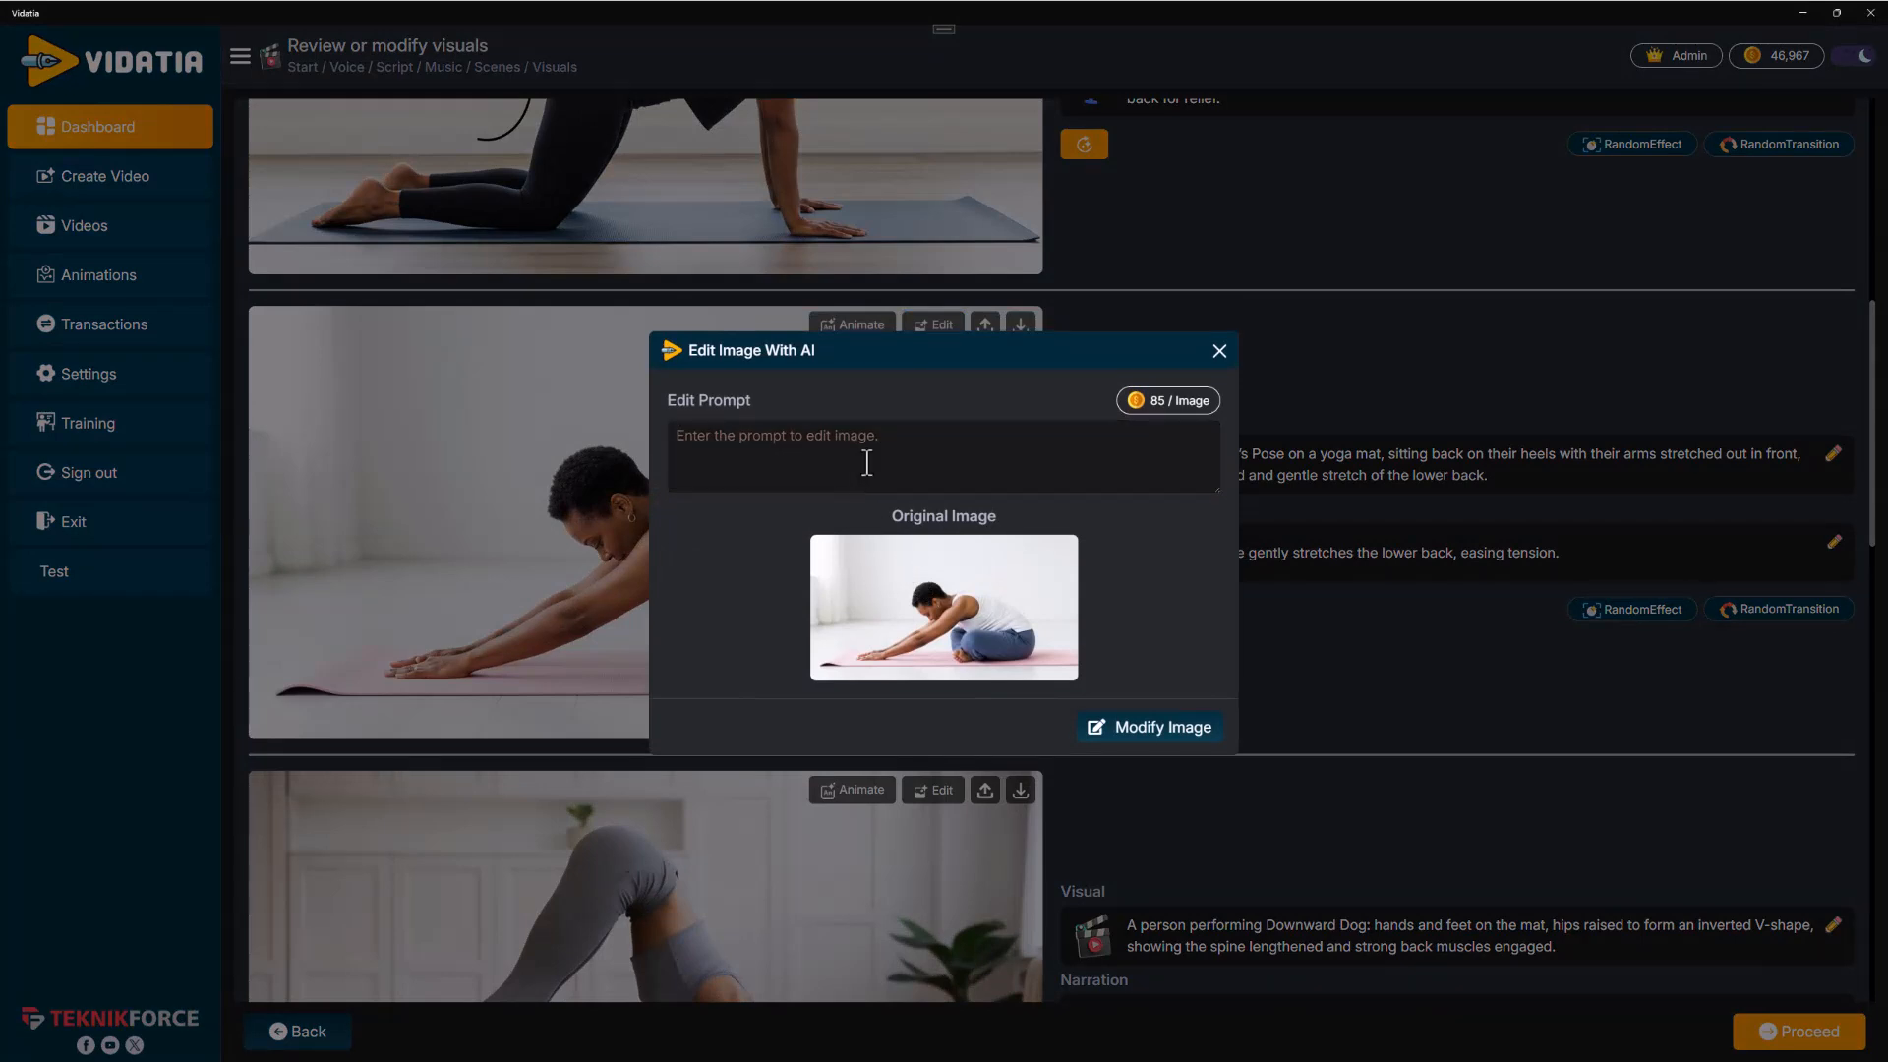
type("Make this person an asian person.")
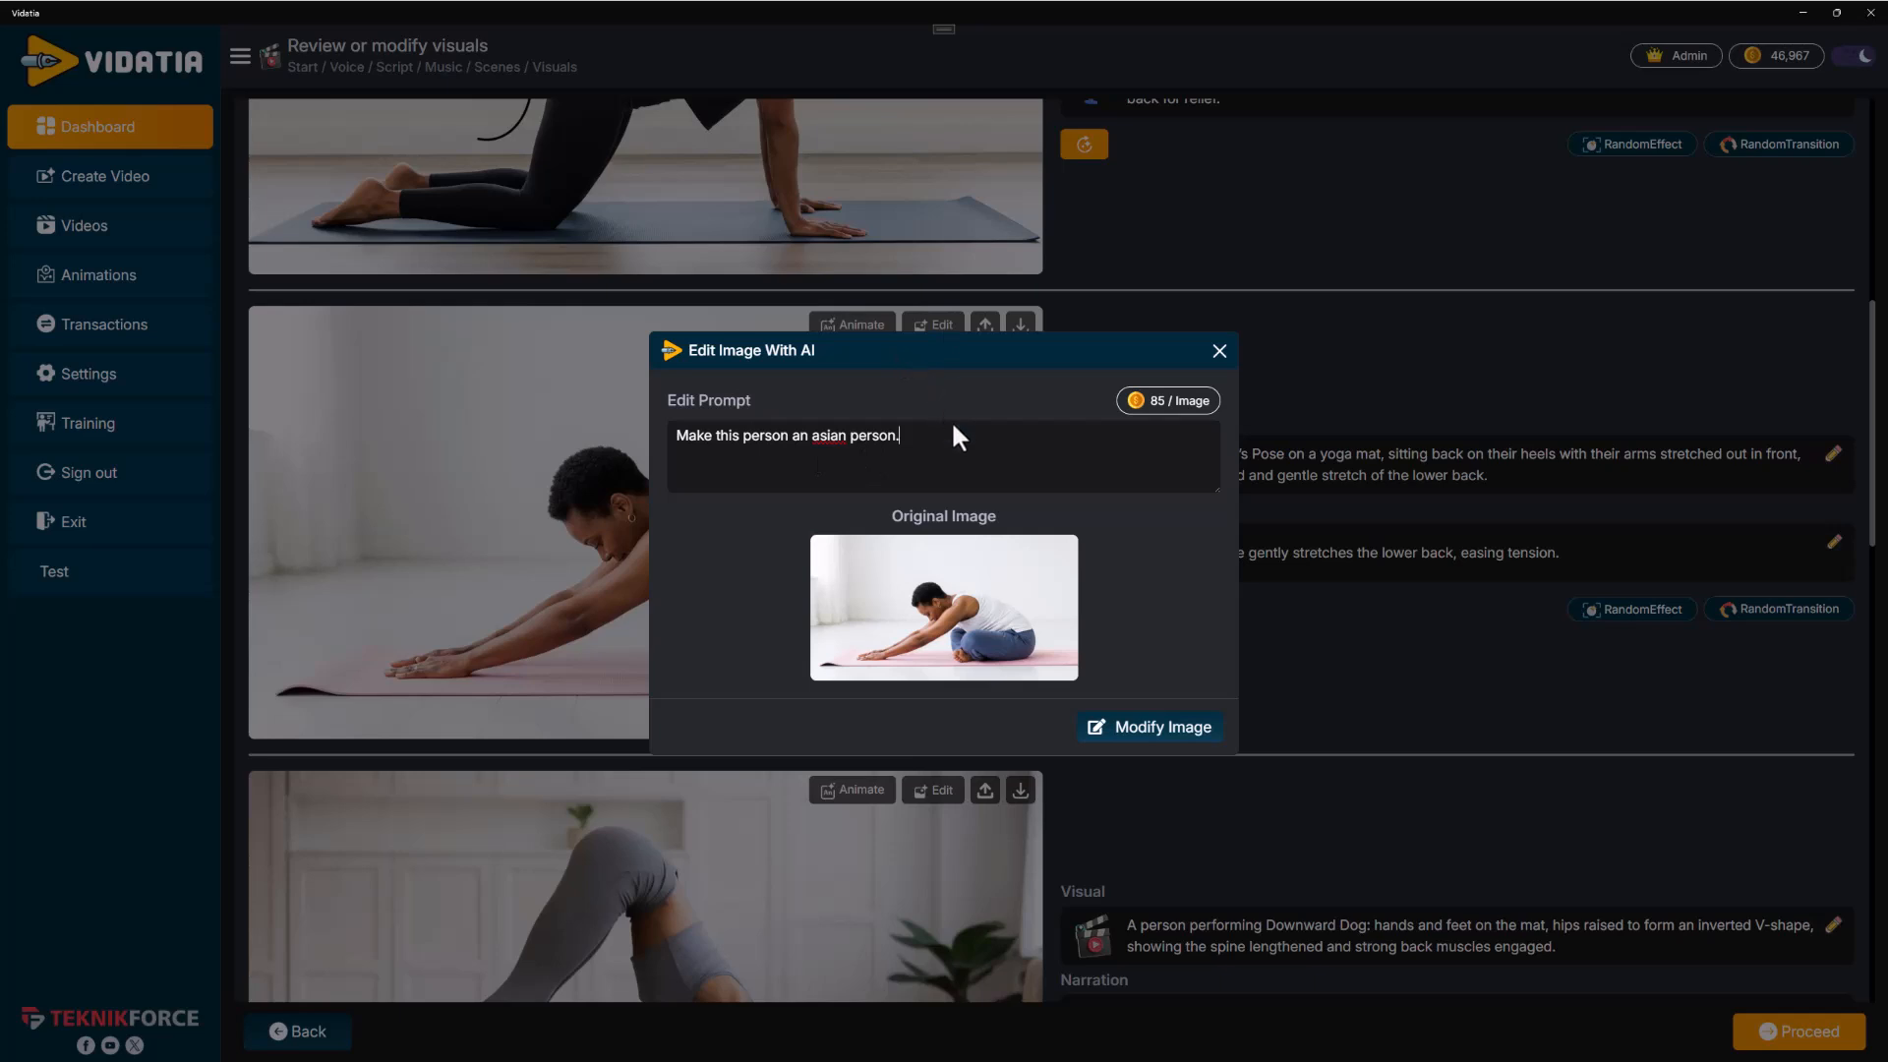
left_click_drag(939, 434, 735, 403)
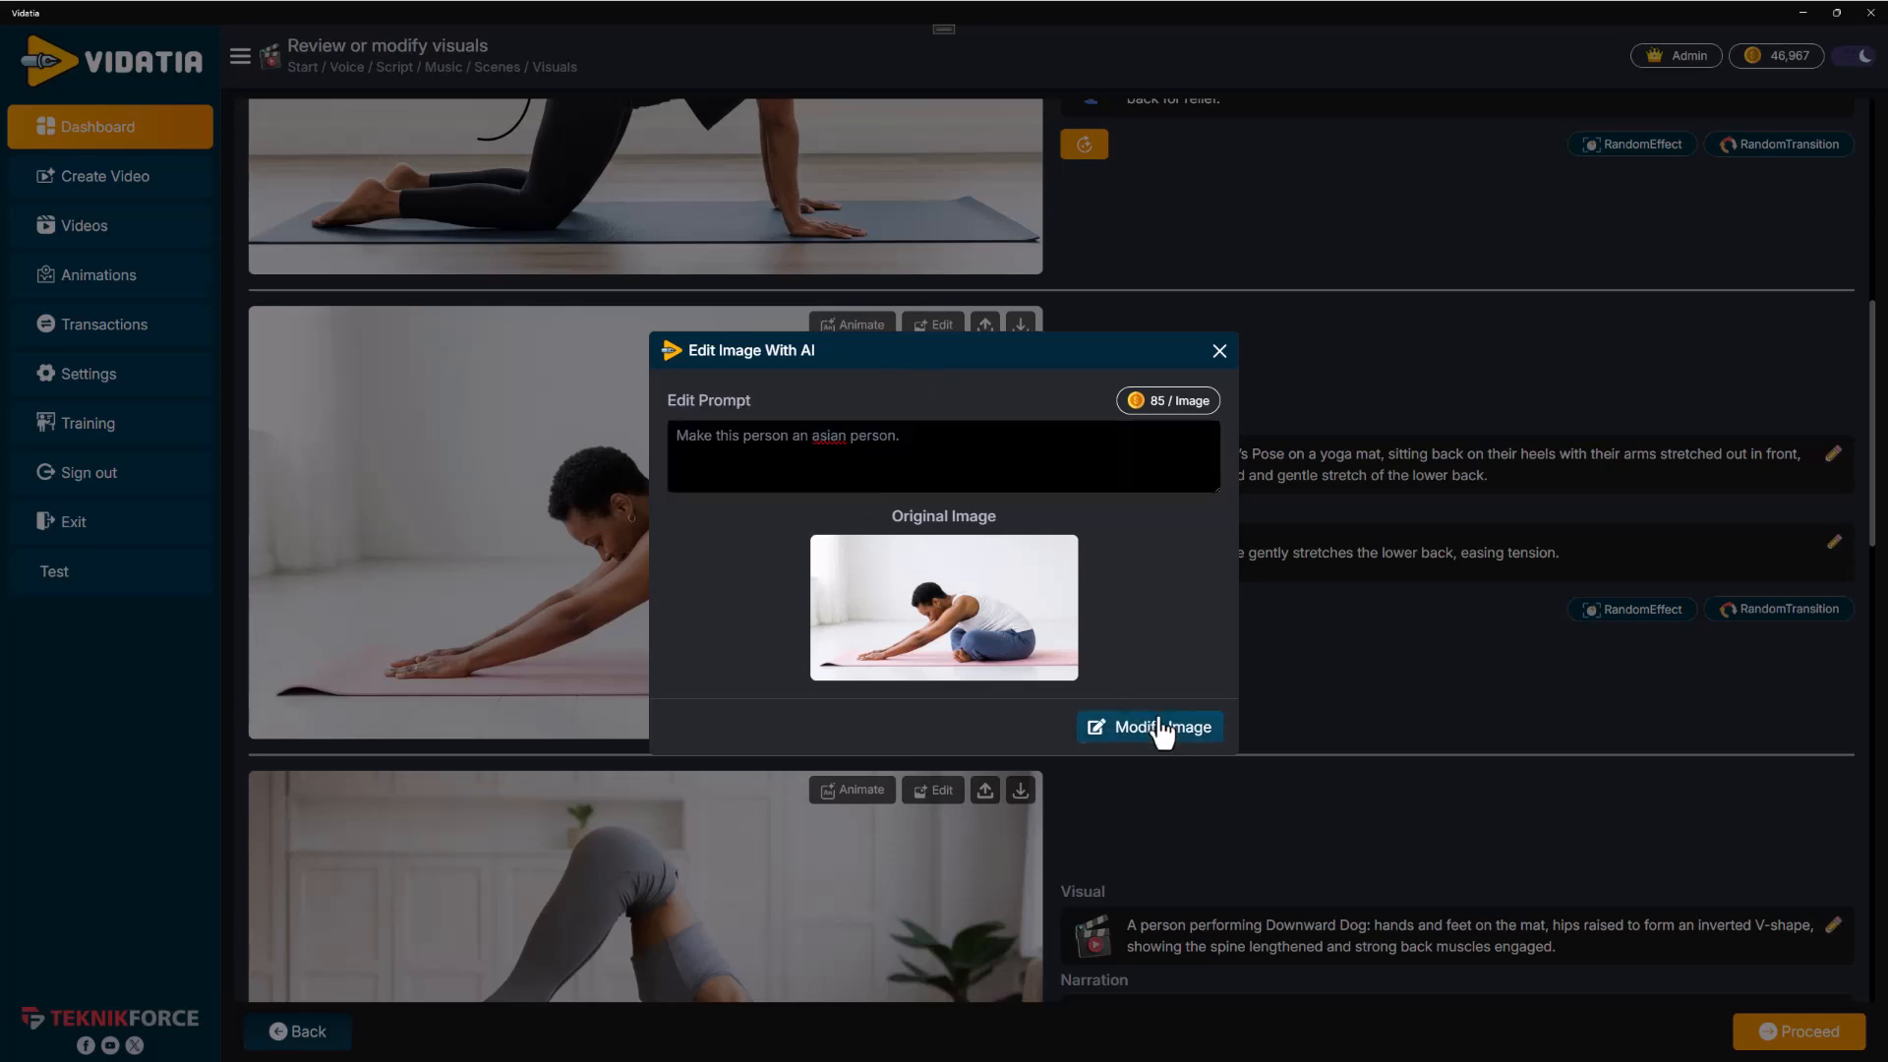
left_click(1161, 728)
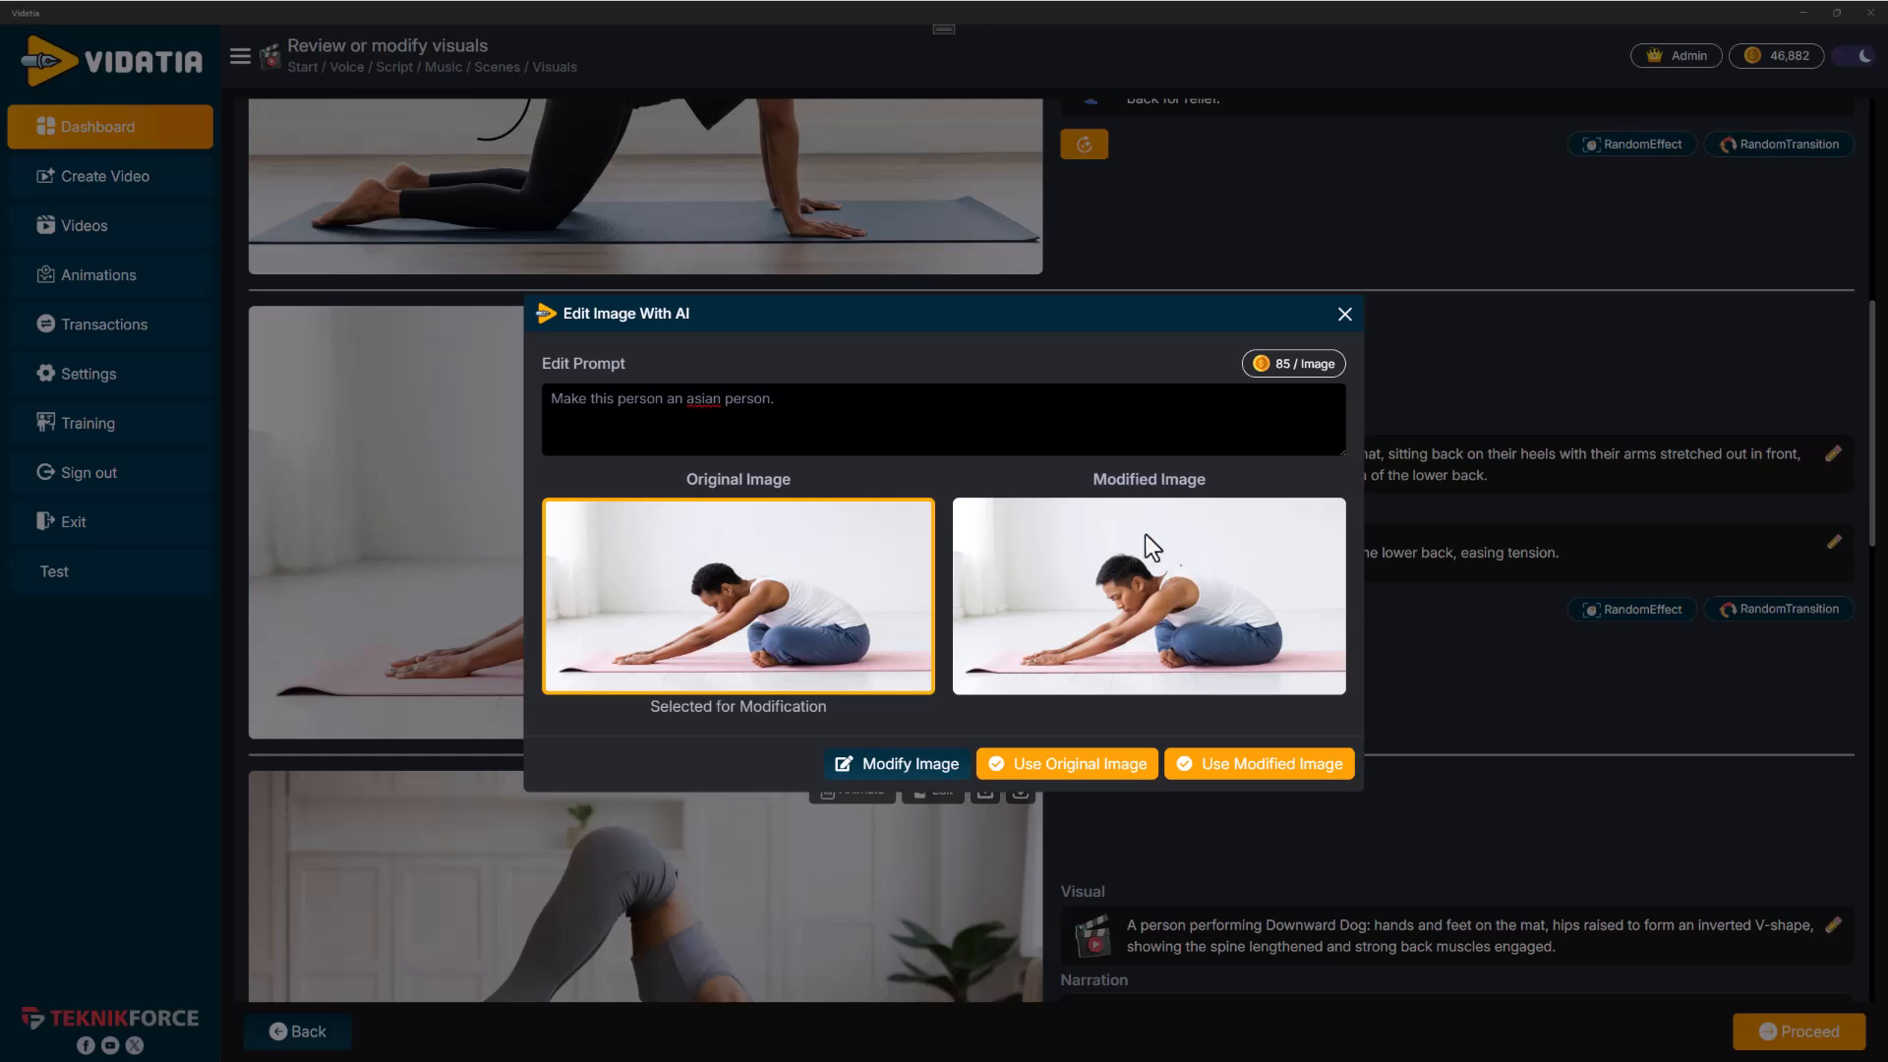
left_click(609, 400)
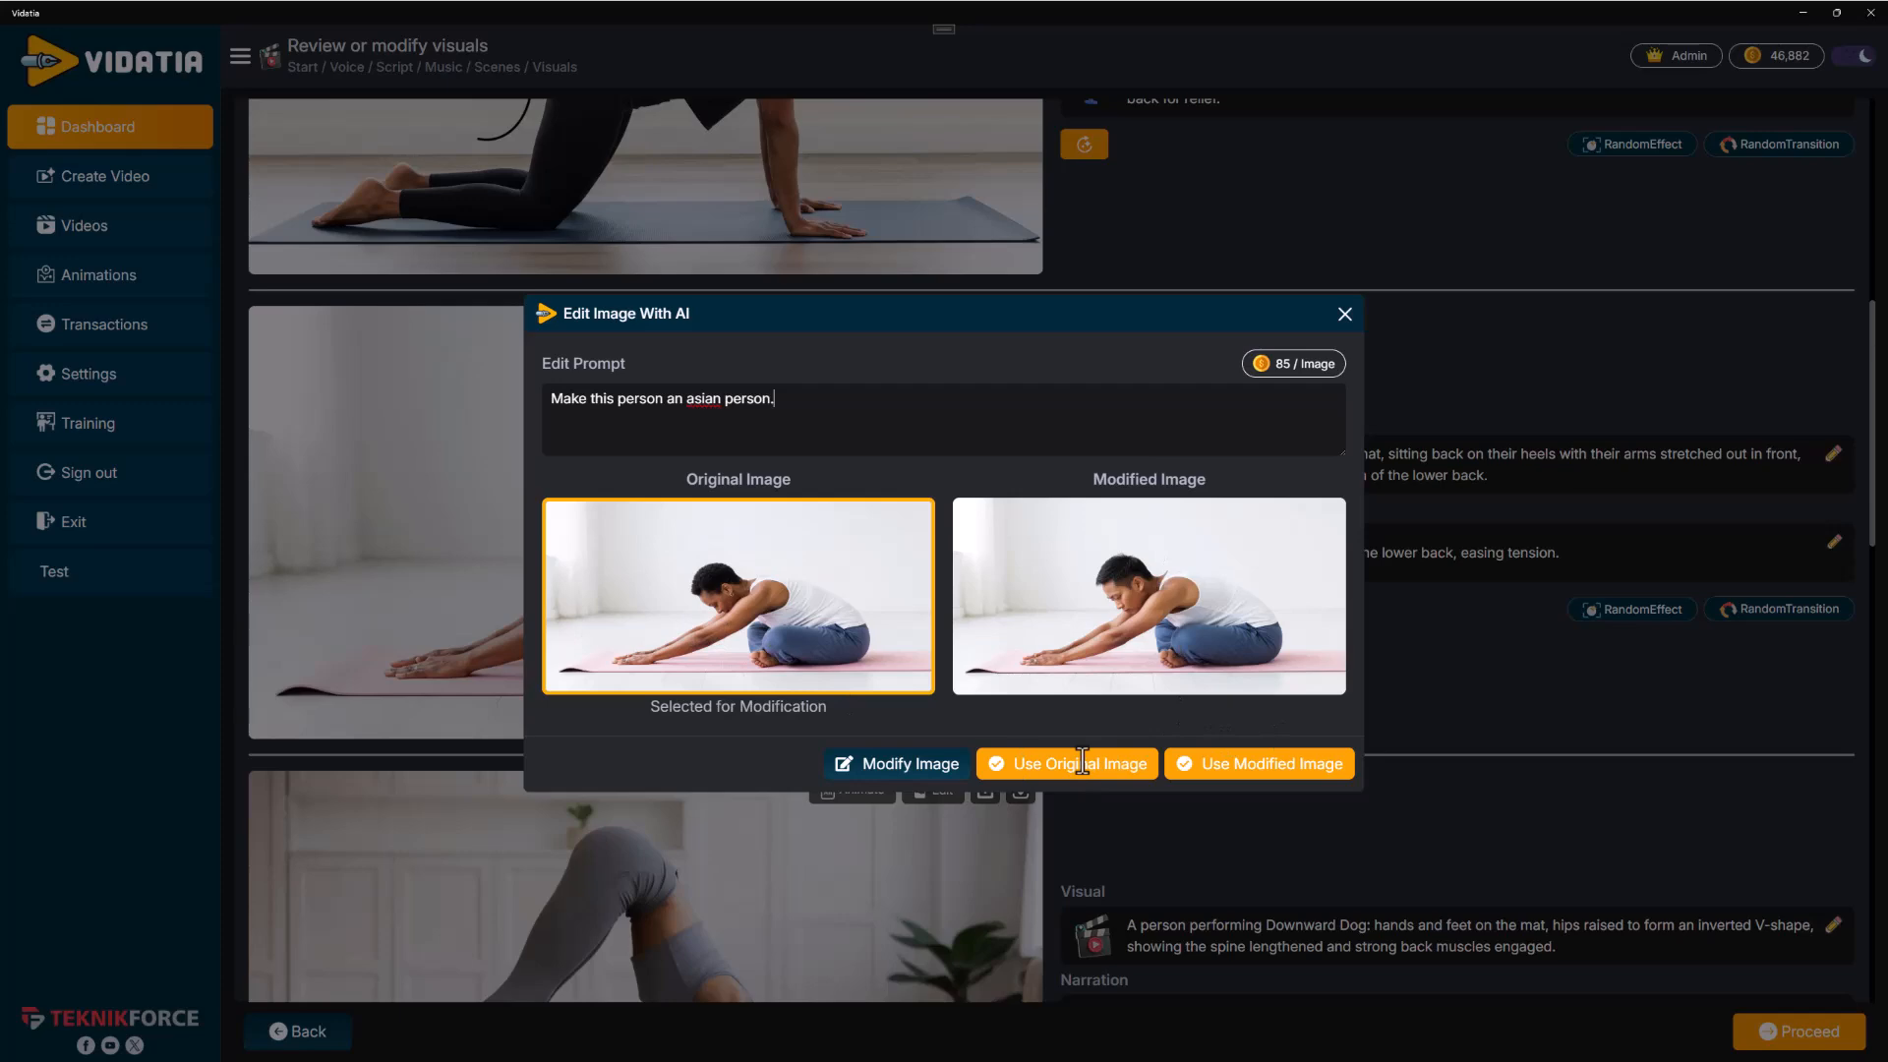
left_click(1285, 774)
left_click(1284, 773)
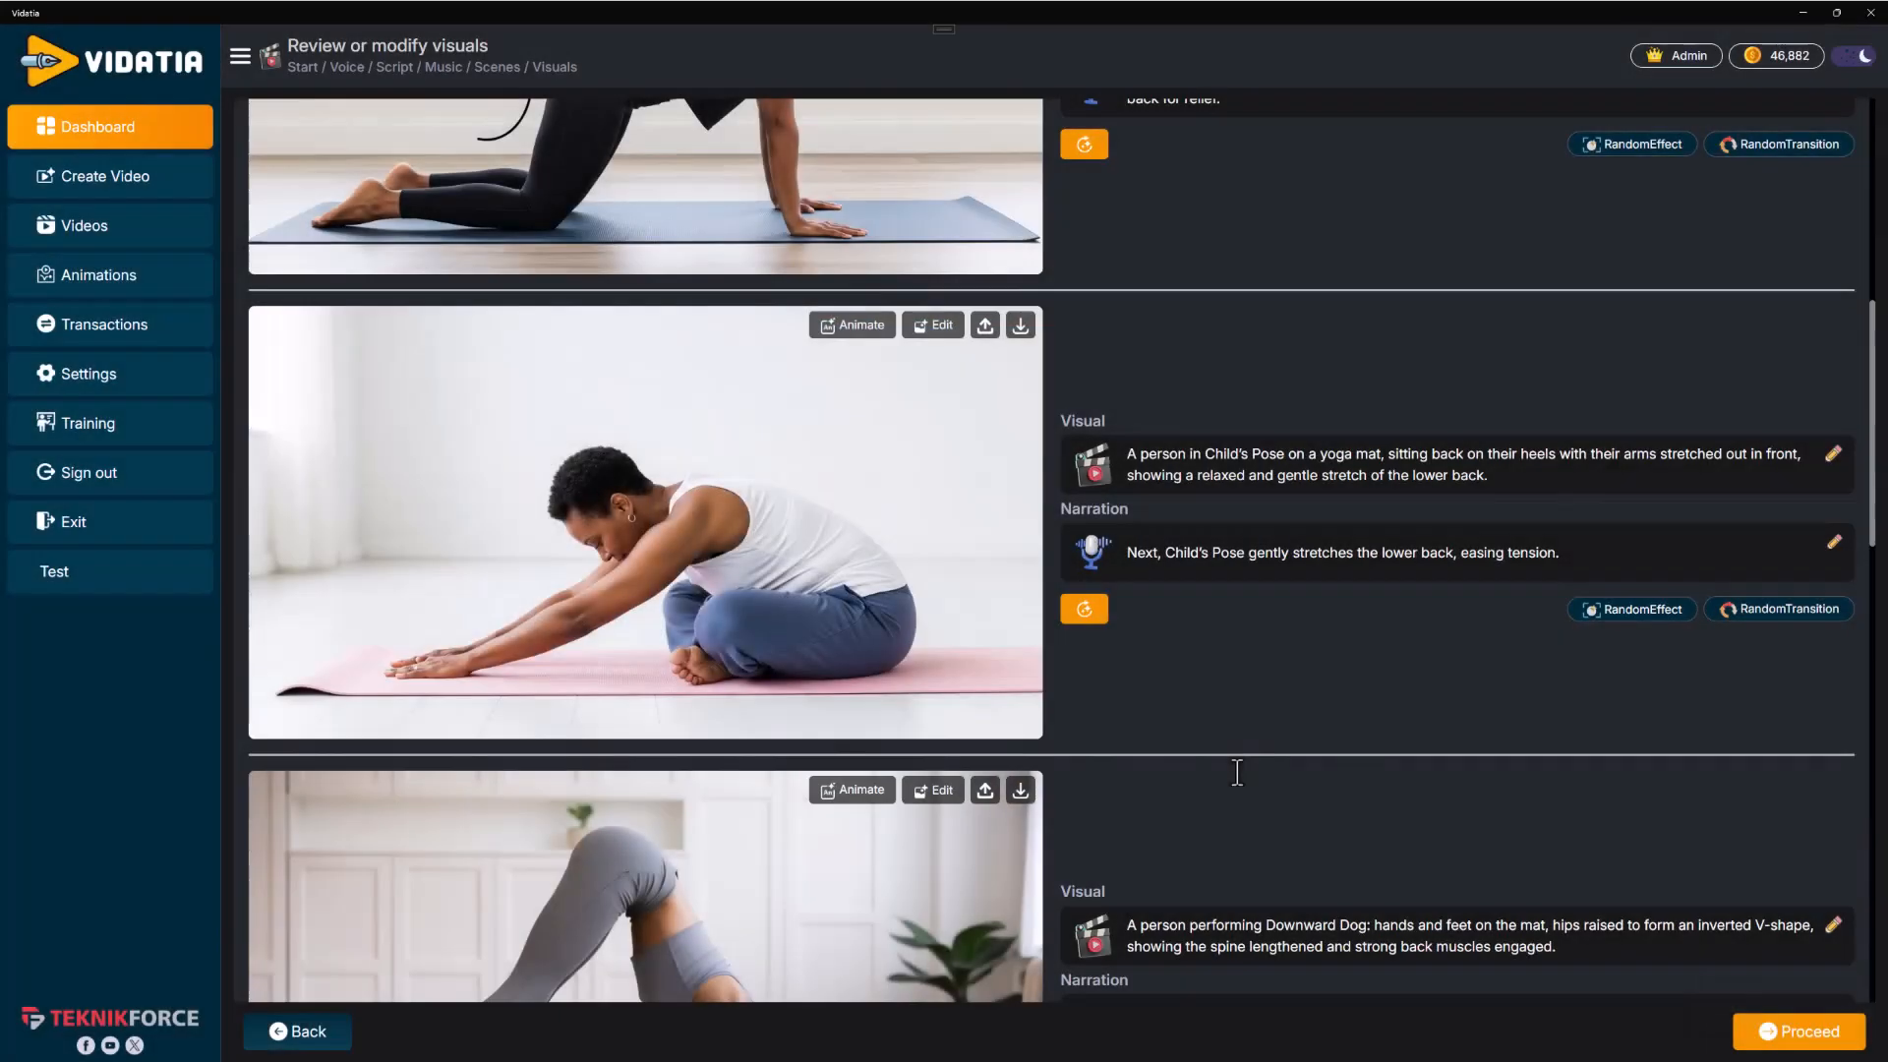
Animate the opening back-pain scene image with the prompt "a person grimacing in pain" using Seedance 1 lite for 5 Sec
scroll(770, 667, "up", 1)
scroll(746, 653, "up", 6)
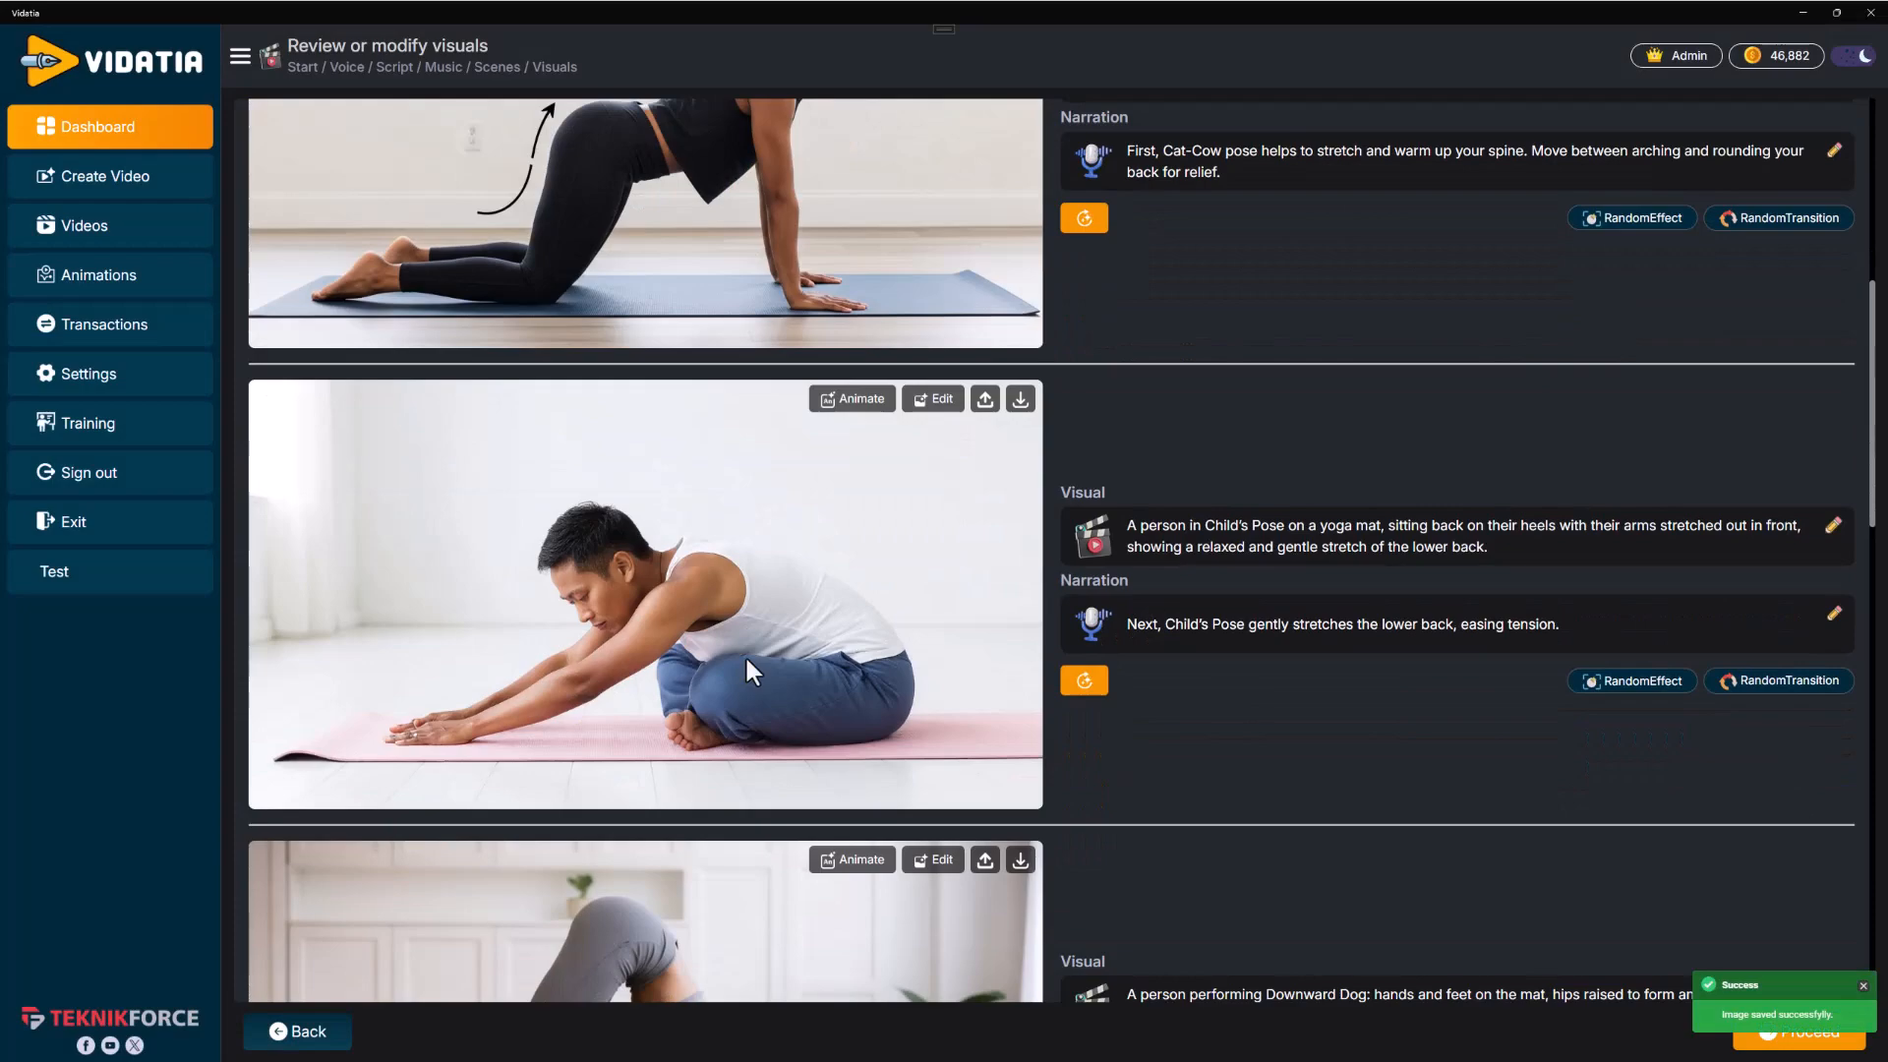
scroll(735, 658, "down", 6)
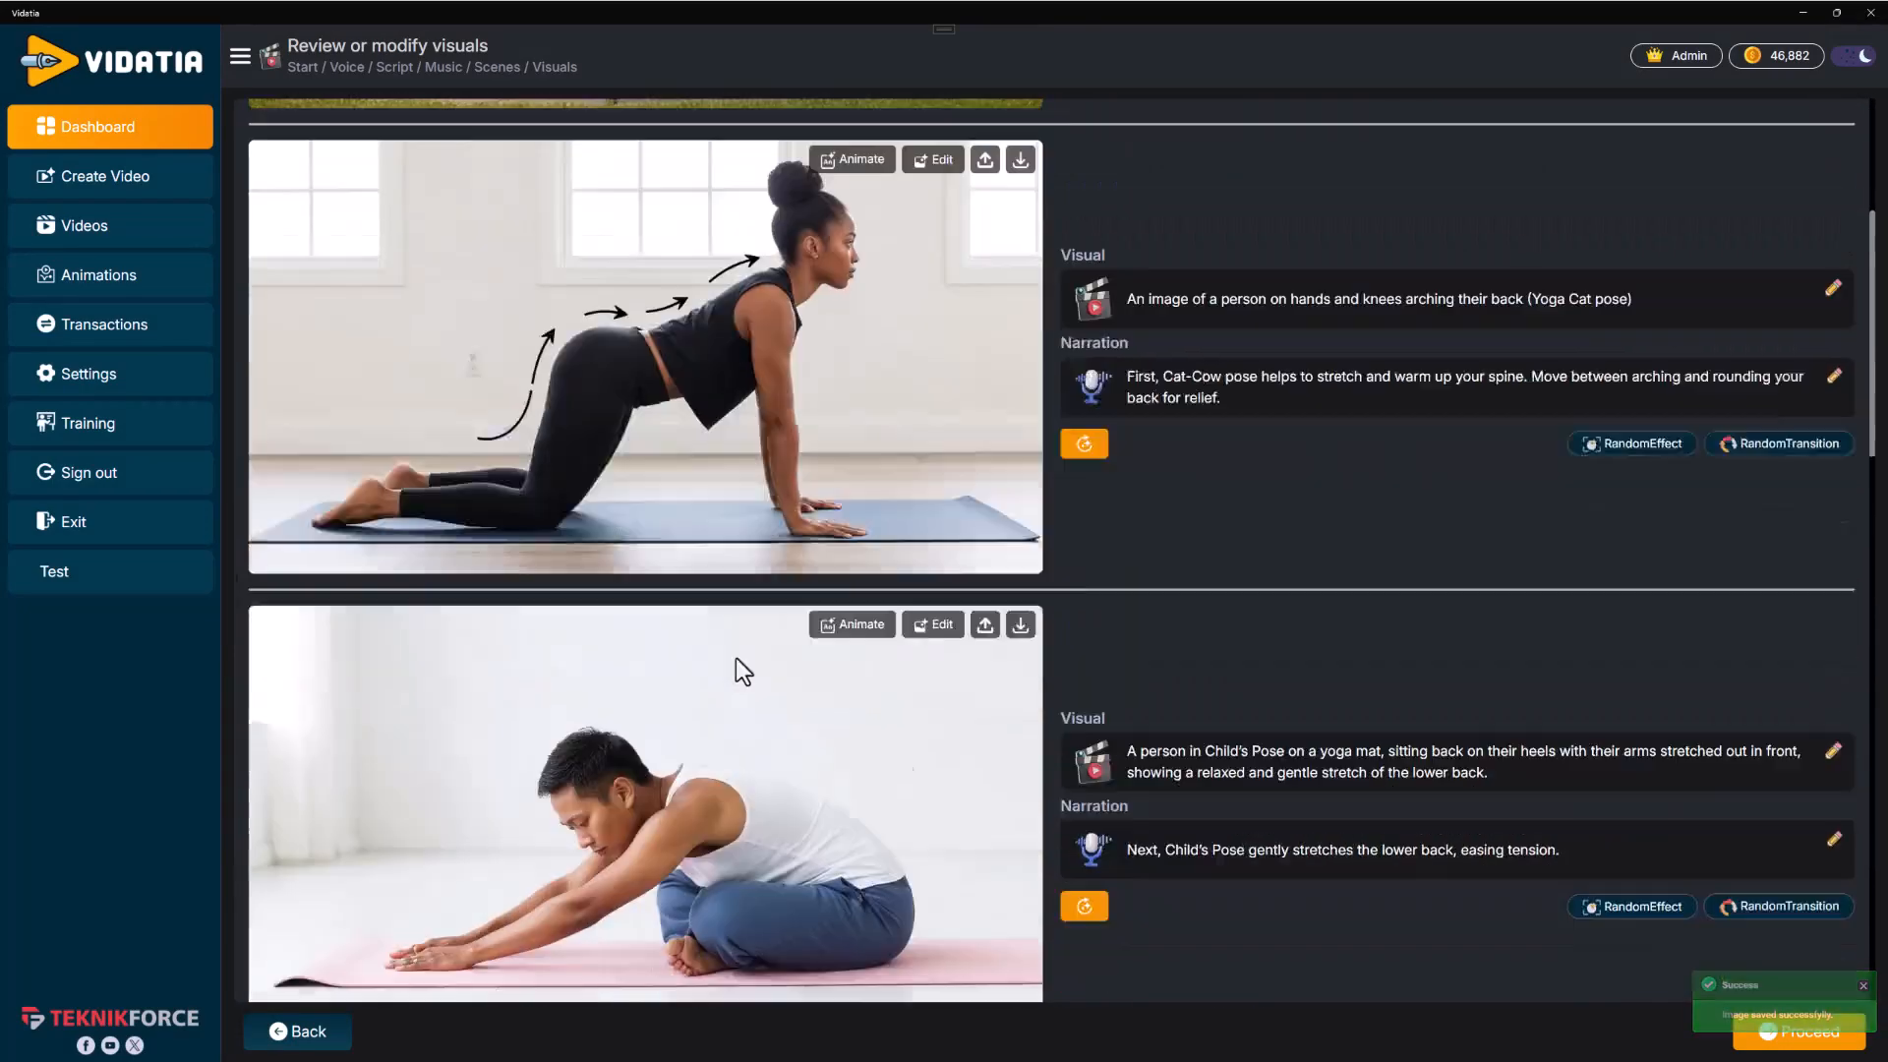
scroll(735, 658, "up", 3)
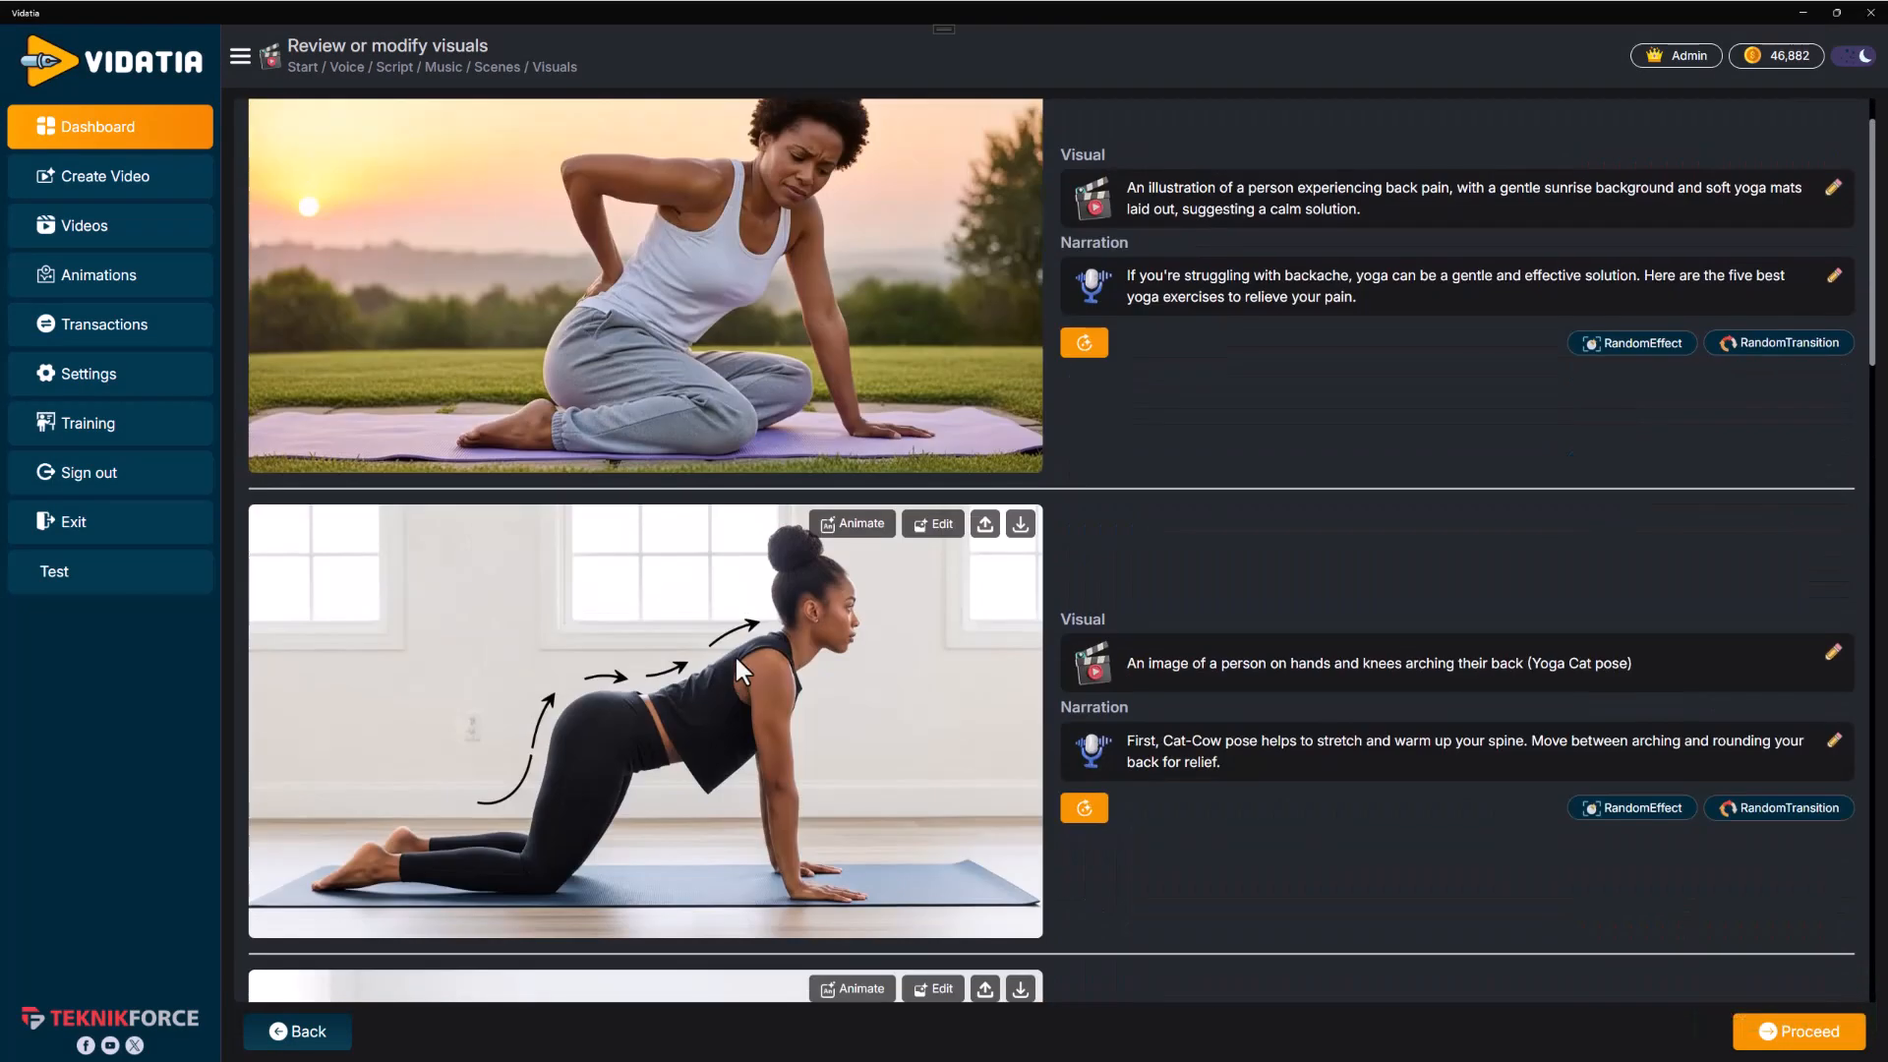
scroll(735, 653, "up", 1)
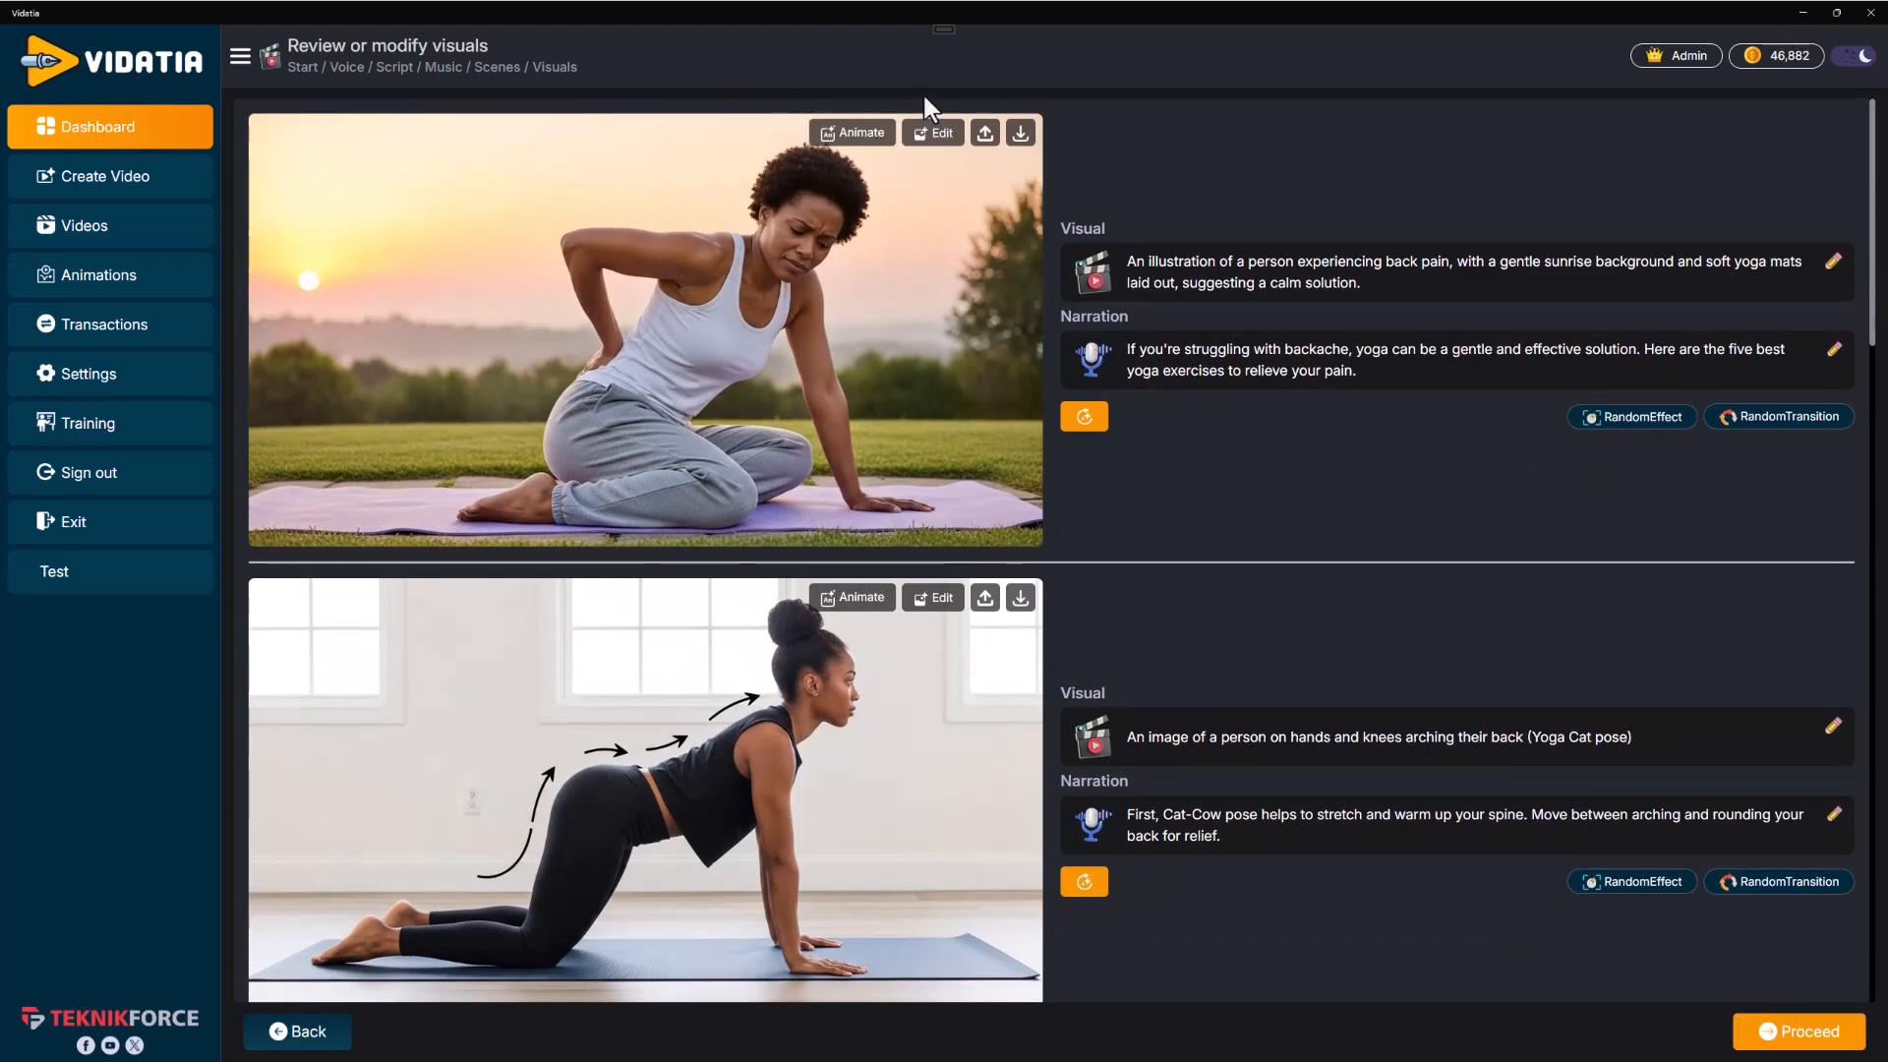
left_click(878, 138)
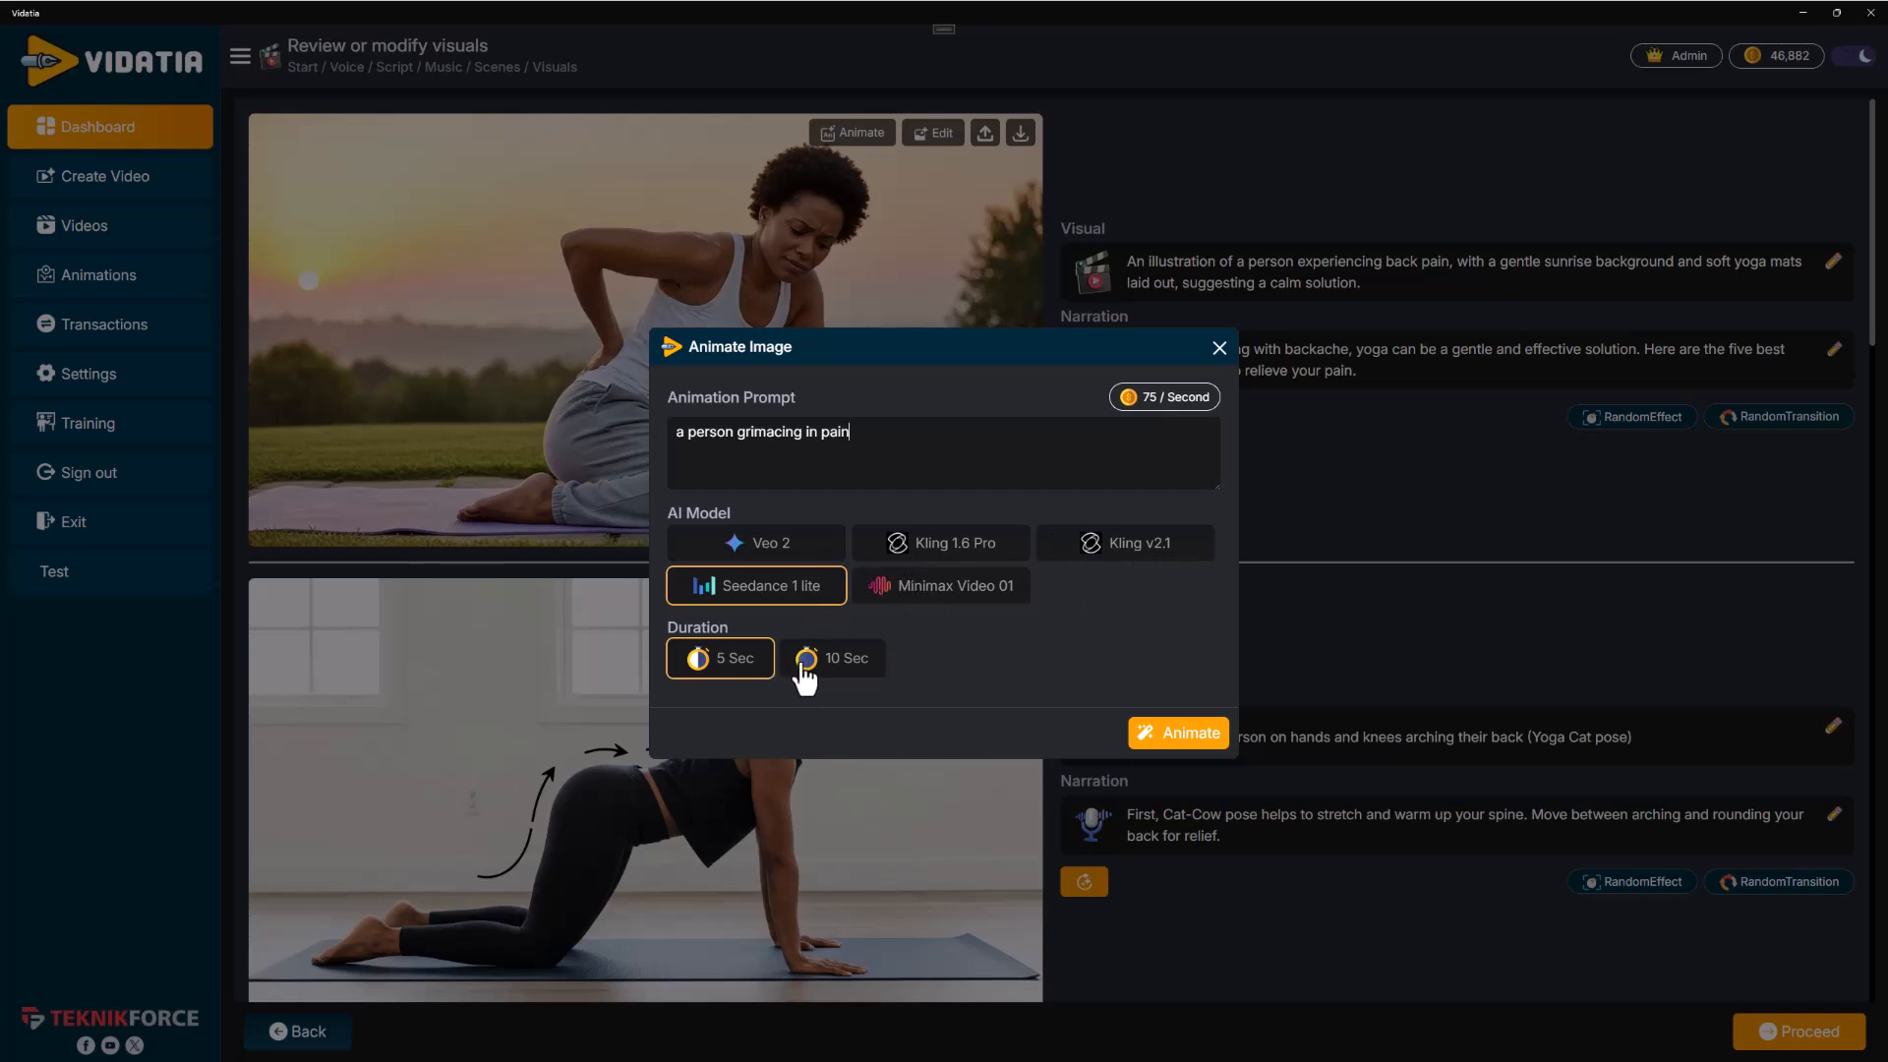
left_click(1170, 739)
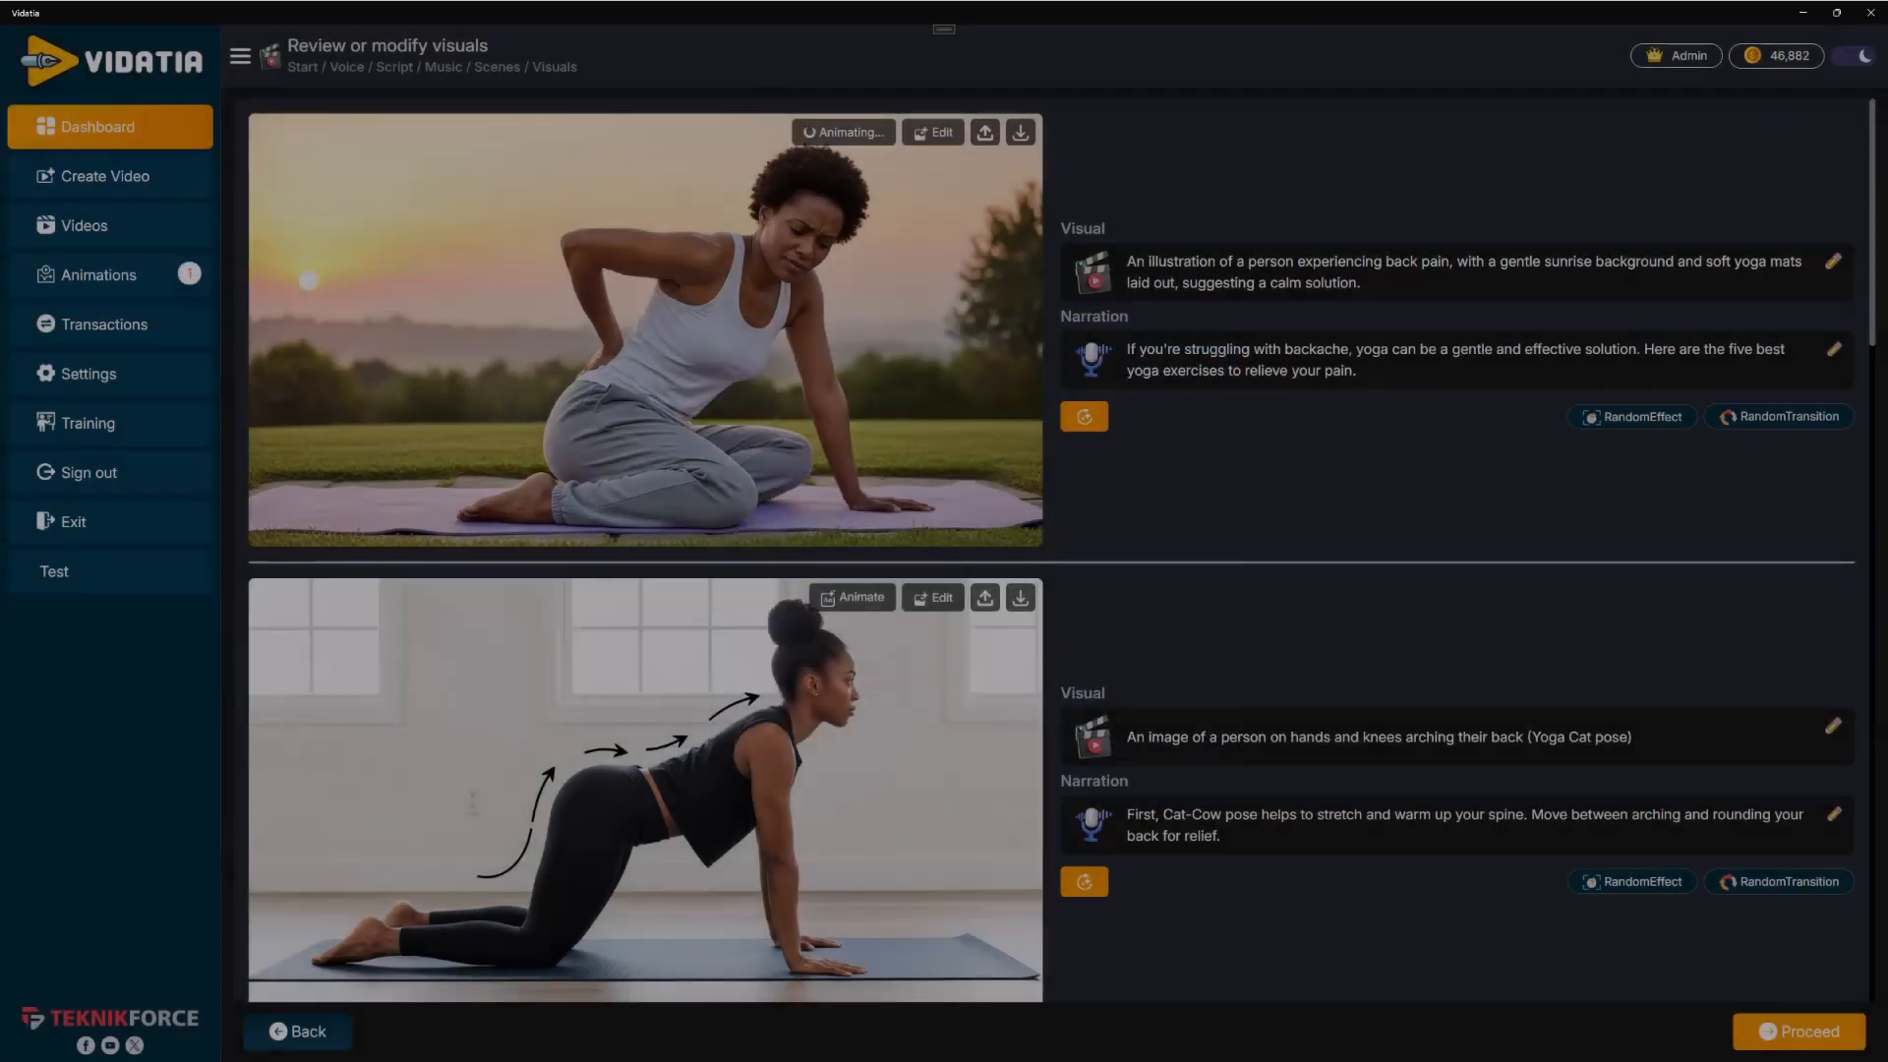
scroll(761, 482, "down", 12)
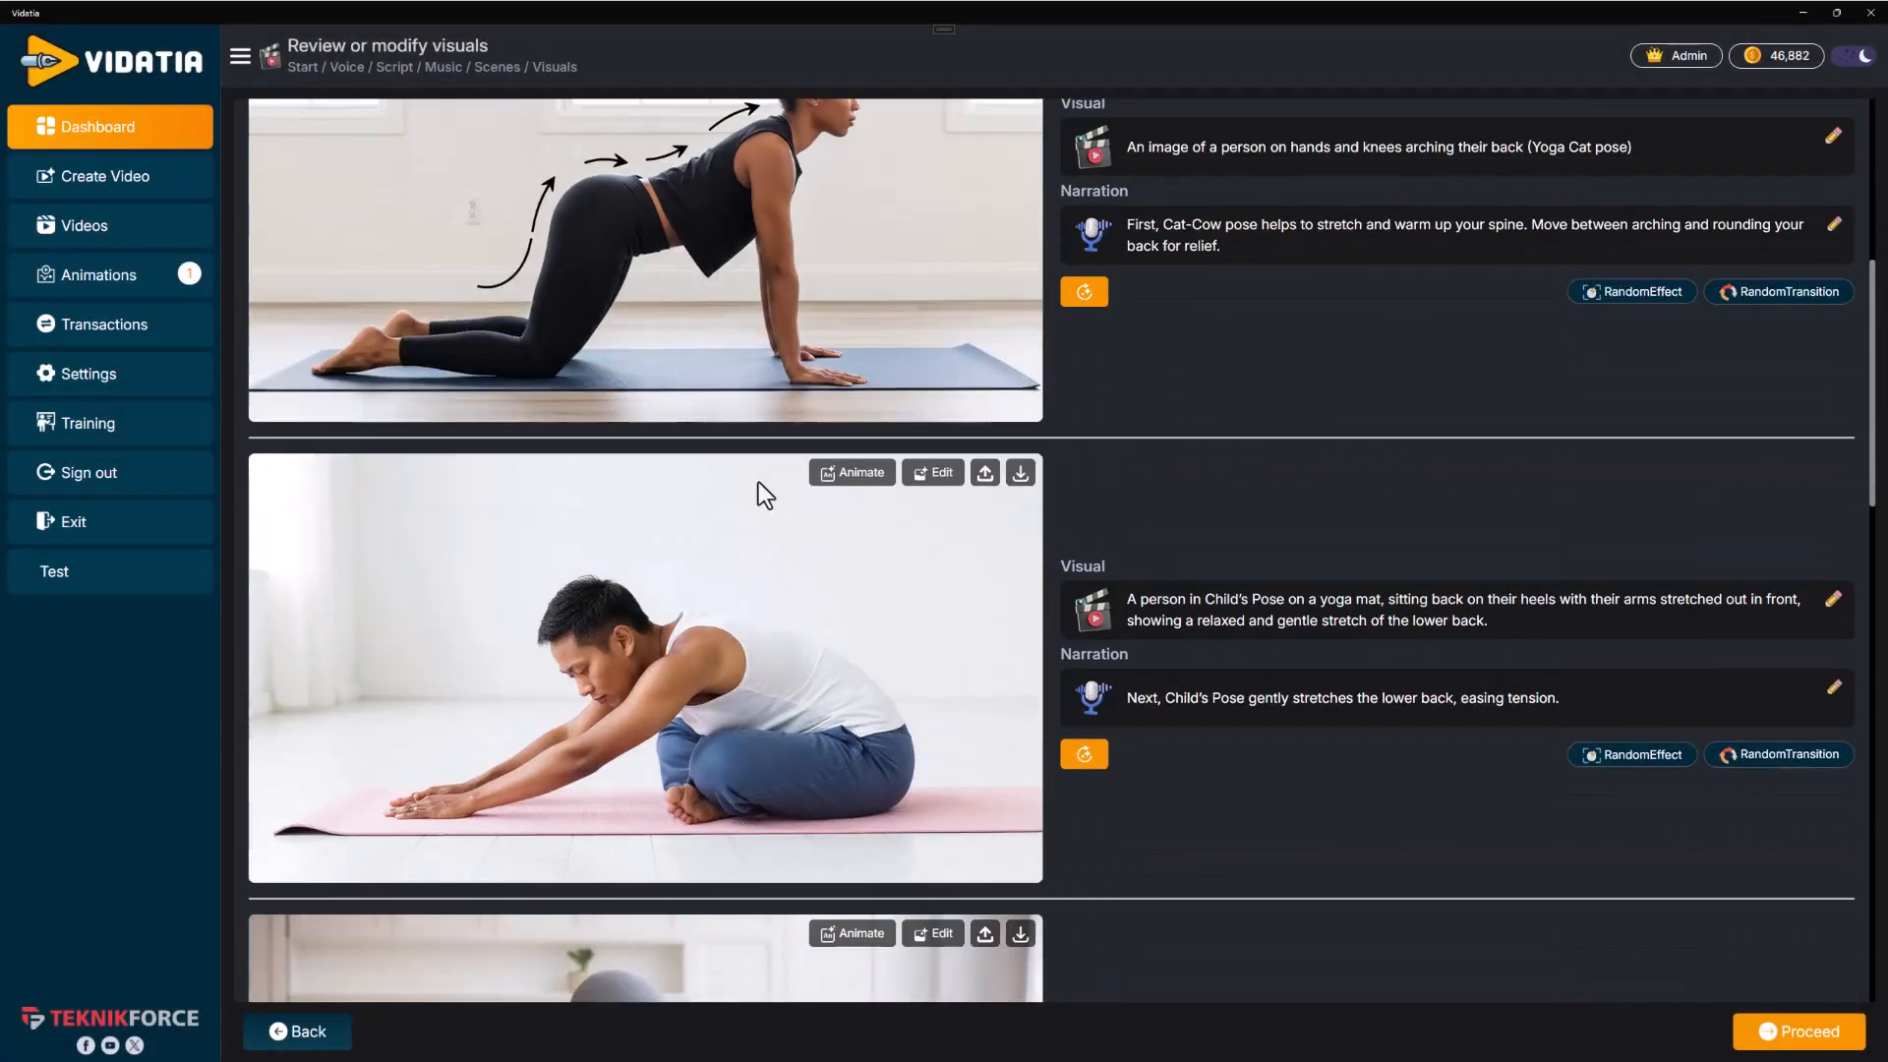
scroll(751, 487, "down", 10)
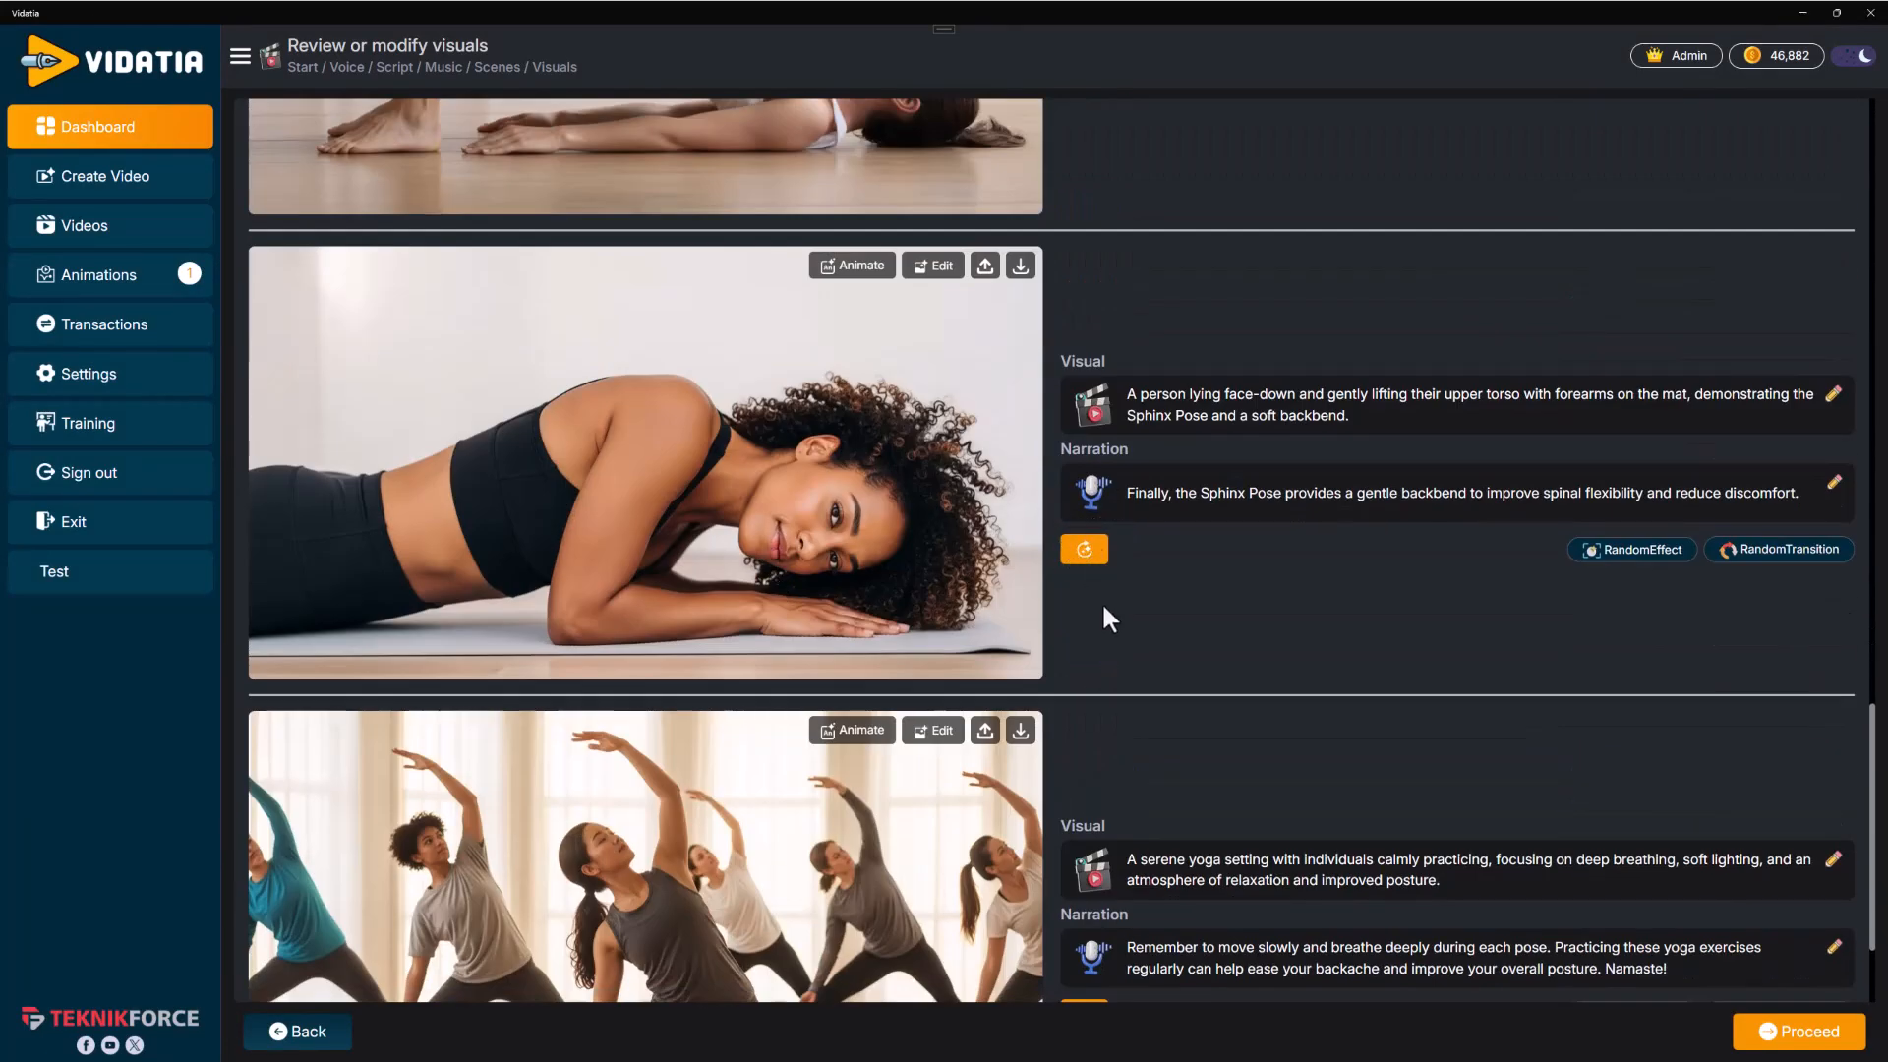
scroll(994, 679, "down", 3)
left_click(1084, 825)
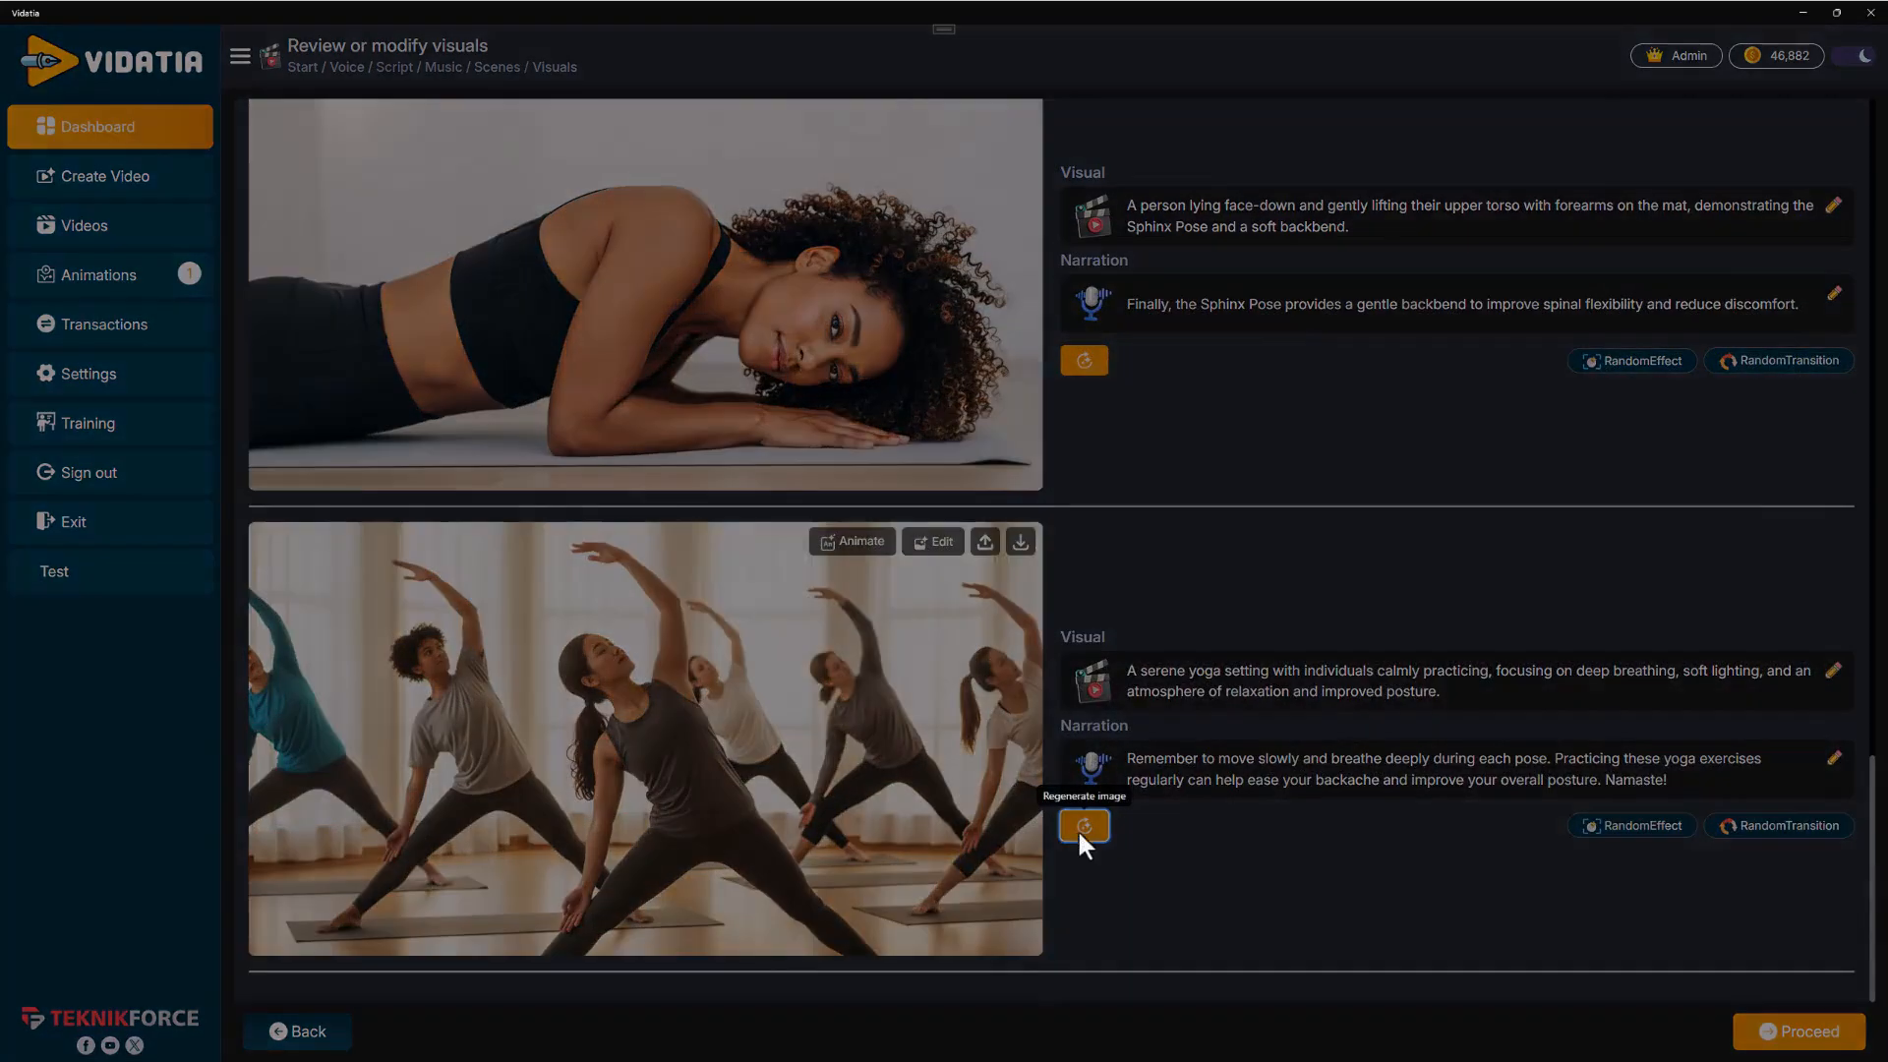
left_click(878, 488)
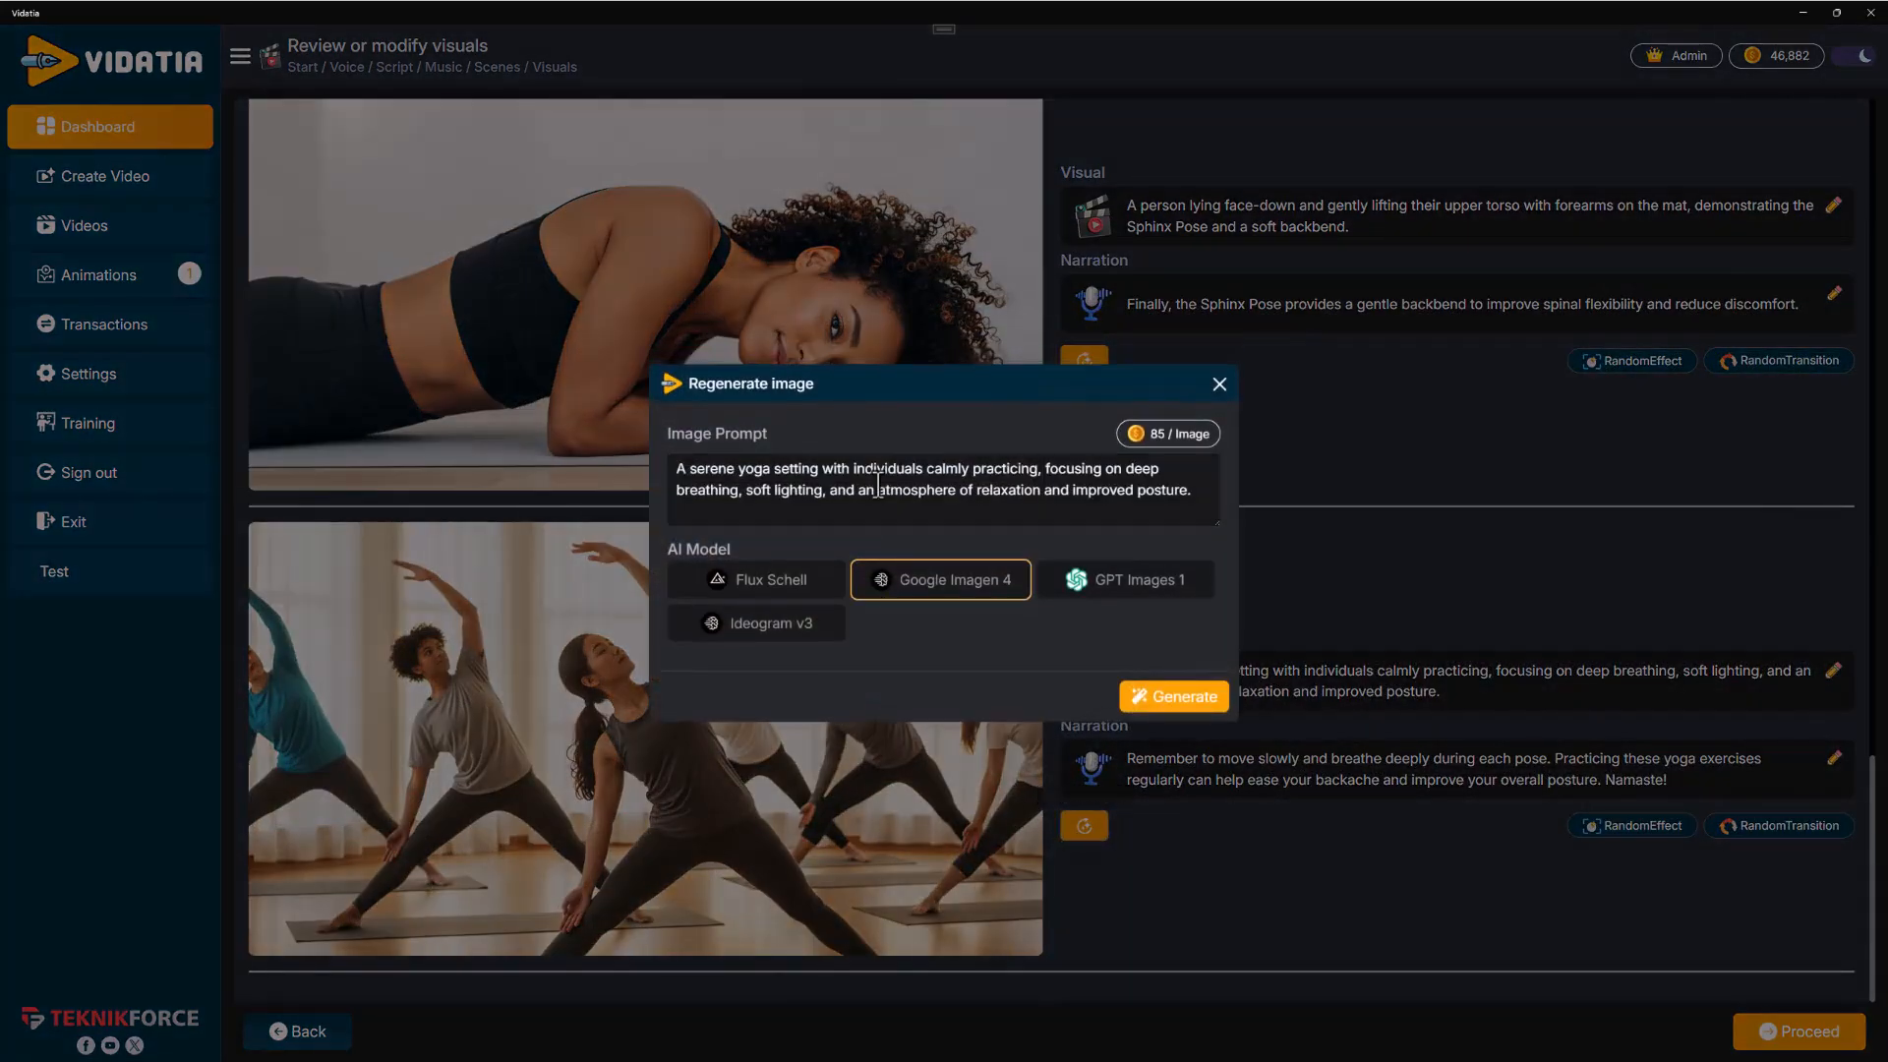
left_click(1233, 409)
Animate the closing group yoga scene image with the prompt "People doing exercise" using Seedance 1 lite for 5 Sec
left_click(851, 542)
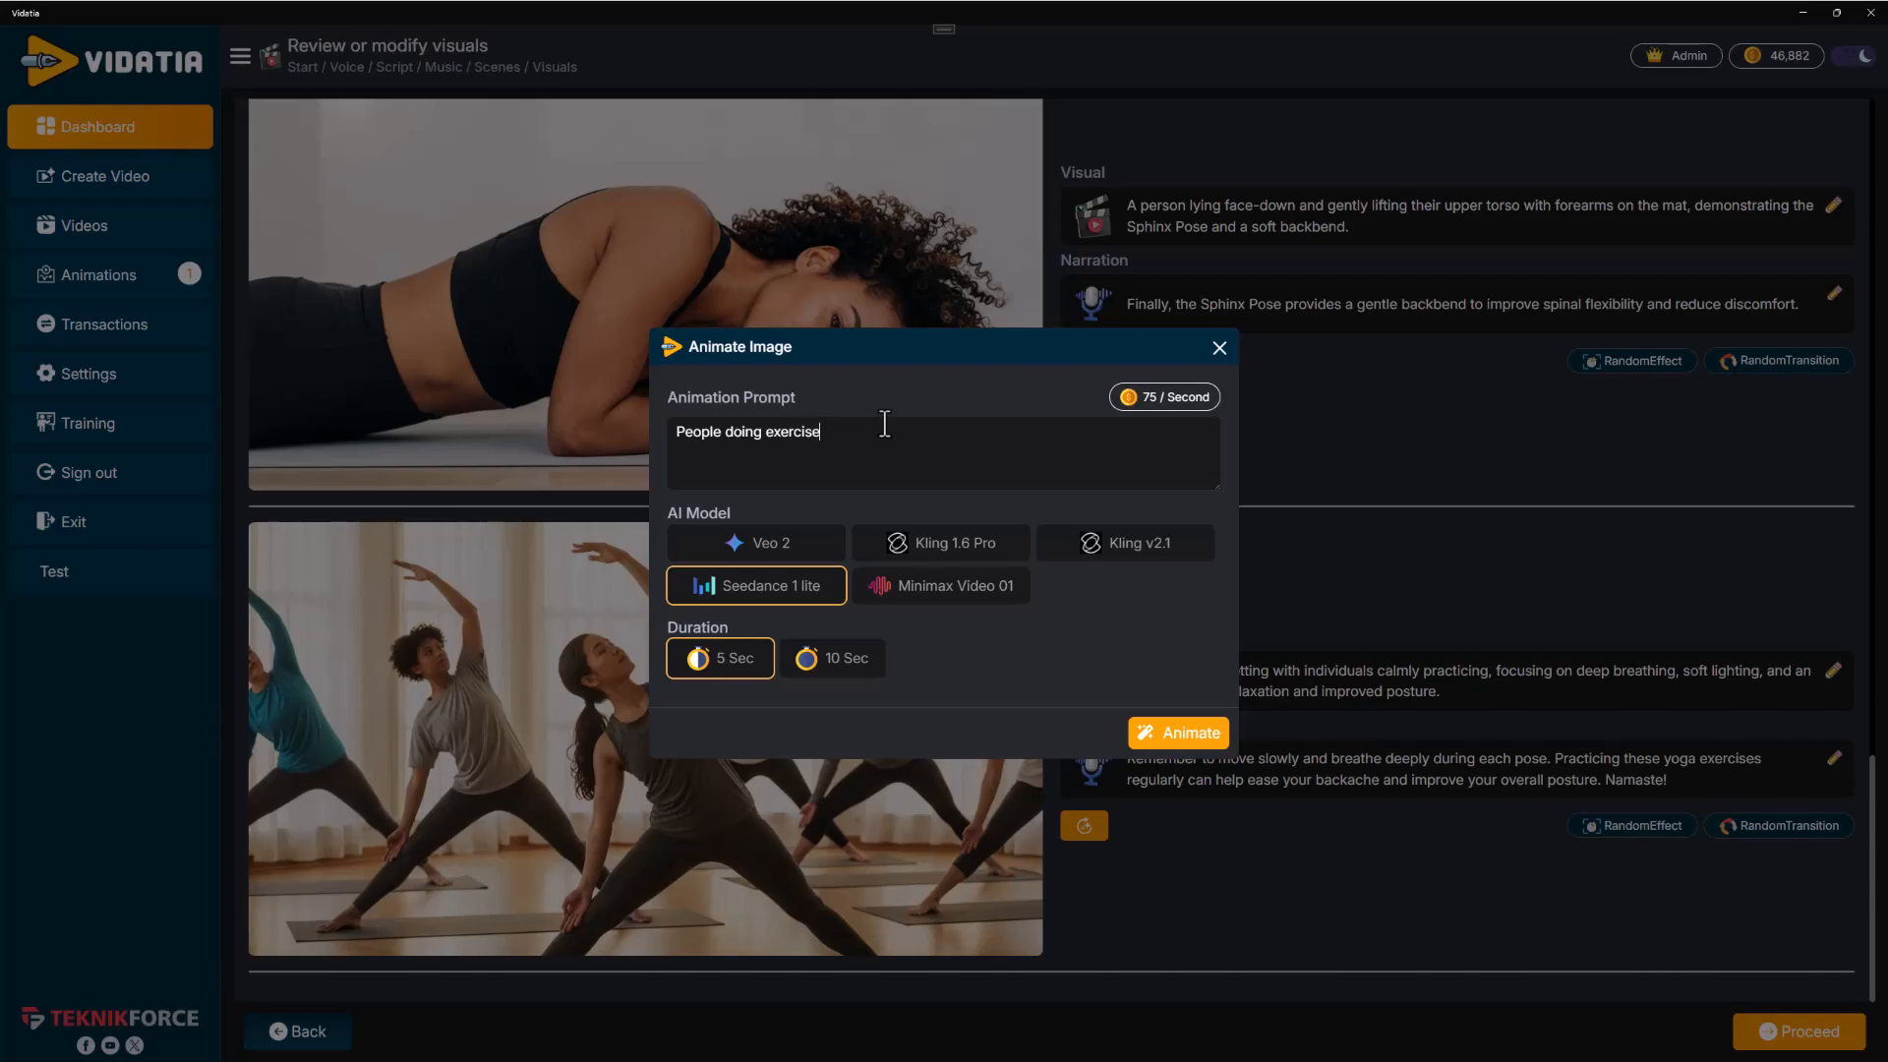
left_click(1175, 735)
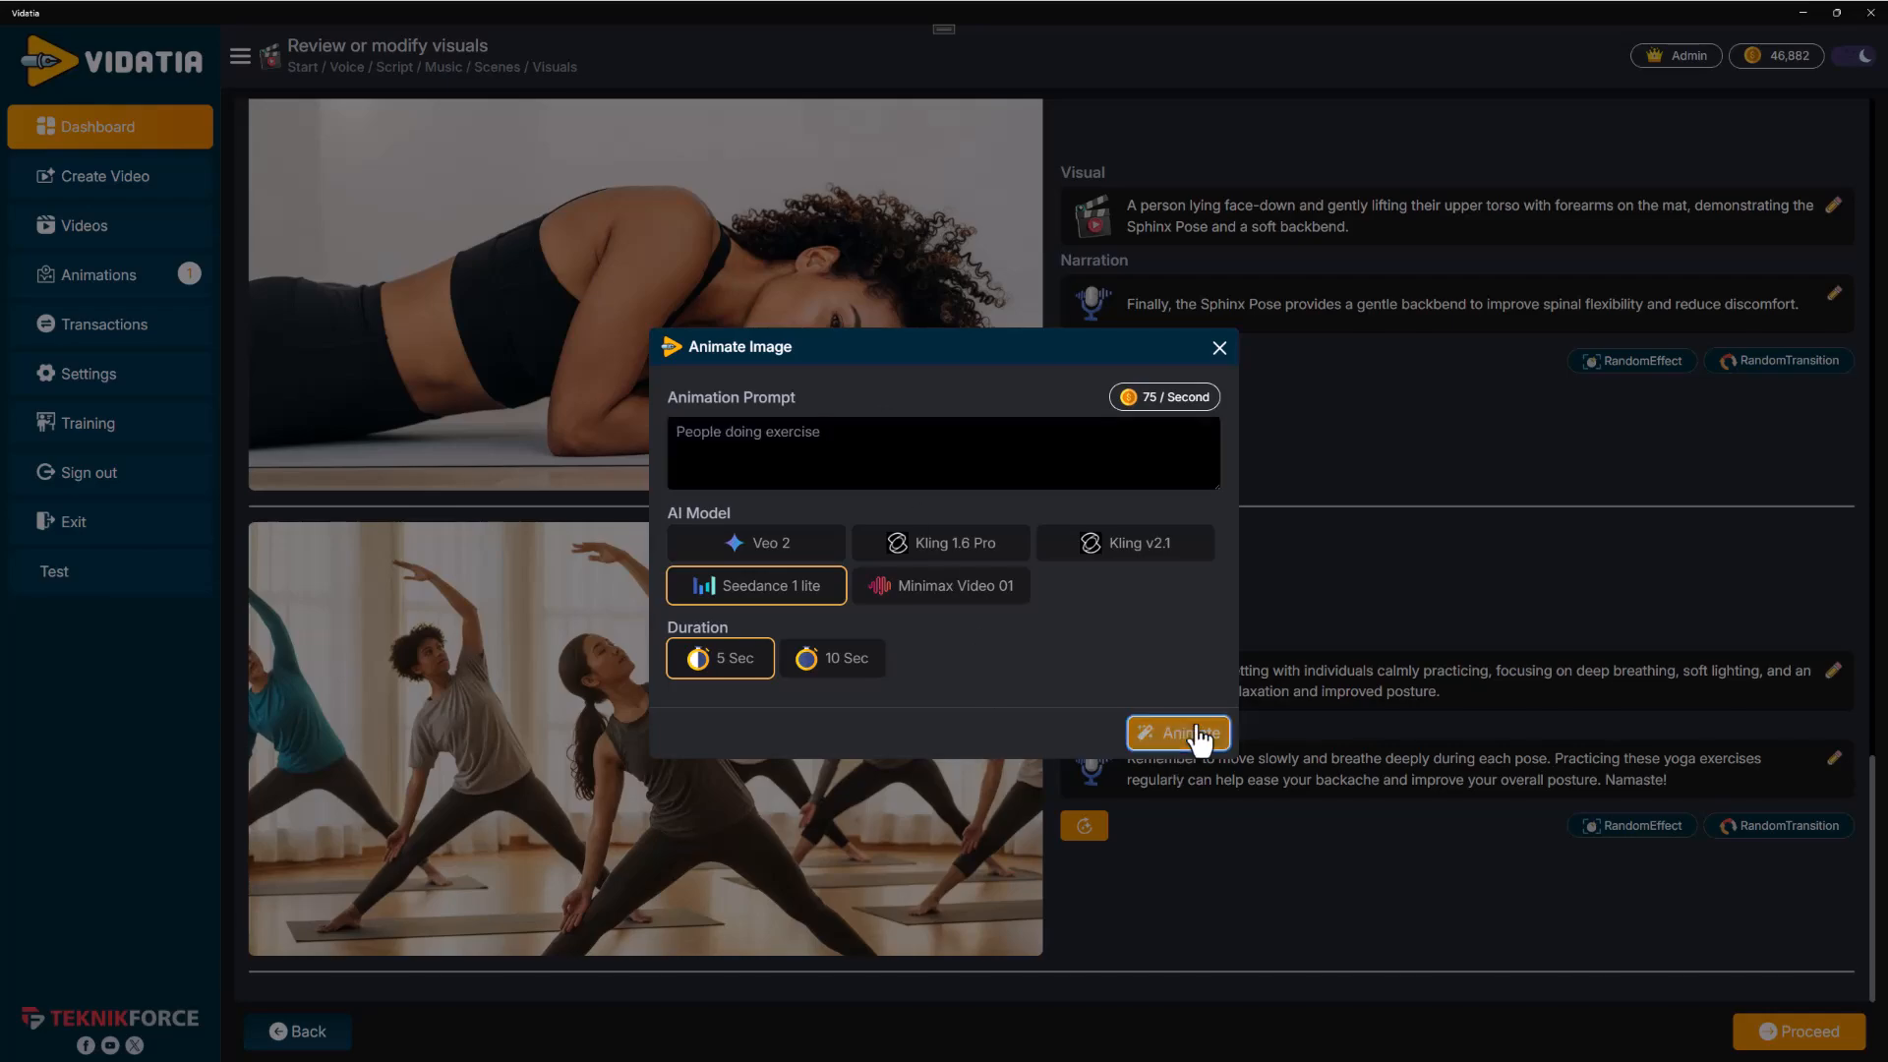
Animate the Downward Dog scene image with the prompt "Yoga ex" using Seedance 1 lite for 5 Sec
scroll(956, 724, "up", 10)
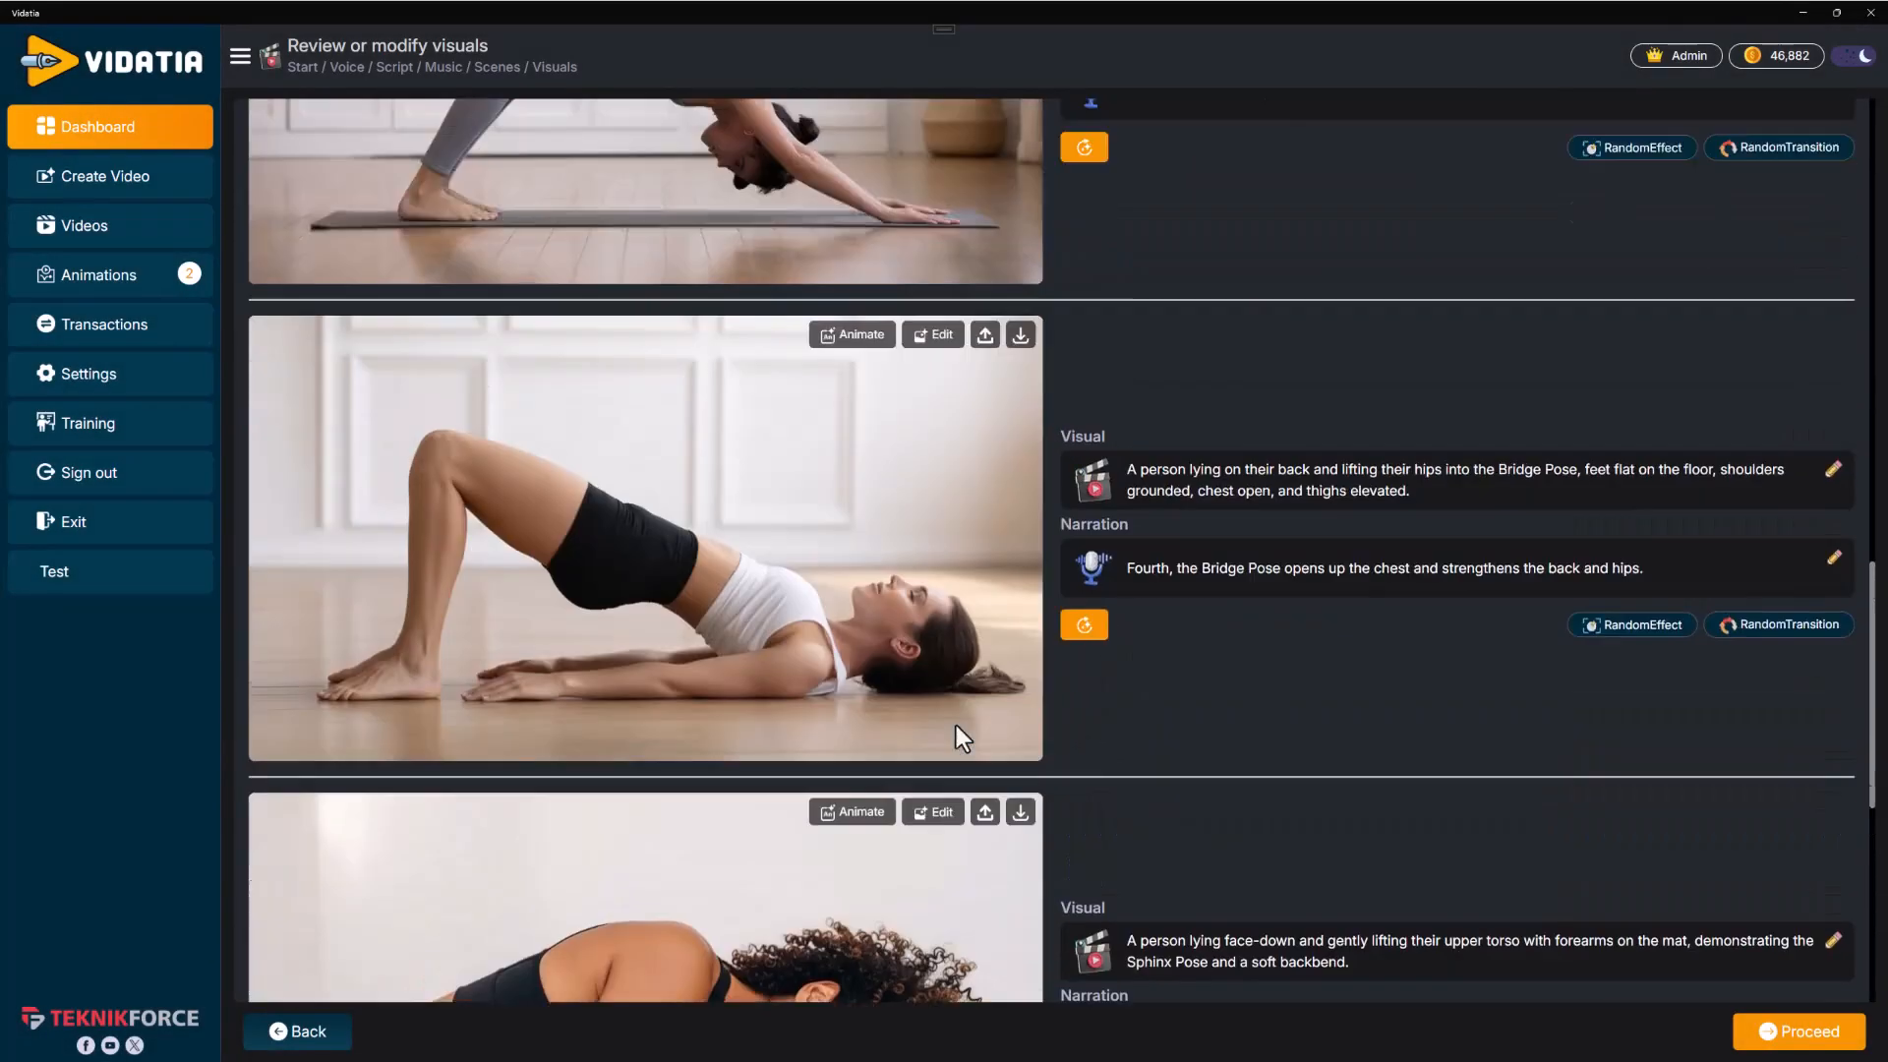
scroll(949, 688, "up", 2)
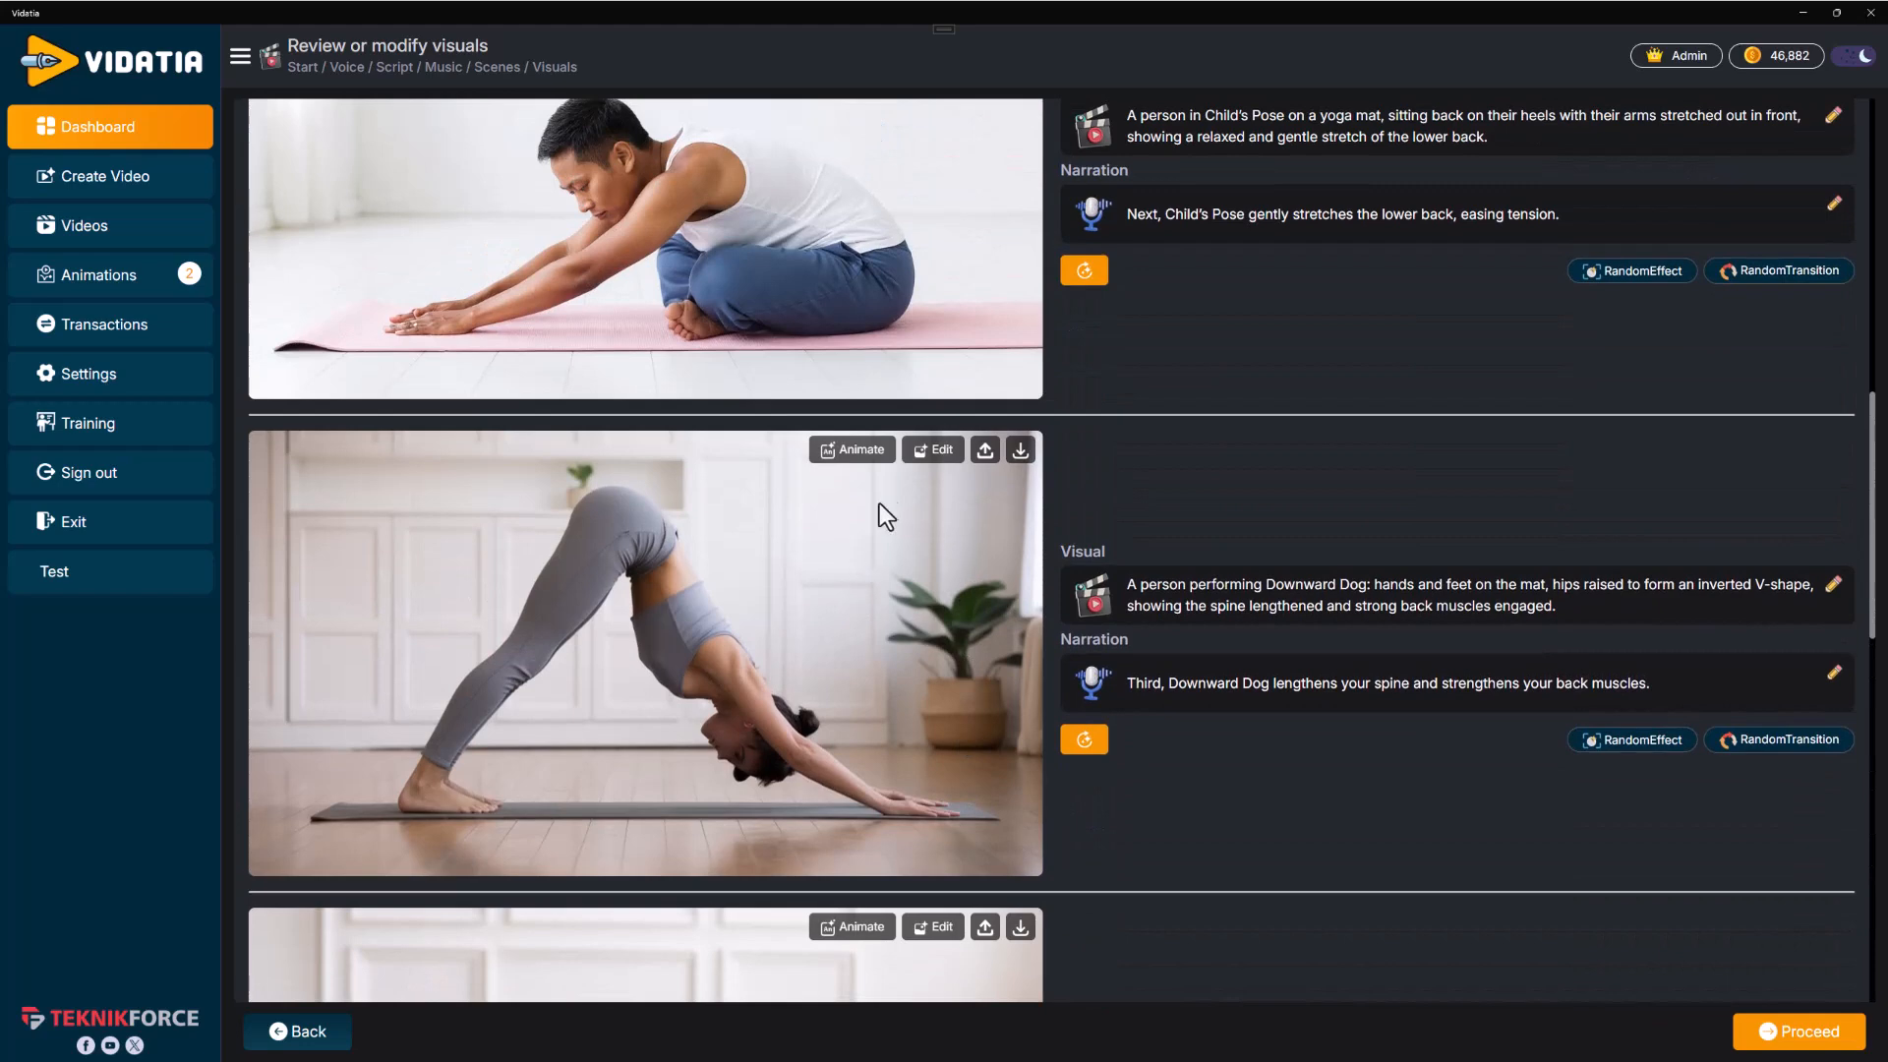
left_click(875, 455)
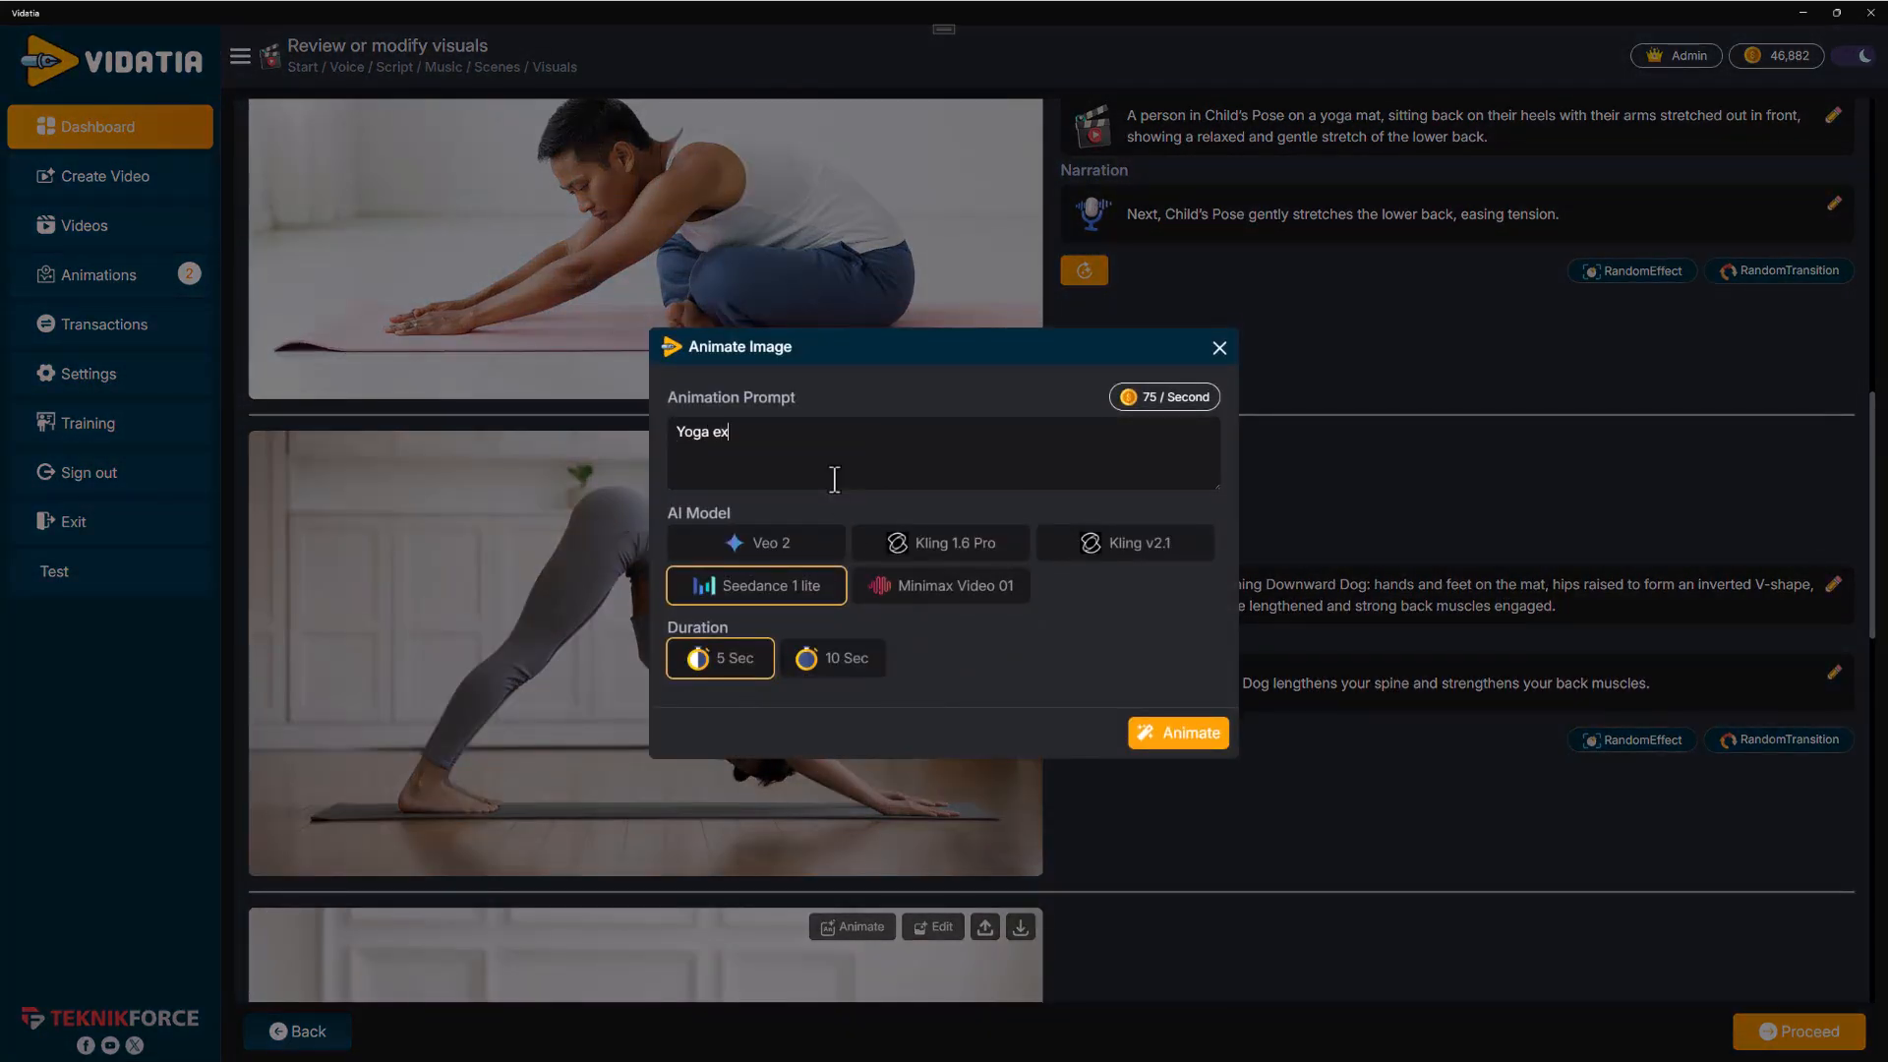
left_click(1192, 734)
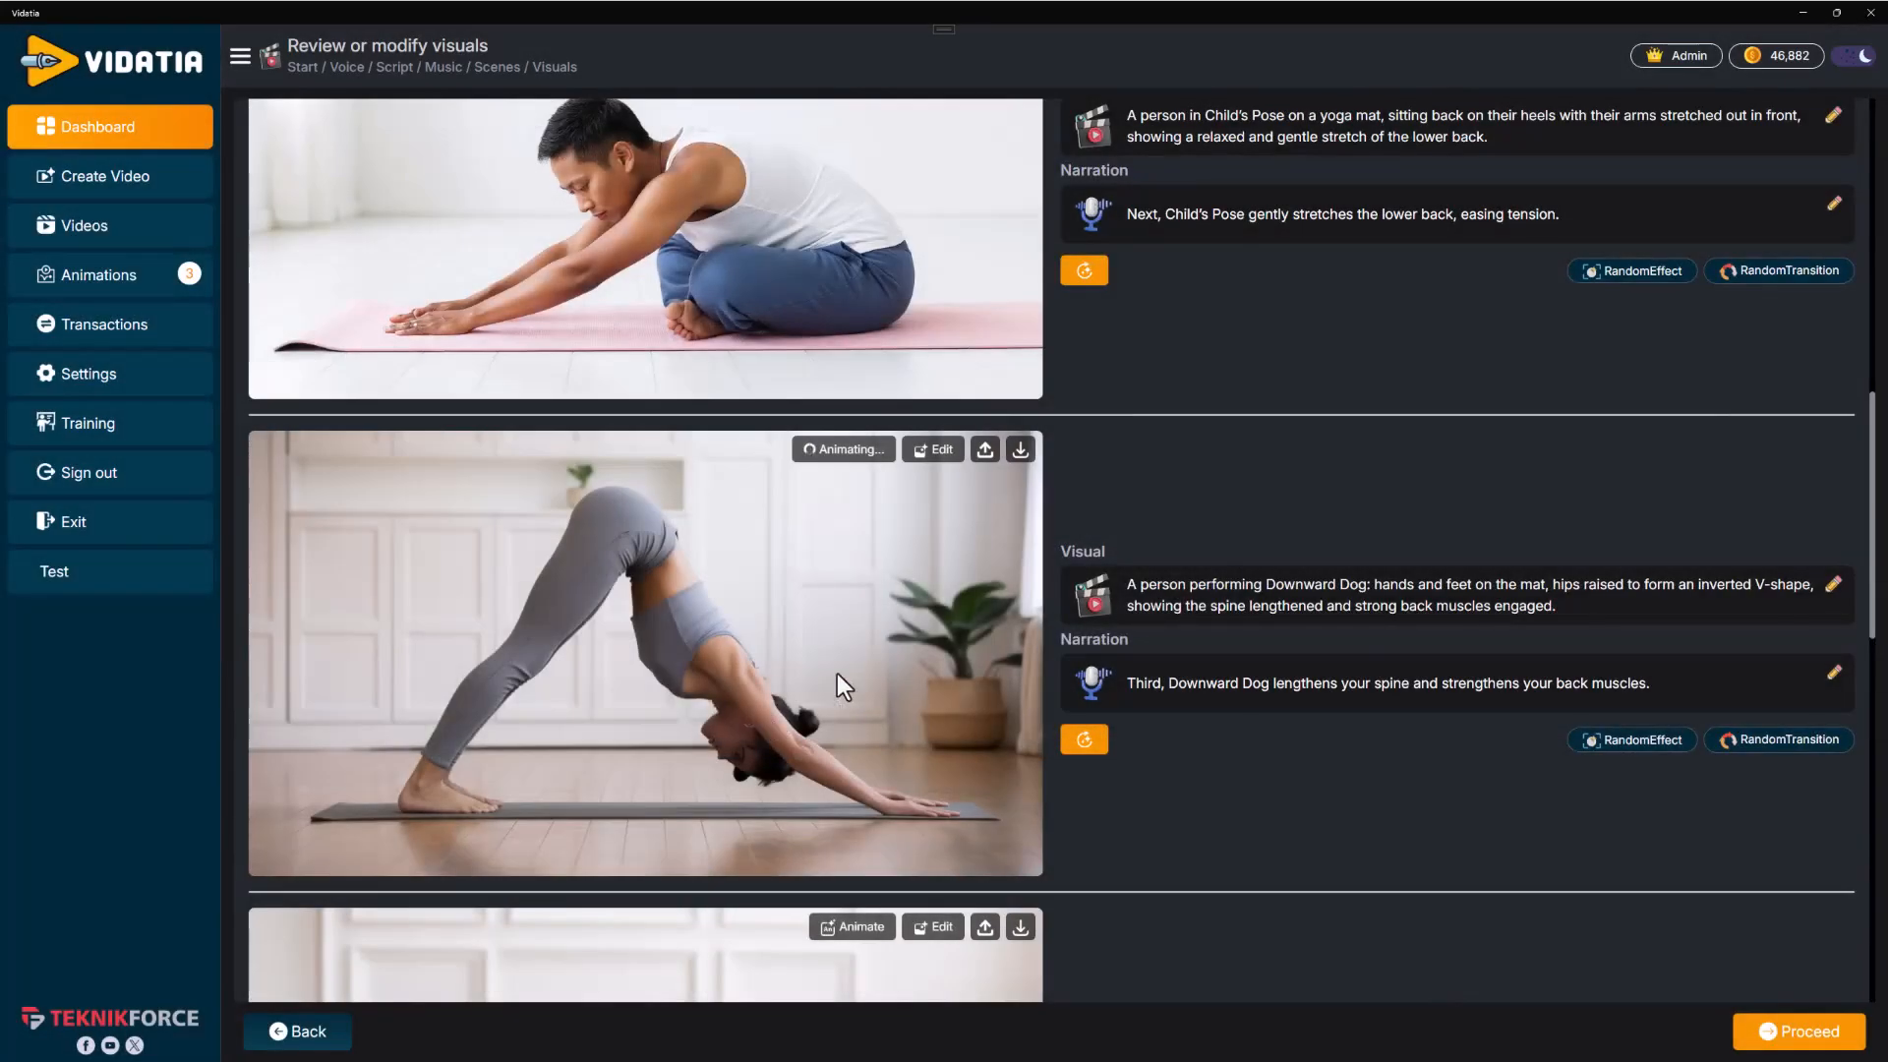
Set the Cat-Cow scene's effect to Zoom Pan X
scroll(969, 434, "up", 10)
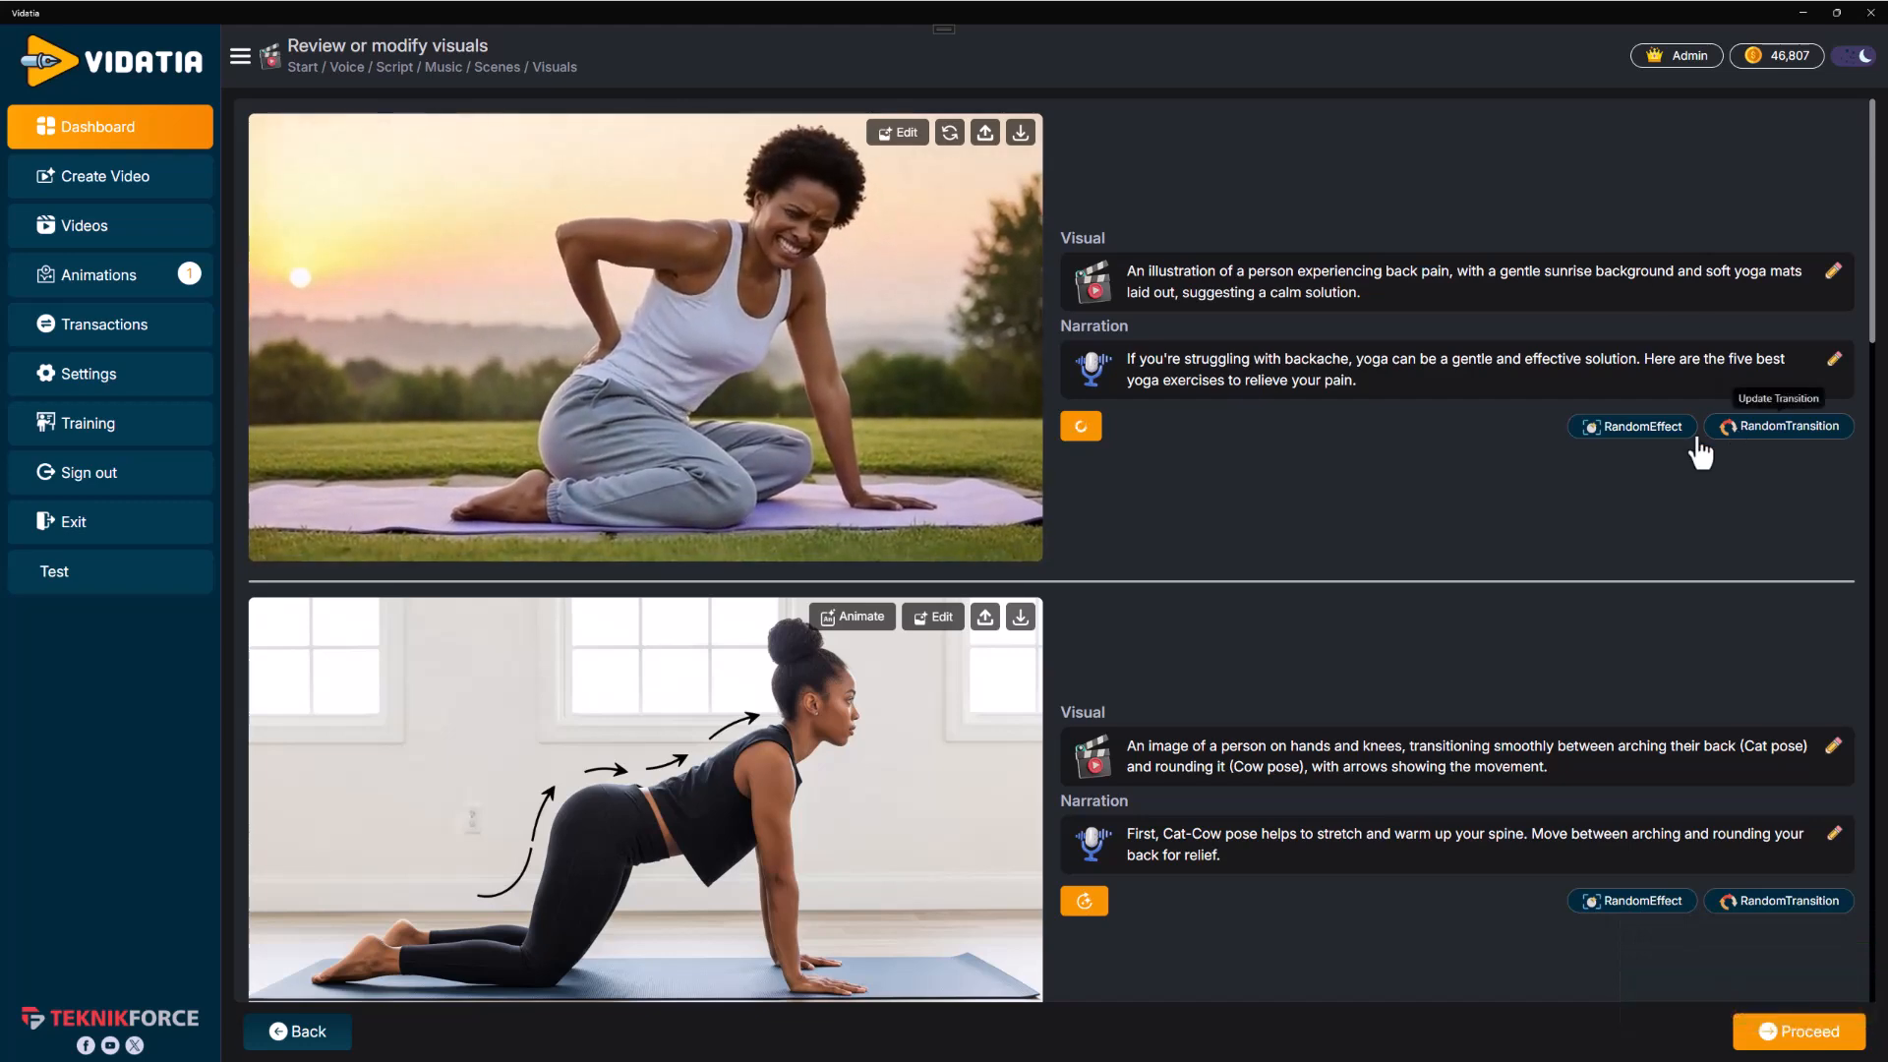
scroll(1628, 673, "down", 3)
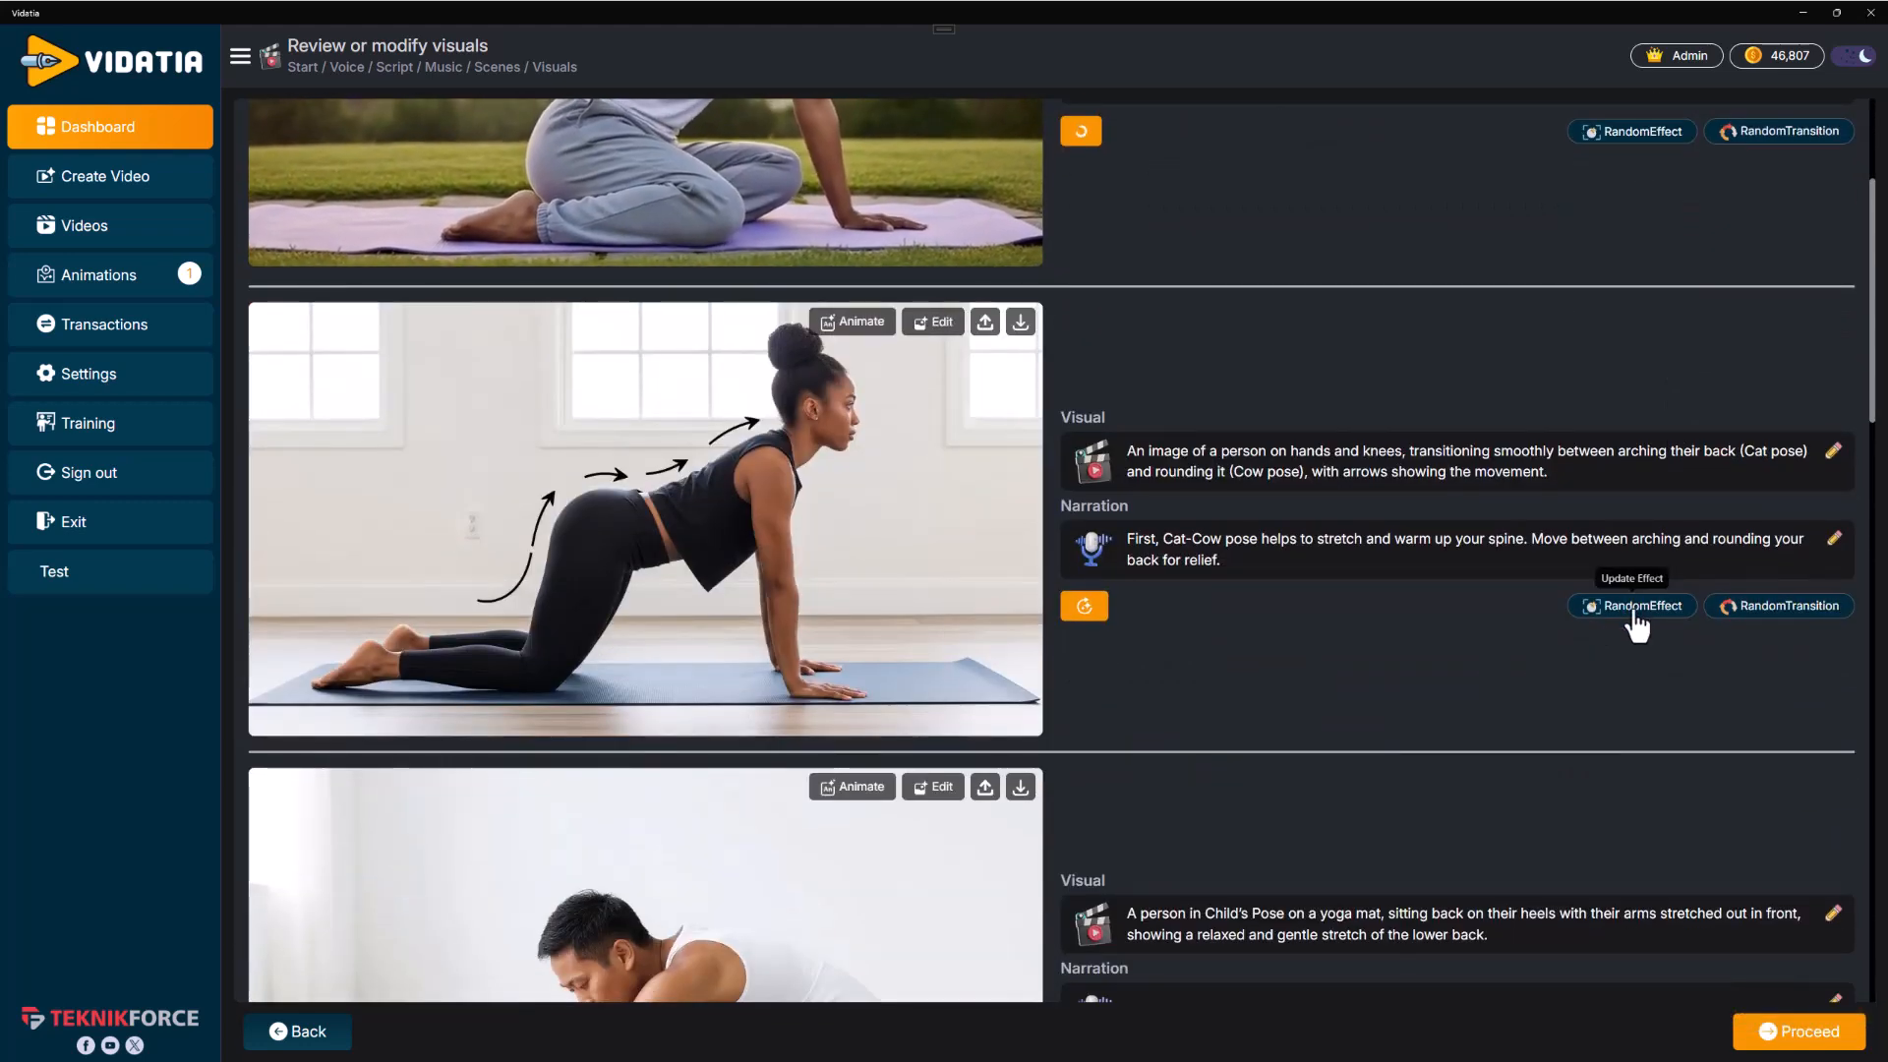
left_click(1617, 607)
scroll(1212, 596, "down", 2)
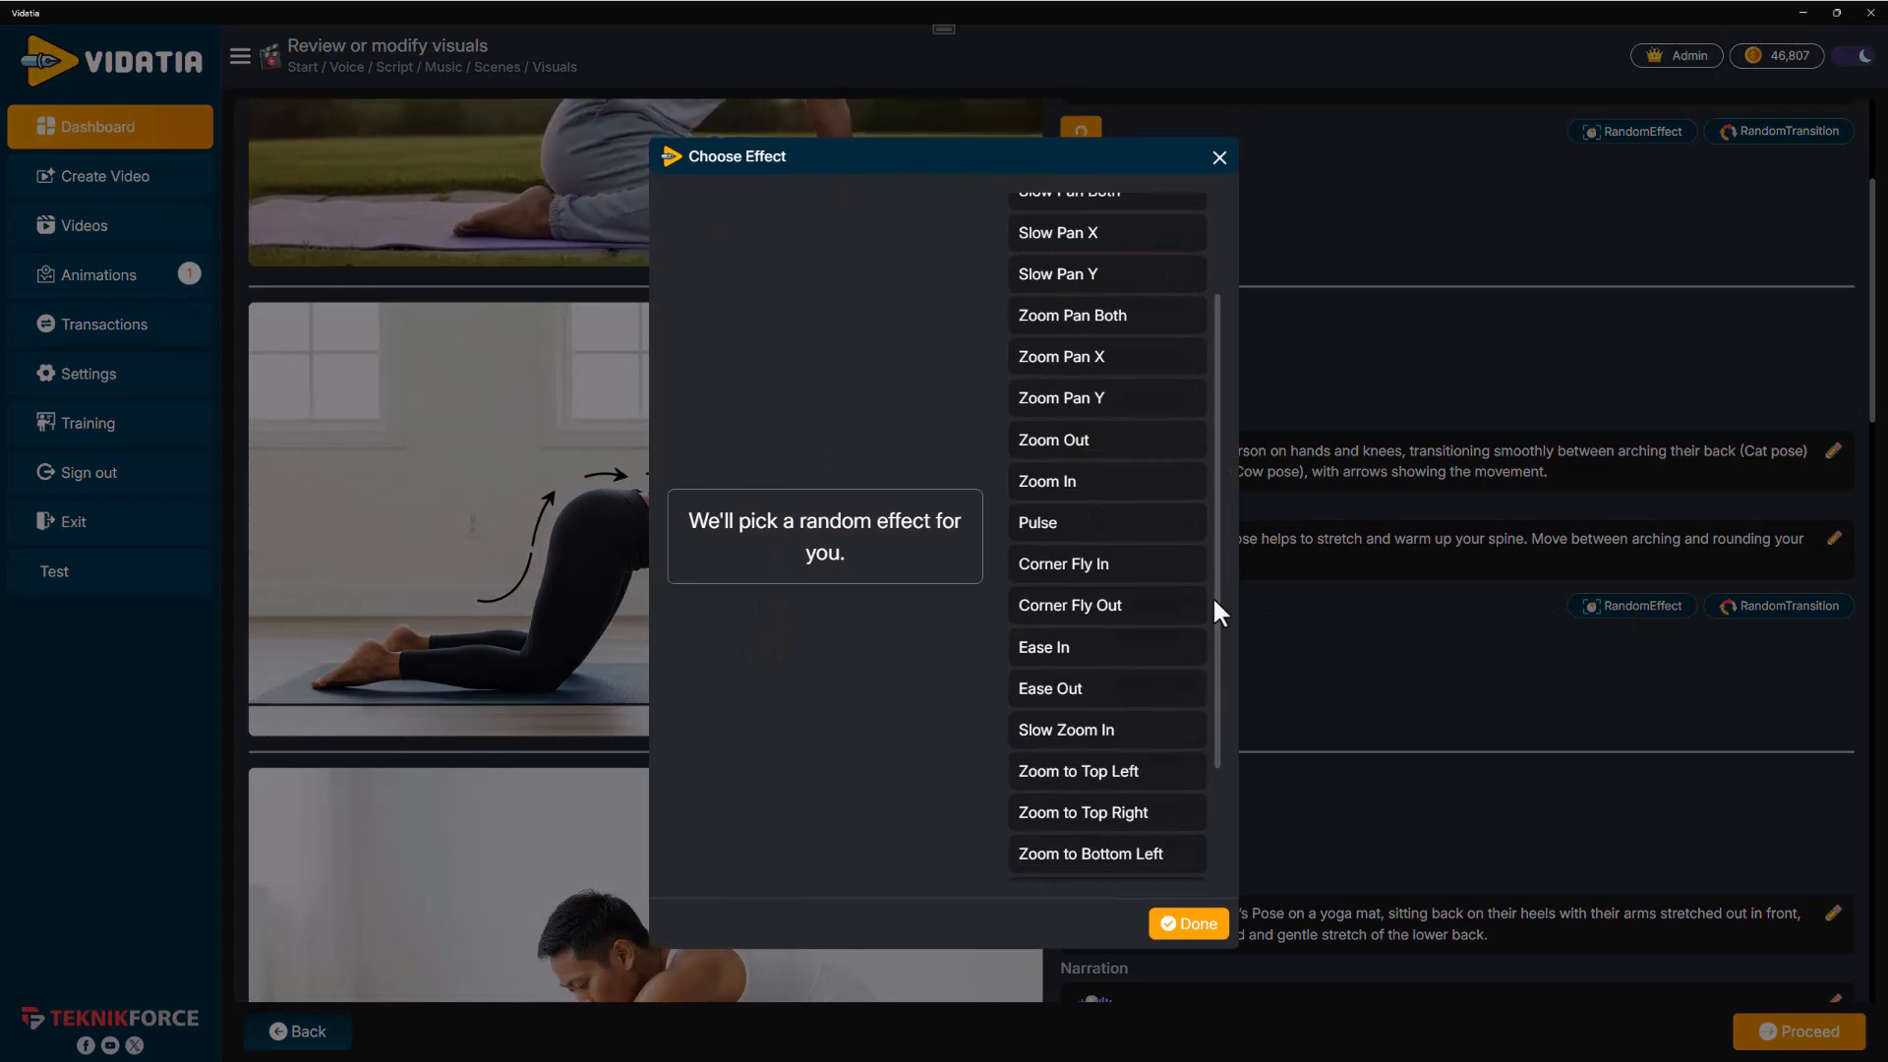
scroll(1212, 596, "up", 2)
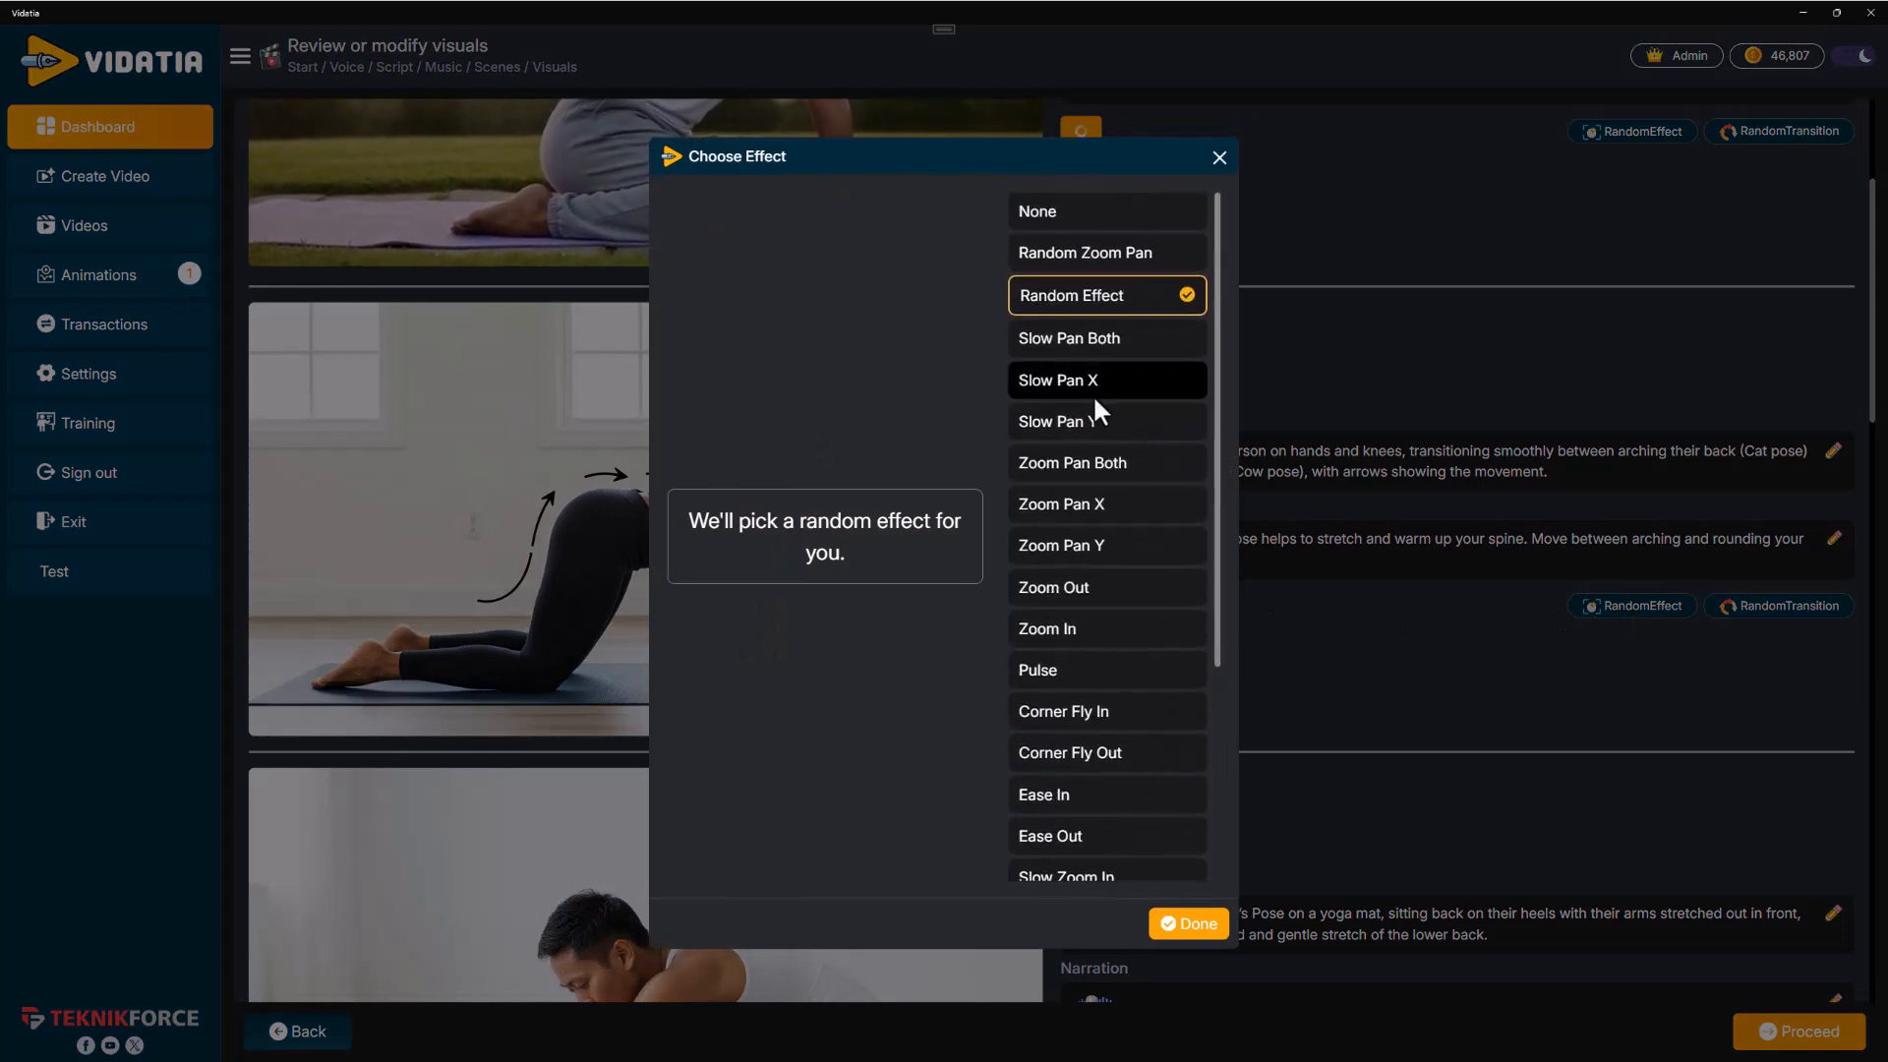
left_click(1100, 505)
left_click(1170, 924)
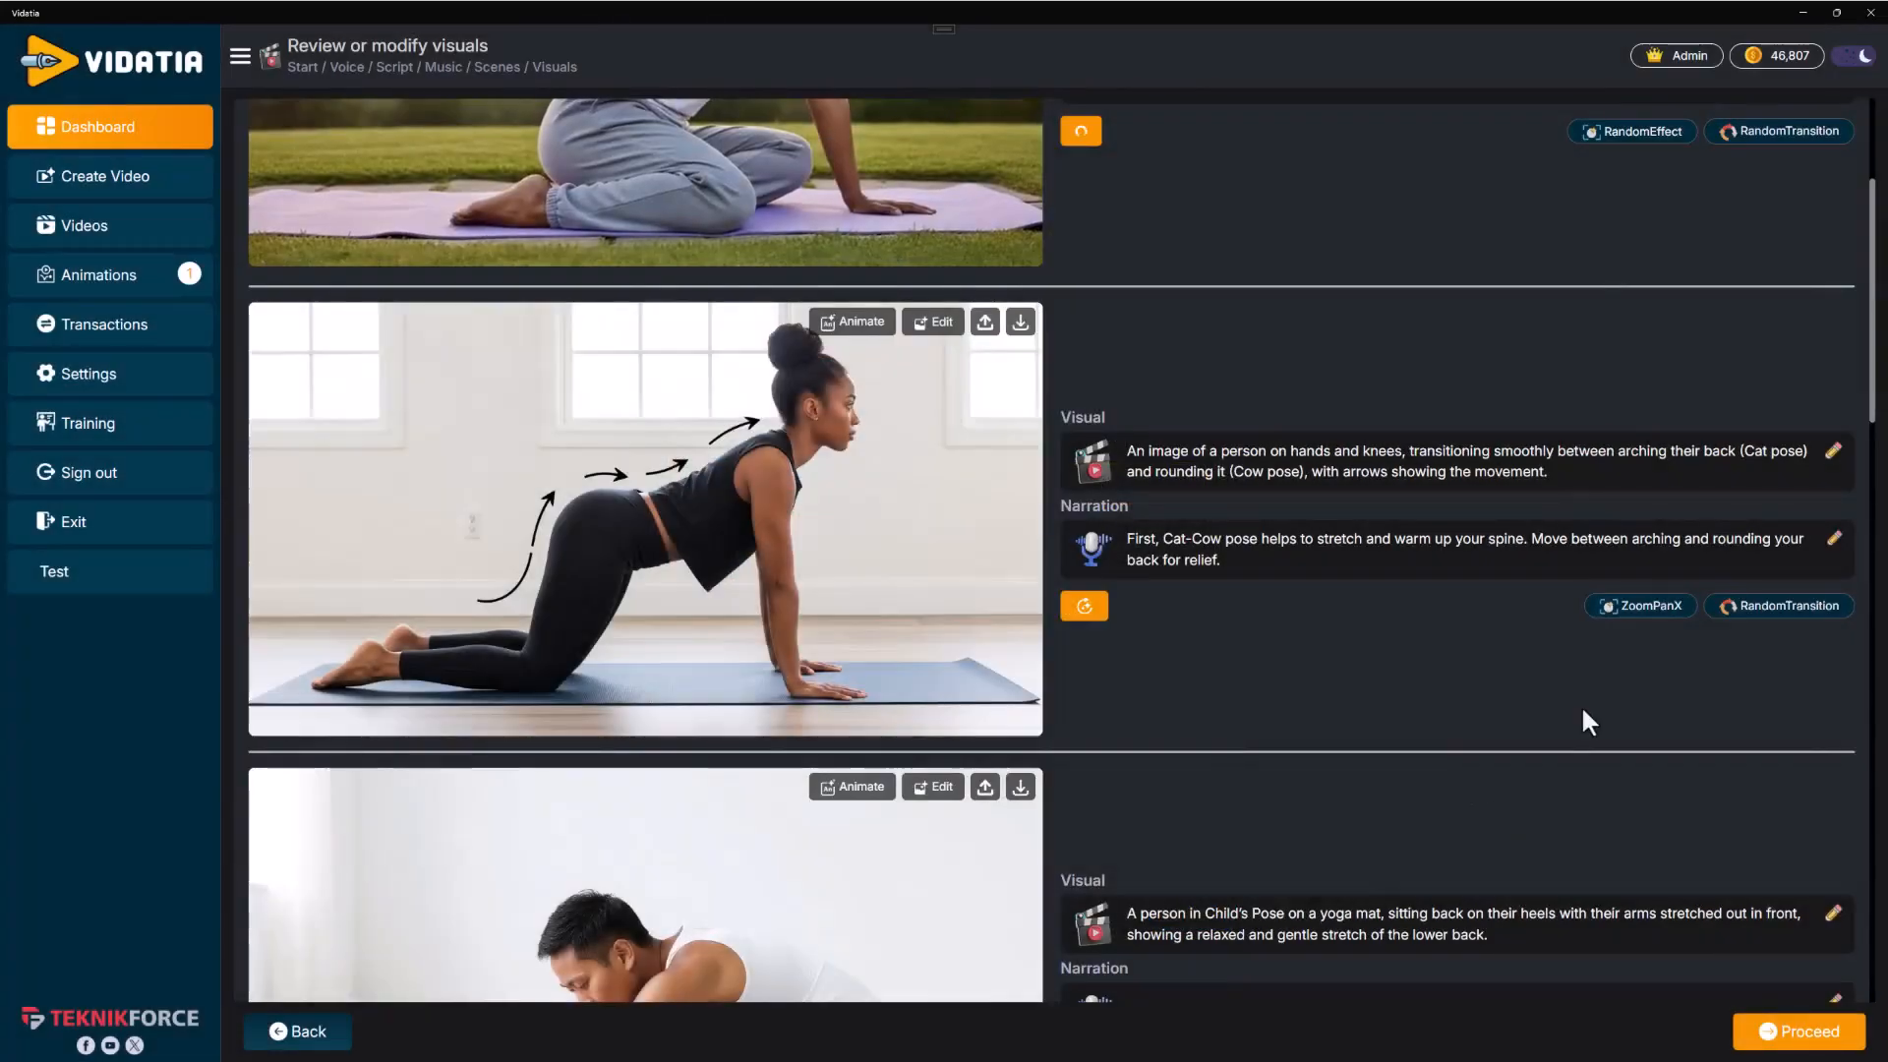
Set the Child's Pose scene's effect to Zoom In
scroll(1563, 708, "down", 3)
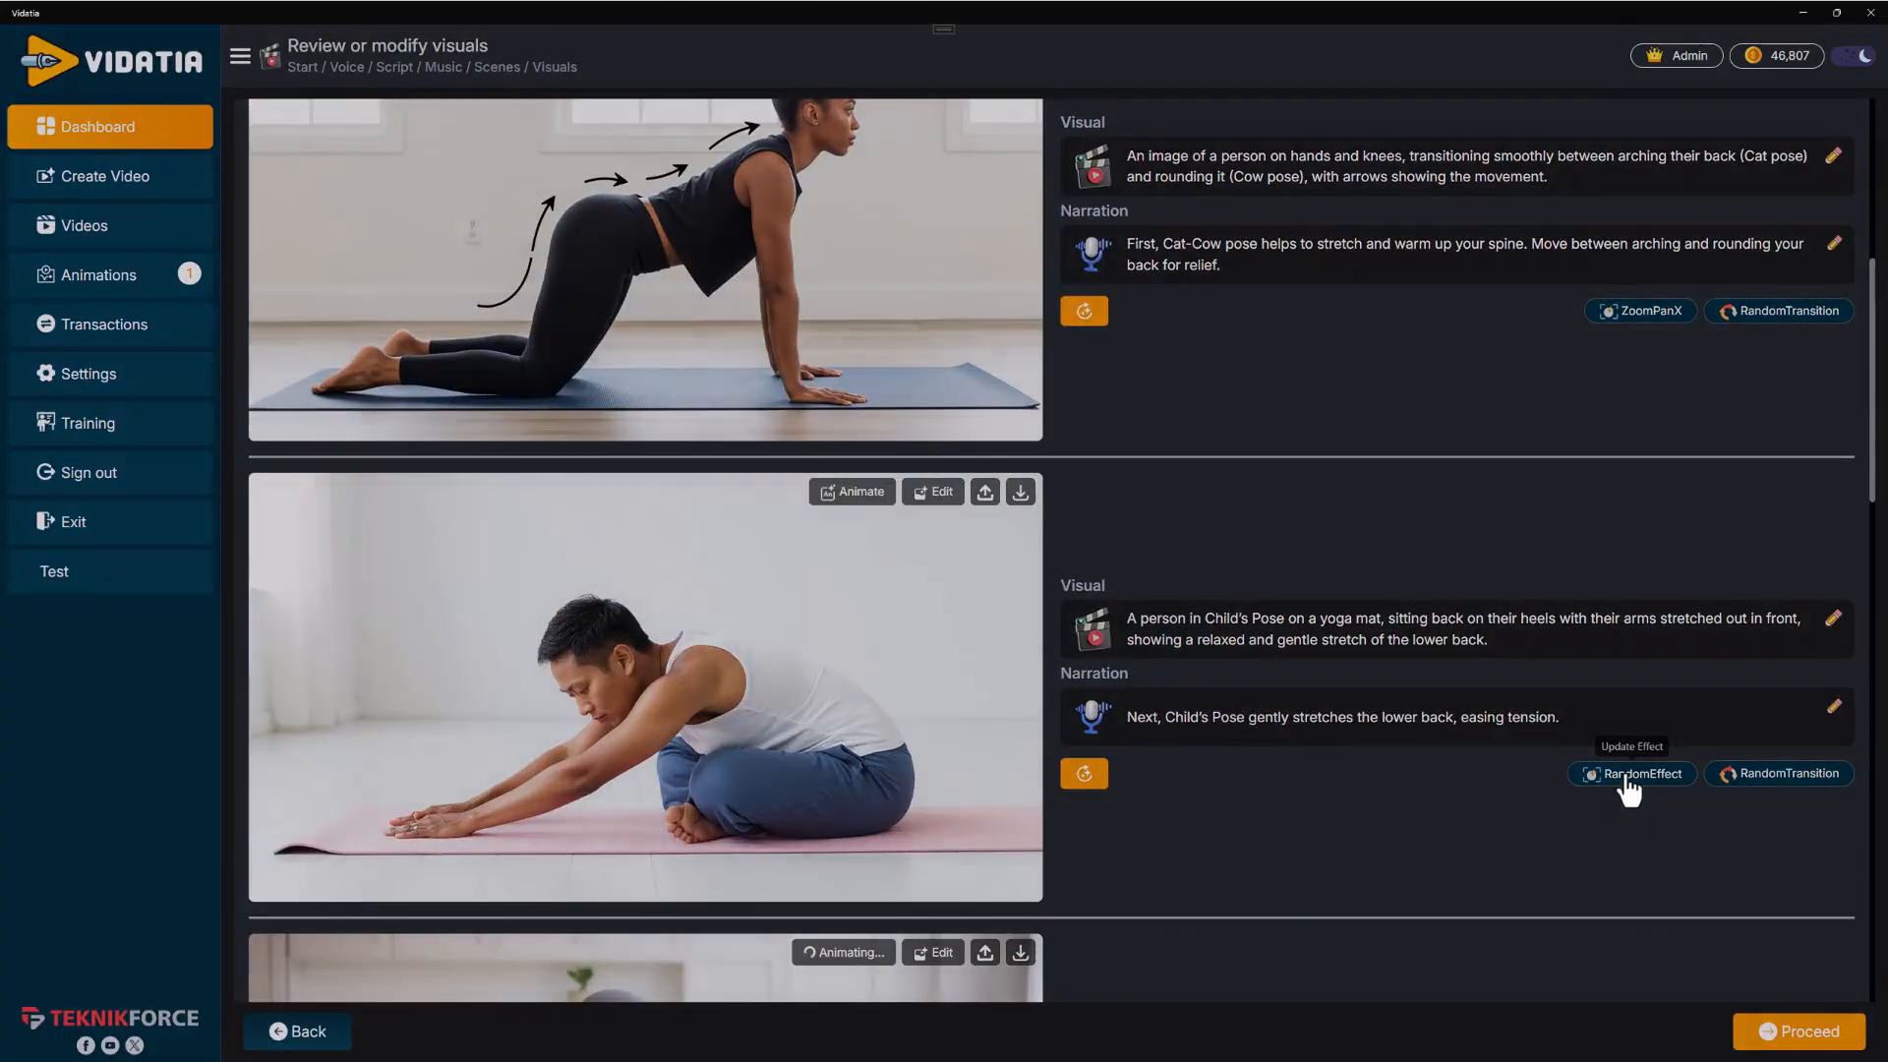
left_click(1627, 773)
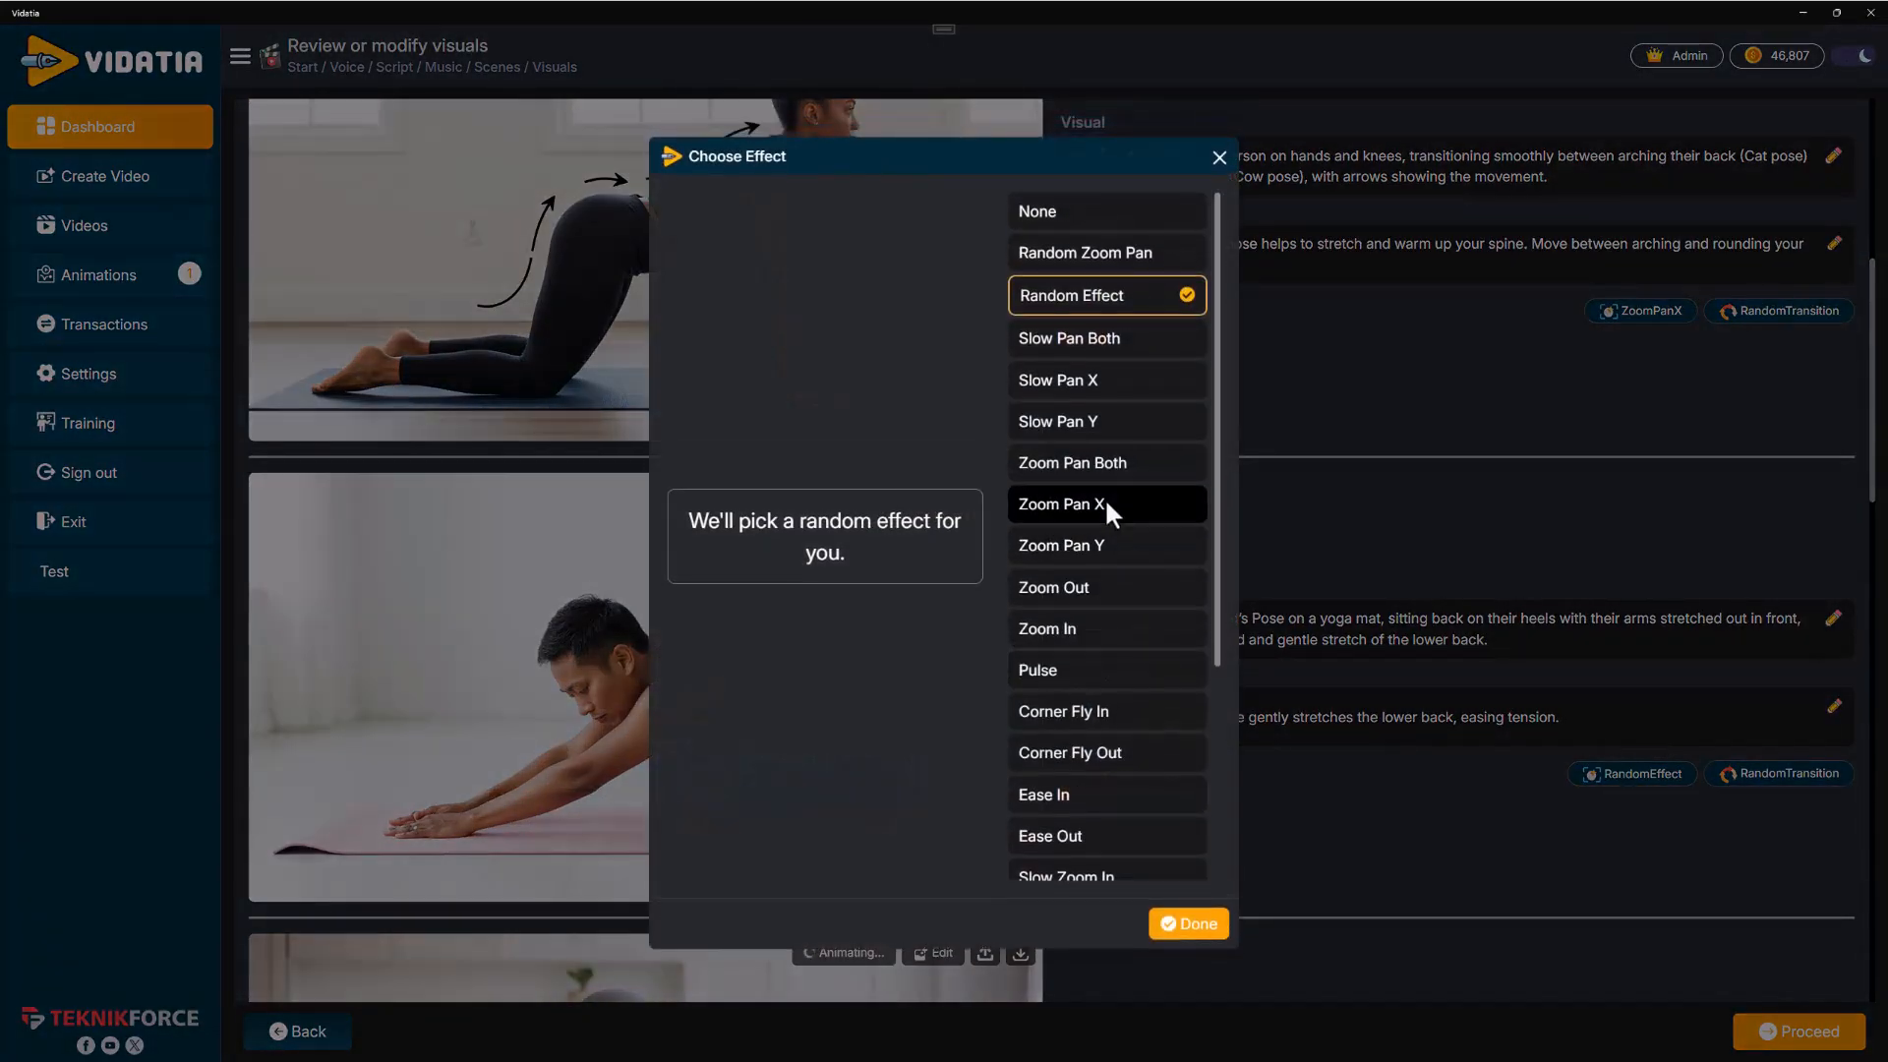
left_click(1062, 629)
left_click(1185, 925)
Scroll through all scenes to review their effects and animation progress
scroll(1265, 761, "down", 10)
scroll(1264, 761, "down", 9)
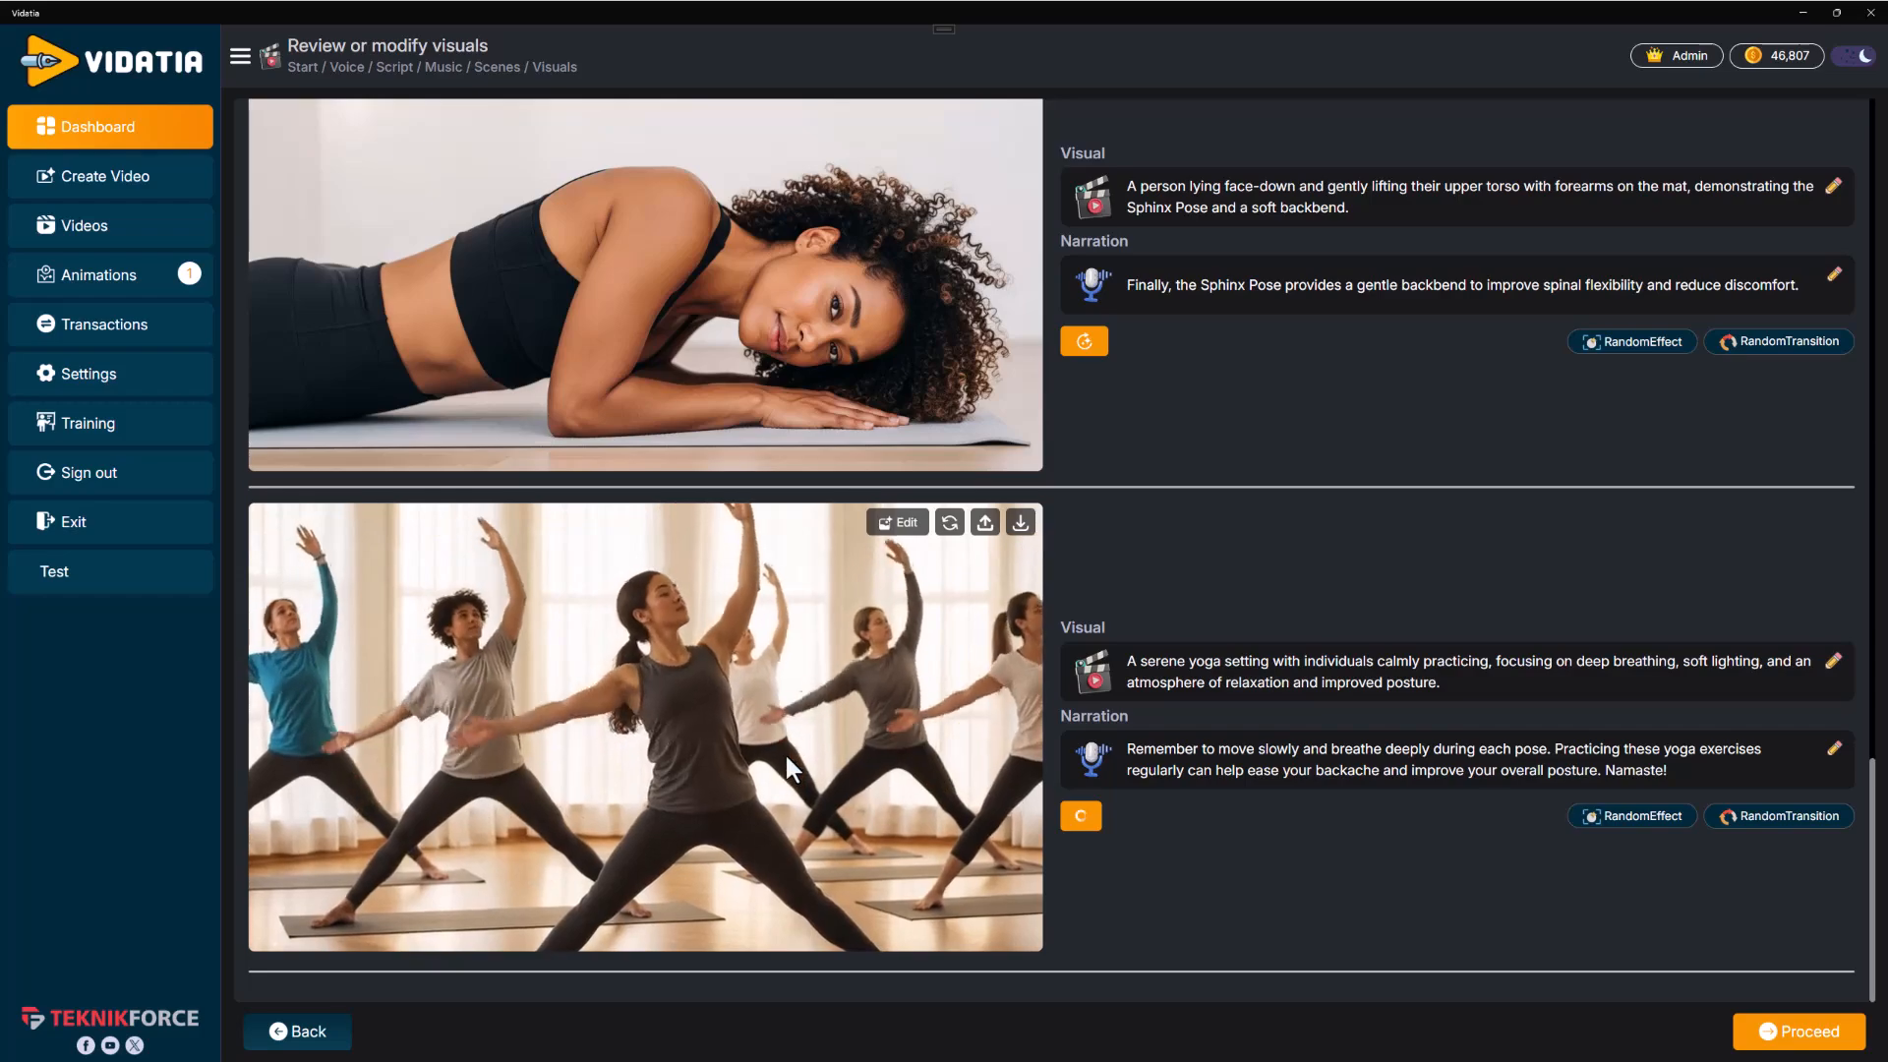
scroll(787, 753, "up", 6)
scroll(787, 753, "up", 10)
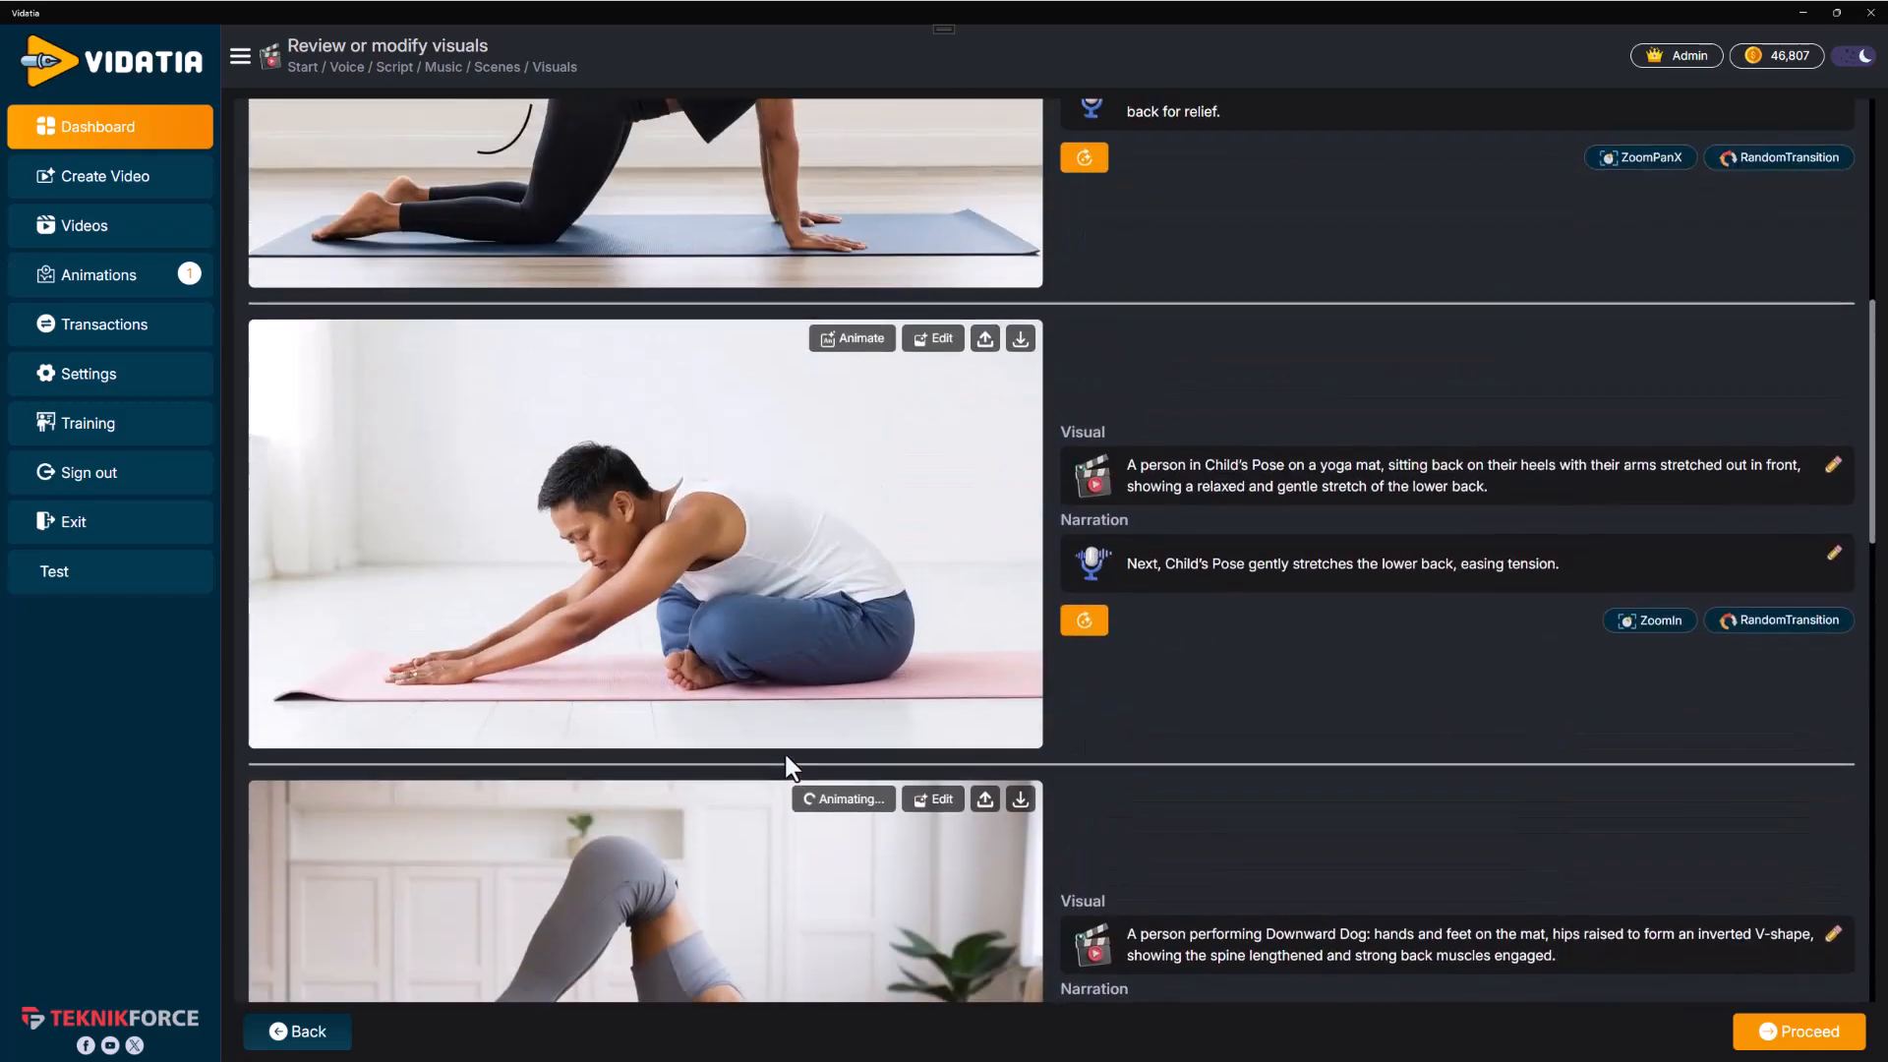
scroll(805, 528, "down", 8)
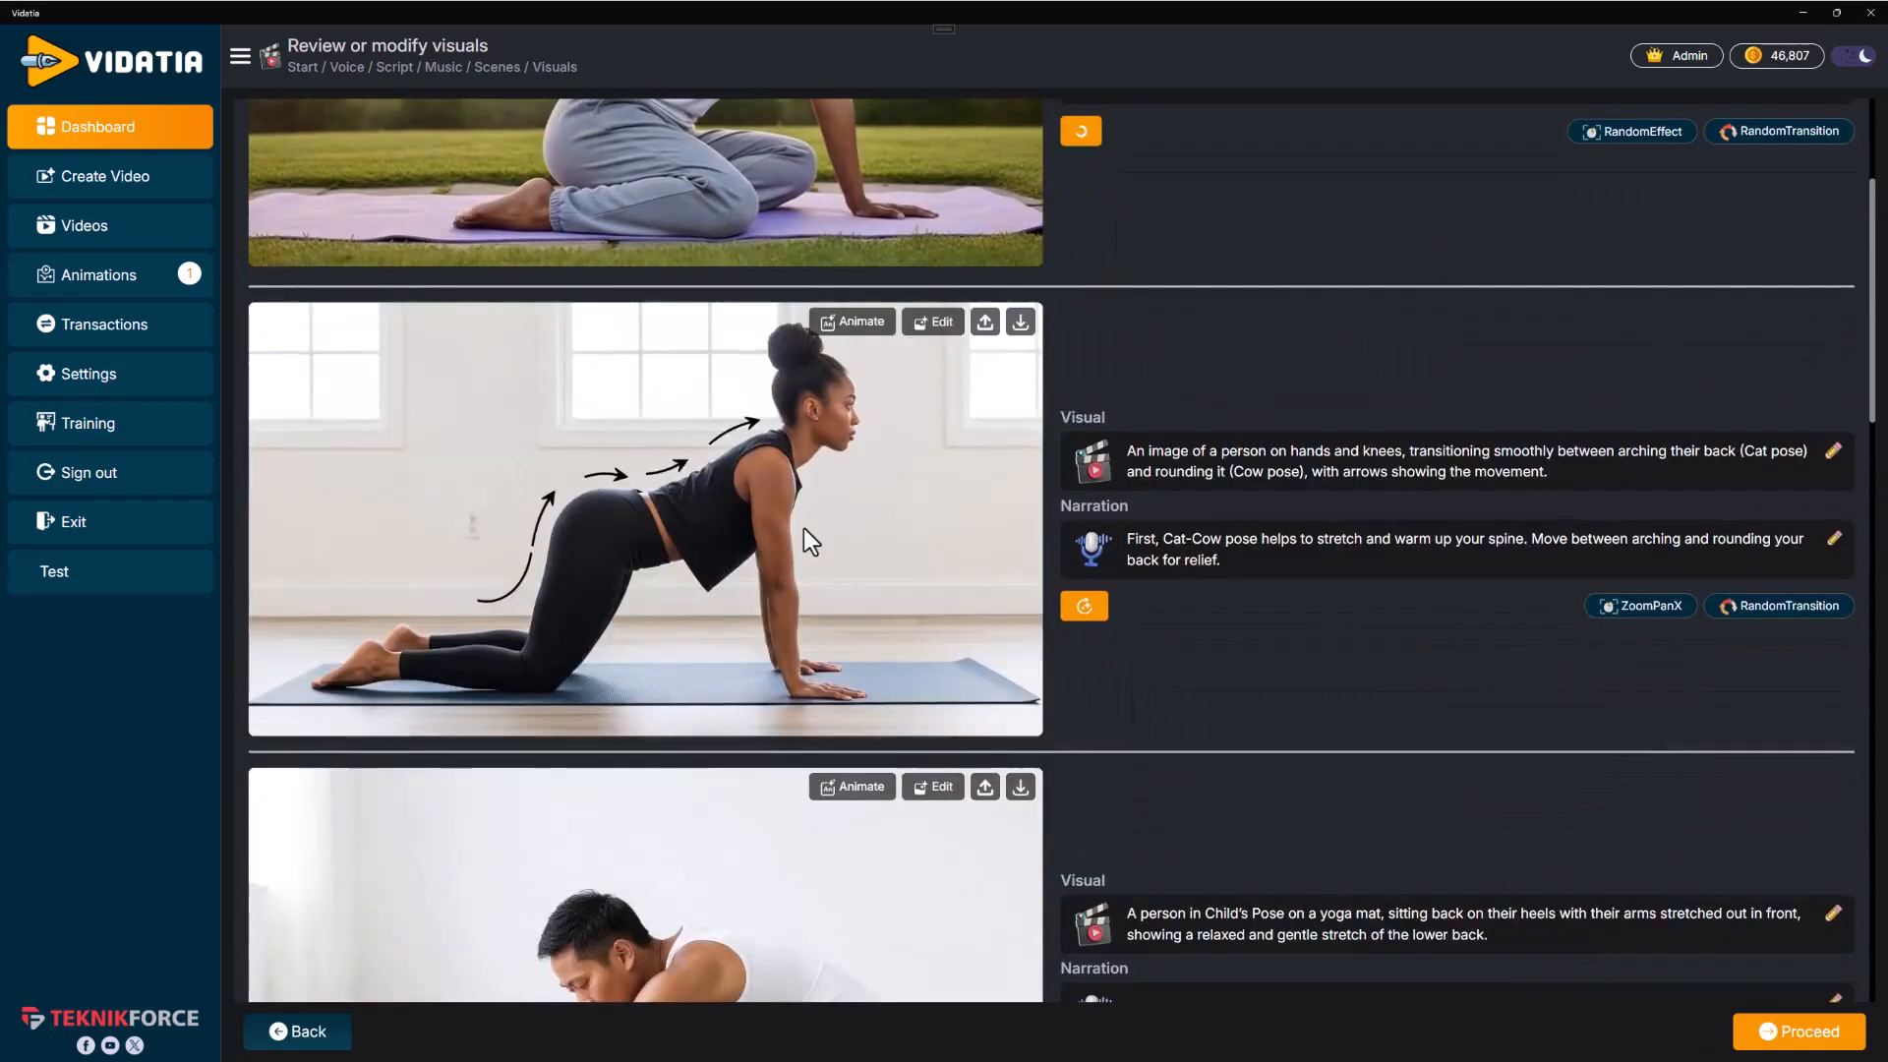
scroll(816, 521, "down", 2)
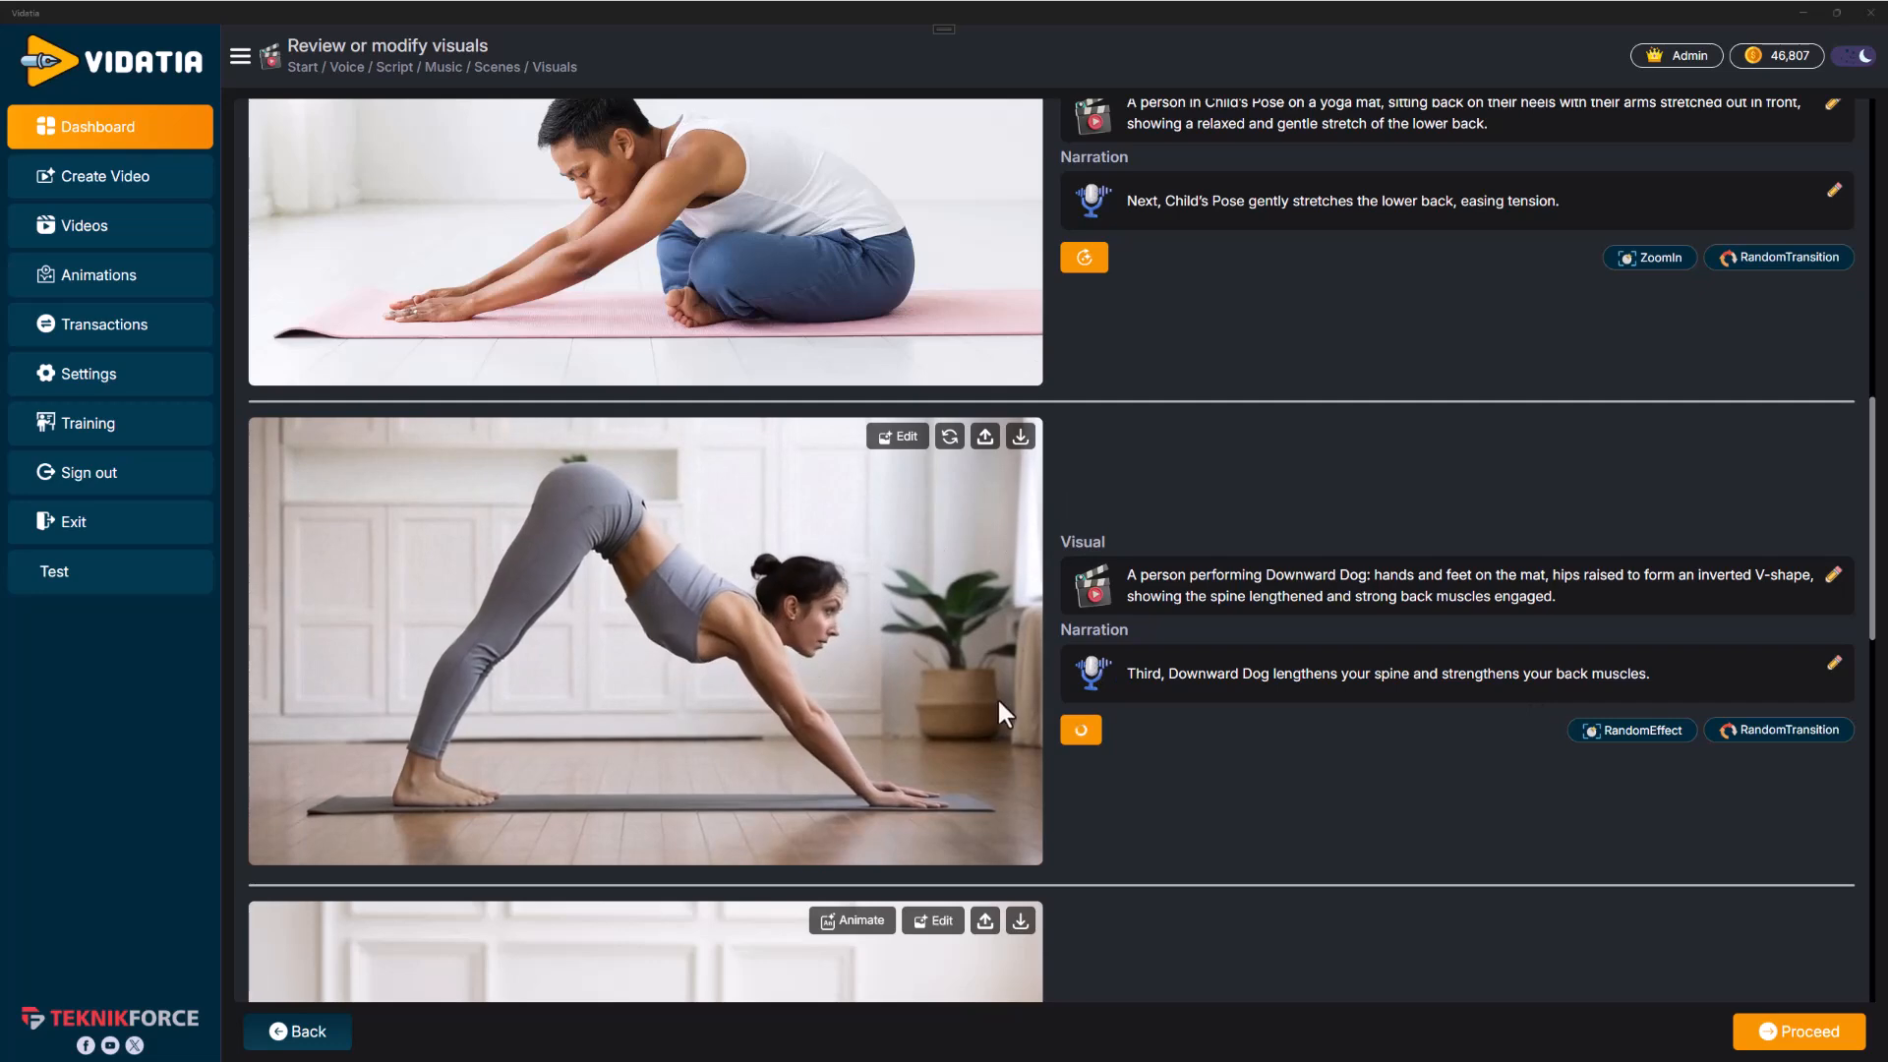
scroll(871, 751, "up", 1)
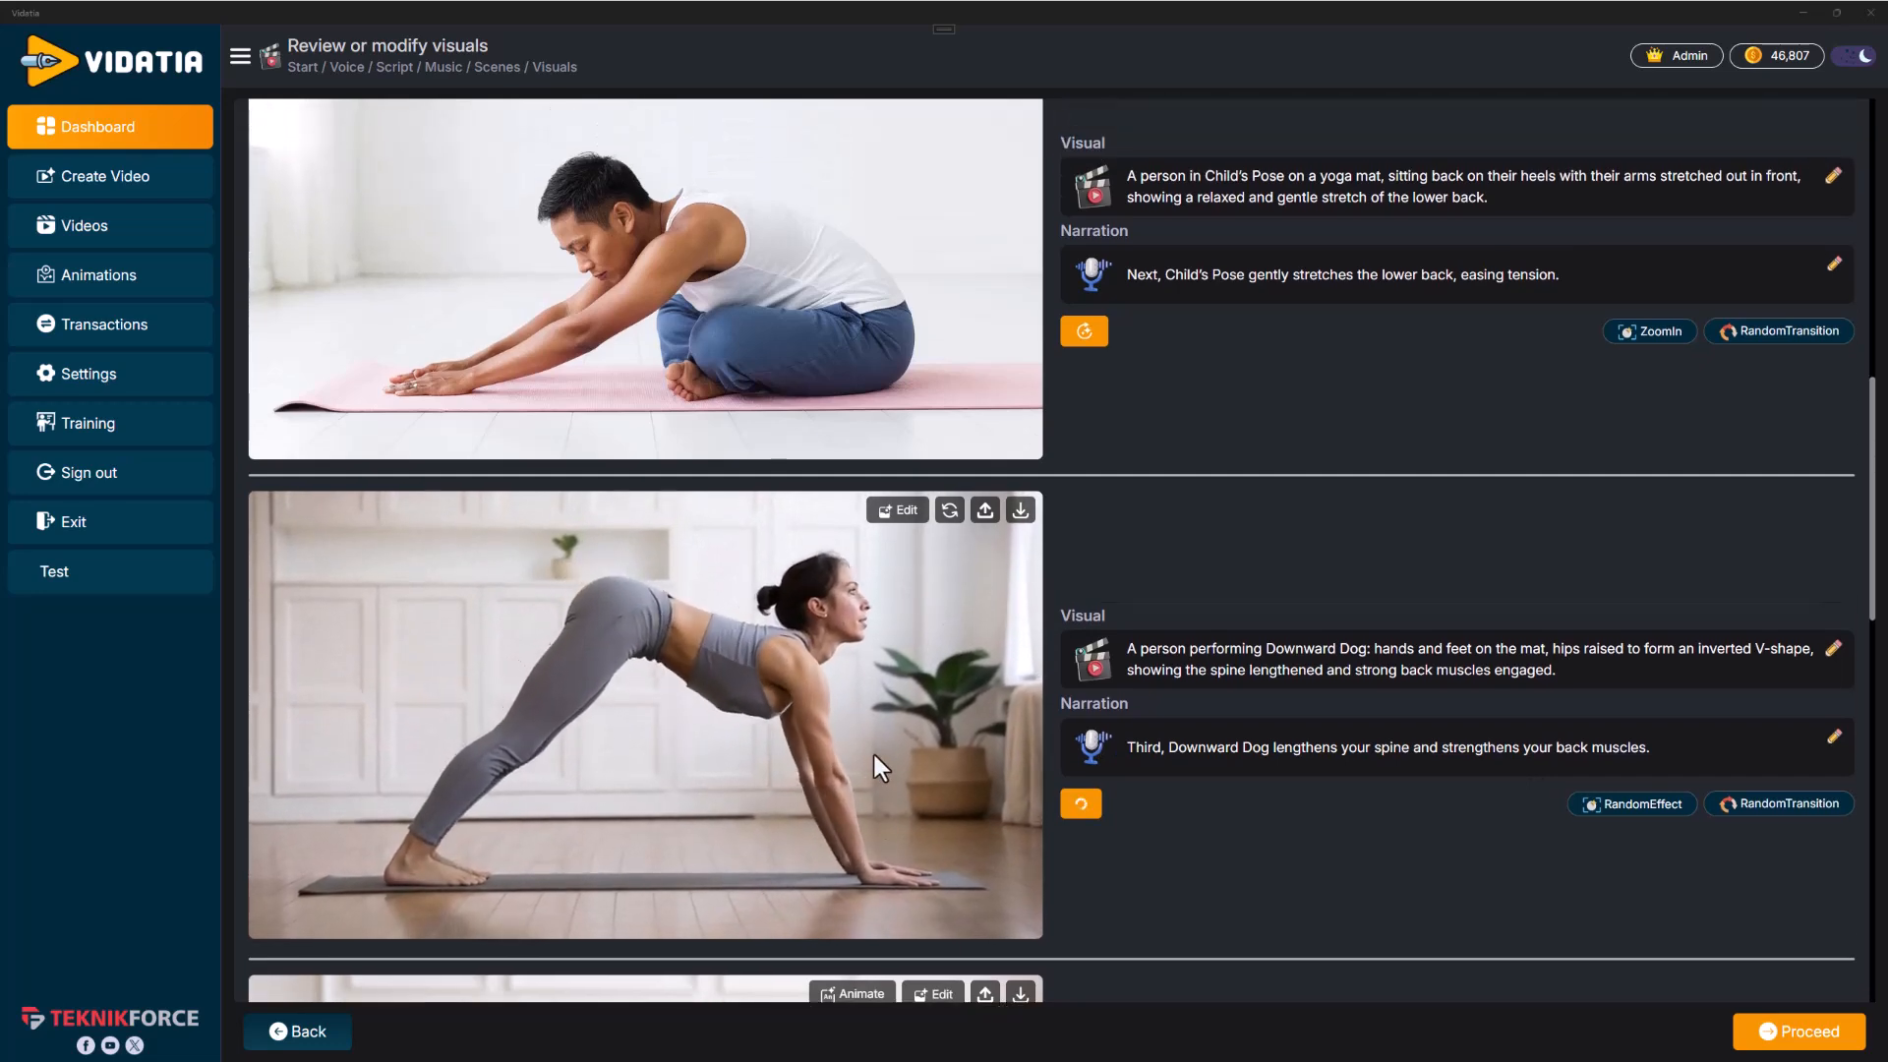
scroll(902, 716, "up", 10)
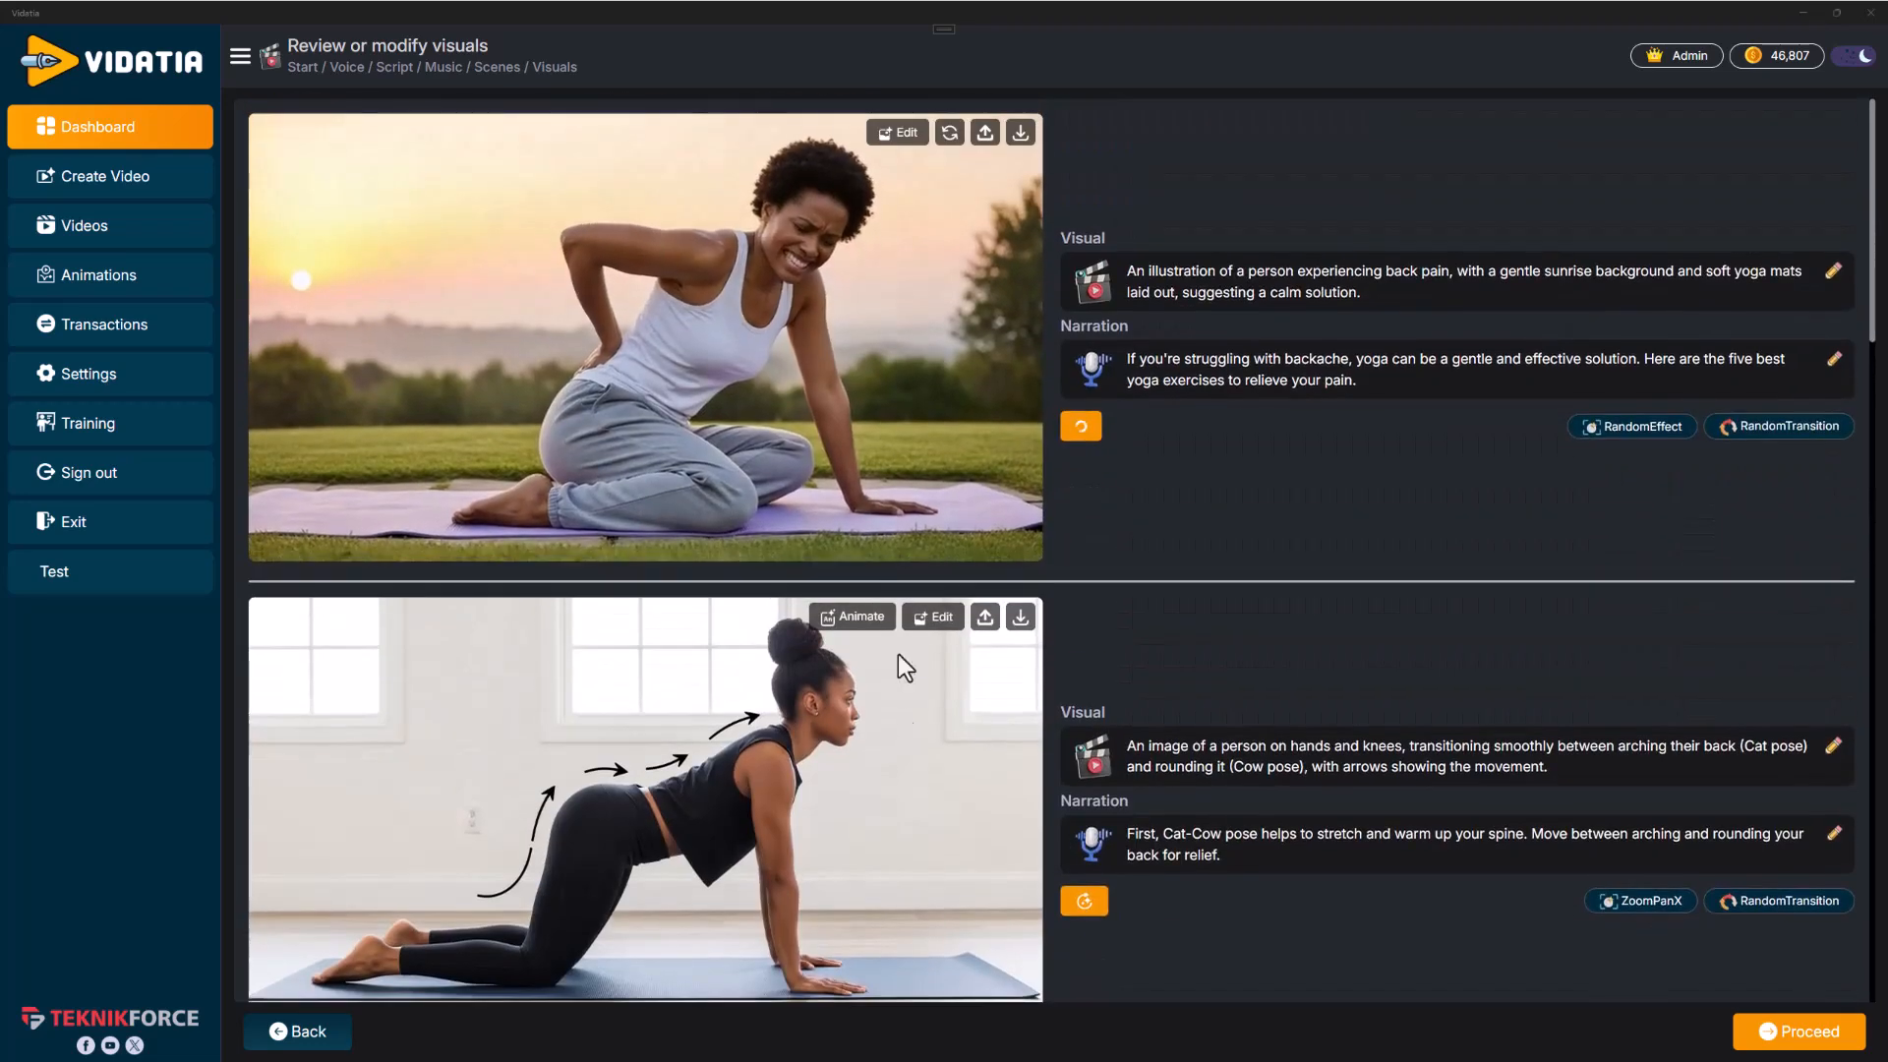
Render the final yoga video from the reviewed scenes and play it back
scroll(810, 434, "down", 11)
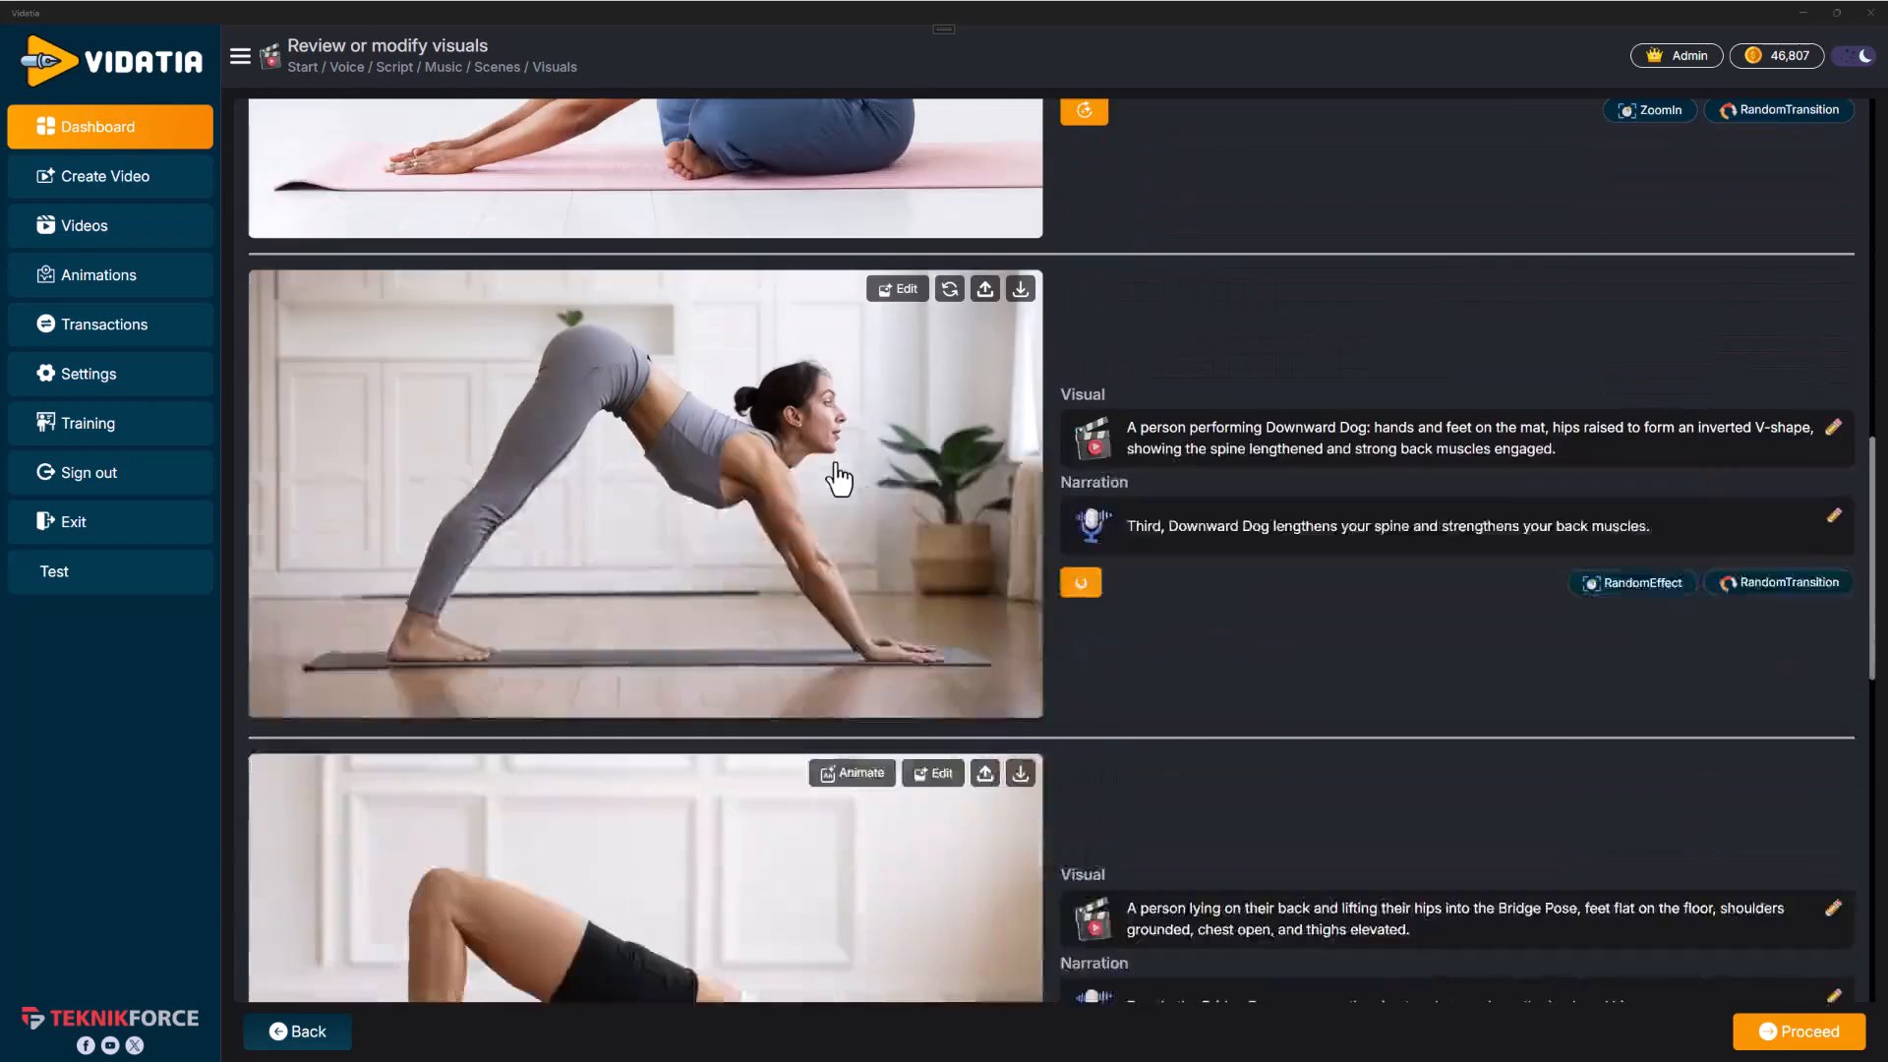
scroll(838, 479, "down", 10)
scroll(872, 602, "up", 4)
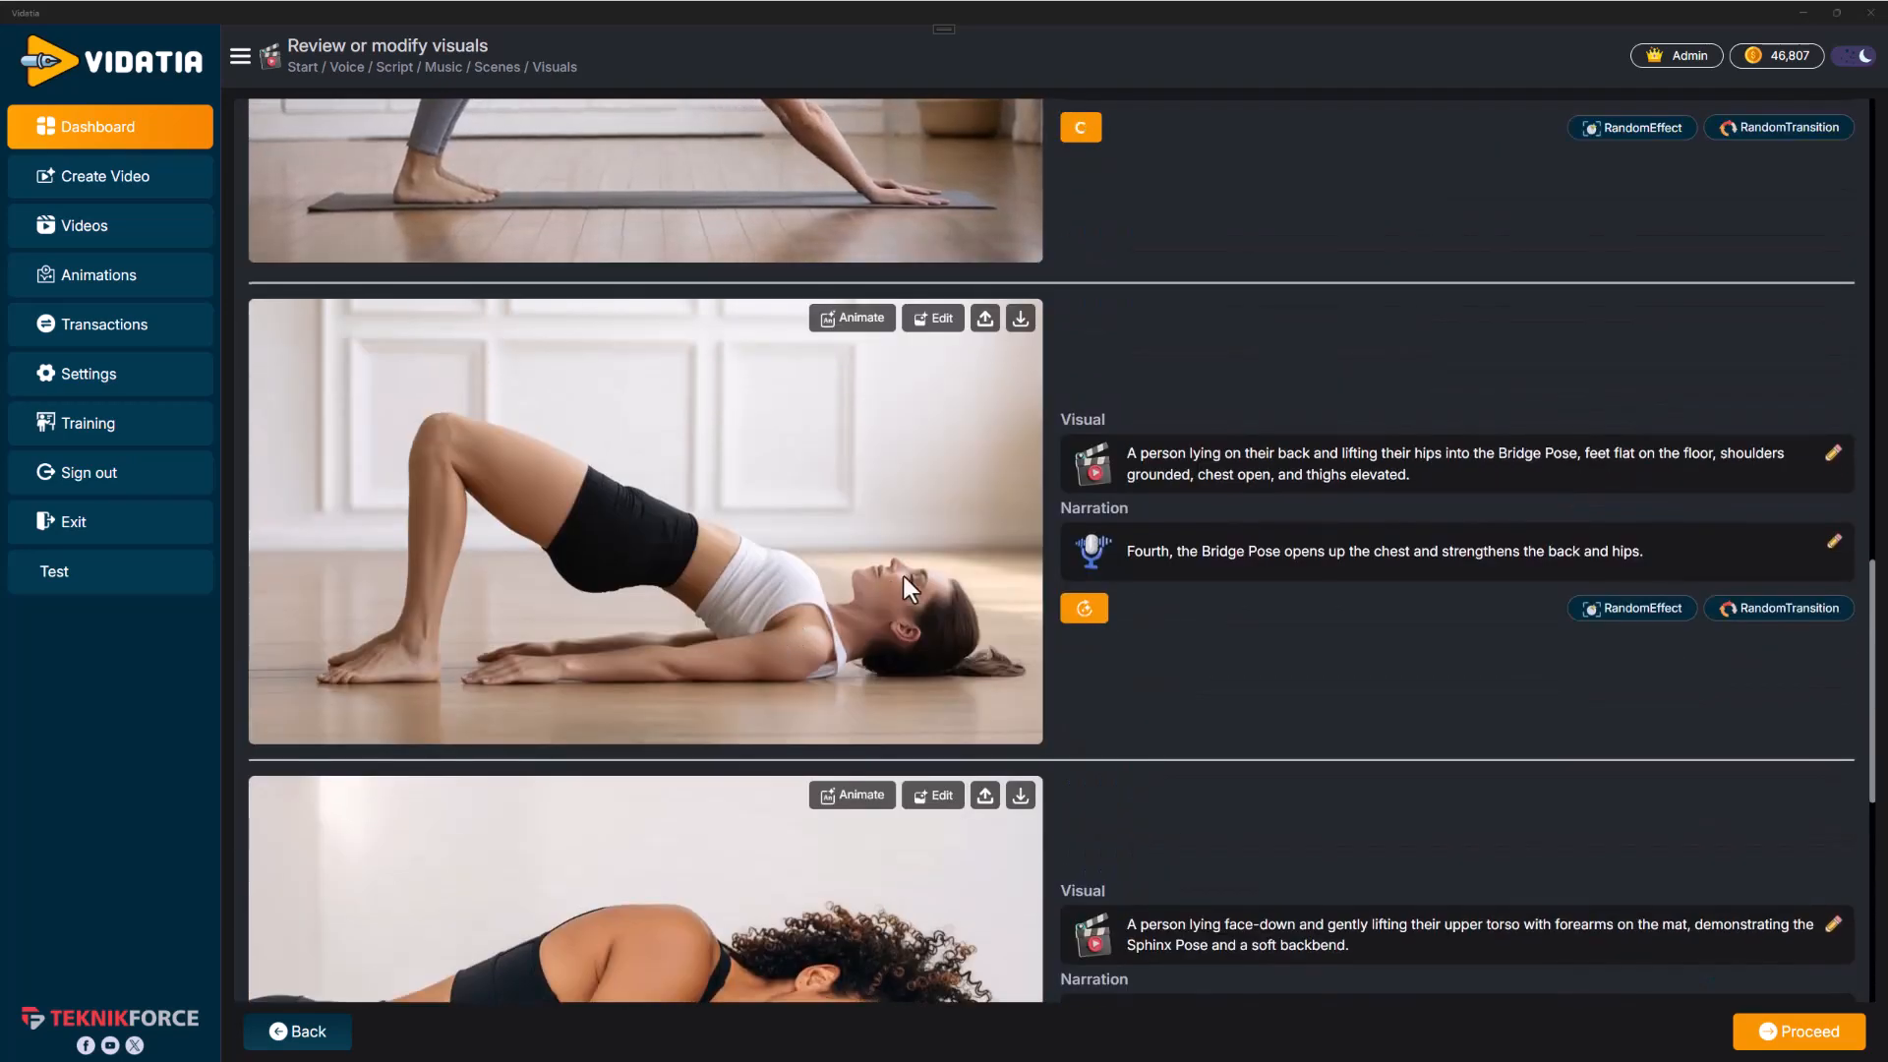
scroll(895, 580, "up", 20)
scroll(984, 569, "down", 20)
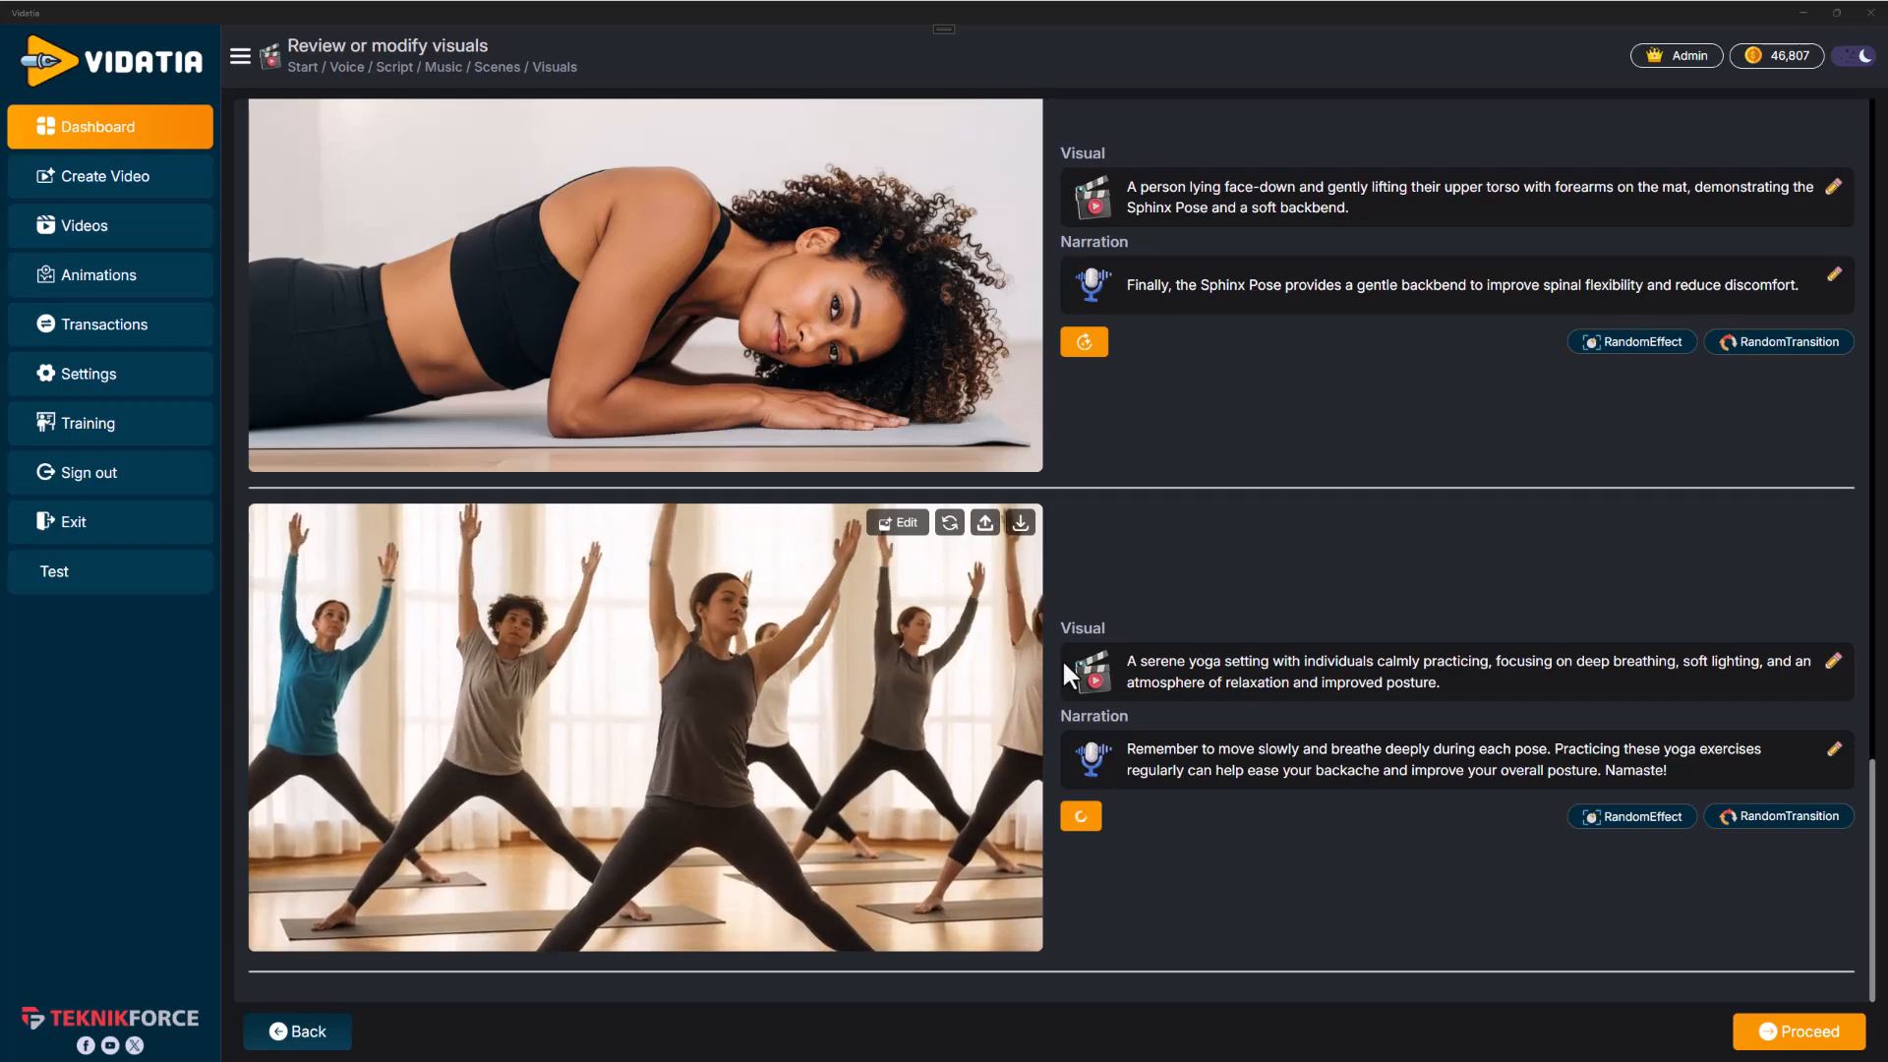
left_click(1770, 1039)
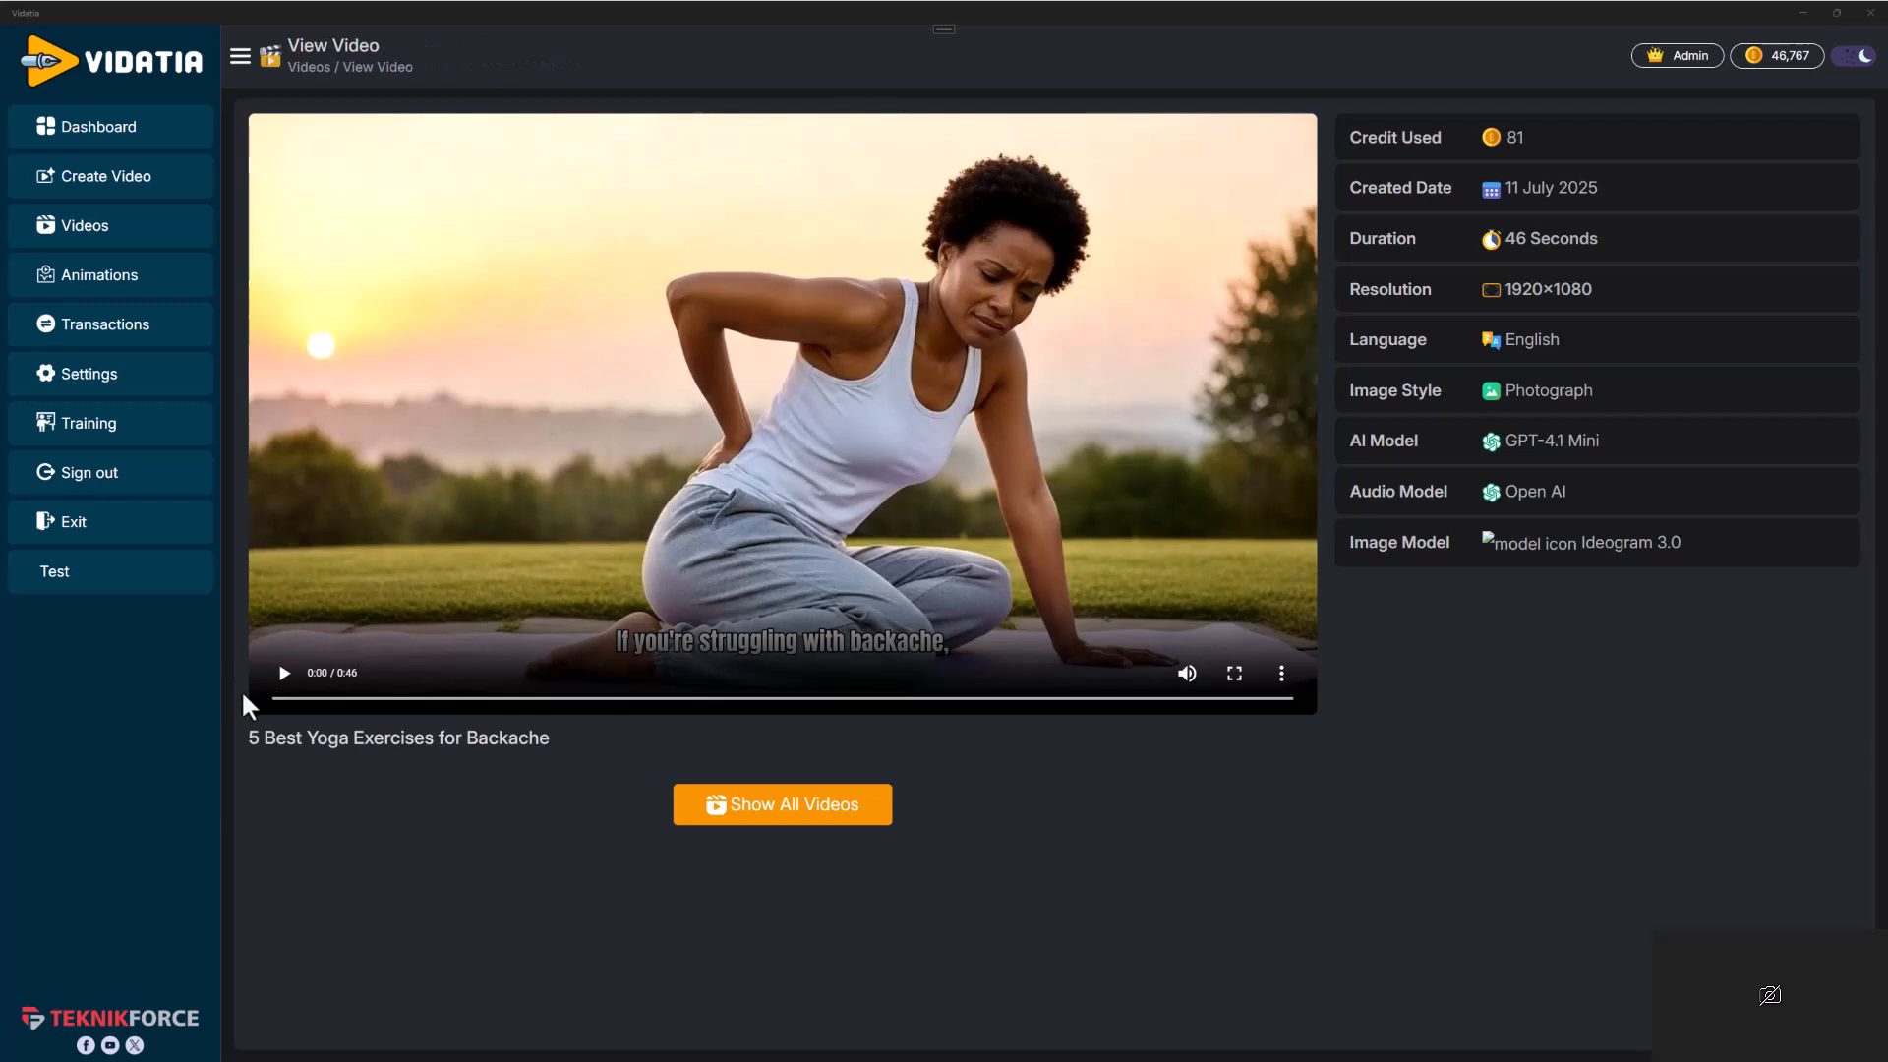
left_click(283, 672)
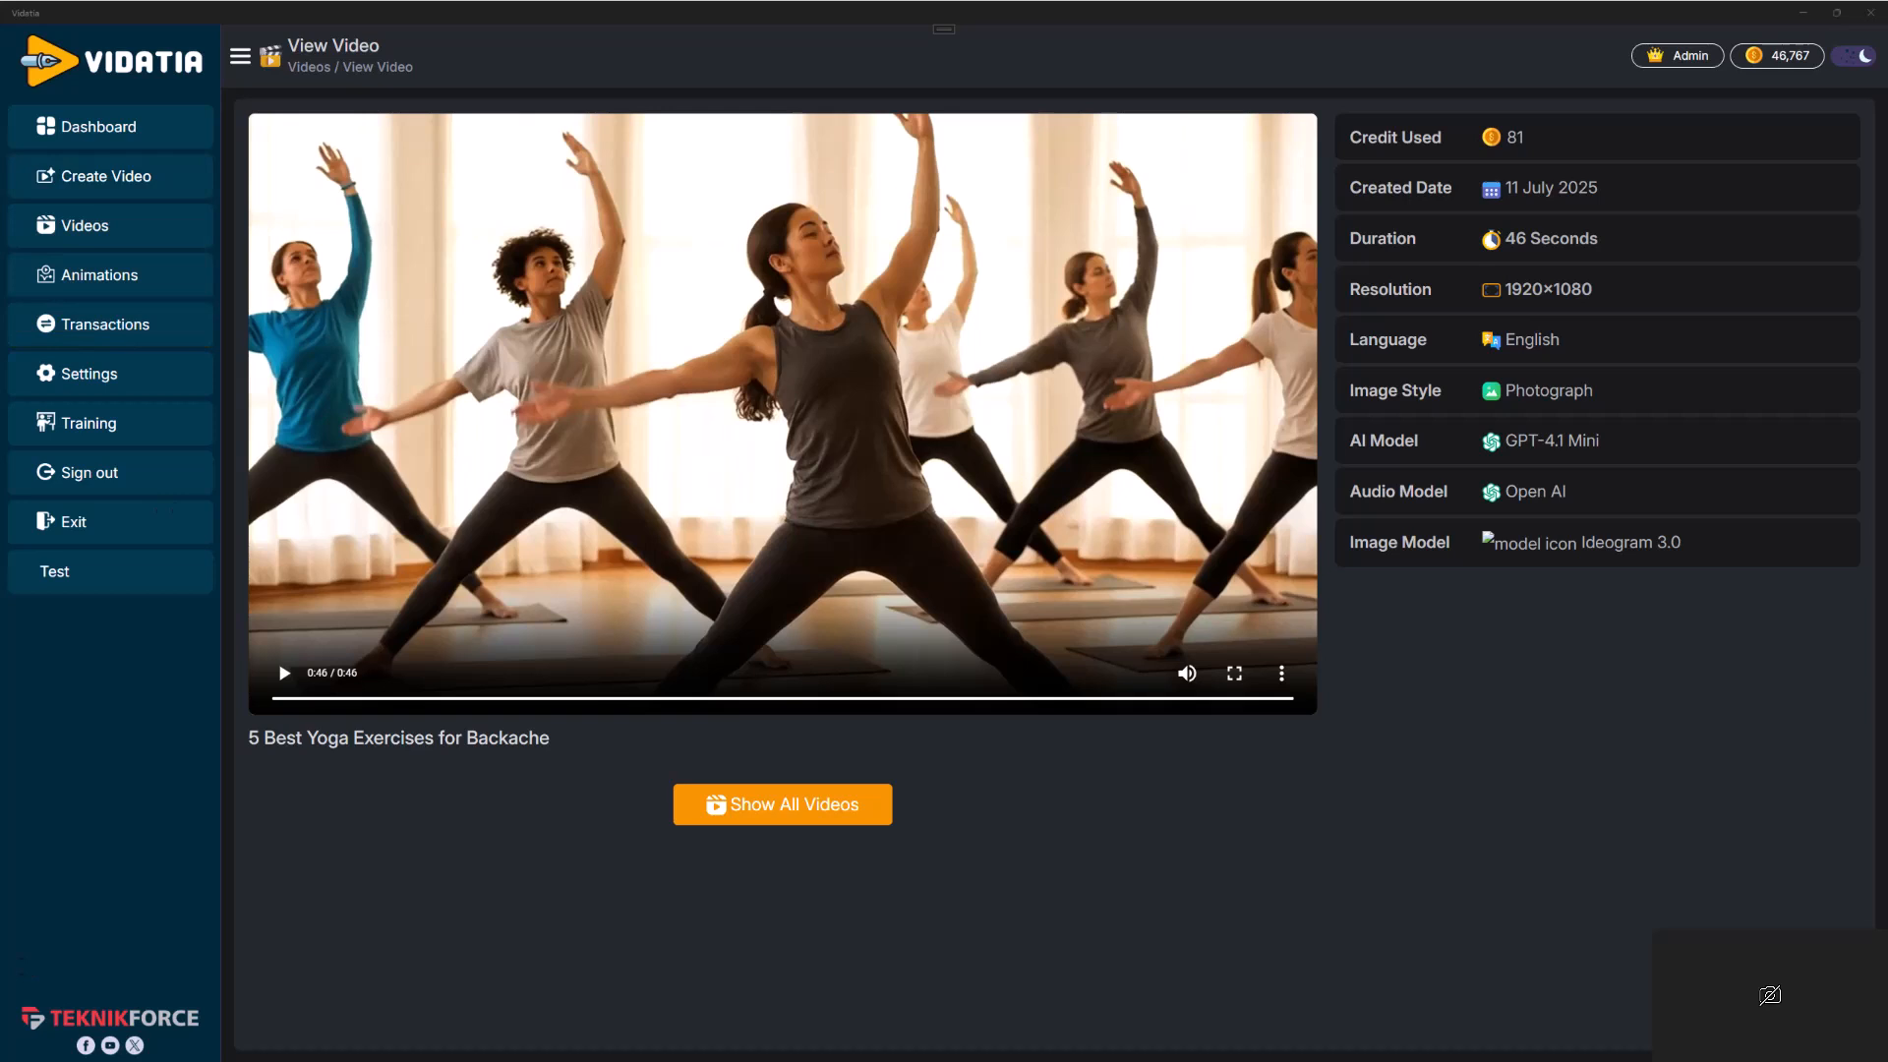
Start a new video described as "Godzilla's attempt to burn a building is foiled by a mosquito bite", up to 1 Min, 16:9
left_click(169, 185)
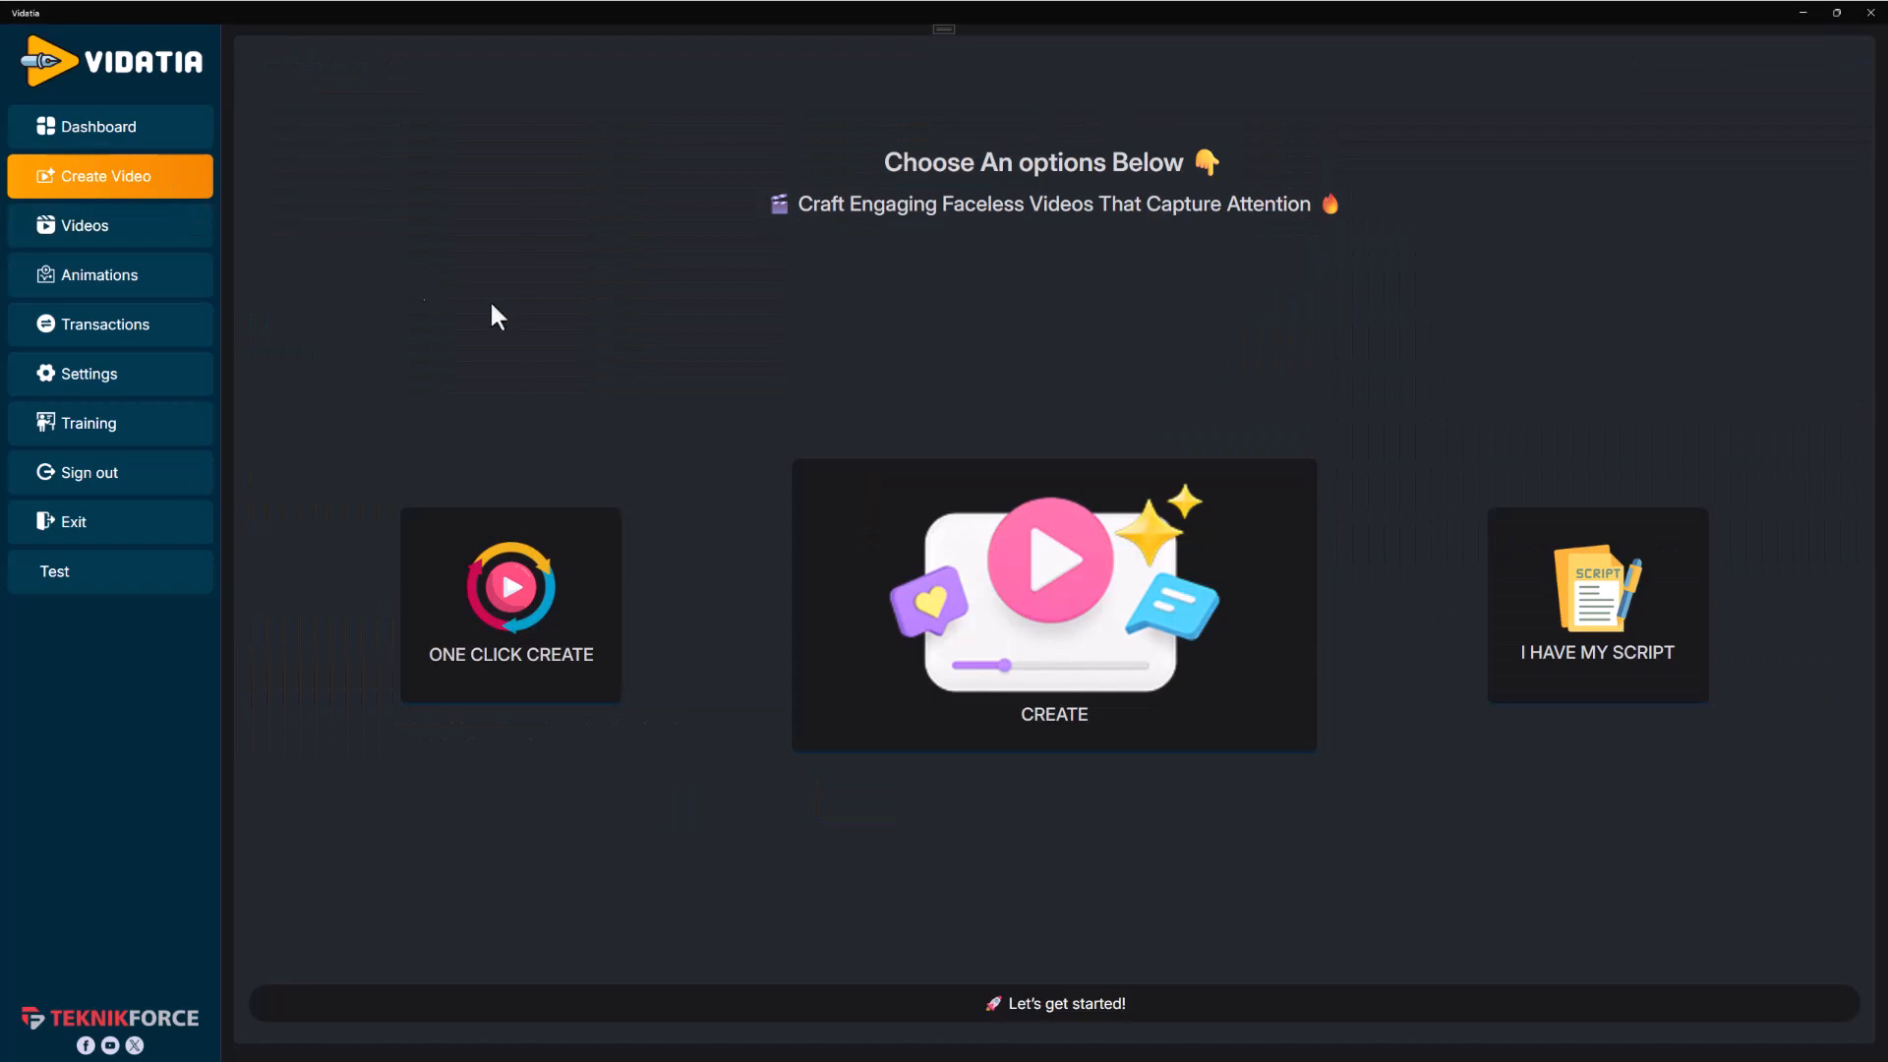
left_click(1019, 578)
left_click(576, 148)
type("Godzilla's attempt to burn a building is foiled by a mosquito bite")
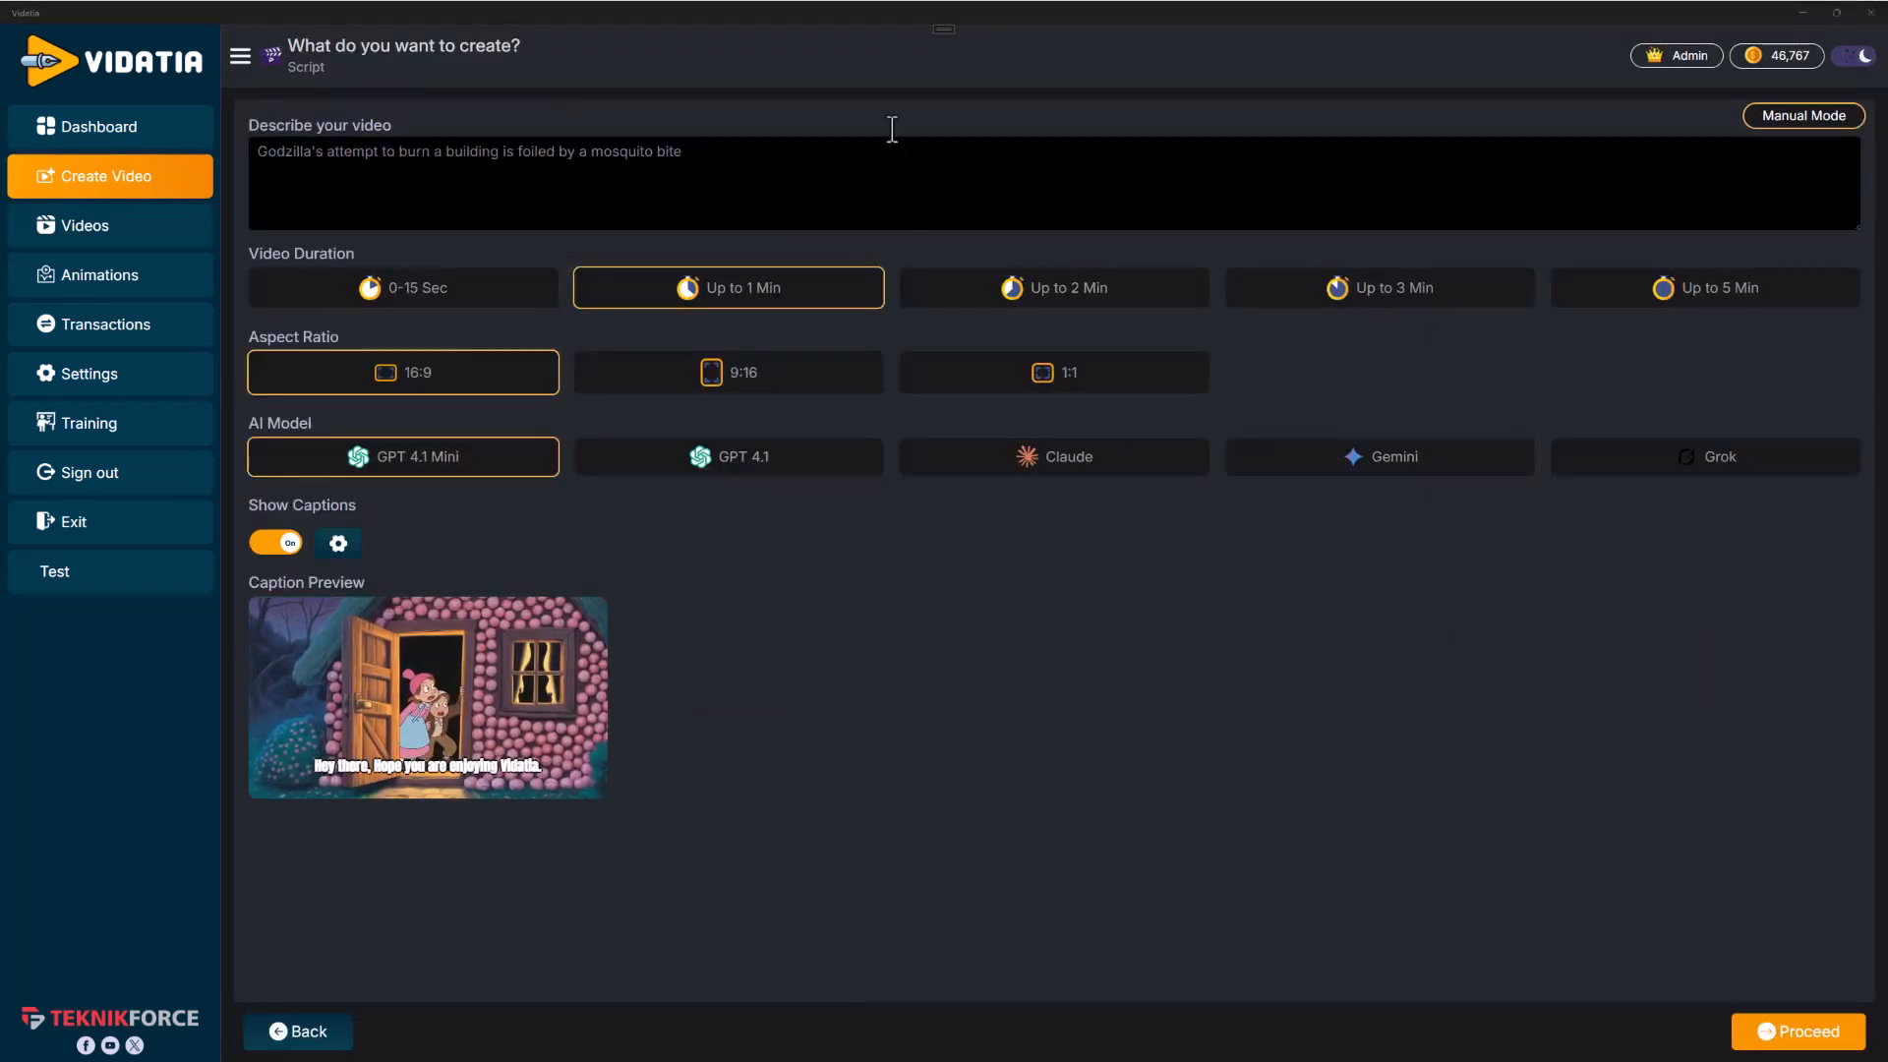
key("ctrl+a")
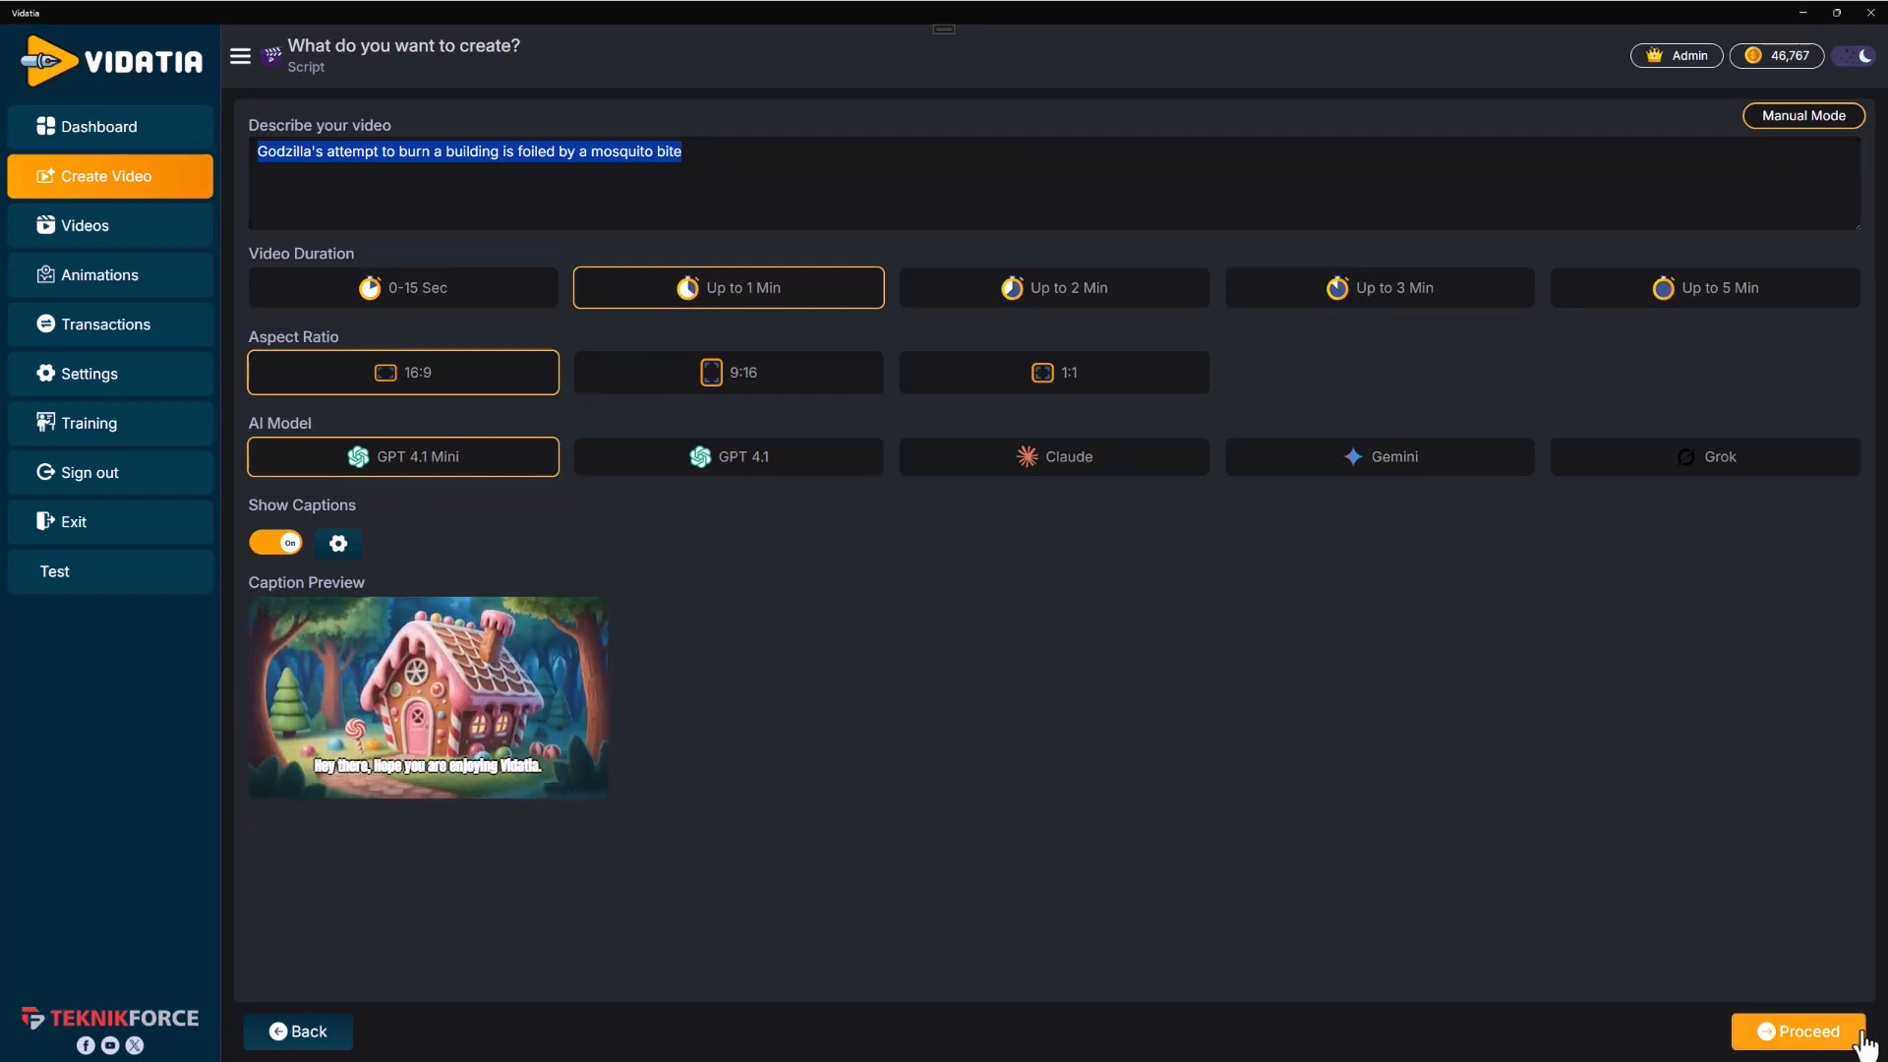
left_click(1765, 1030)
Select the Sage voice and accept the generated script
scroll(1044, 882, "down", 1)
left_click(992, 781)
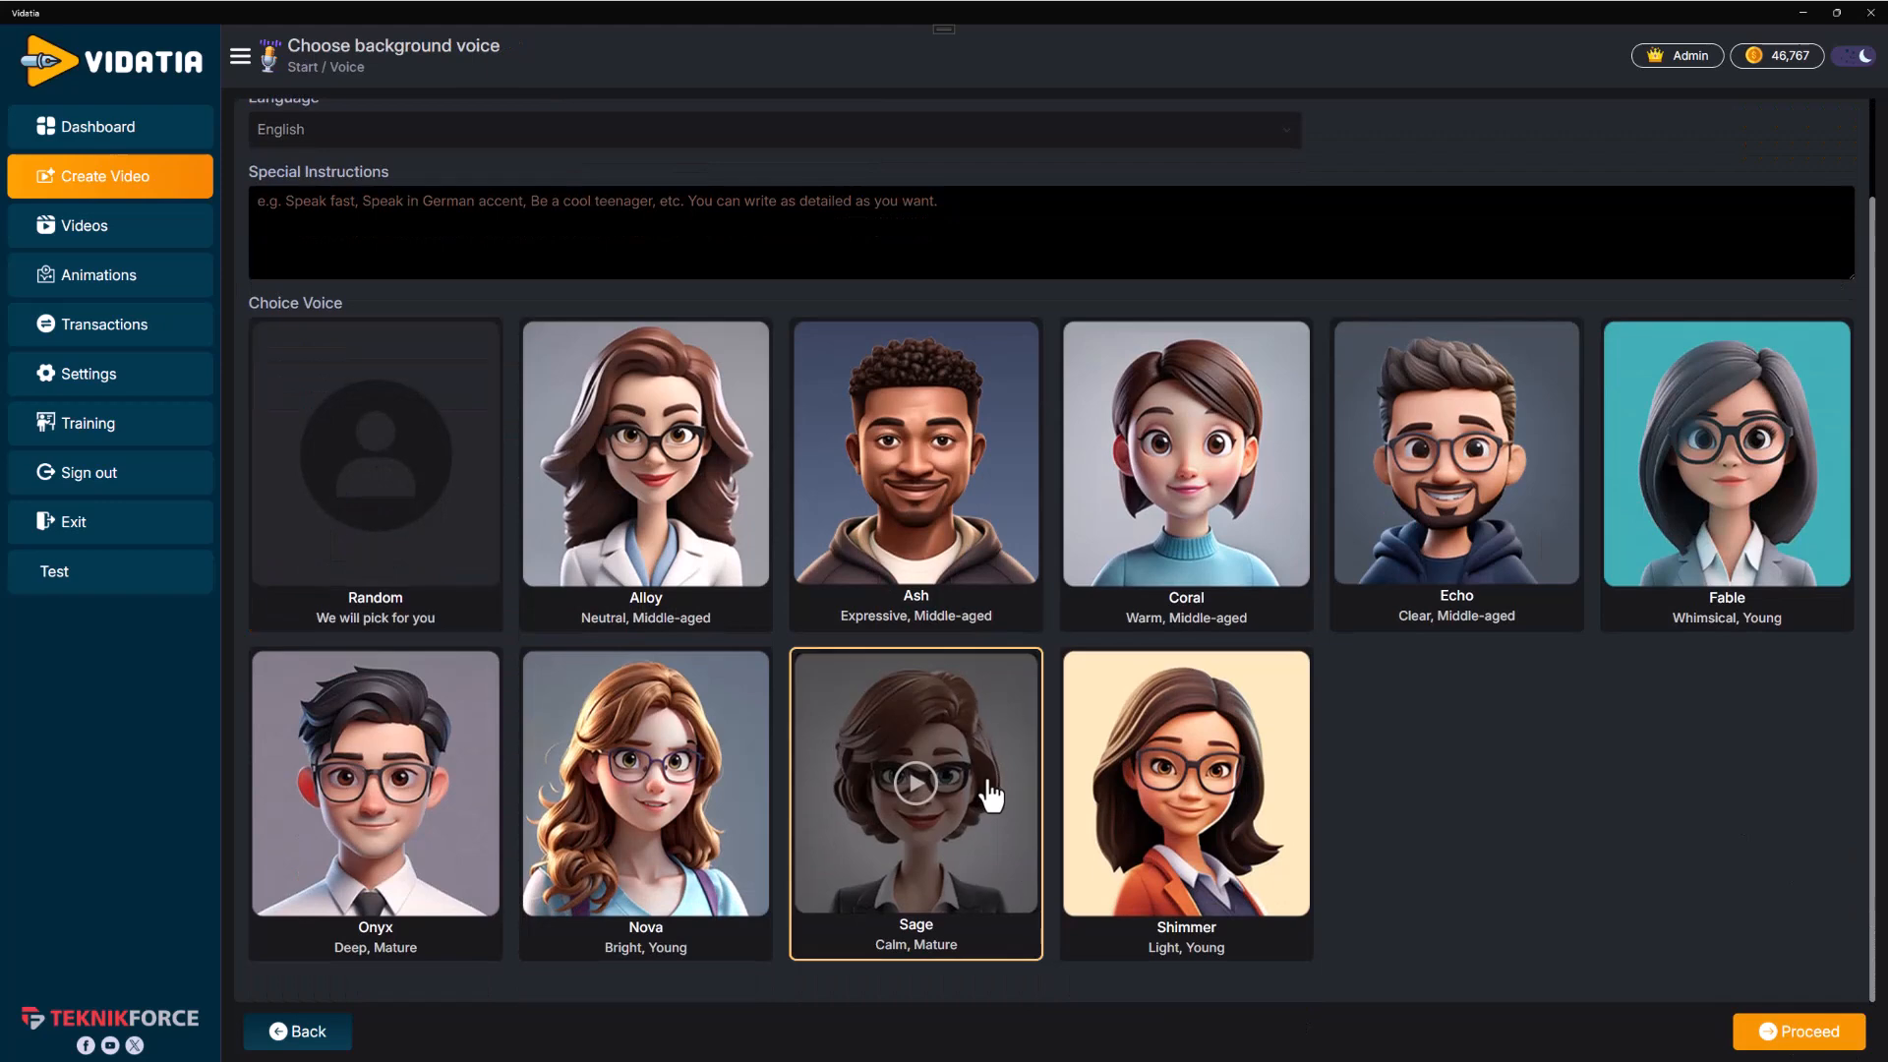
left_click(1784, 1032)
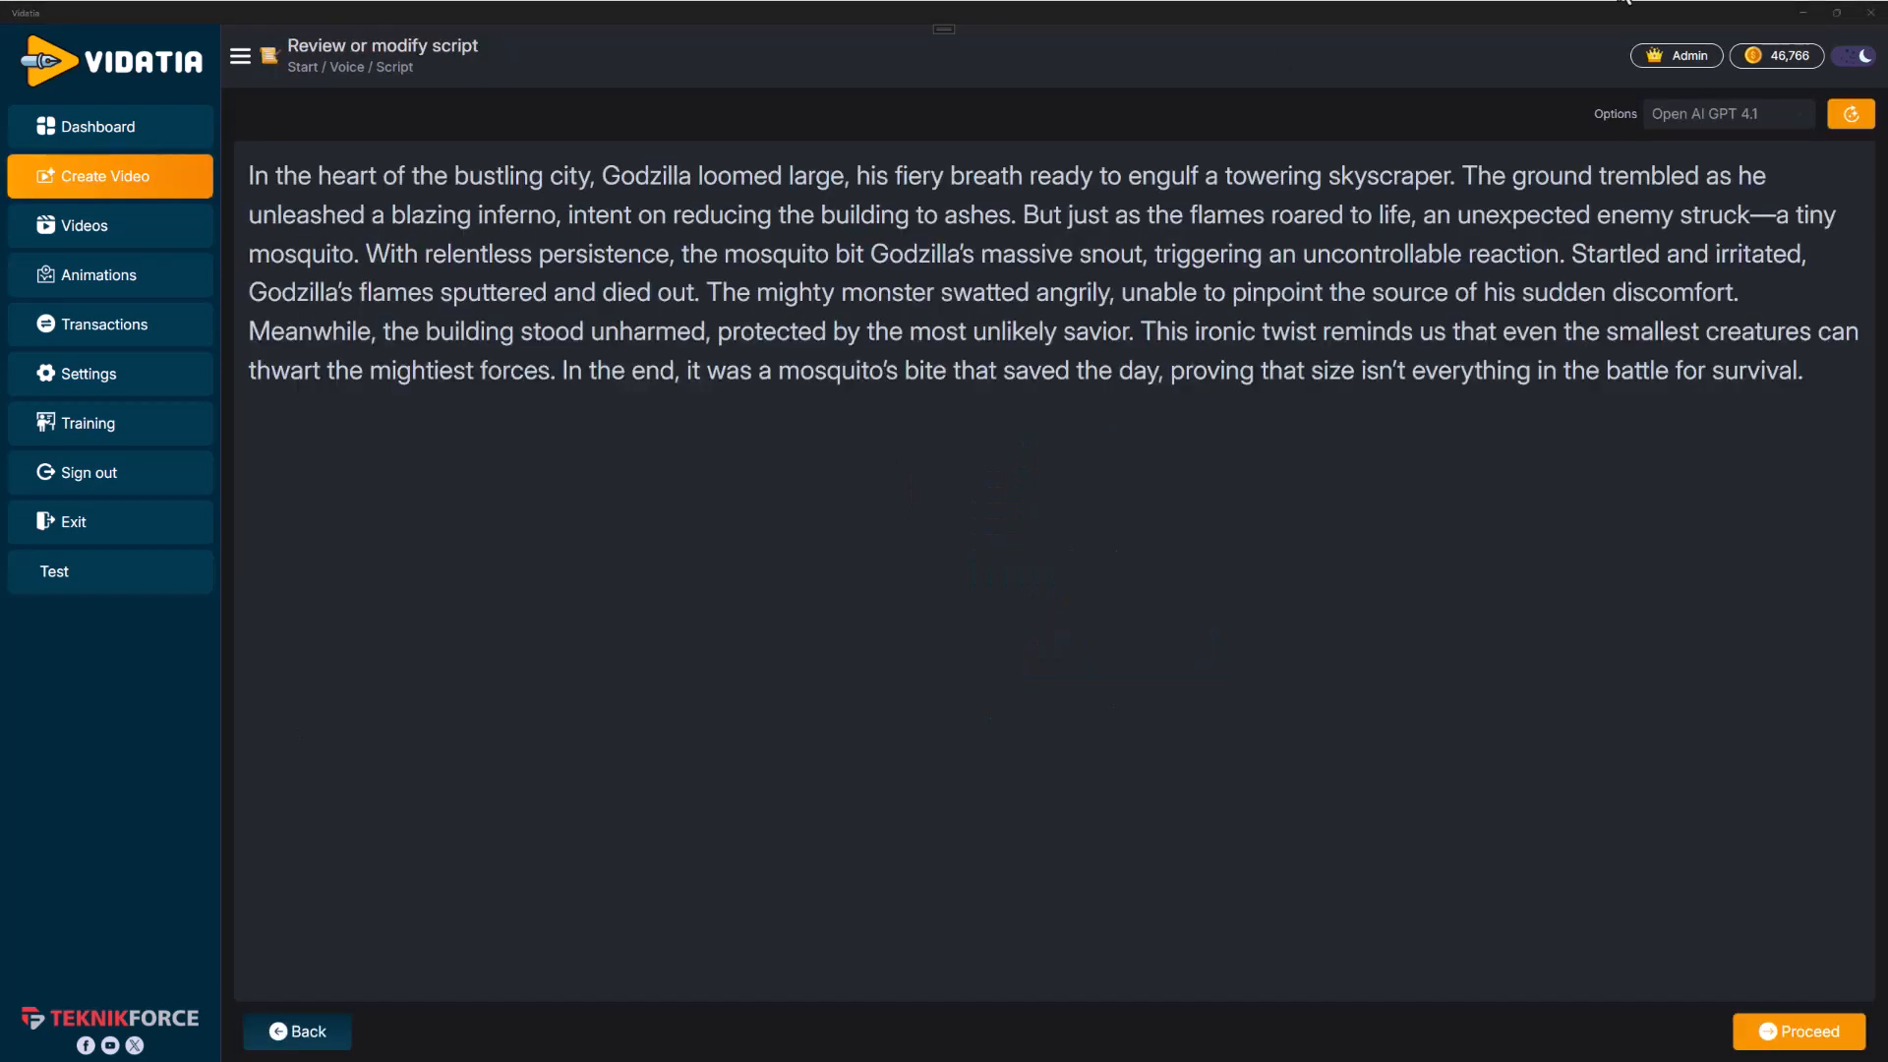
left_click(1784, 1032)
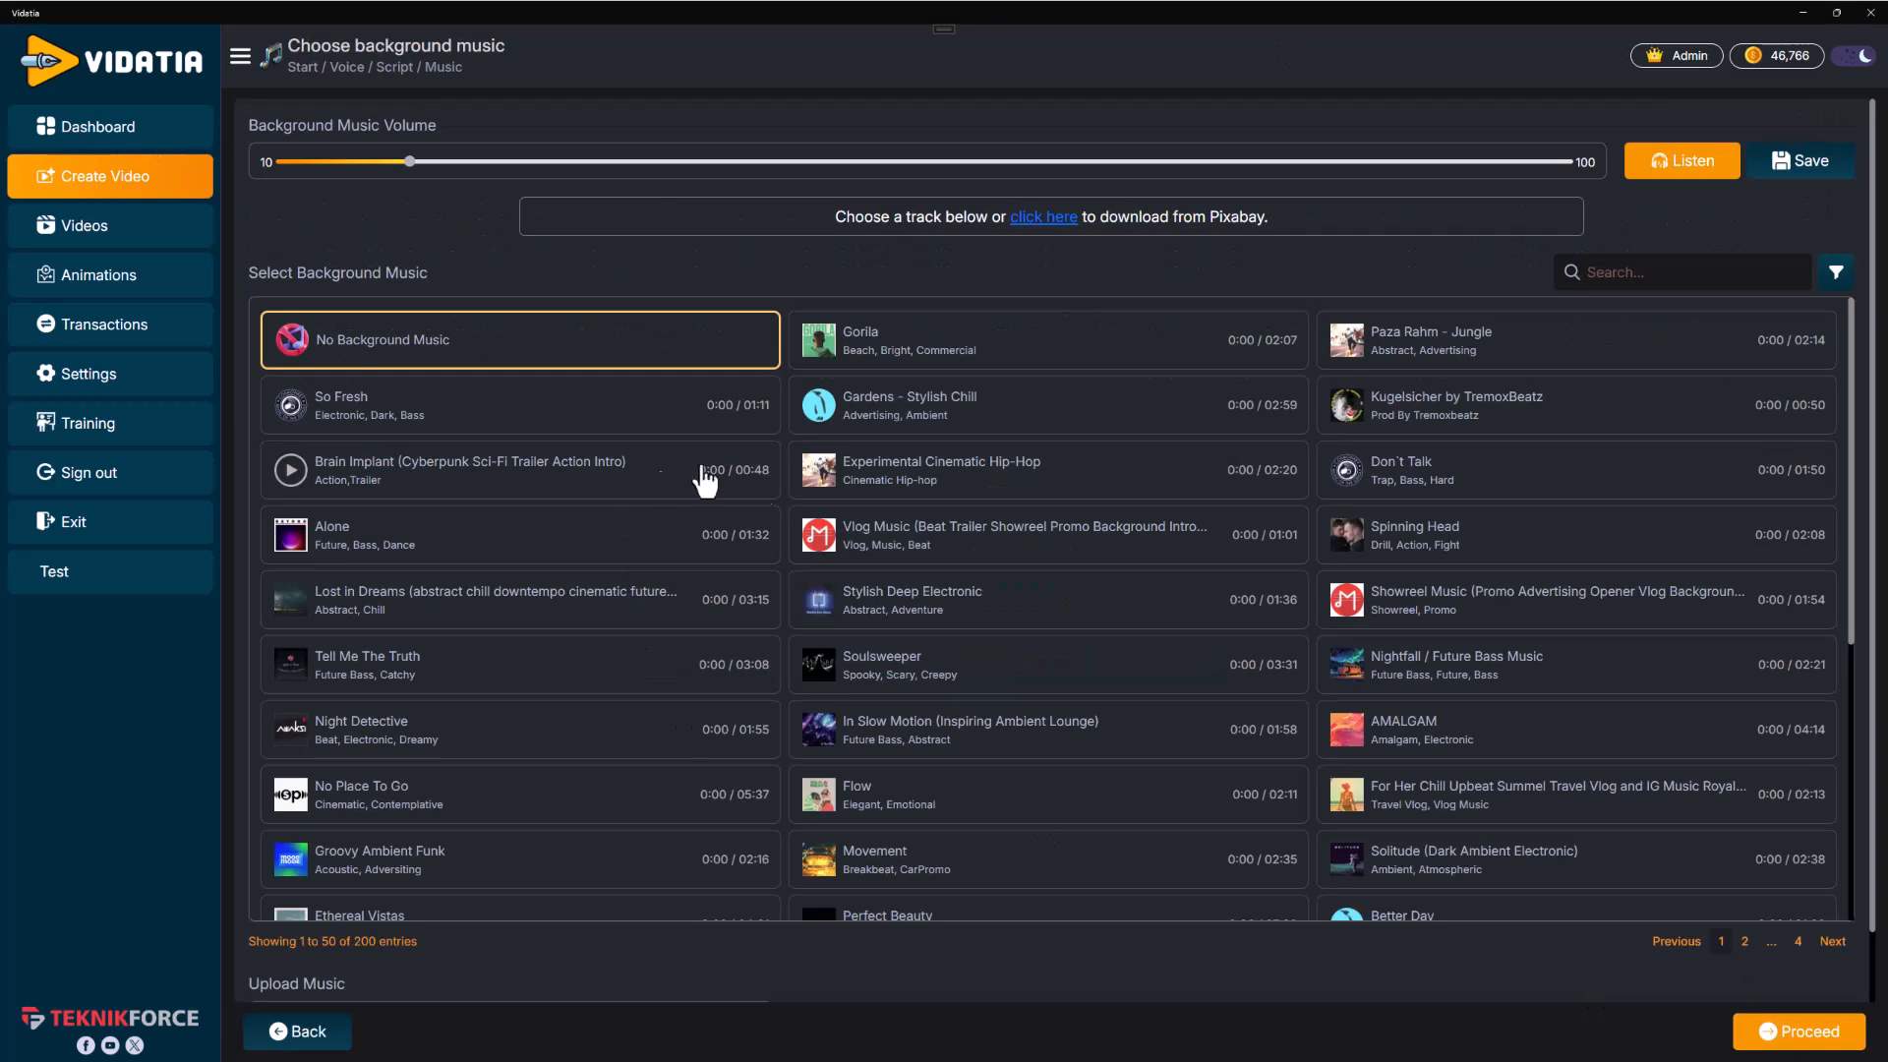
Preview Gorila and choose Gardens - Stylish Chill as the background music
left_click(929, 346)
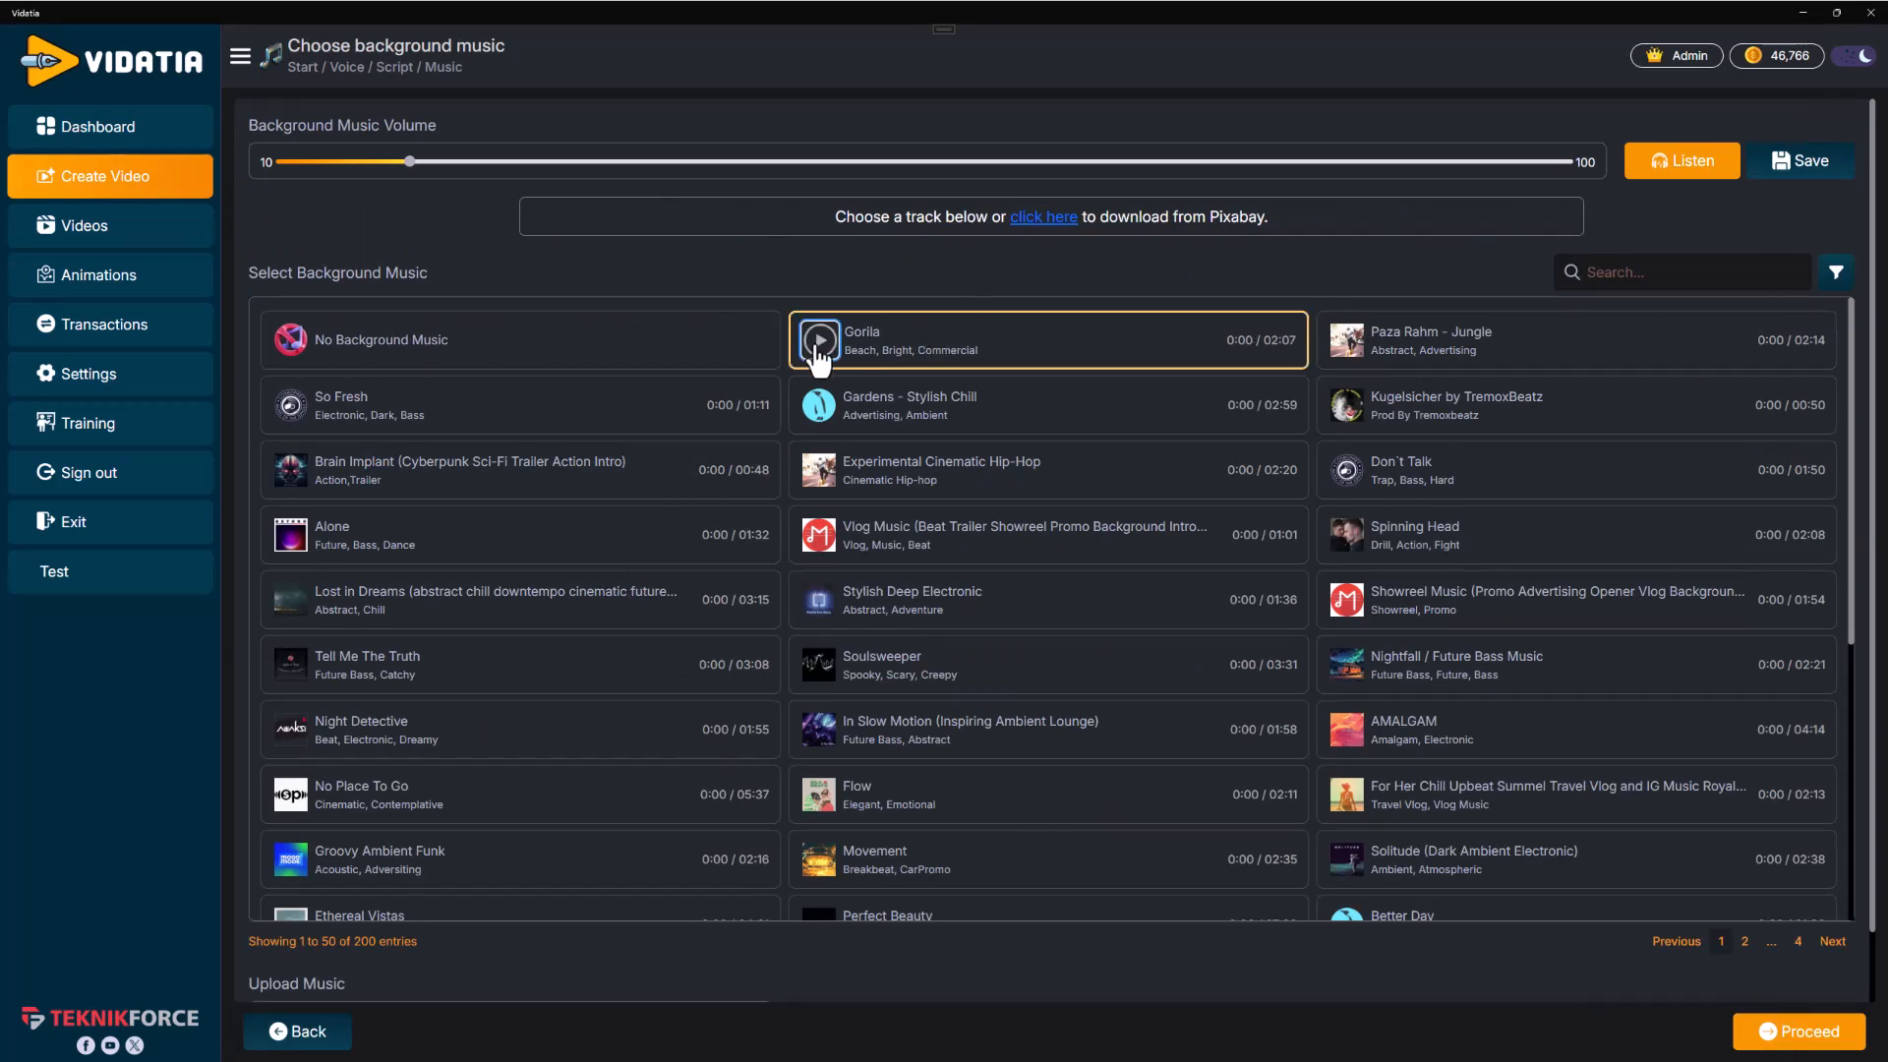
left_click(819, 344)
left_click(885, 387)
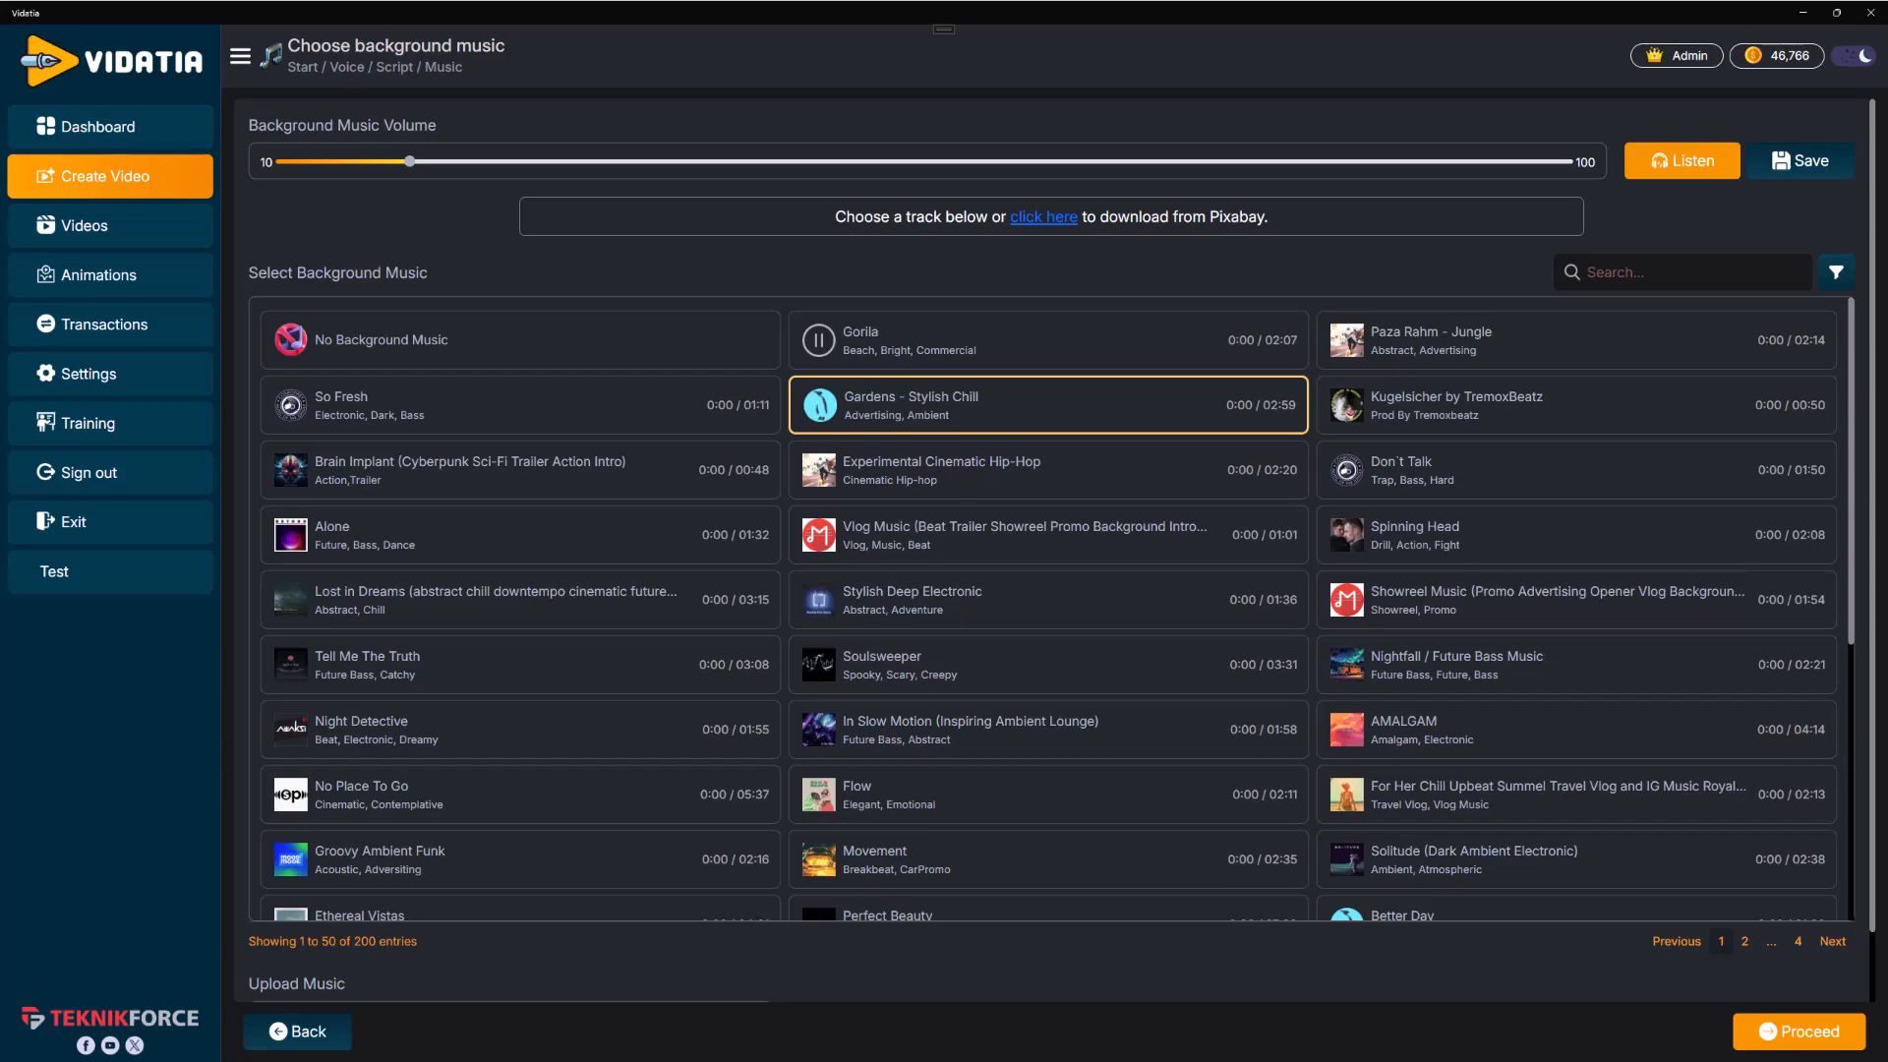
left_click(1757, 1028)
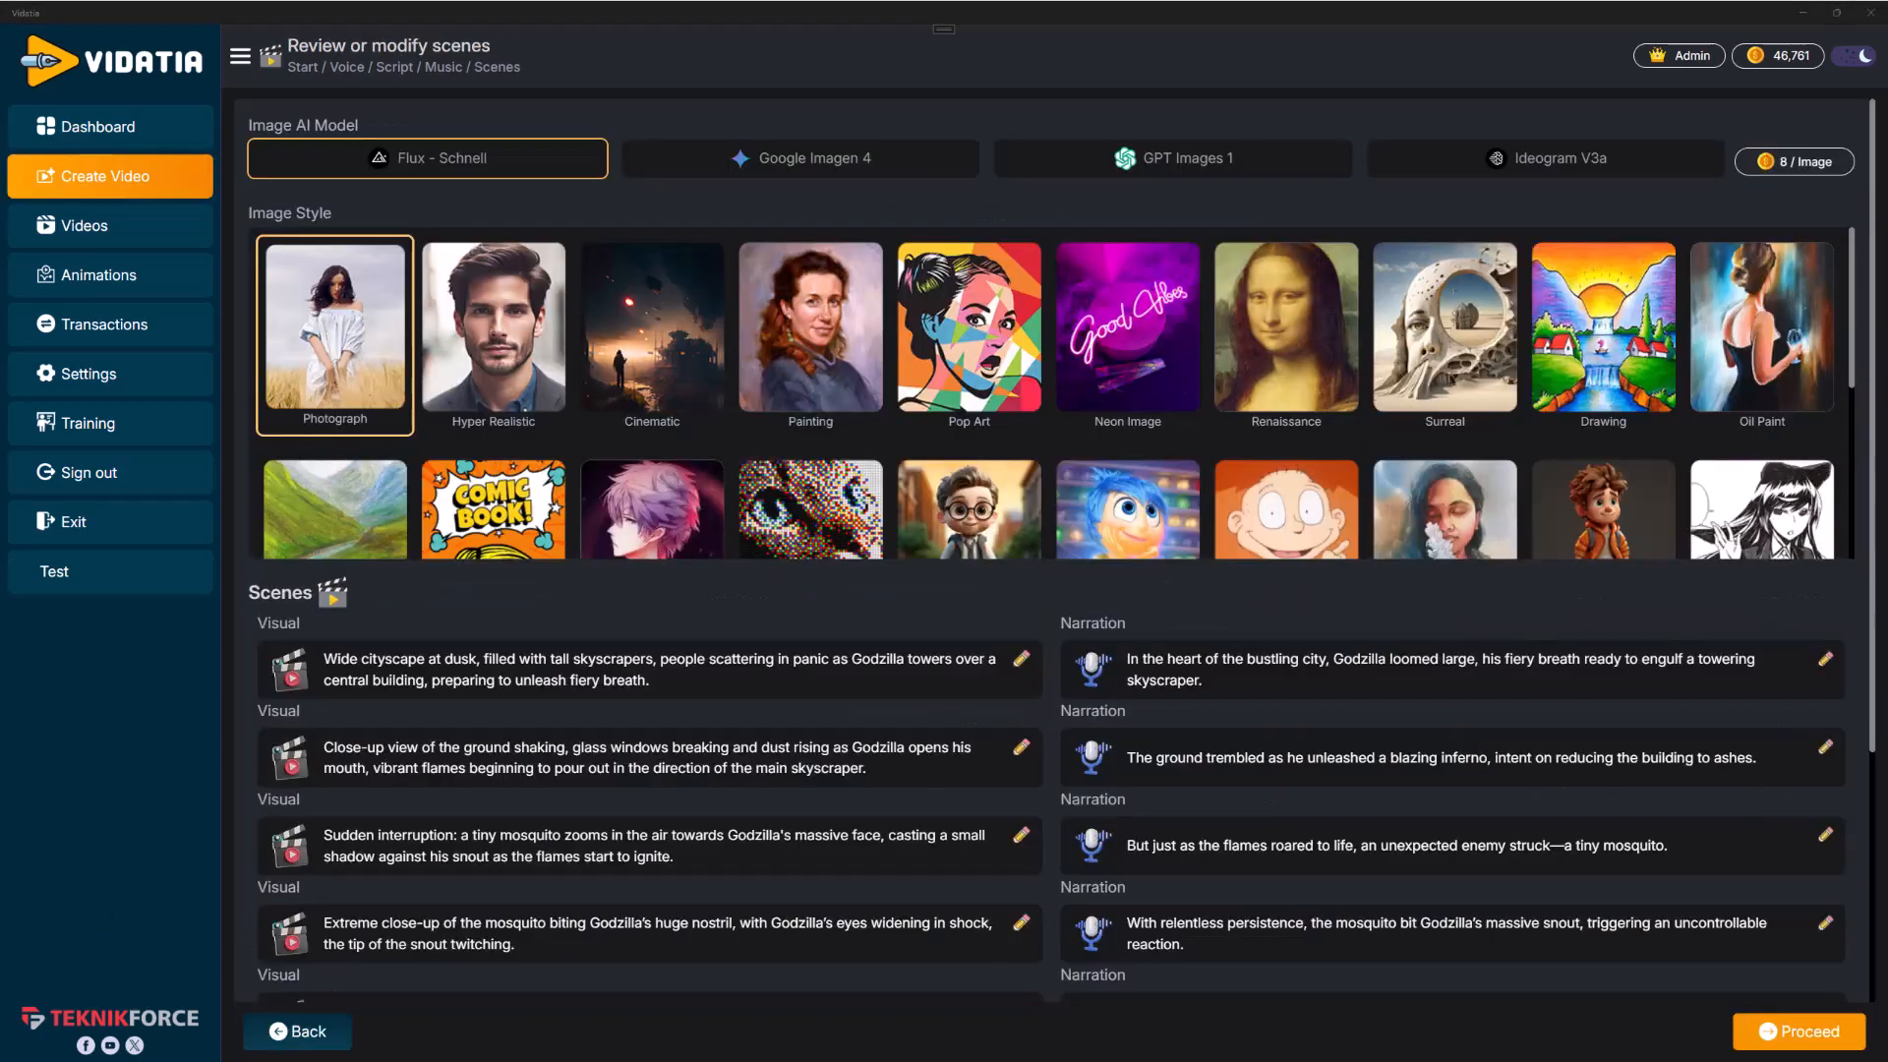
Choose the 90s Cartoon image style and generate the scene images
scroll(929, 295, "down", 2)
scroll(1364, 438, "up", 2)
scroll(1364, 438, "down", 2)
left_click(1304, 403)
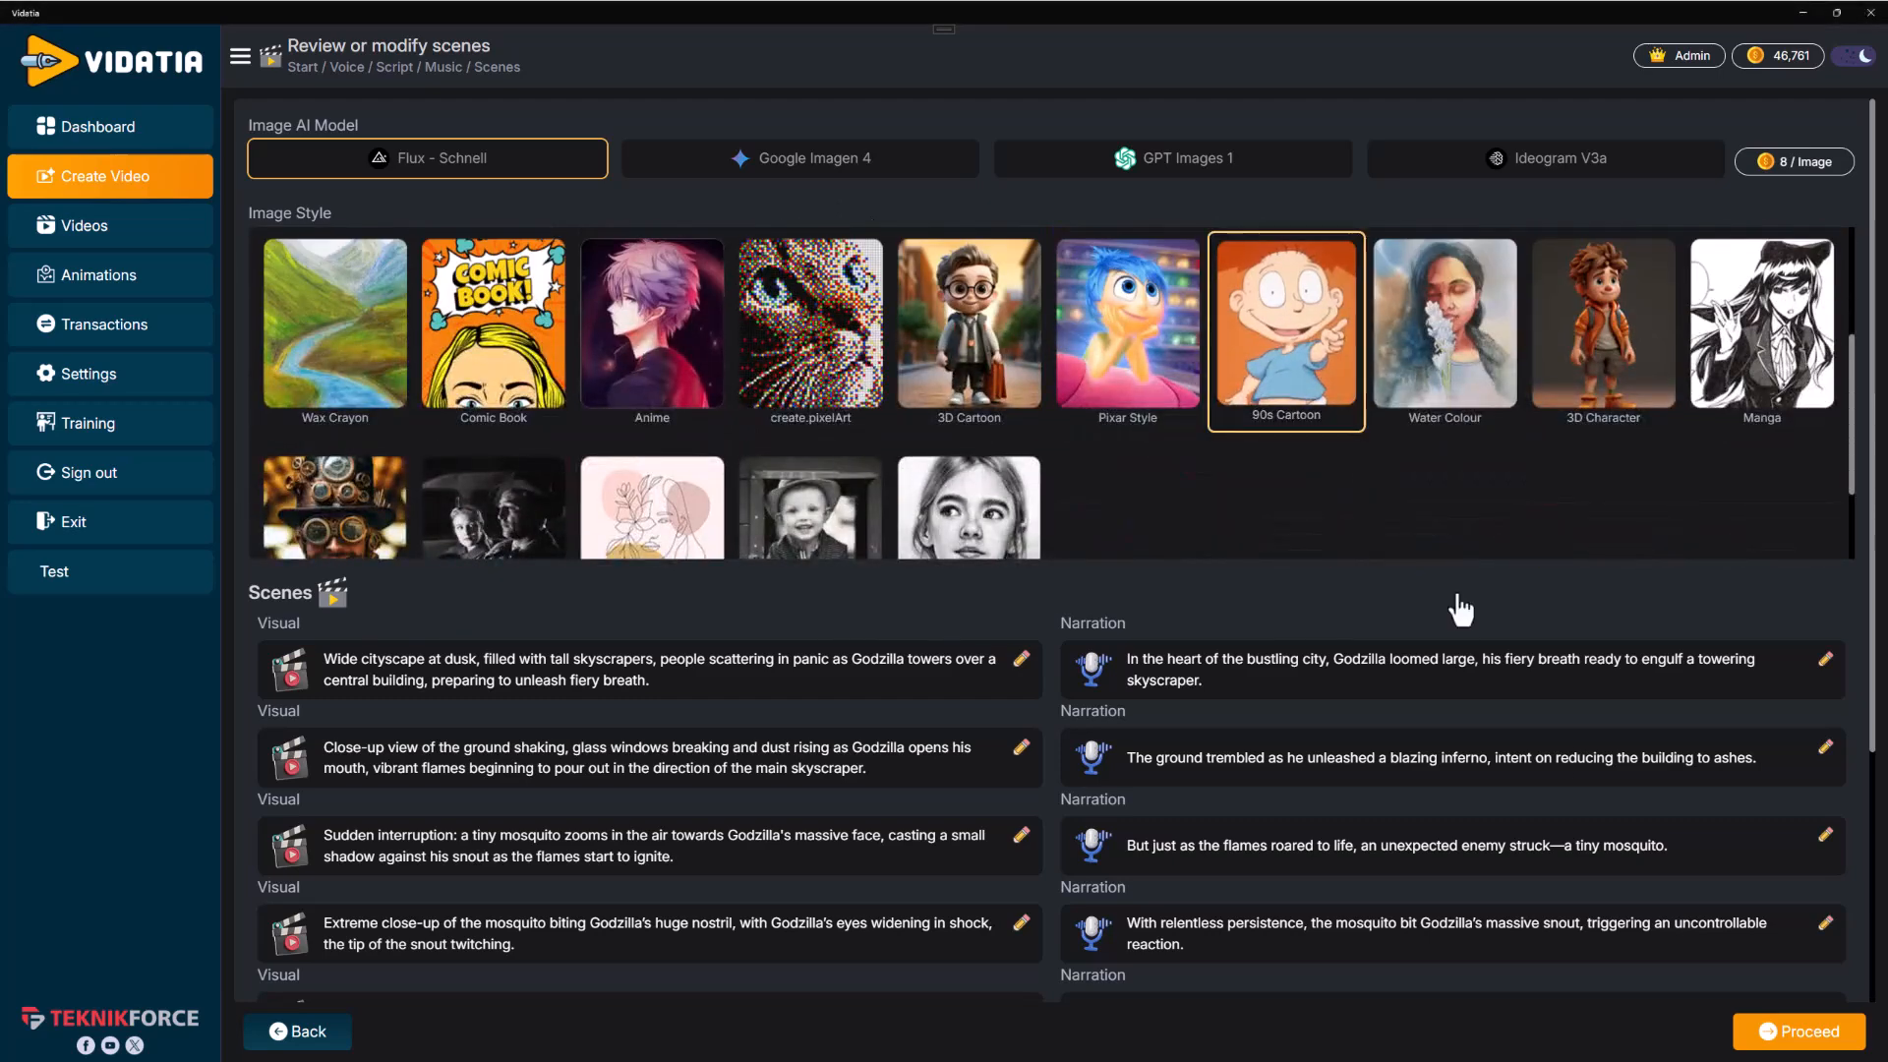
left_click(1745, 1031)
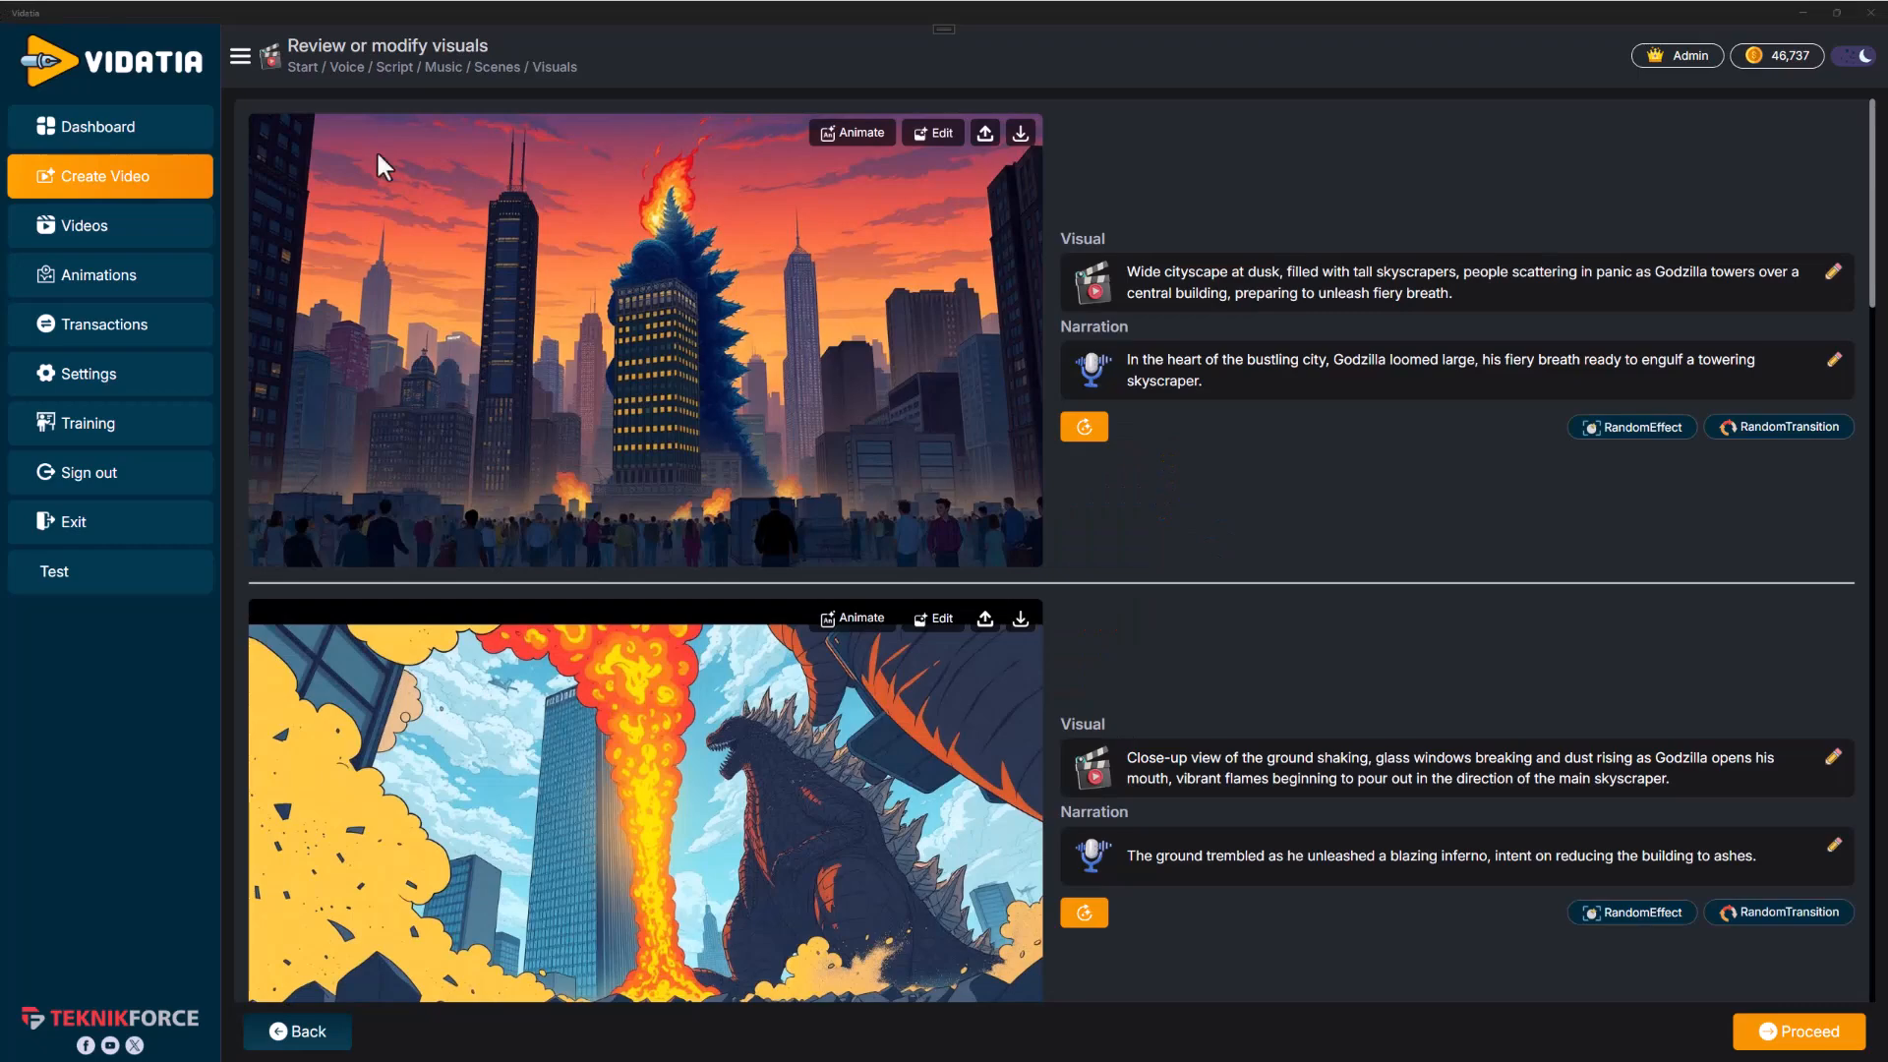
Animate the second scene with the prompt "godzilla burning down everything" using Seedance 1 lite for 5 Sec
scroll(1121, 658, "down", 10)
scroll(1113, 662, "up", 9)
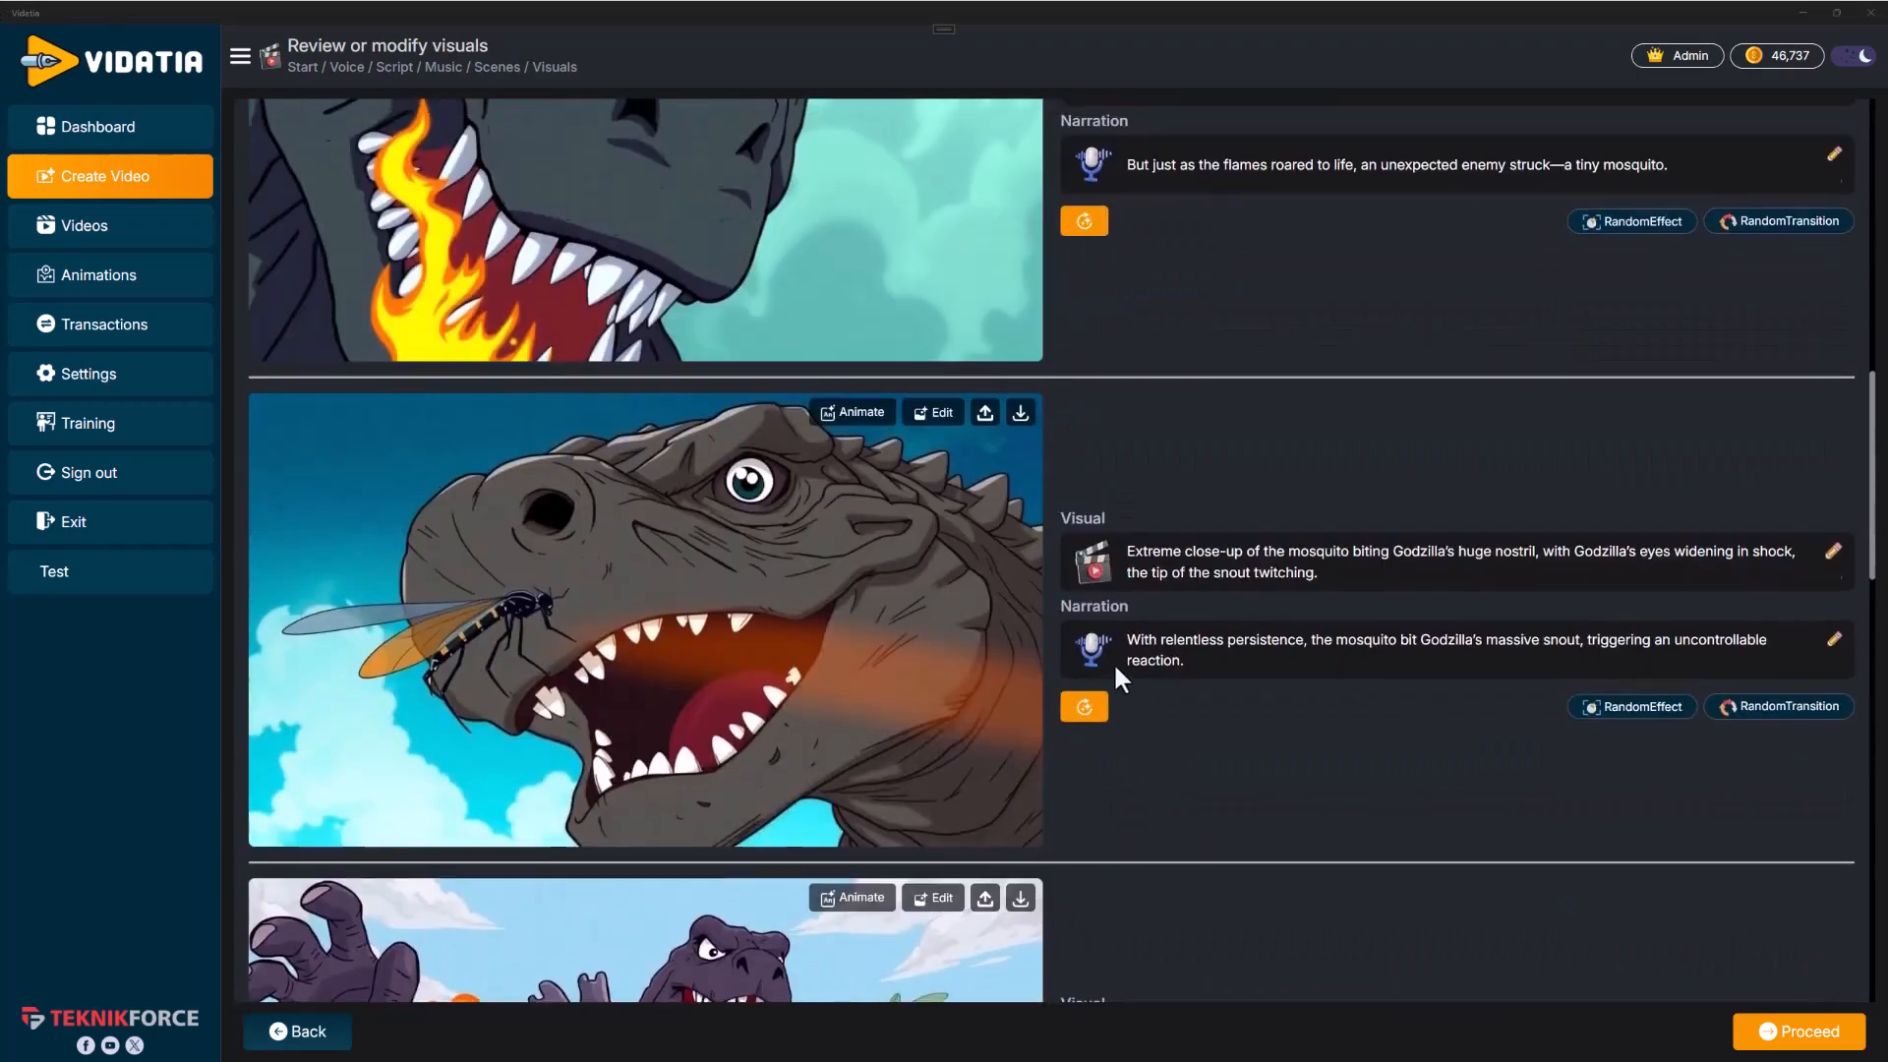
left_click(851, 471)
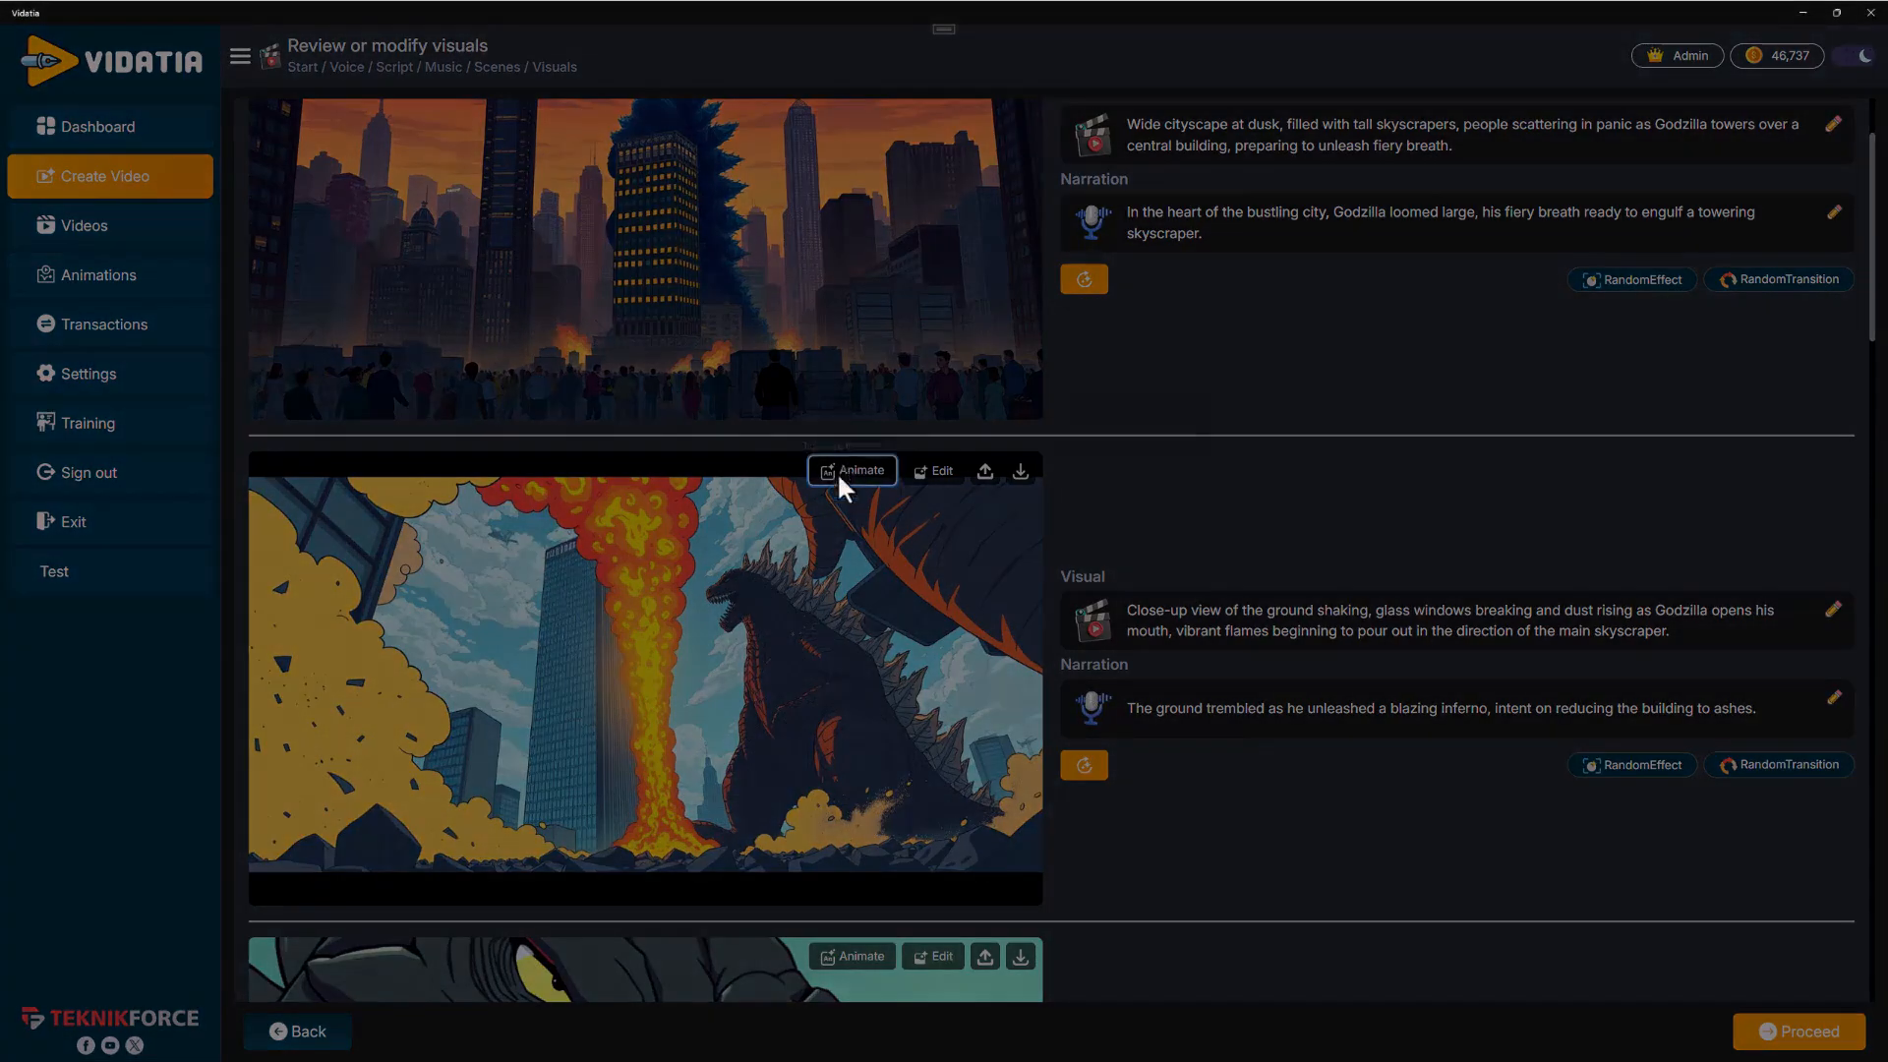
left_click(1184, 732)
left_click(935, 473)
type("g")
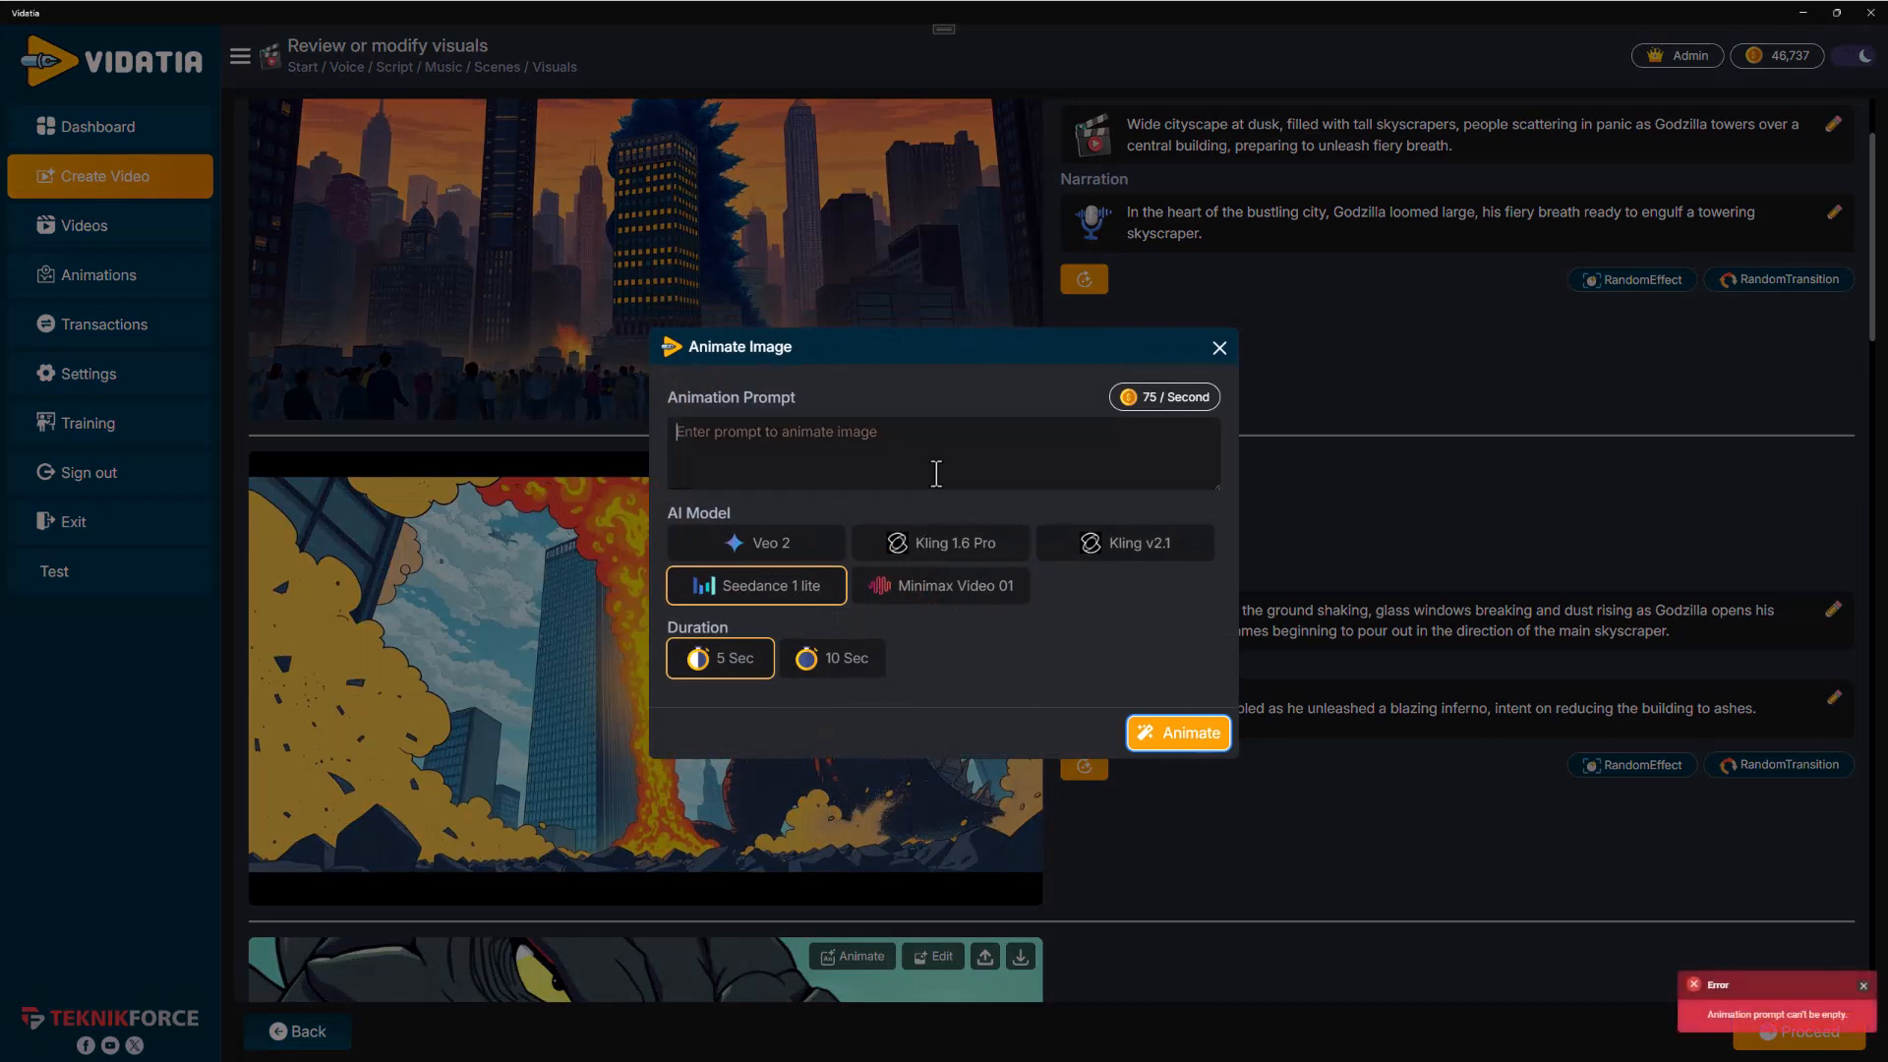
type("odzilla burning down everything")
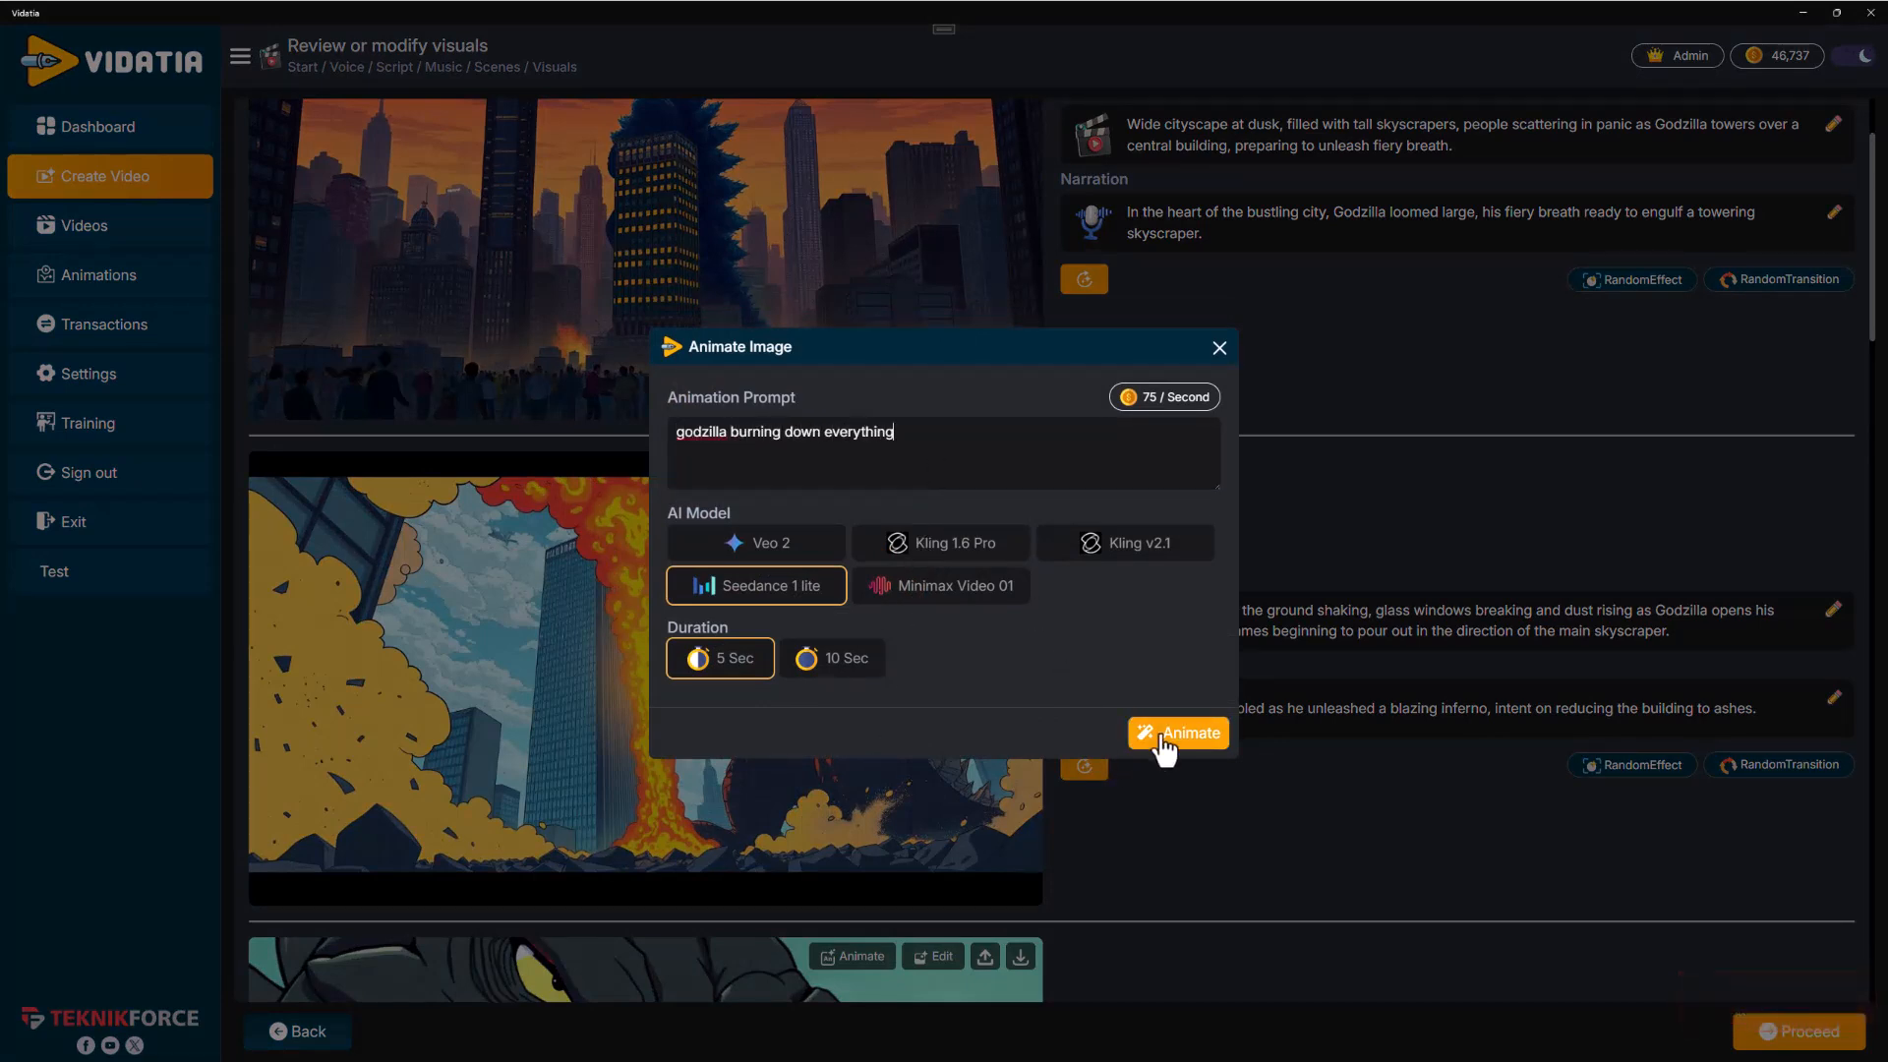
left_click(1161, 738)
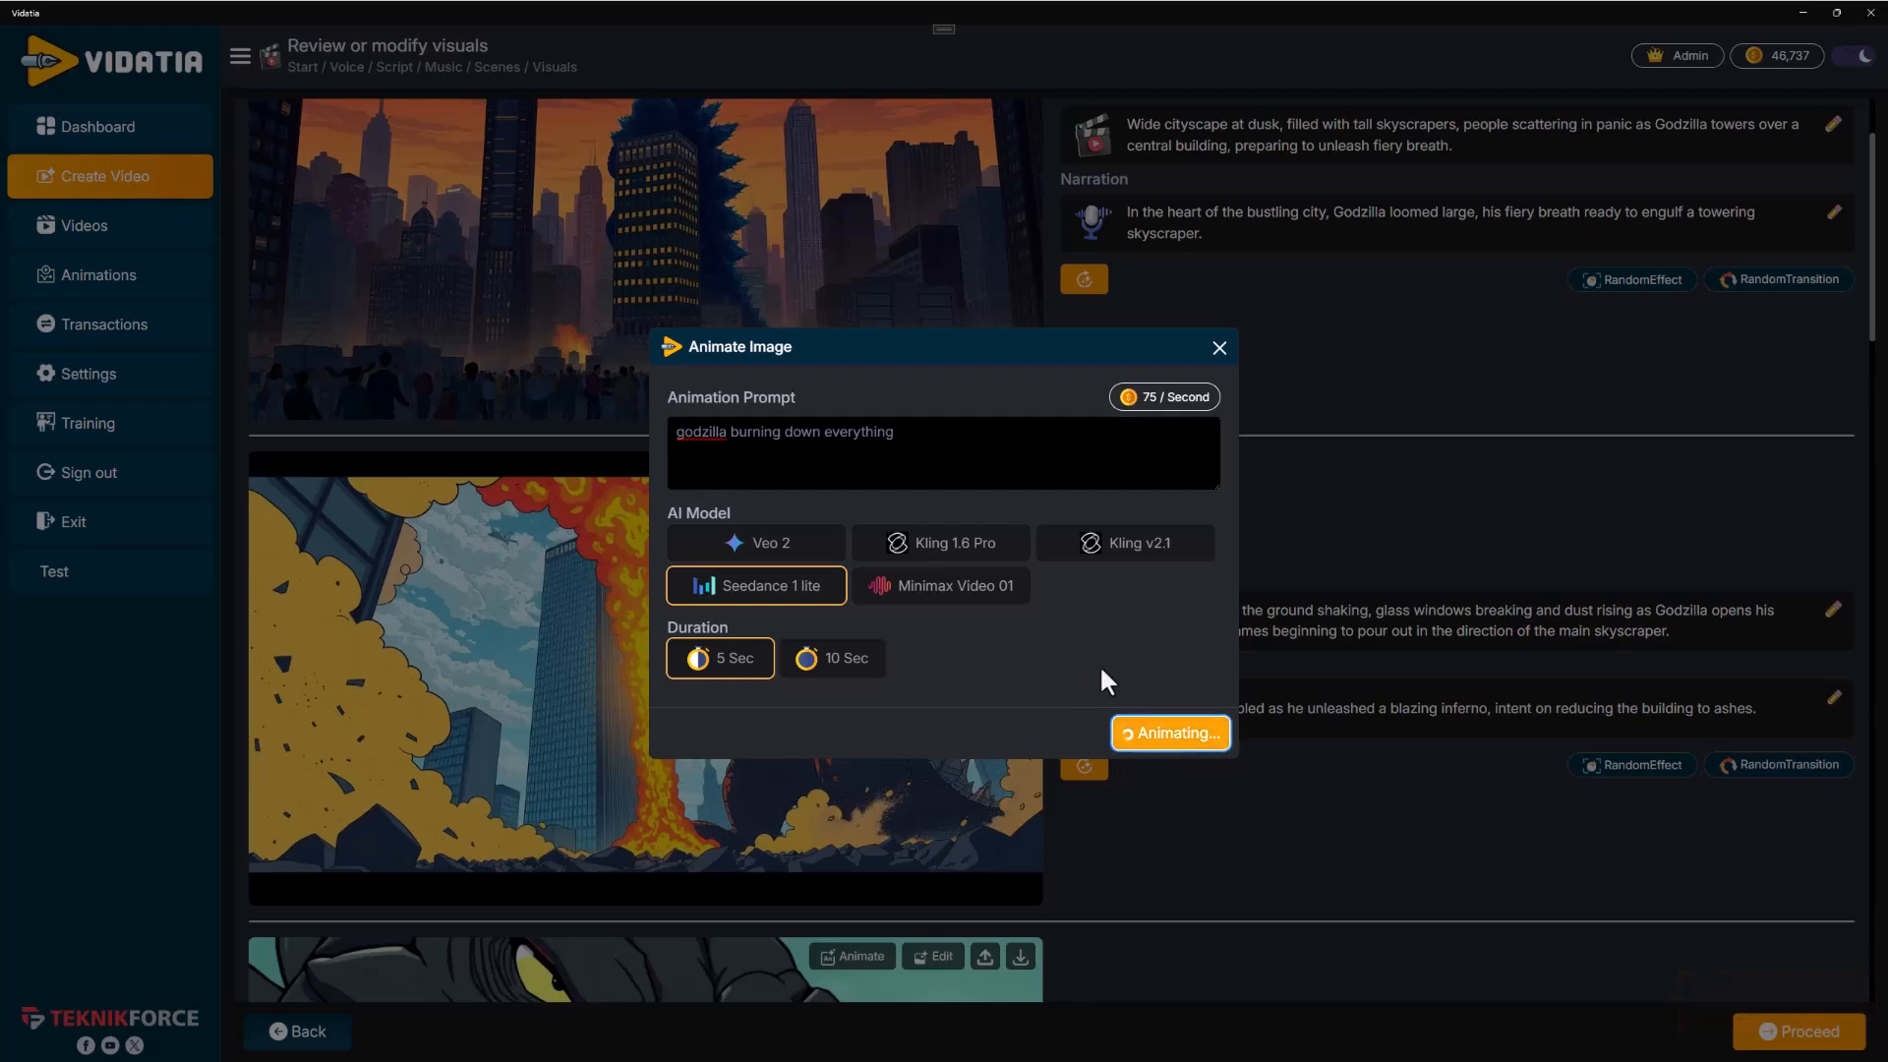
Animate the flailing Godzilla scene with the prompt "godzilla flailing arms"
scroll(1081, 750, "down", 5)
scroll(995, 741, "down", 9)
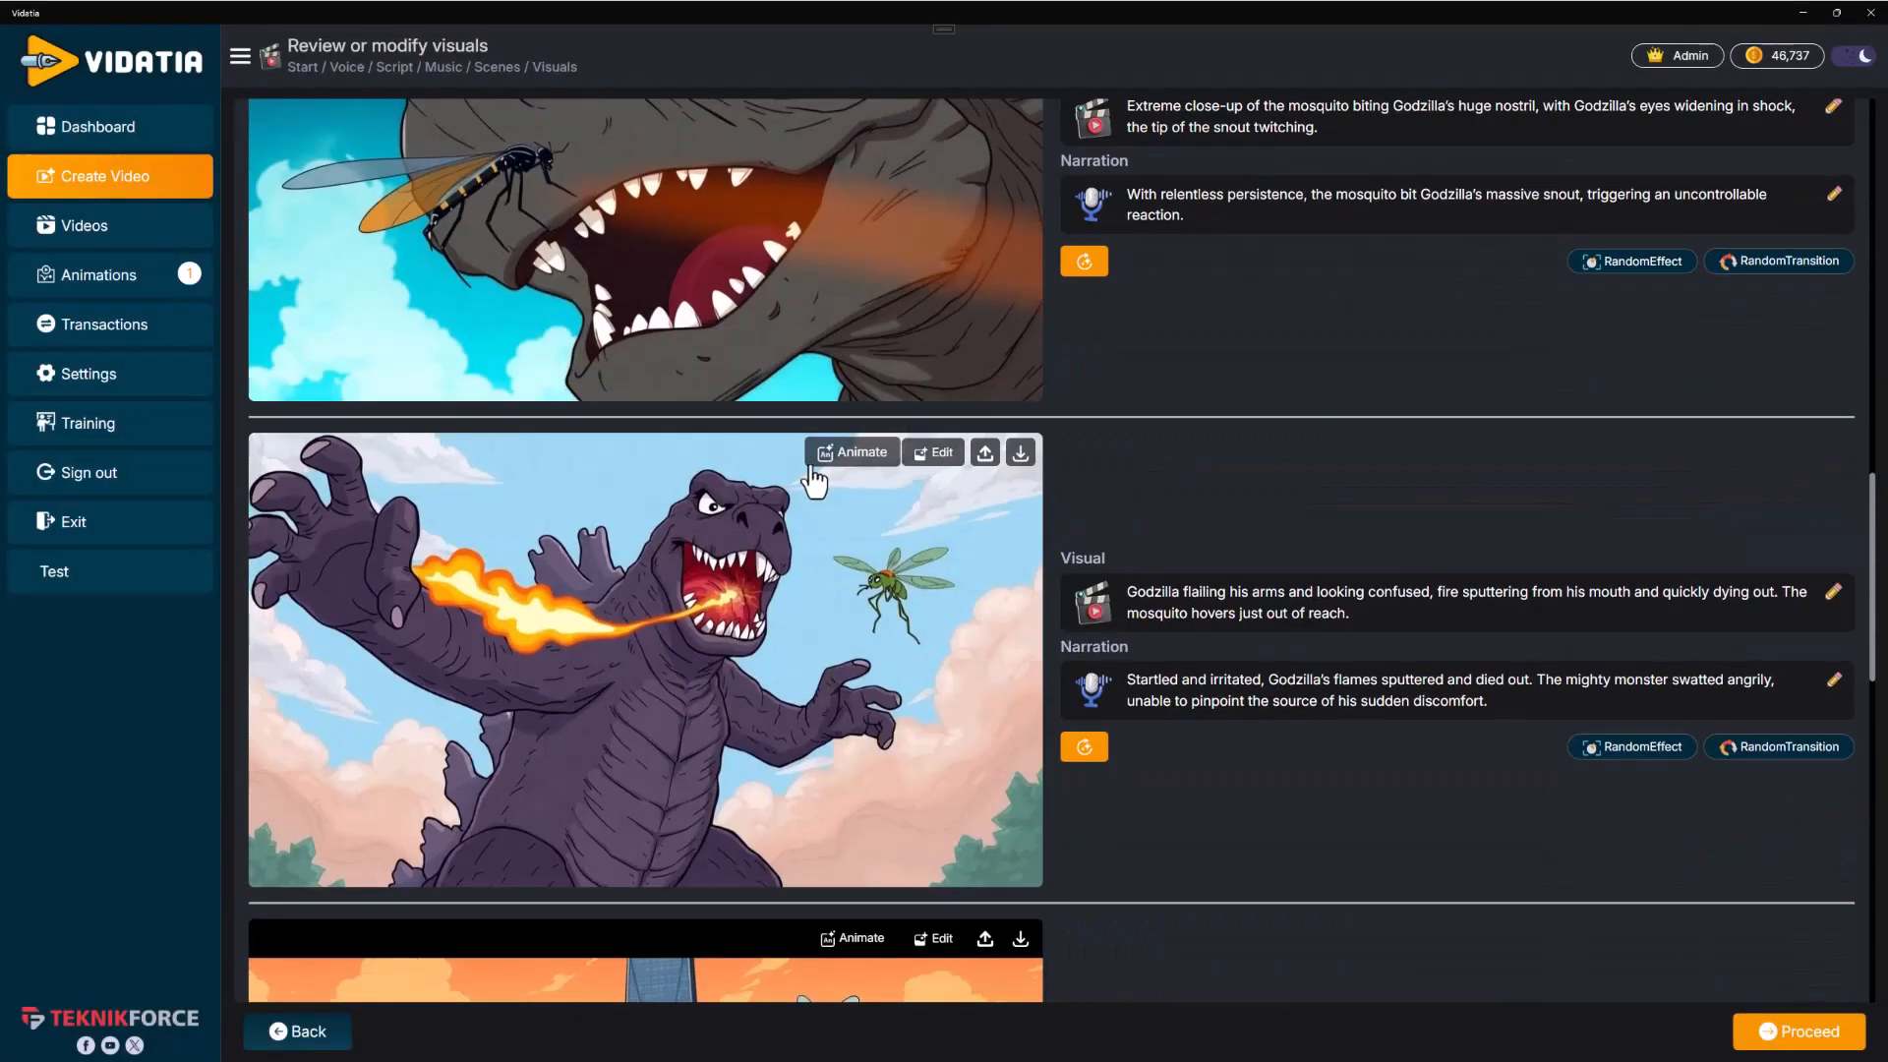
left_click(827, 470)
left_click(841, 443)
type("godzilla flailing arms")
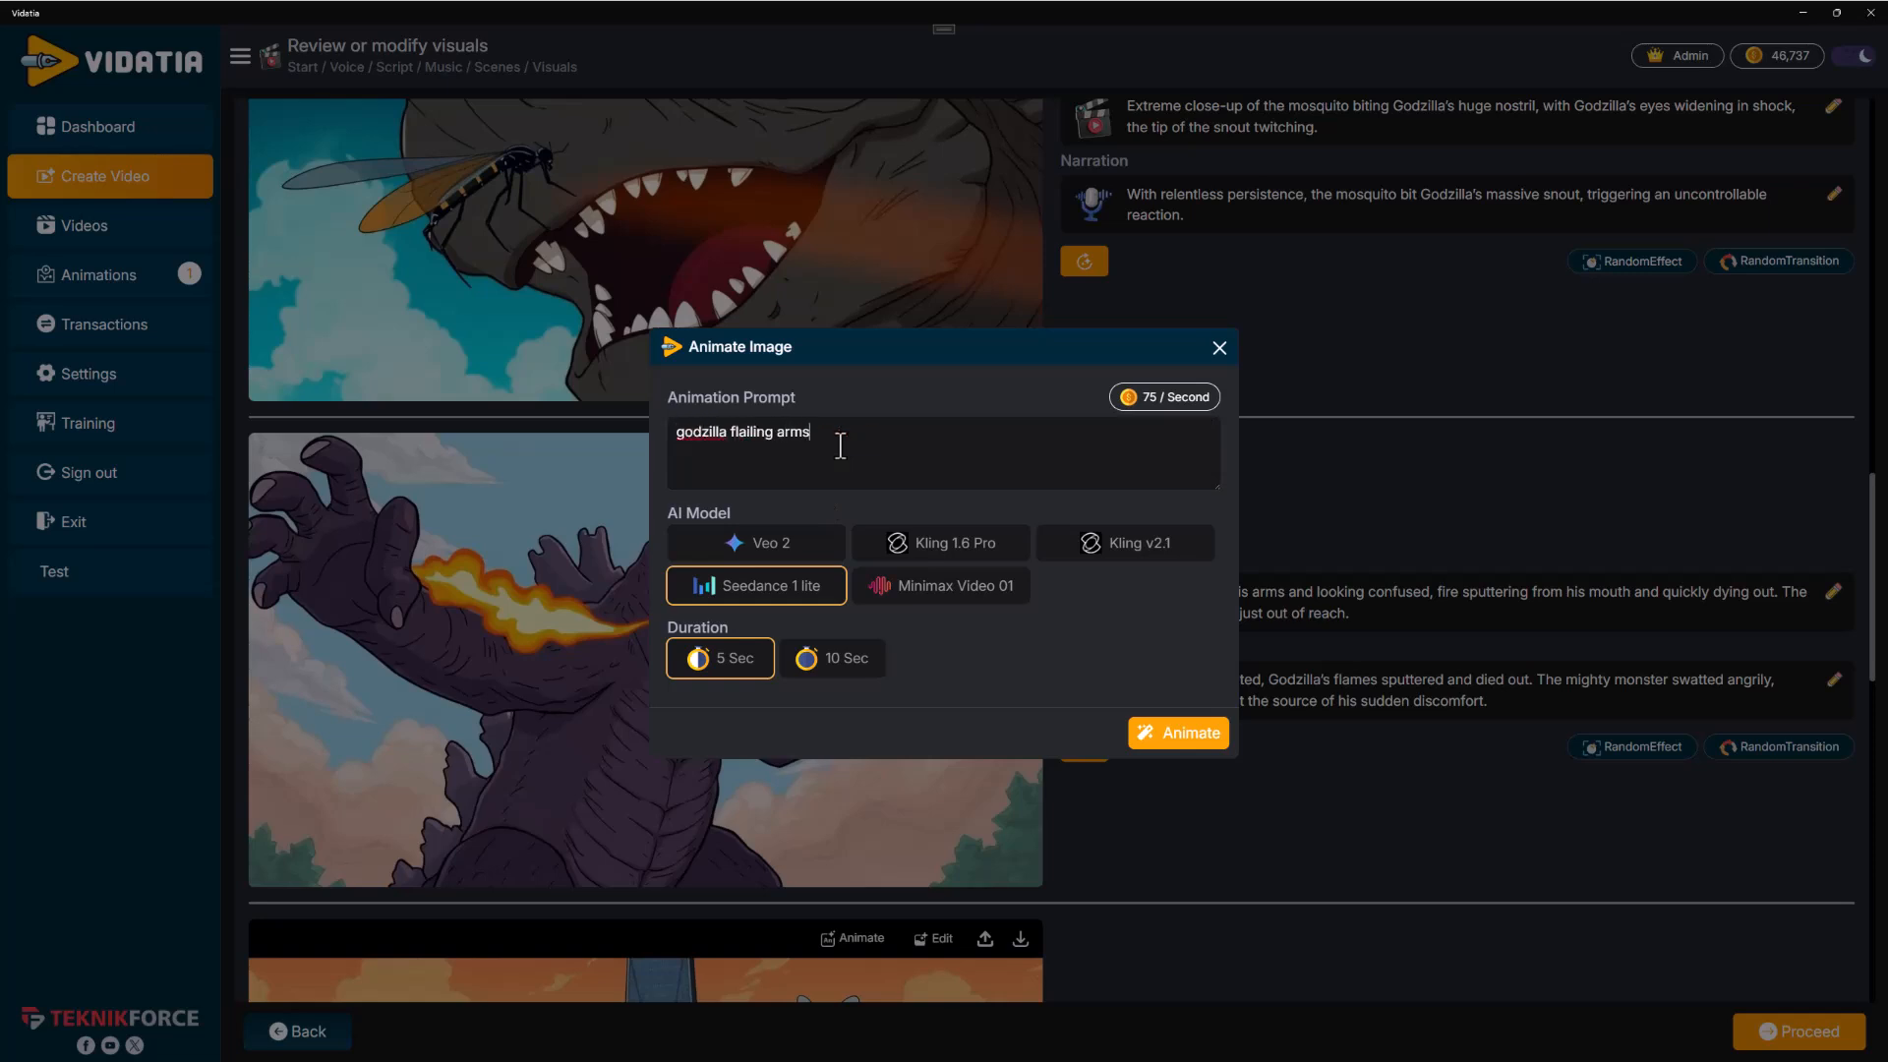
left_click(1178, 732)
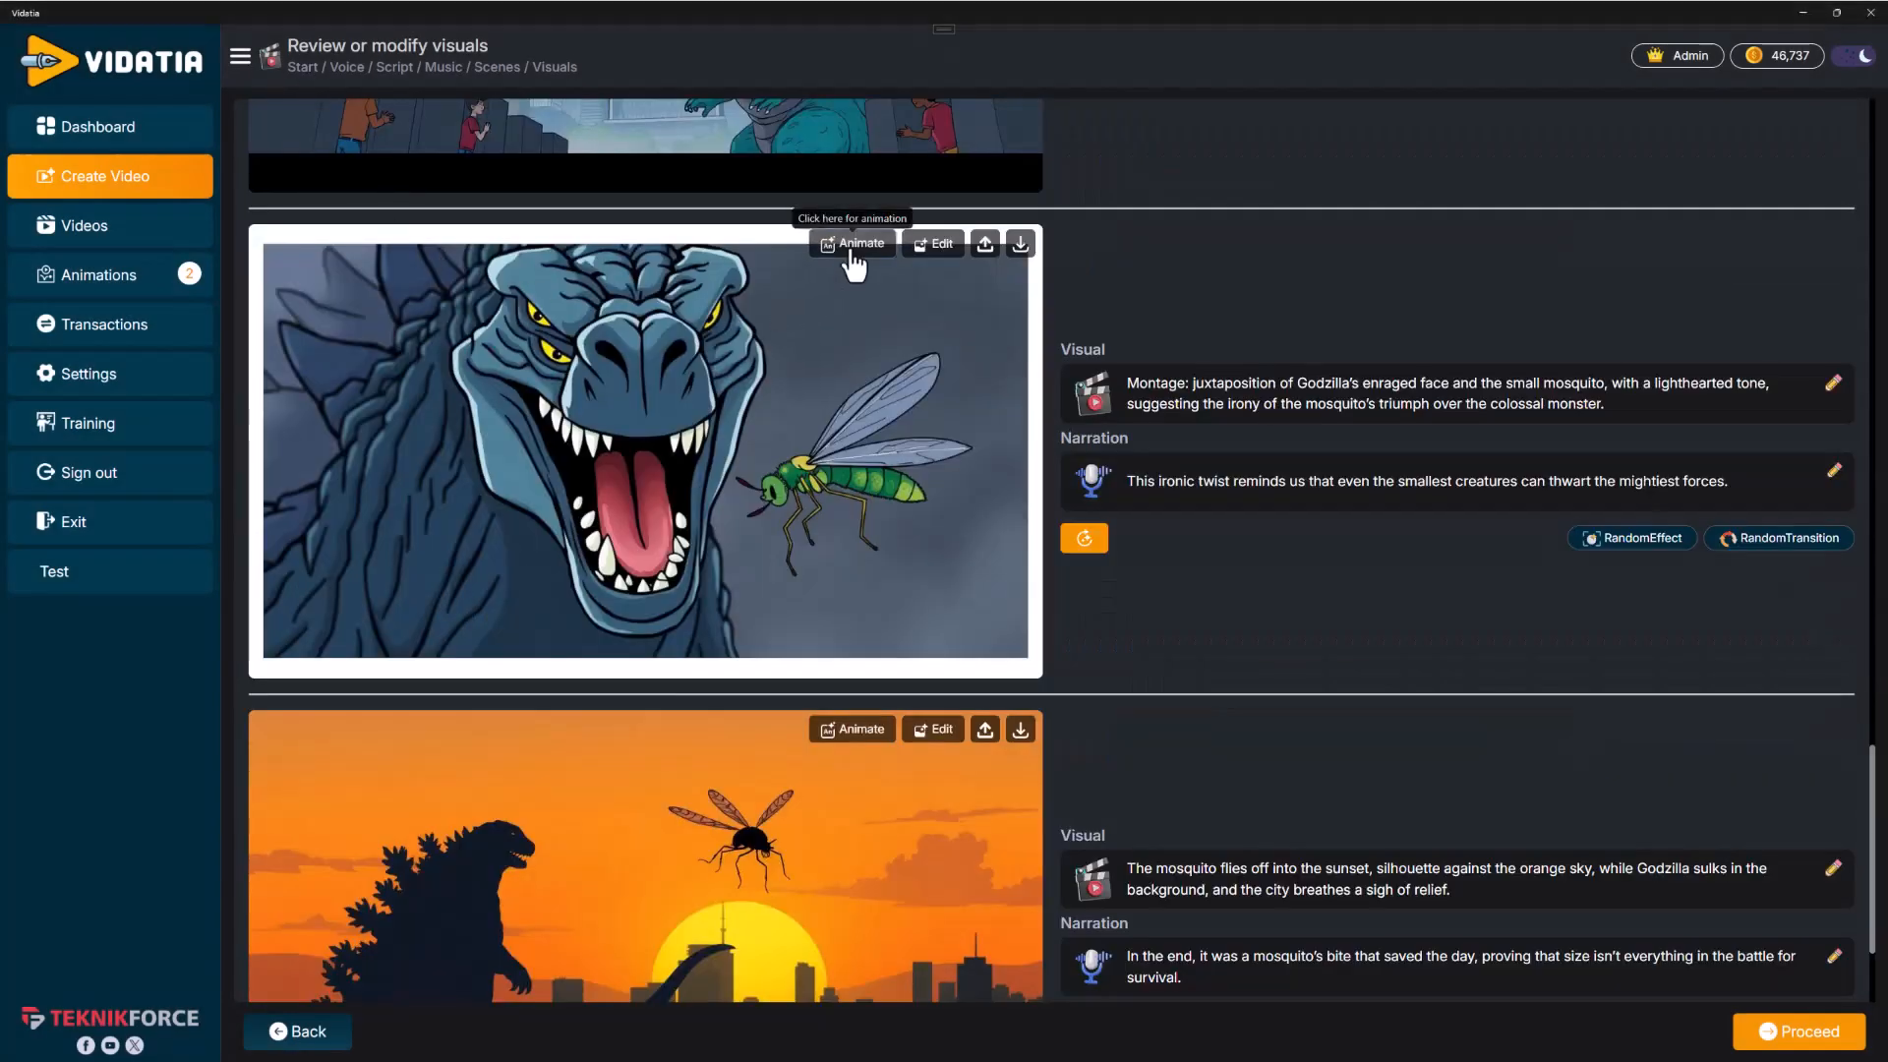
Animate the Godzilla-and-mosquito montage scene with the prompt "mosquito dancing"
left_click(853, 246)
left_click(864, 452)
type("mosquito dancing")
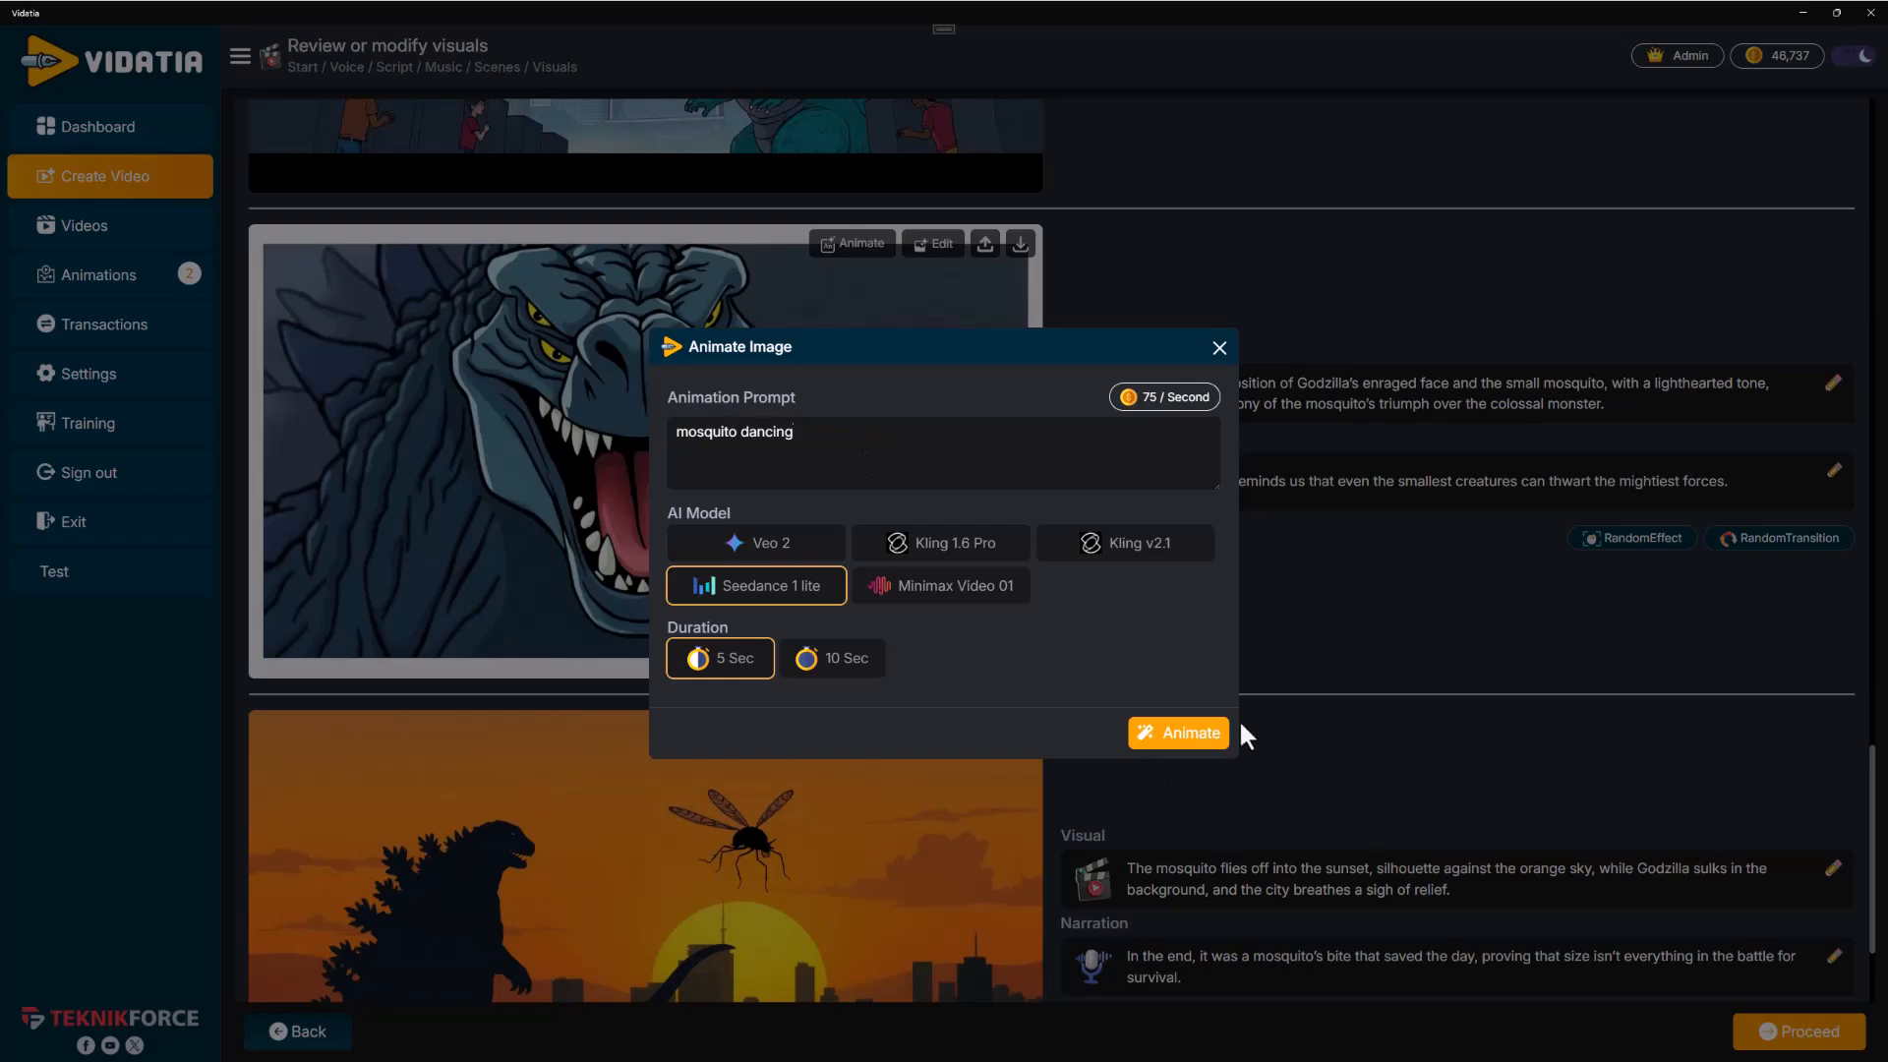
left_click(1211, 738)
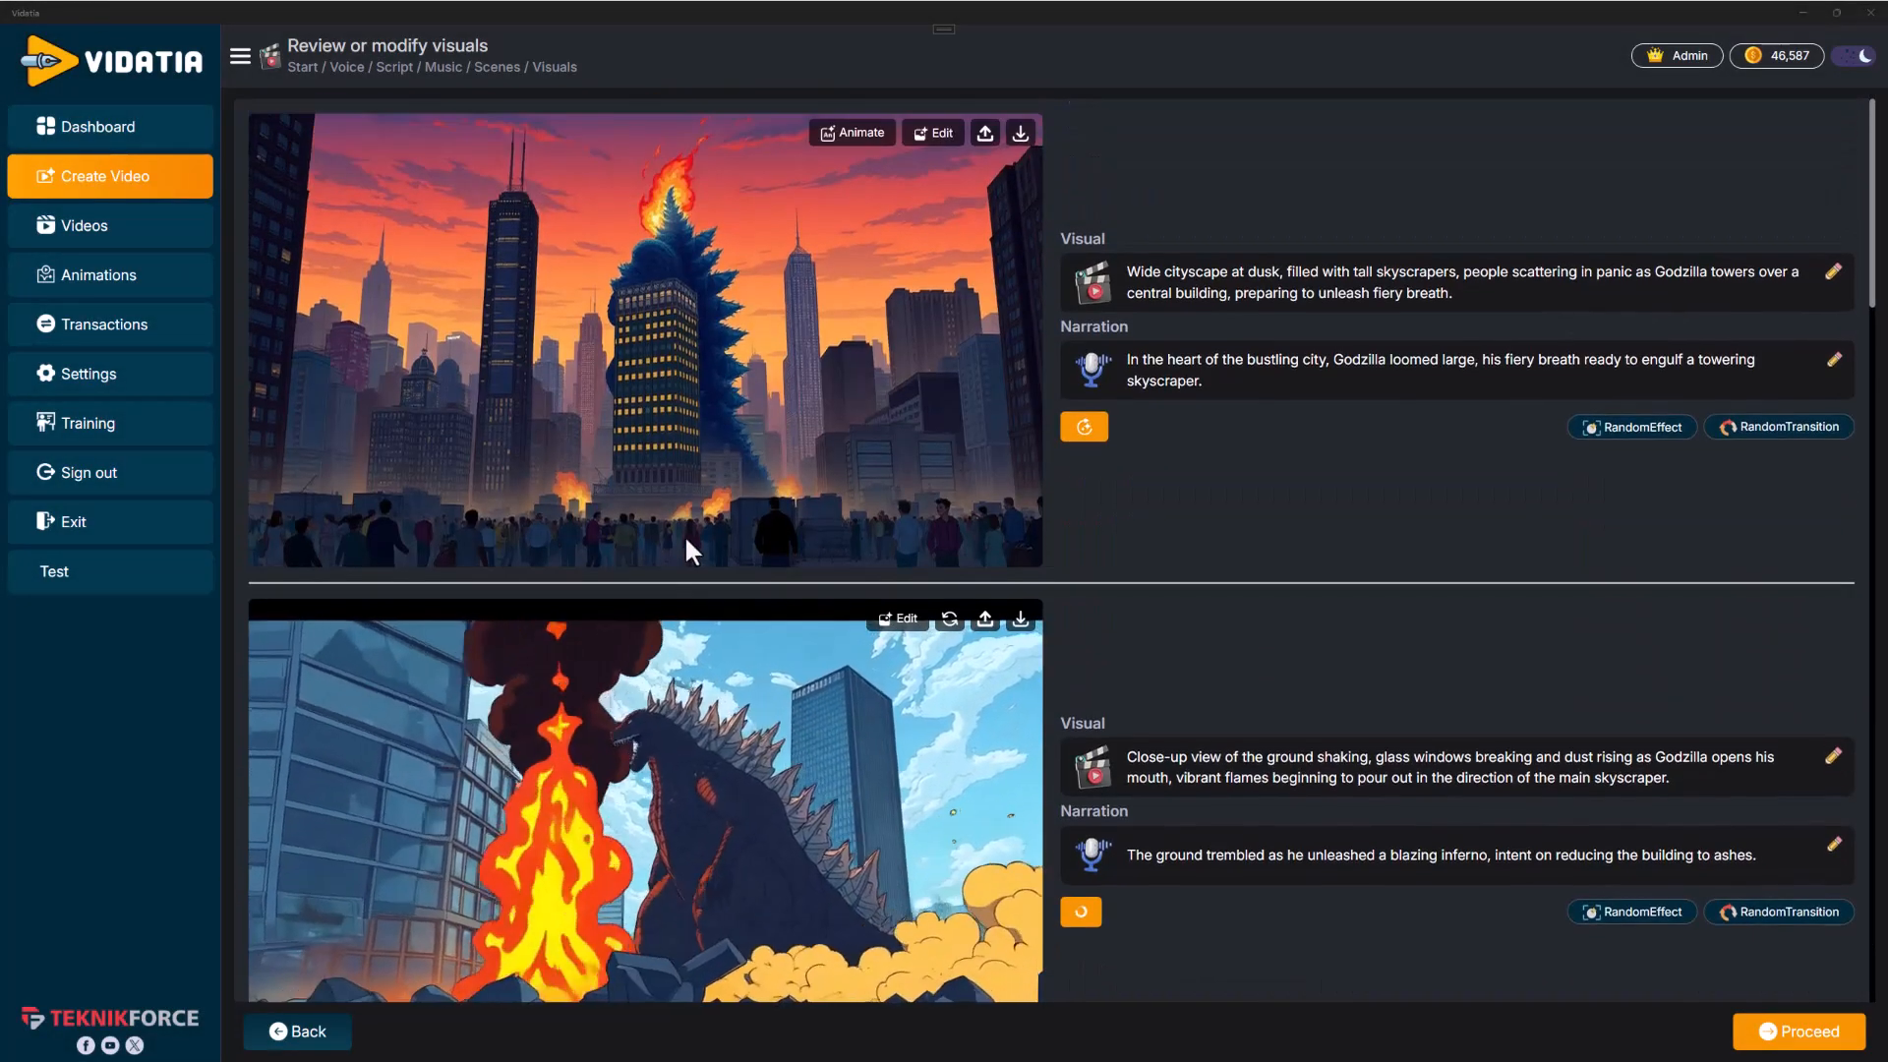
Render the Godzilla video and play it back
scroll(686, 531, "down", 4)
scroll(715, 482, "down", 4)
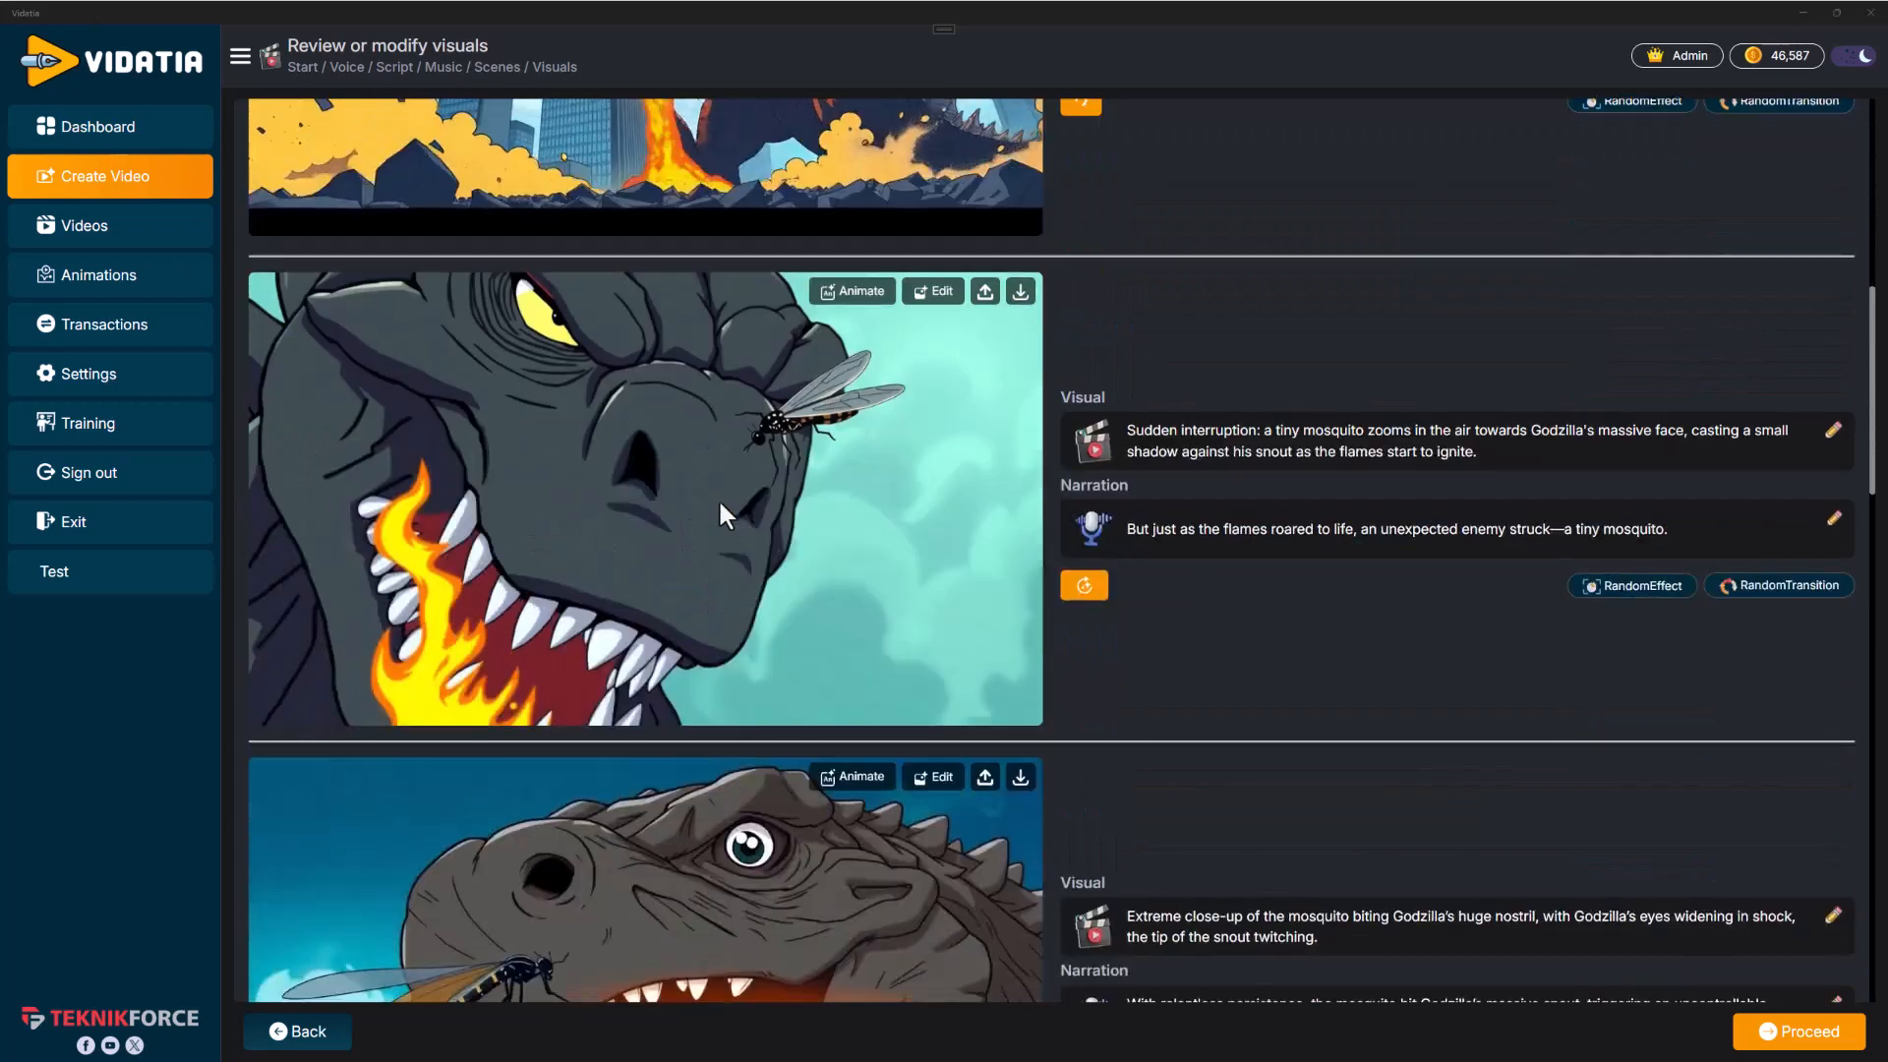
scroll(718, 497, "down", 9)
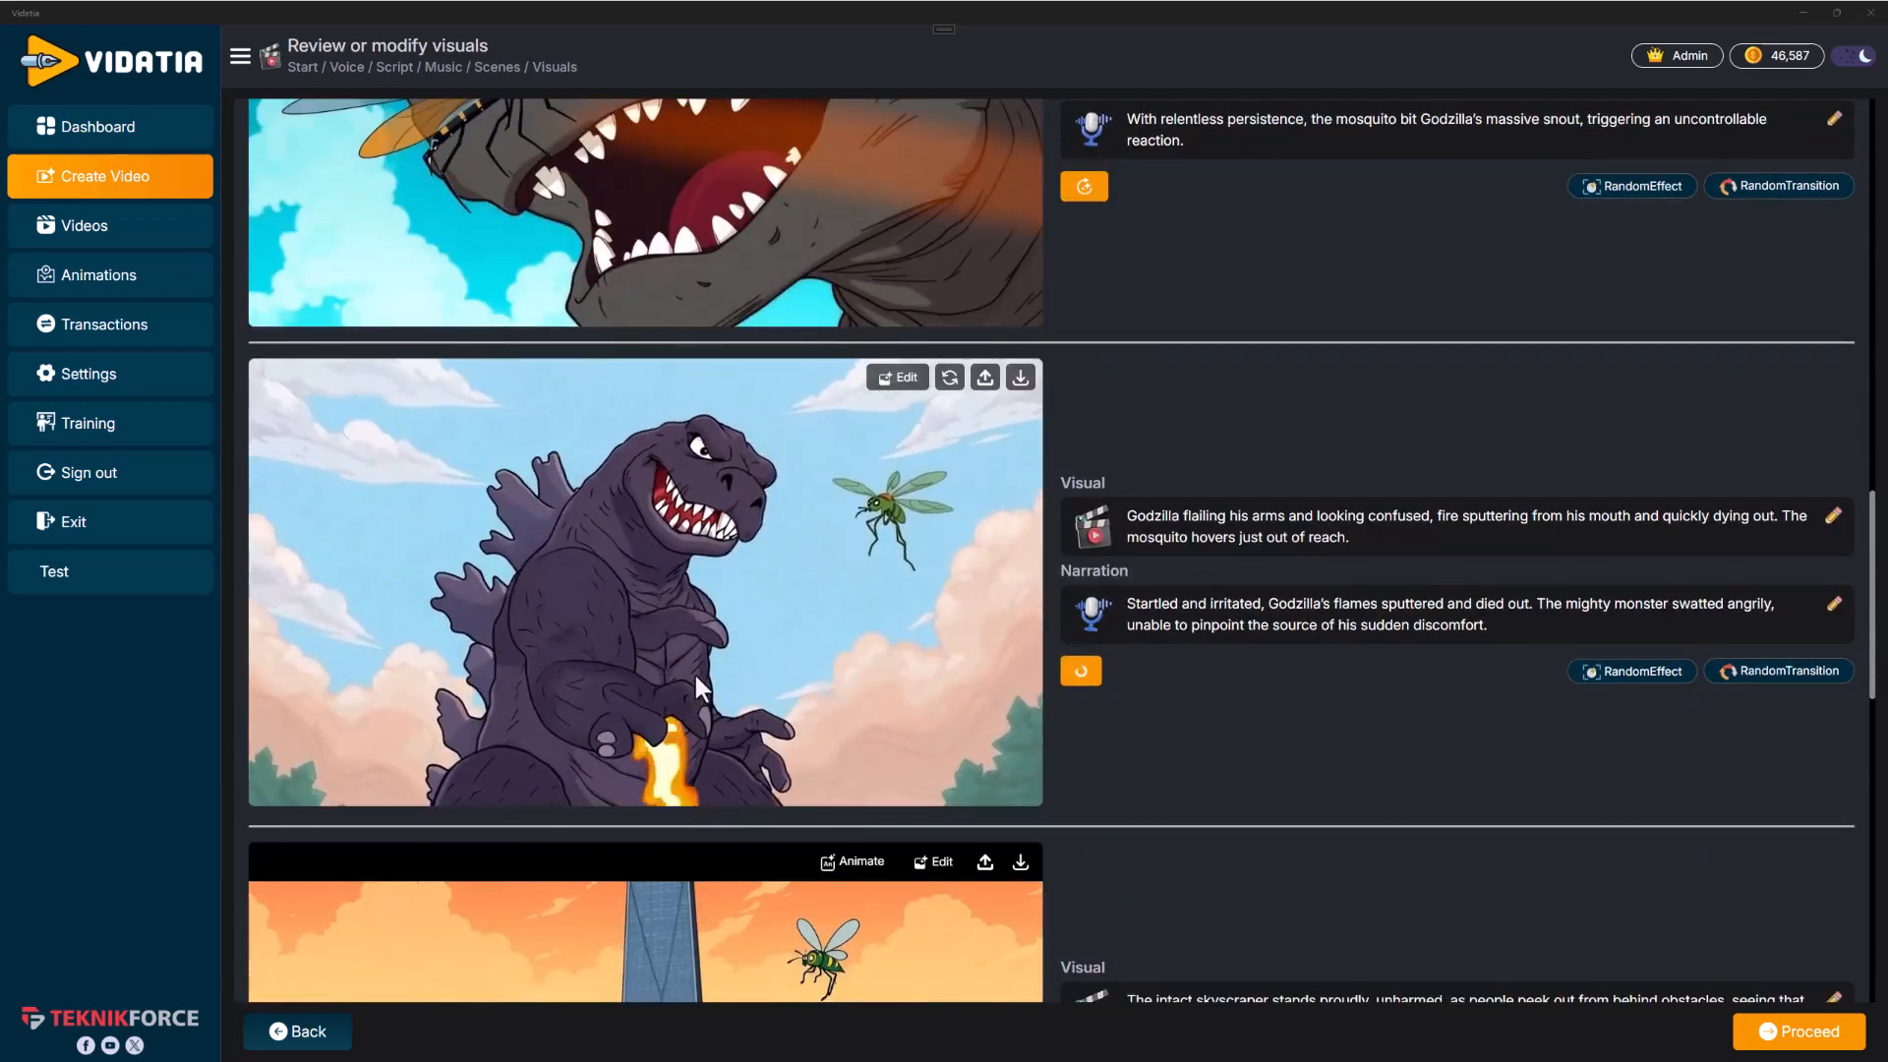
scroll(694, 675, "down", 10)
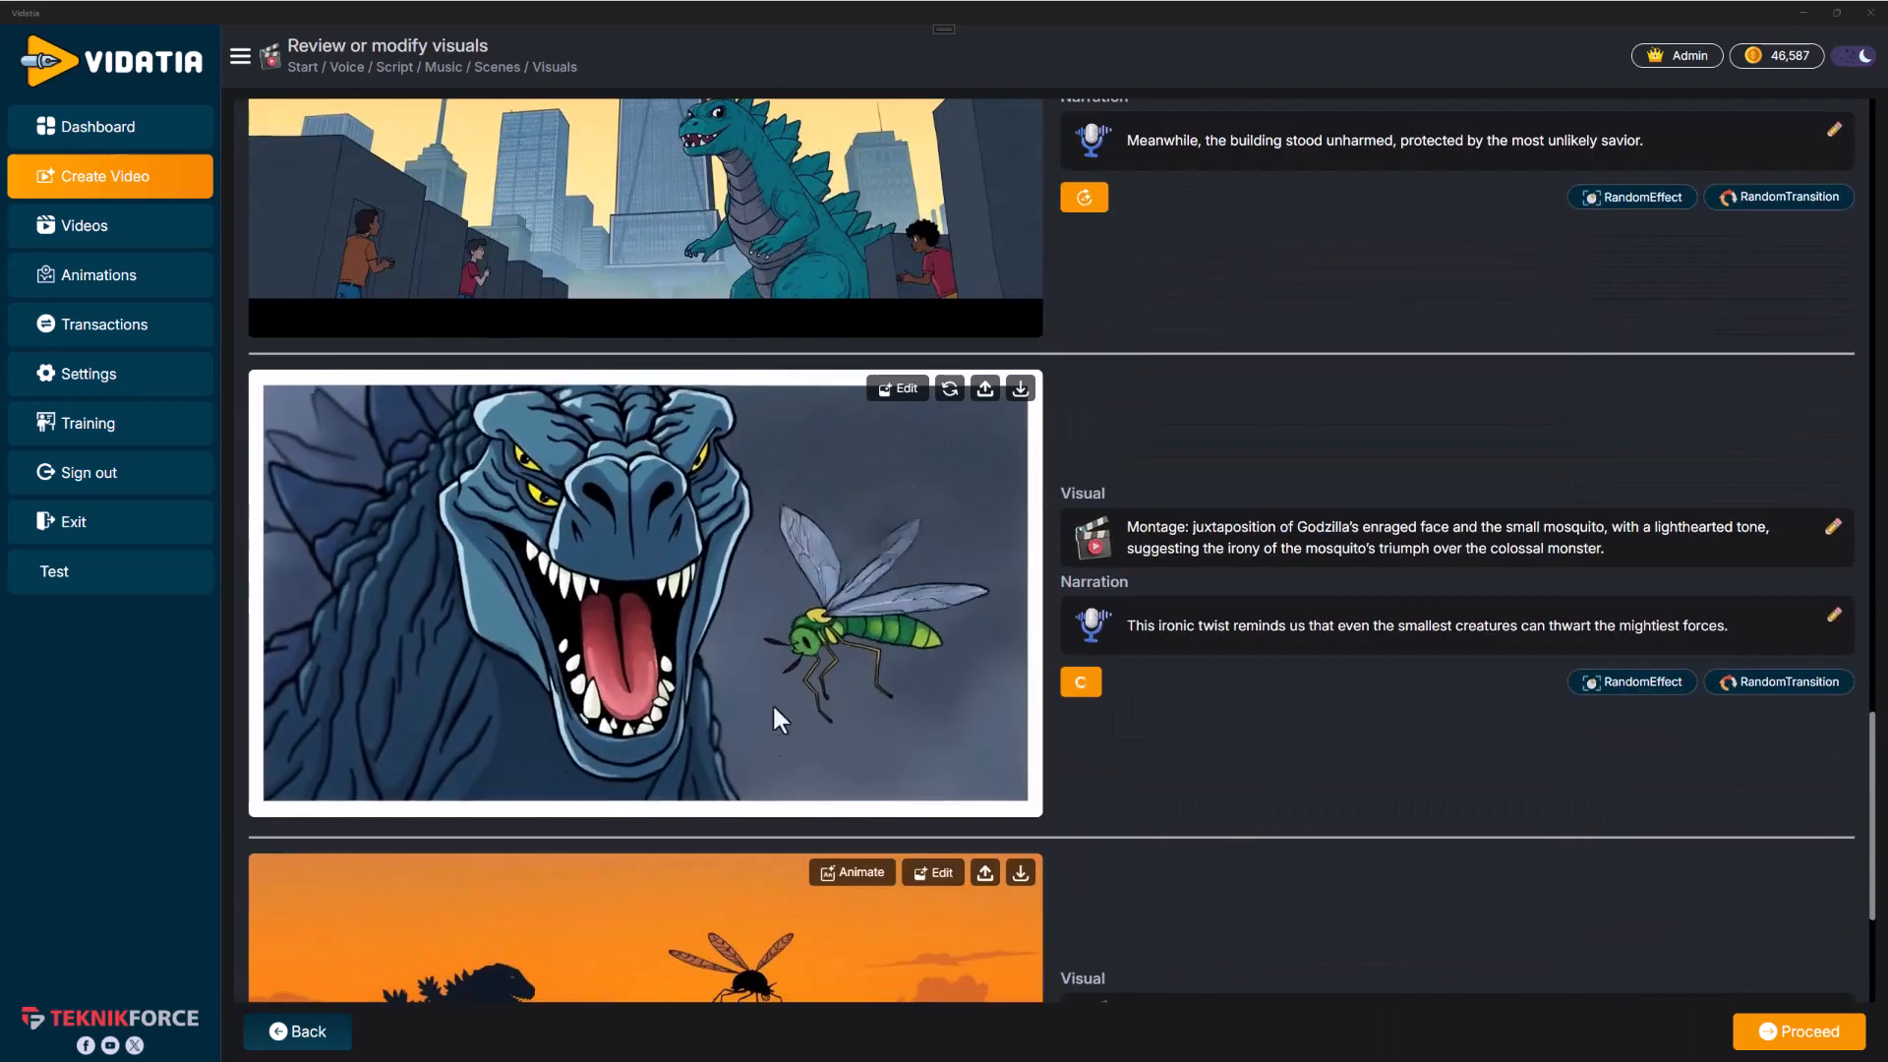
scroll(963, 645, "down", 4)
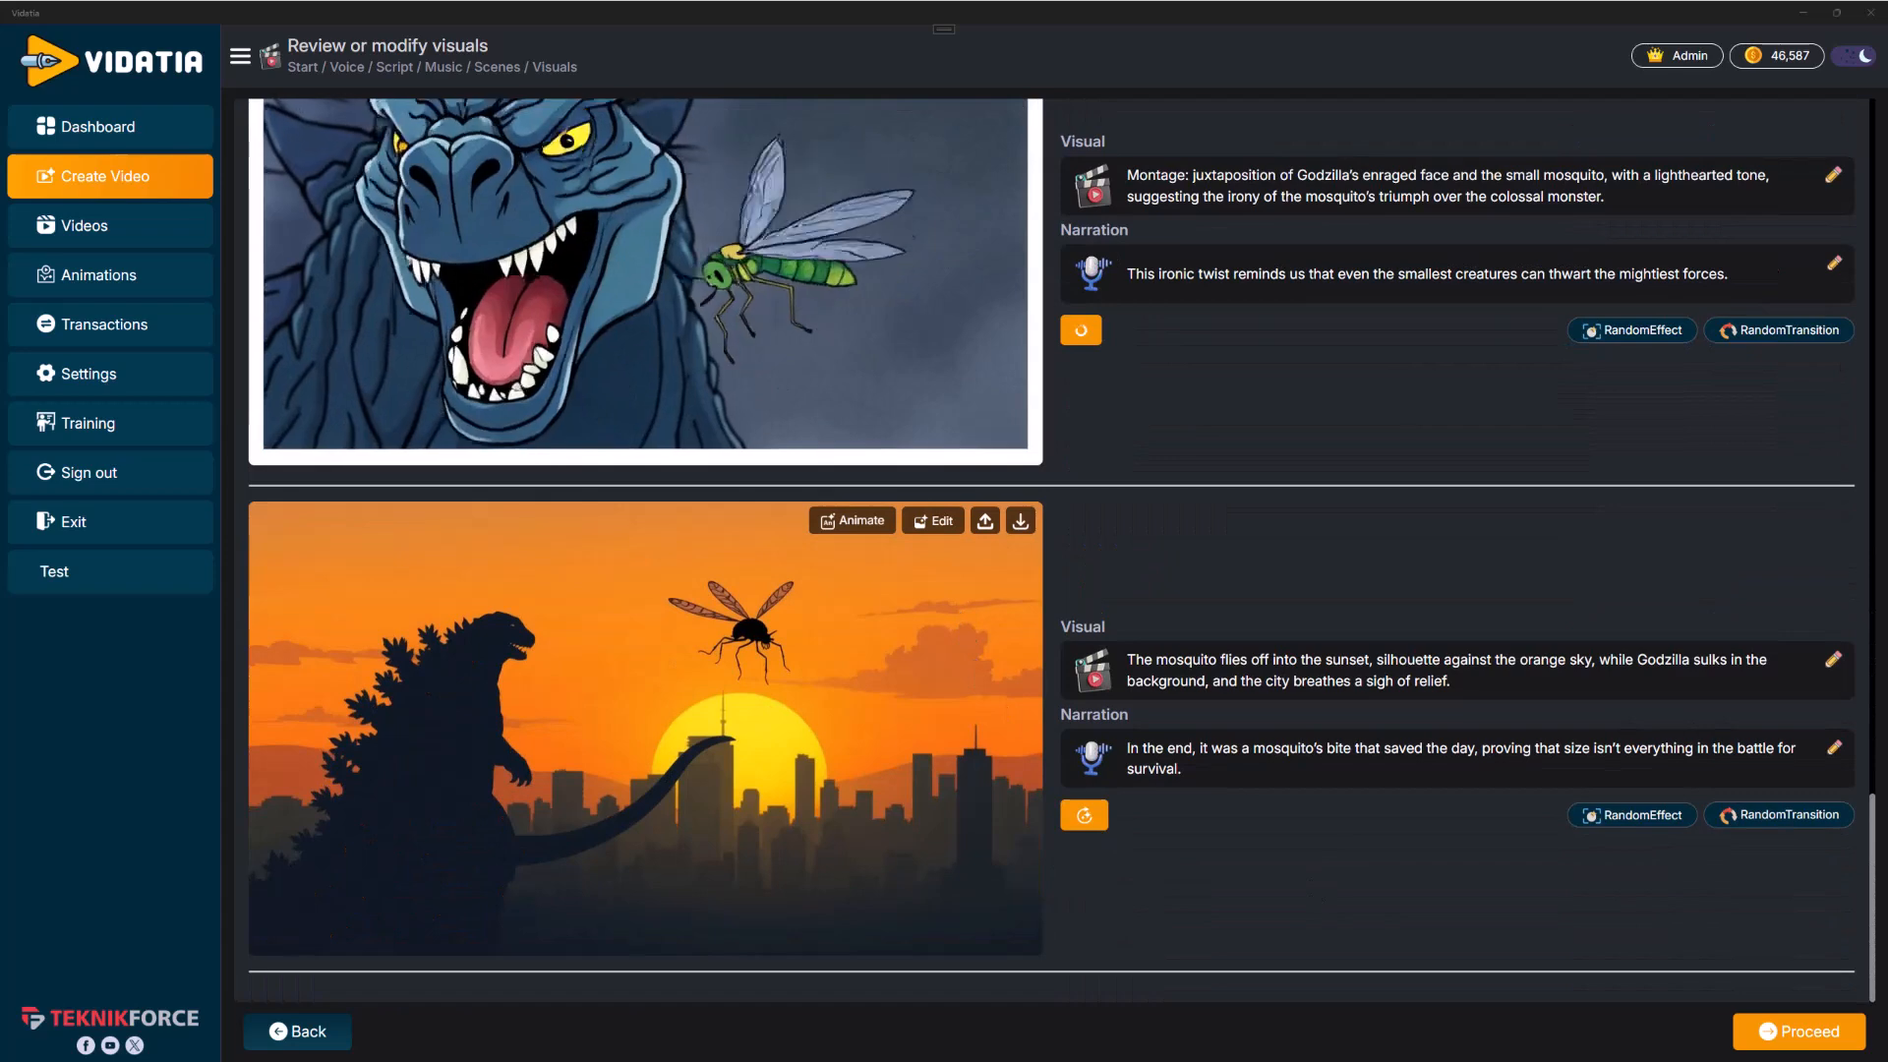
left_click(1799, 1031)
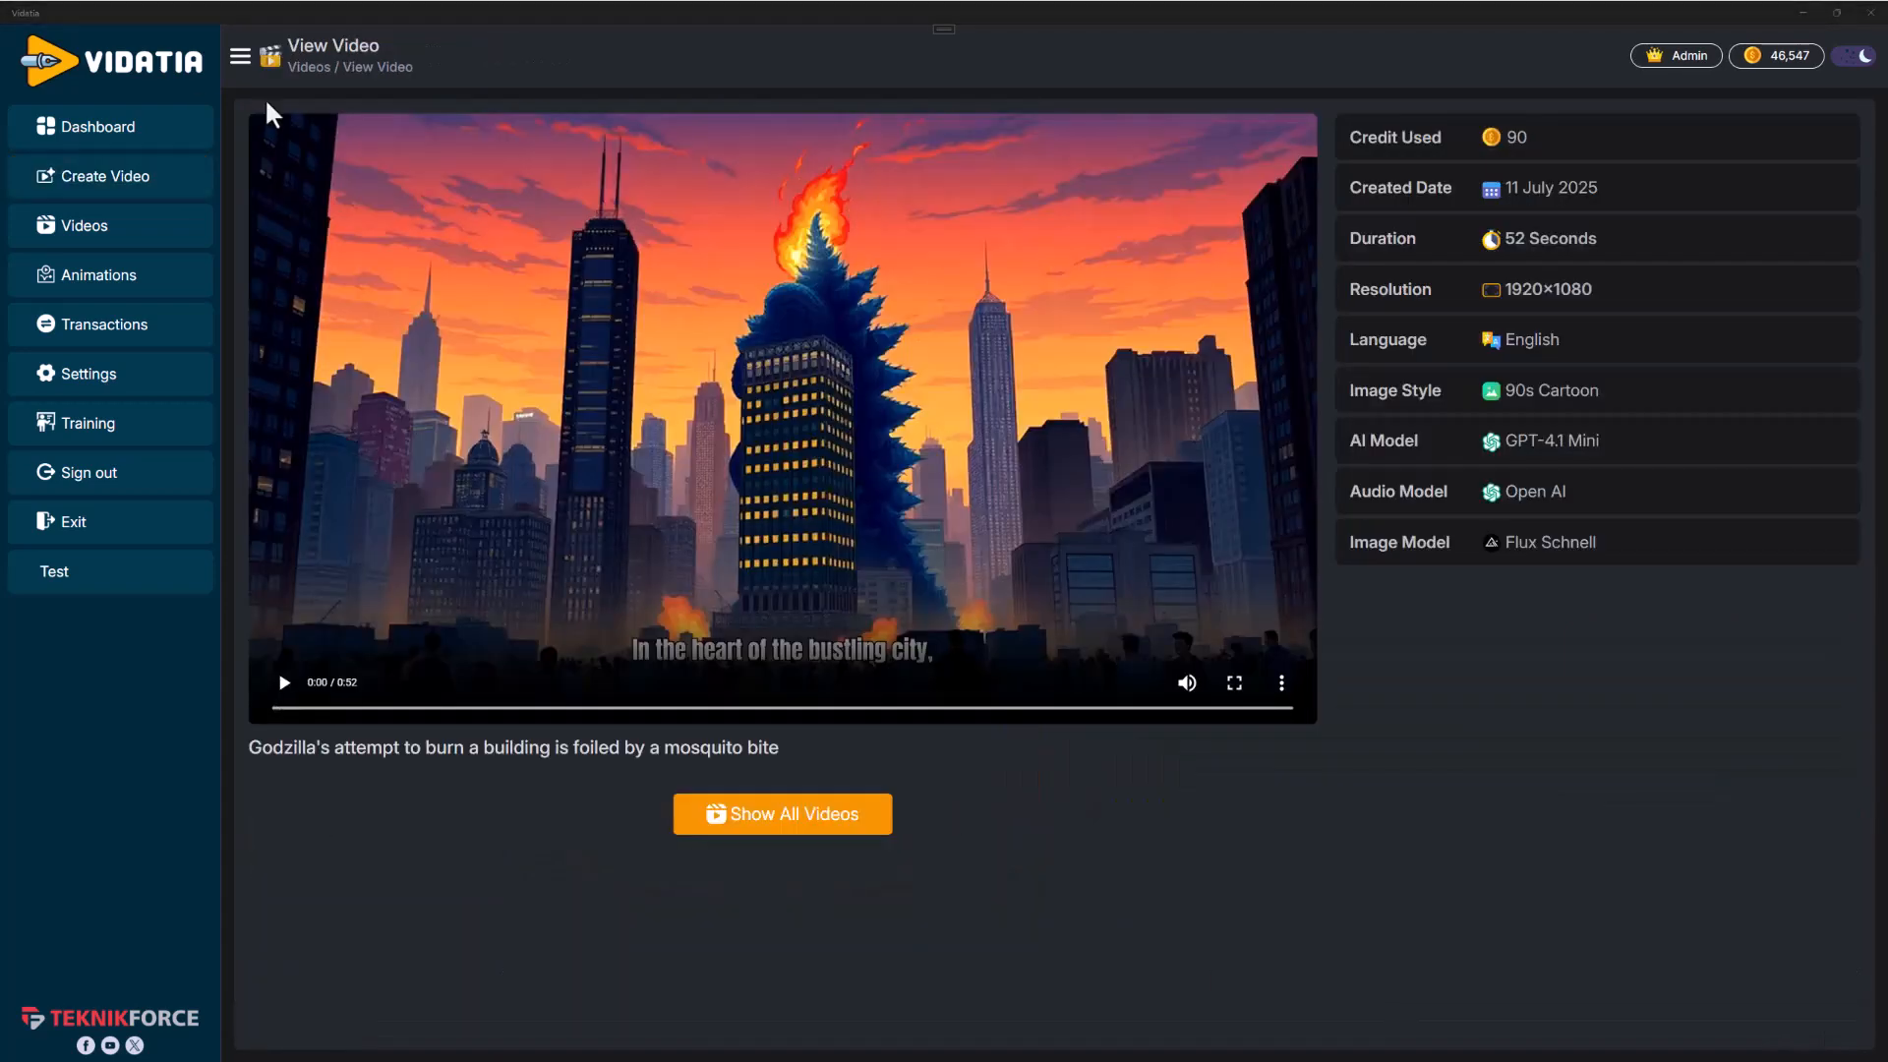
left_click(287, 686)
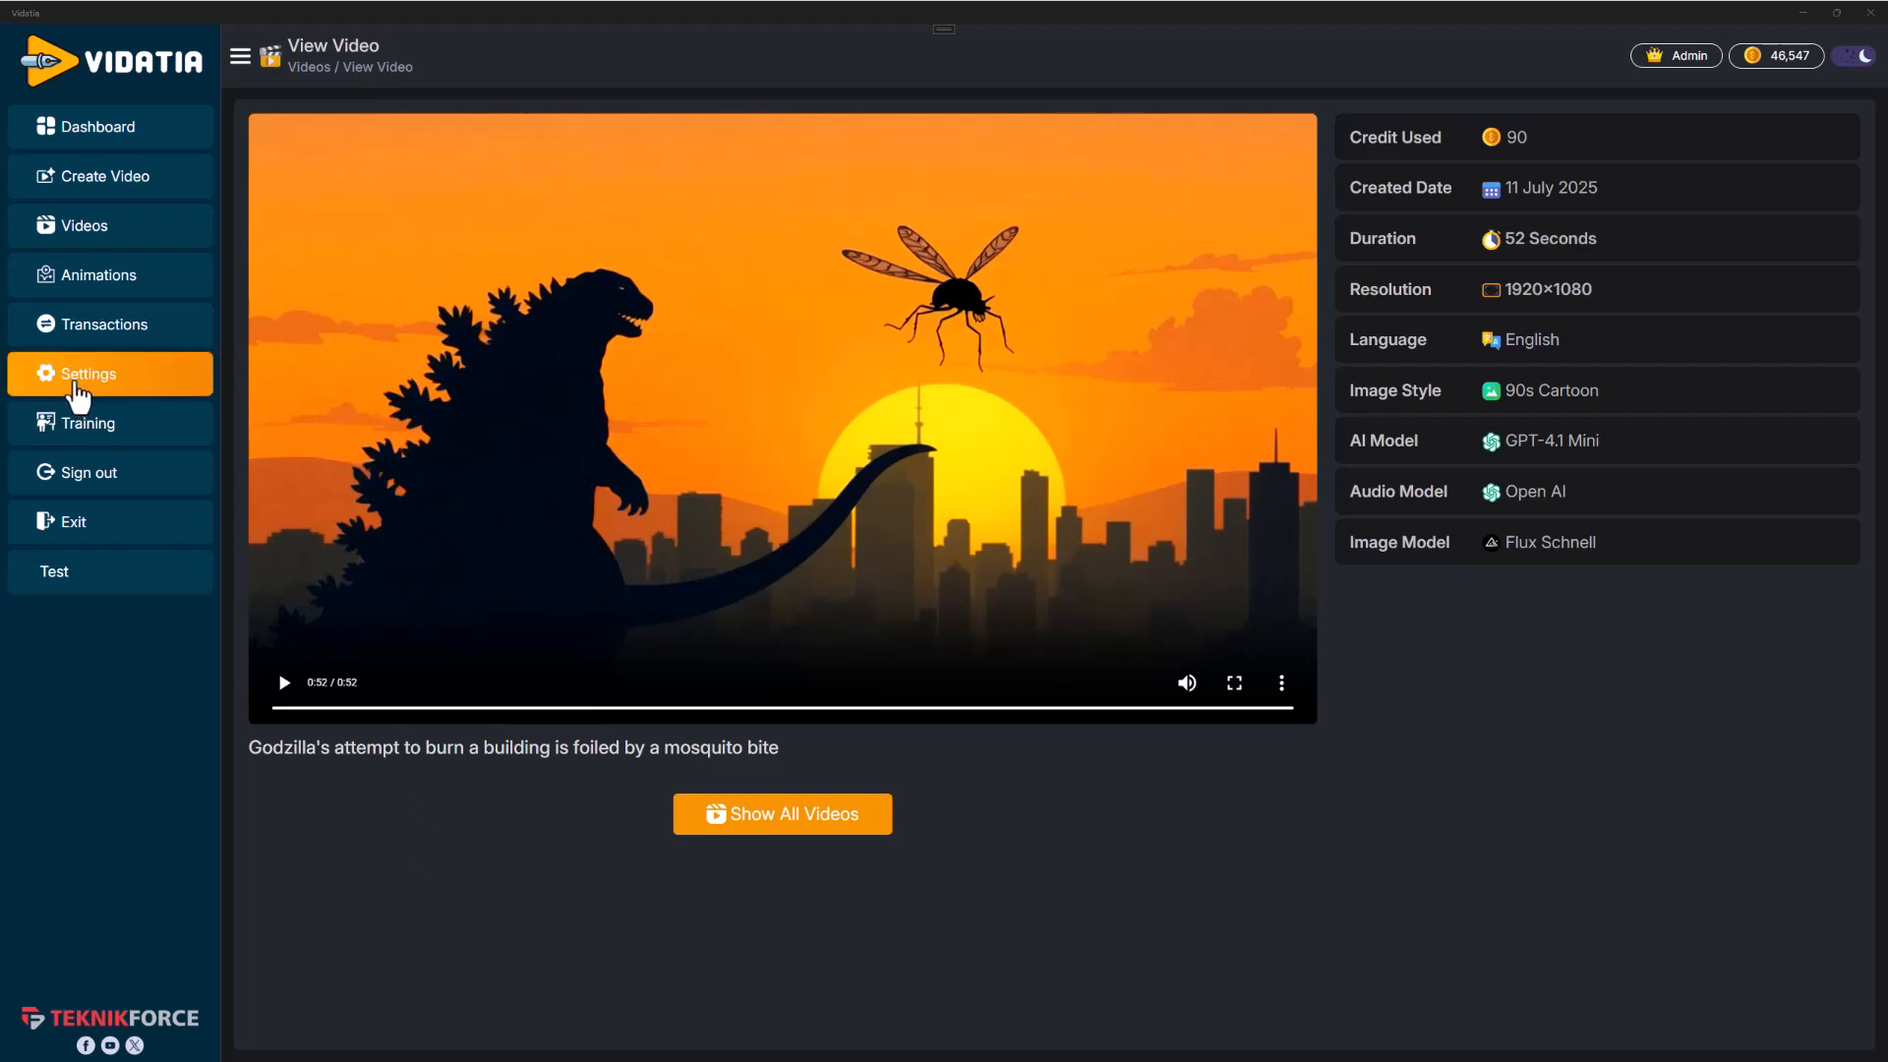
Open the dashboard and review the recent videos, daily chart and history
left_click(116, 130)
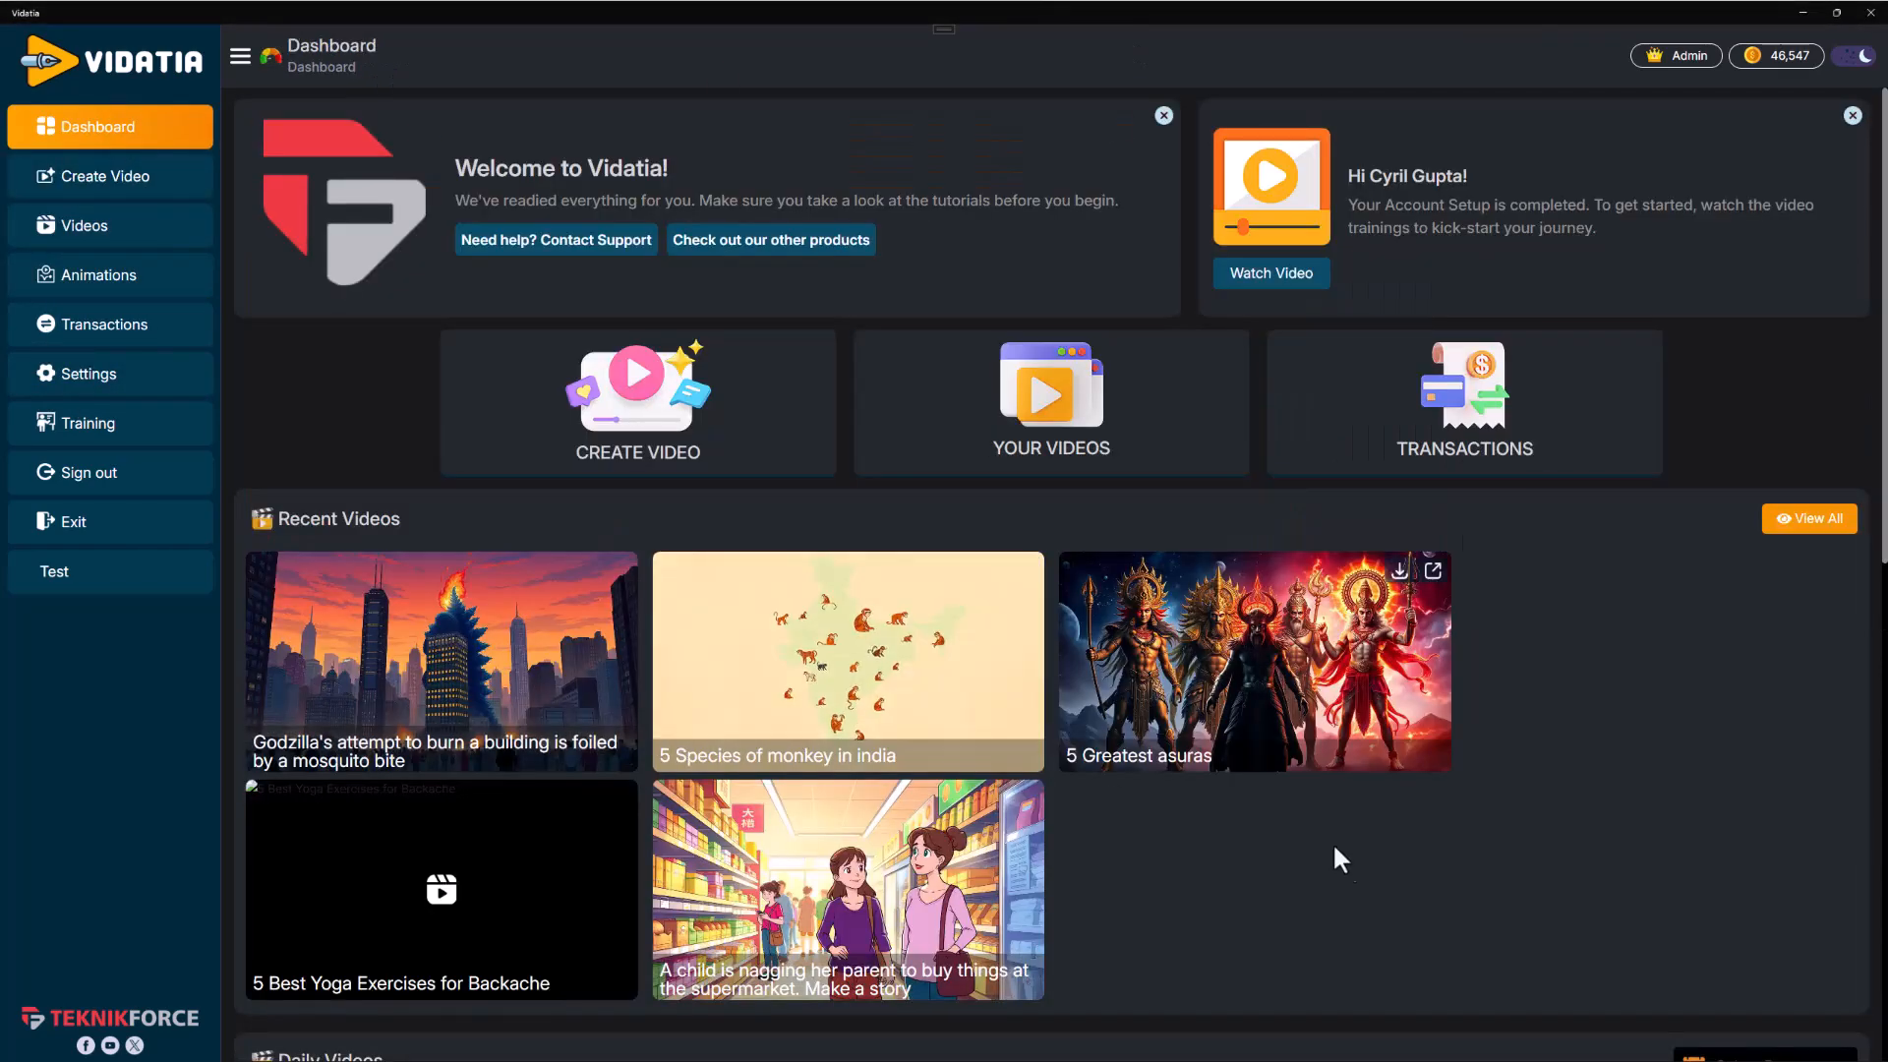
scroll(409, 792, "down", 2)
scroll(1573, 751, "down", 2)
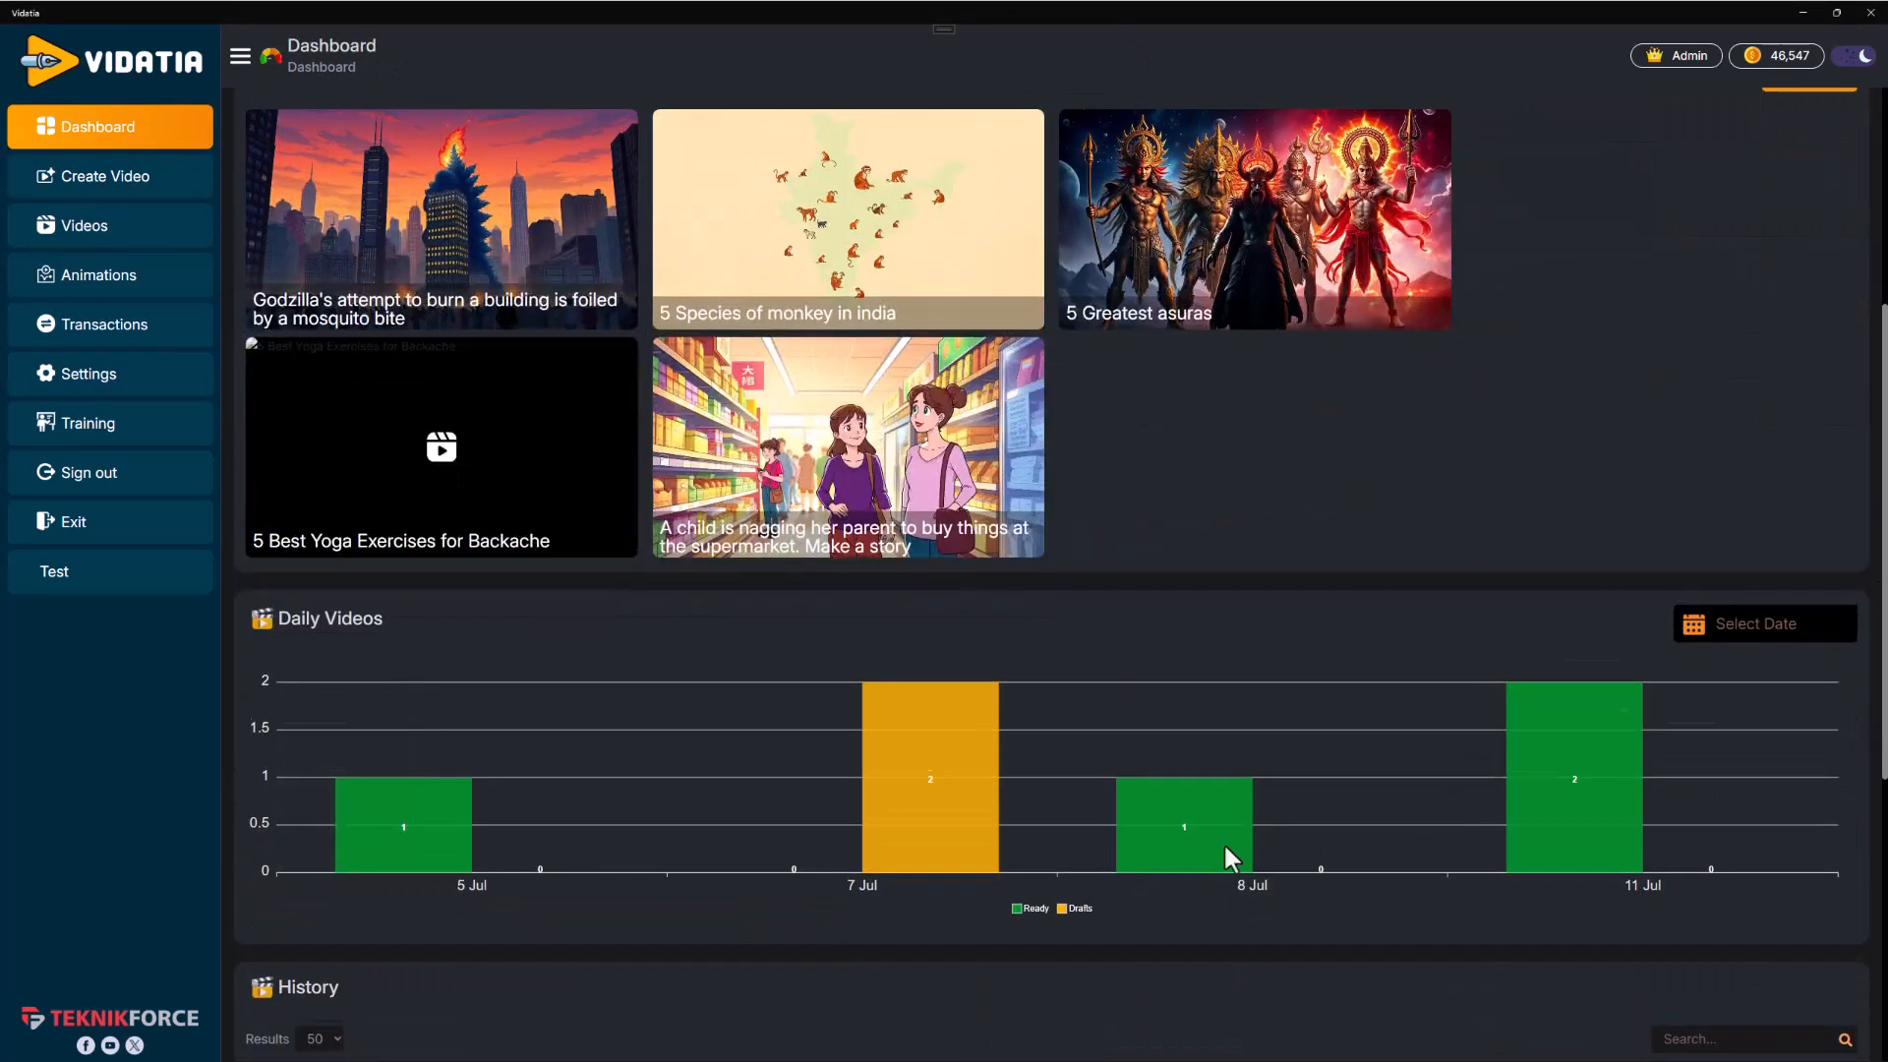
scroll(1239, 840, "down", 3)
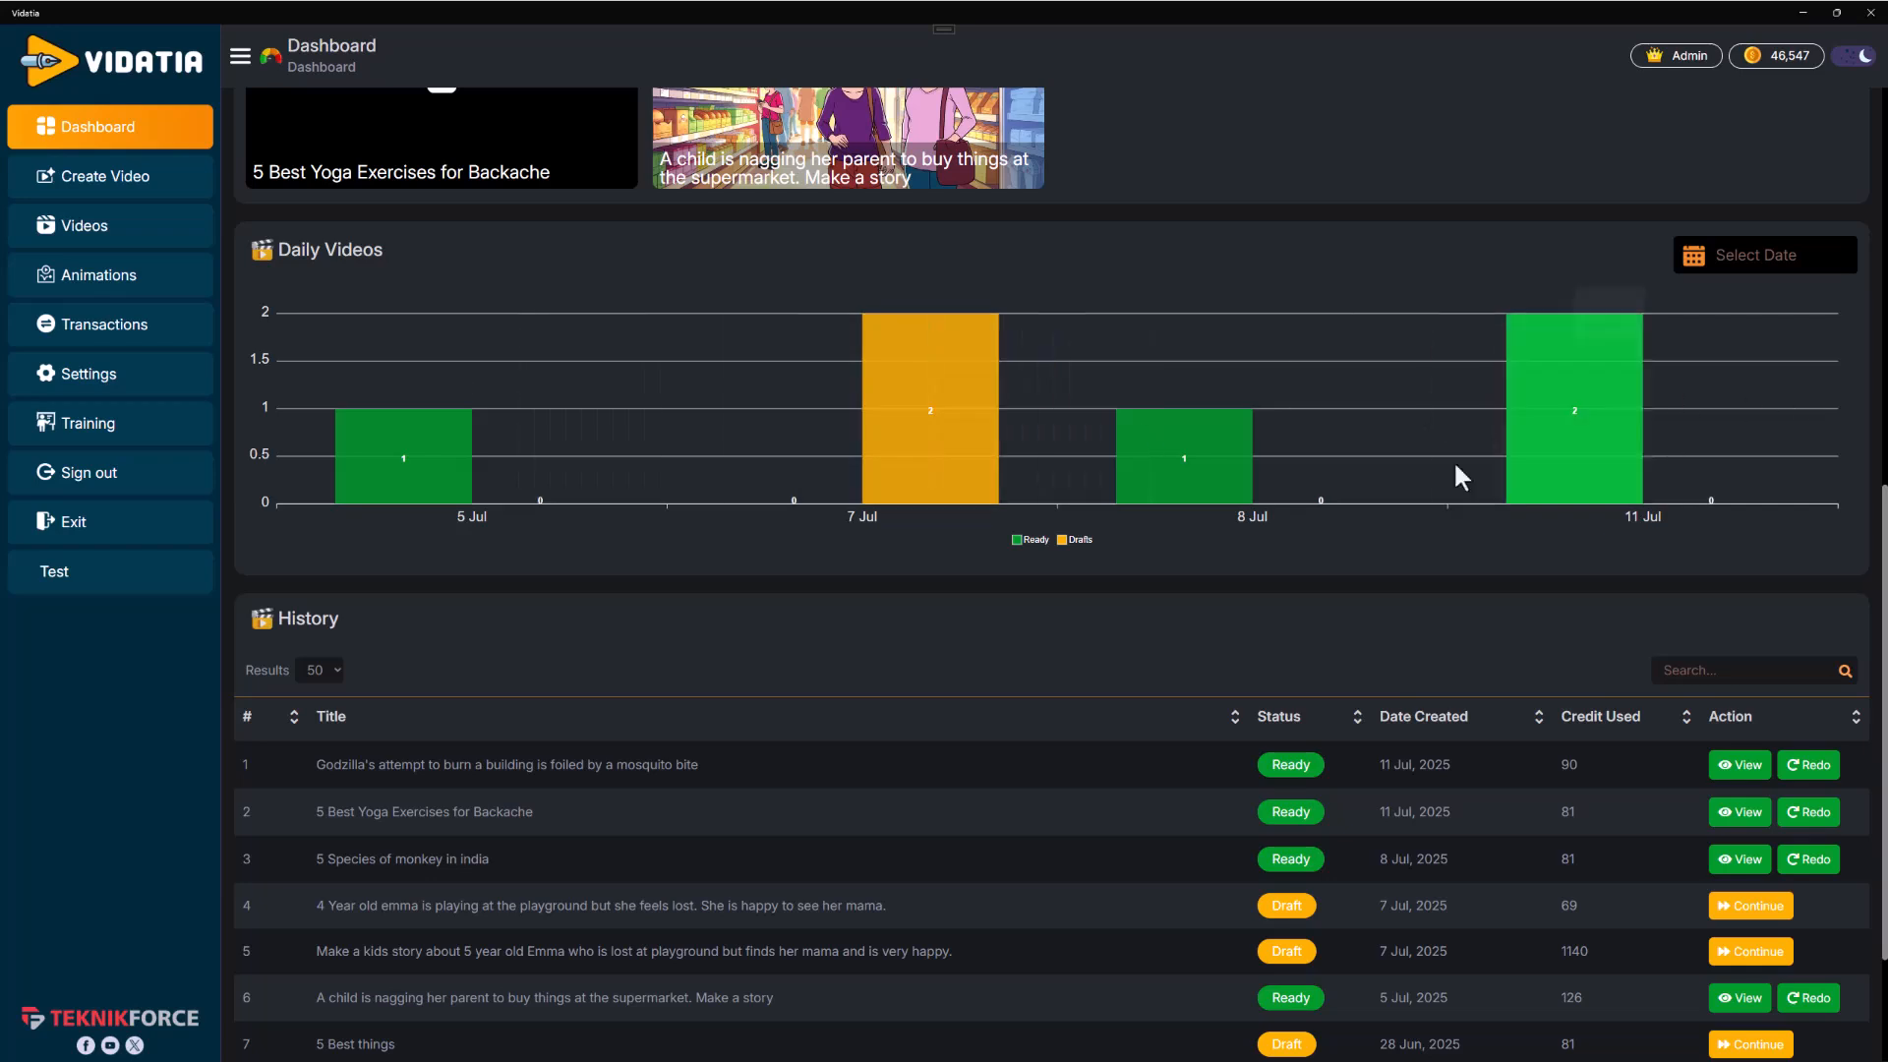
Reopen the Godzilla-versus-mosquito video for editing with Redo and scroll through its scenes
scroll(1447, 442, "down", 2)
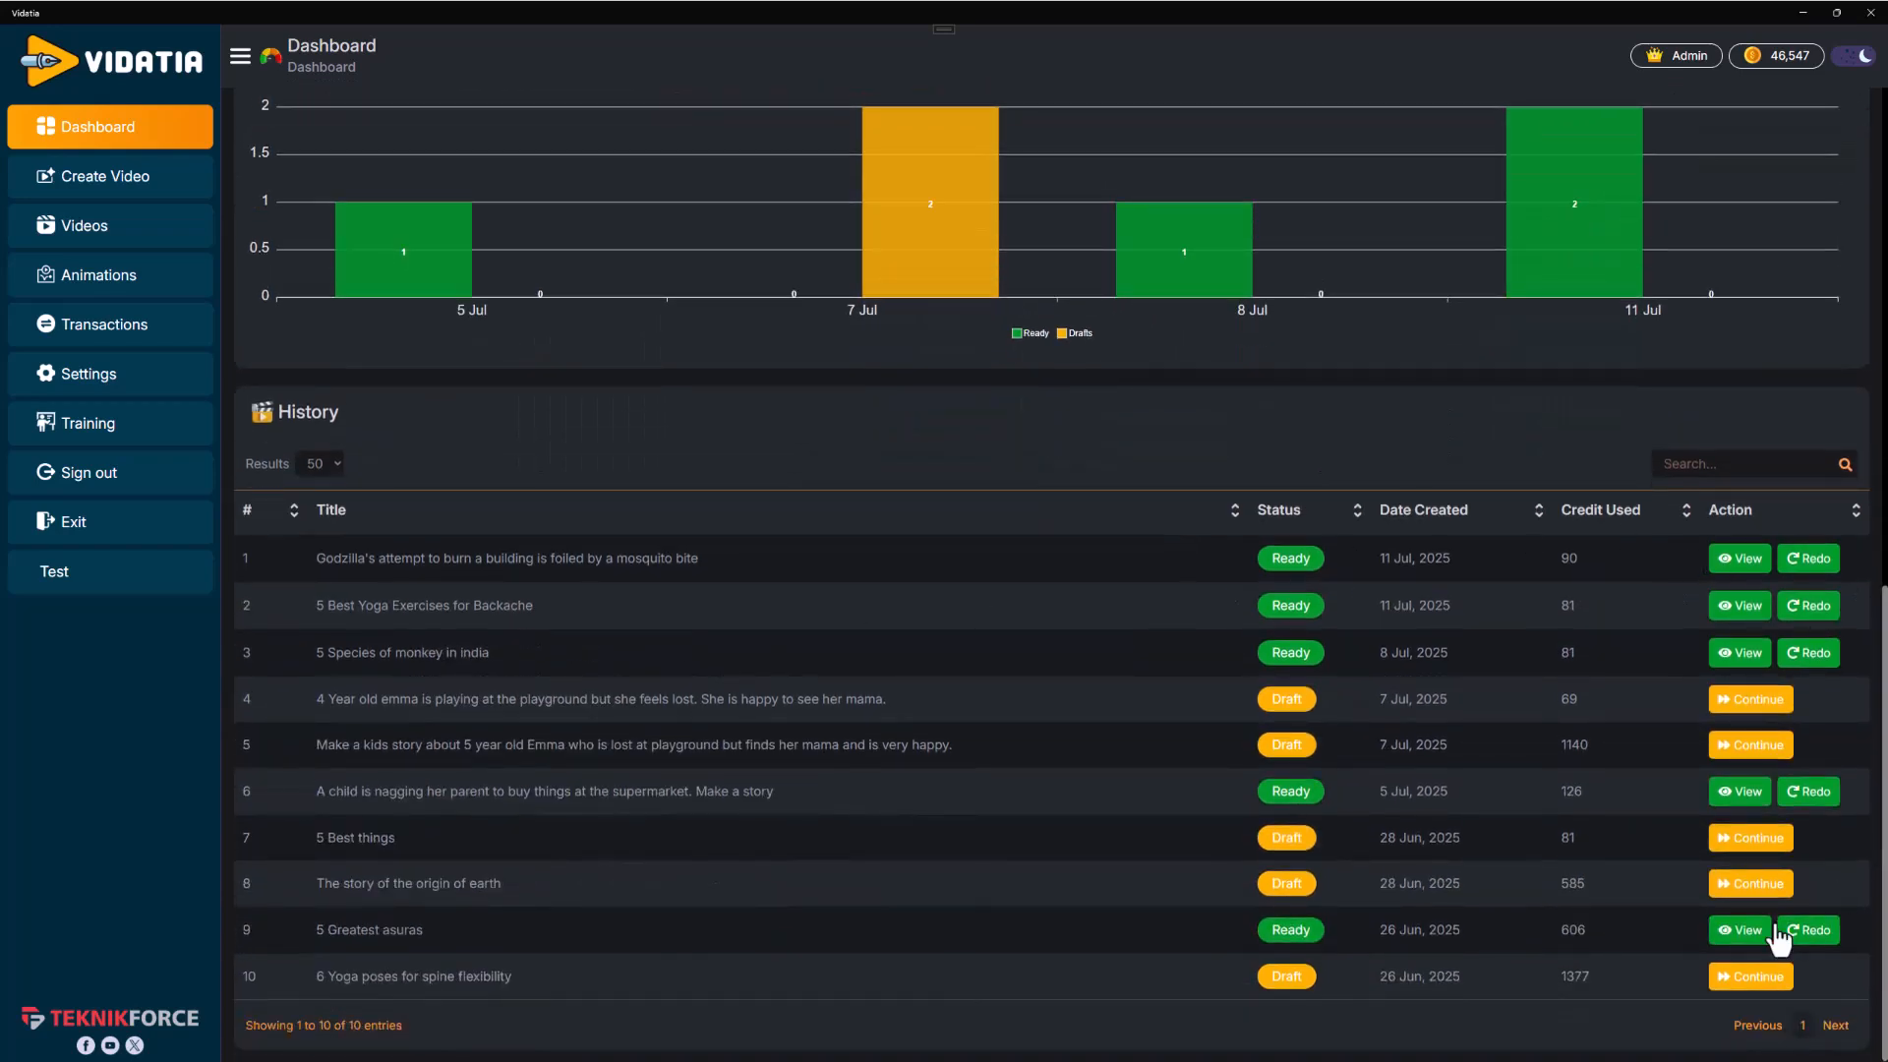
left_click(1807, 566)
left_click(1751, 559)
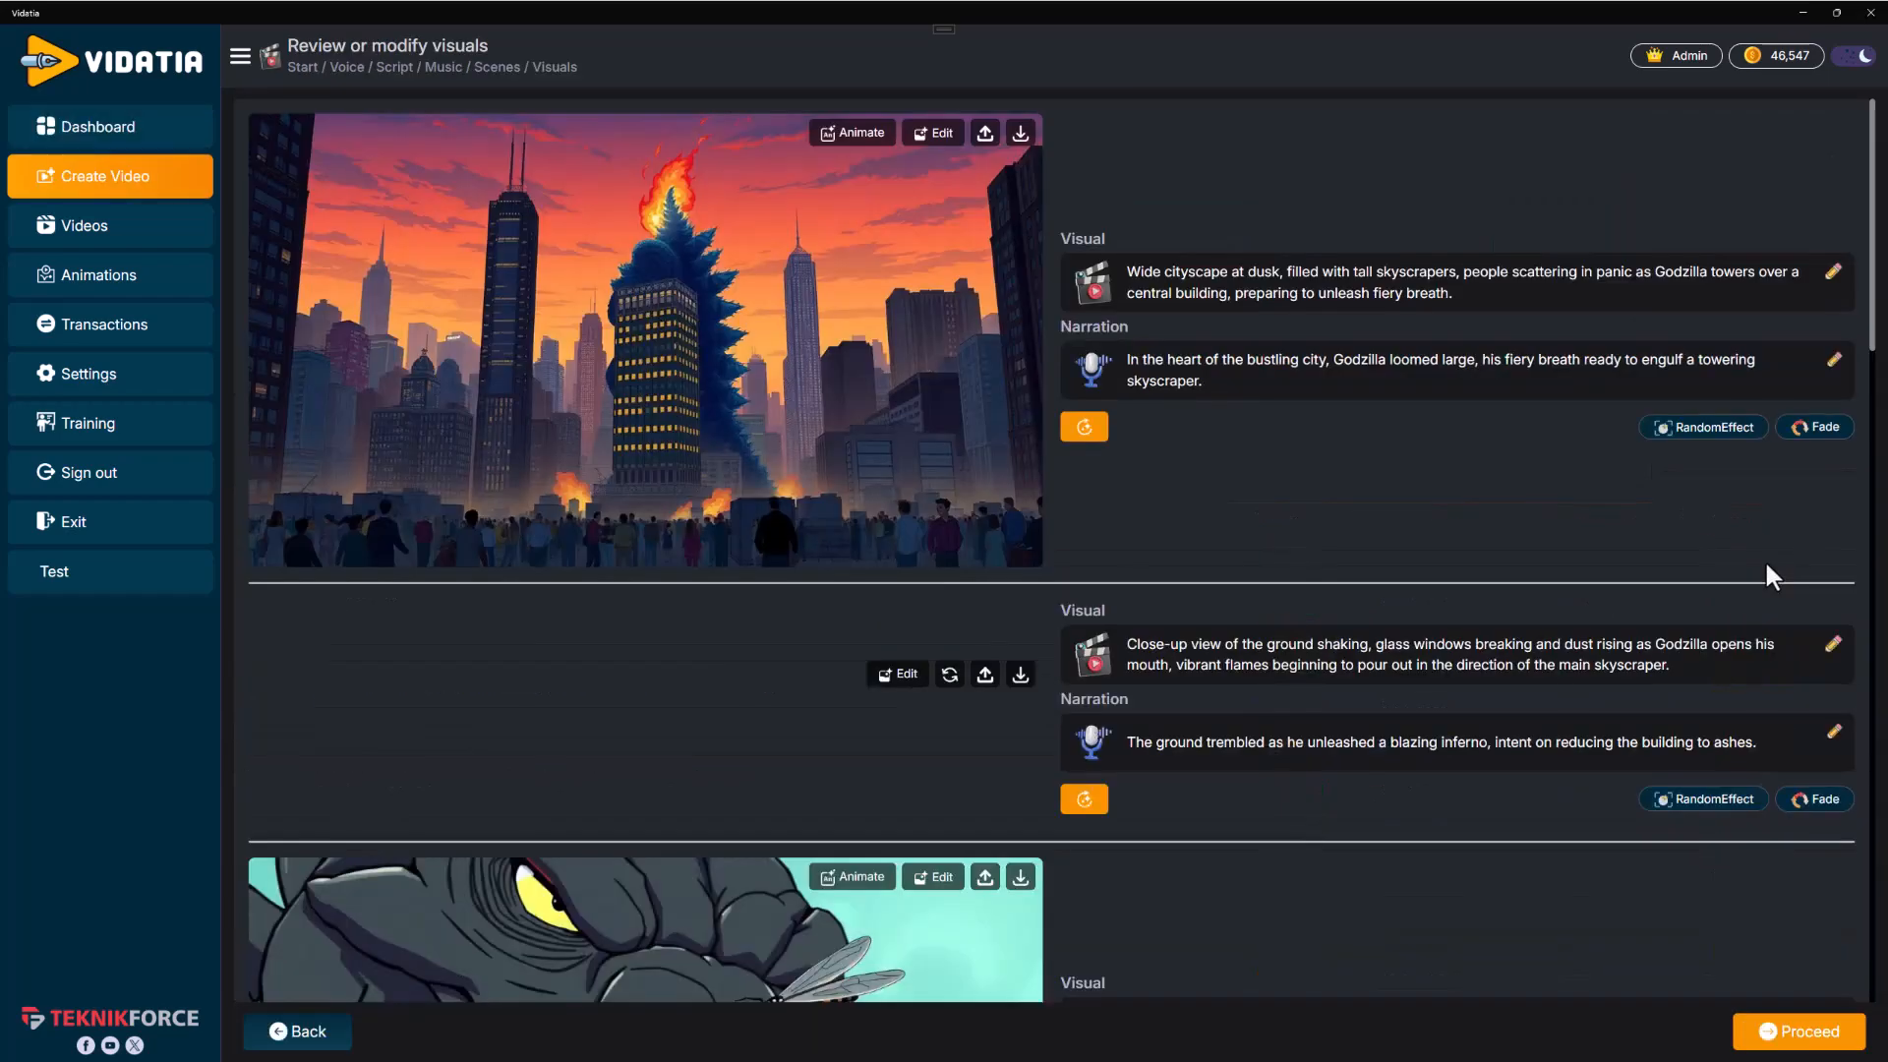
scroll(1236, 590, "down", 3)
scroll(1154, 573, "up", 1)
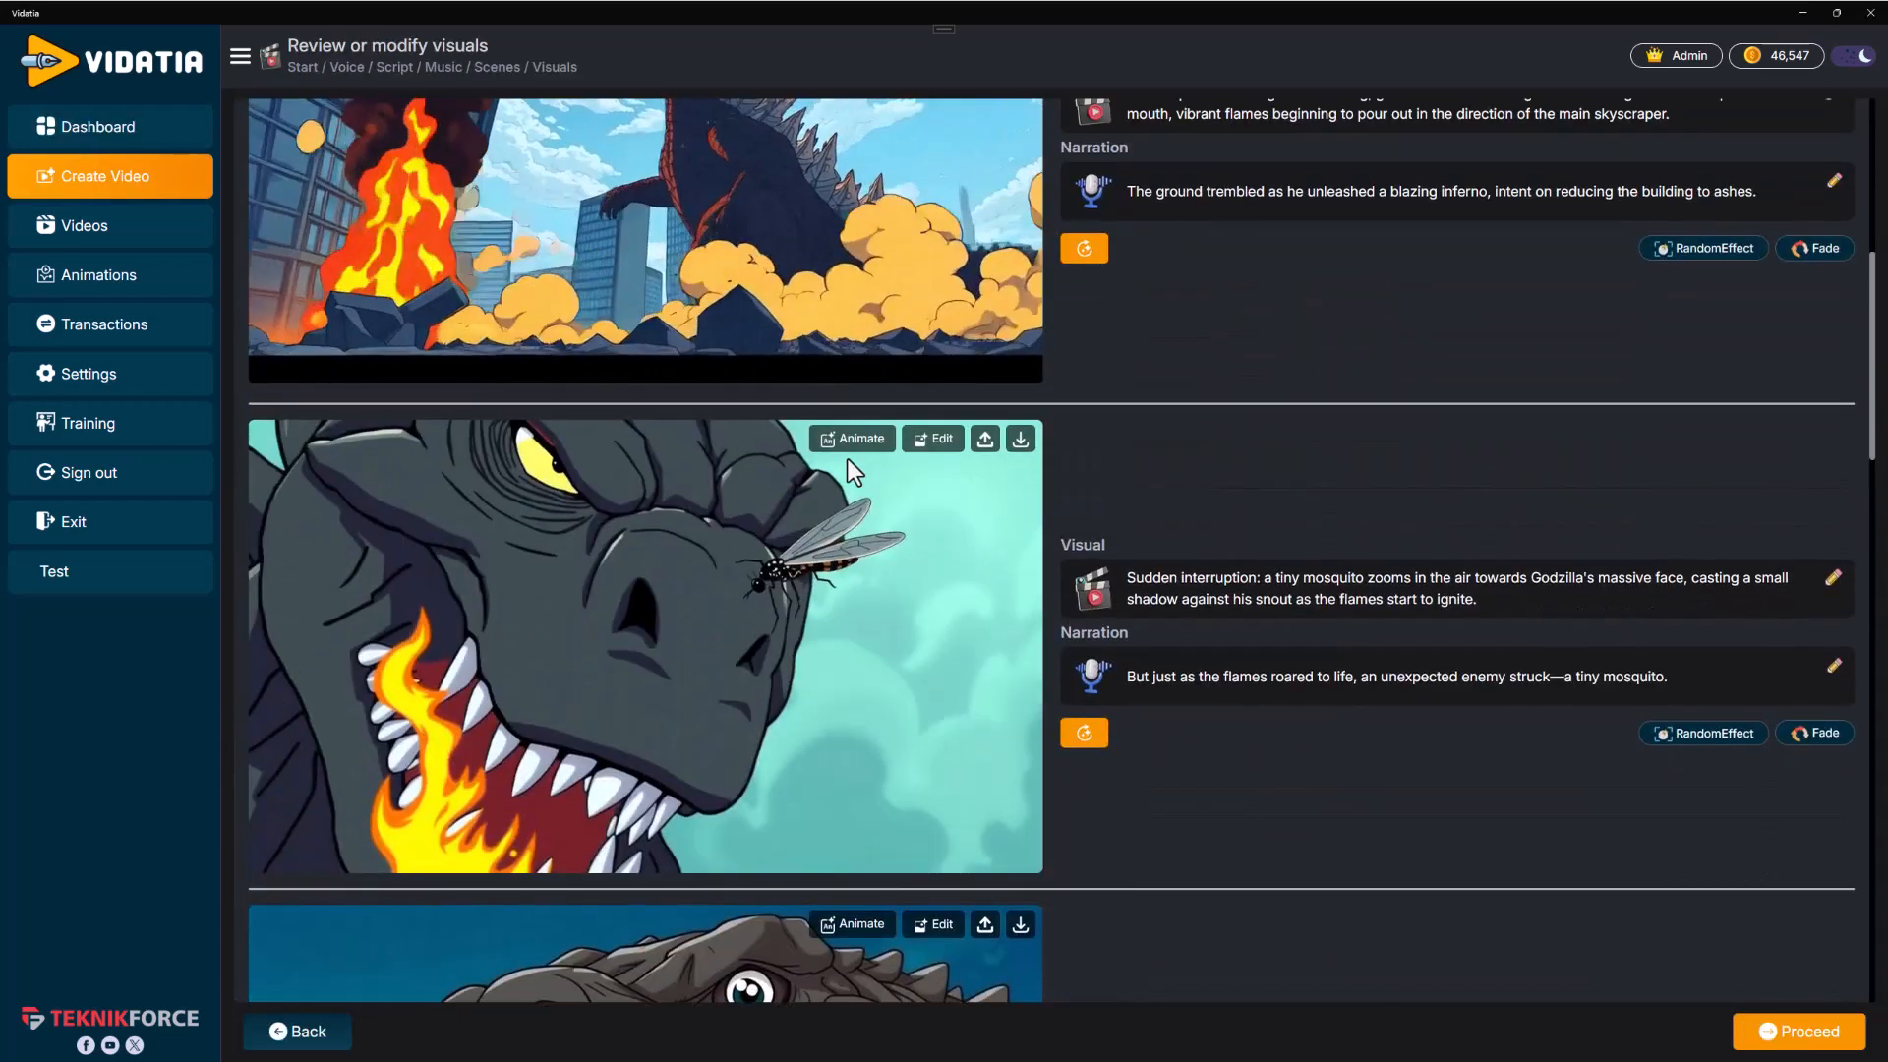
scroll(1379, 786, "down", 5)
scroll(1381, 828, "down", 12)
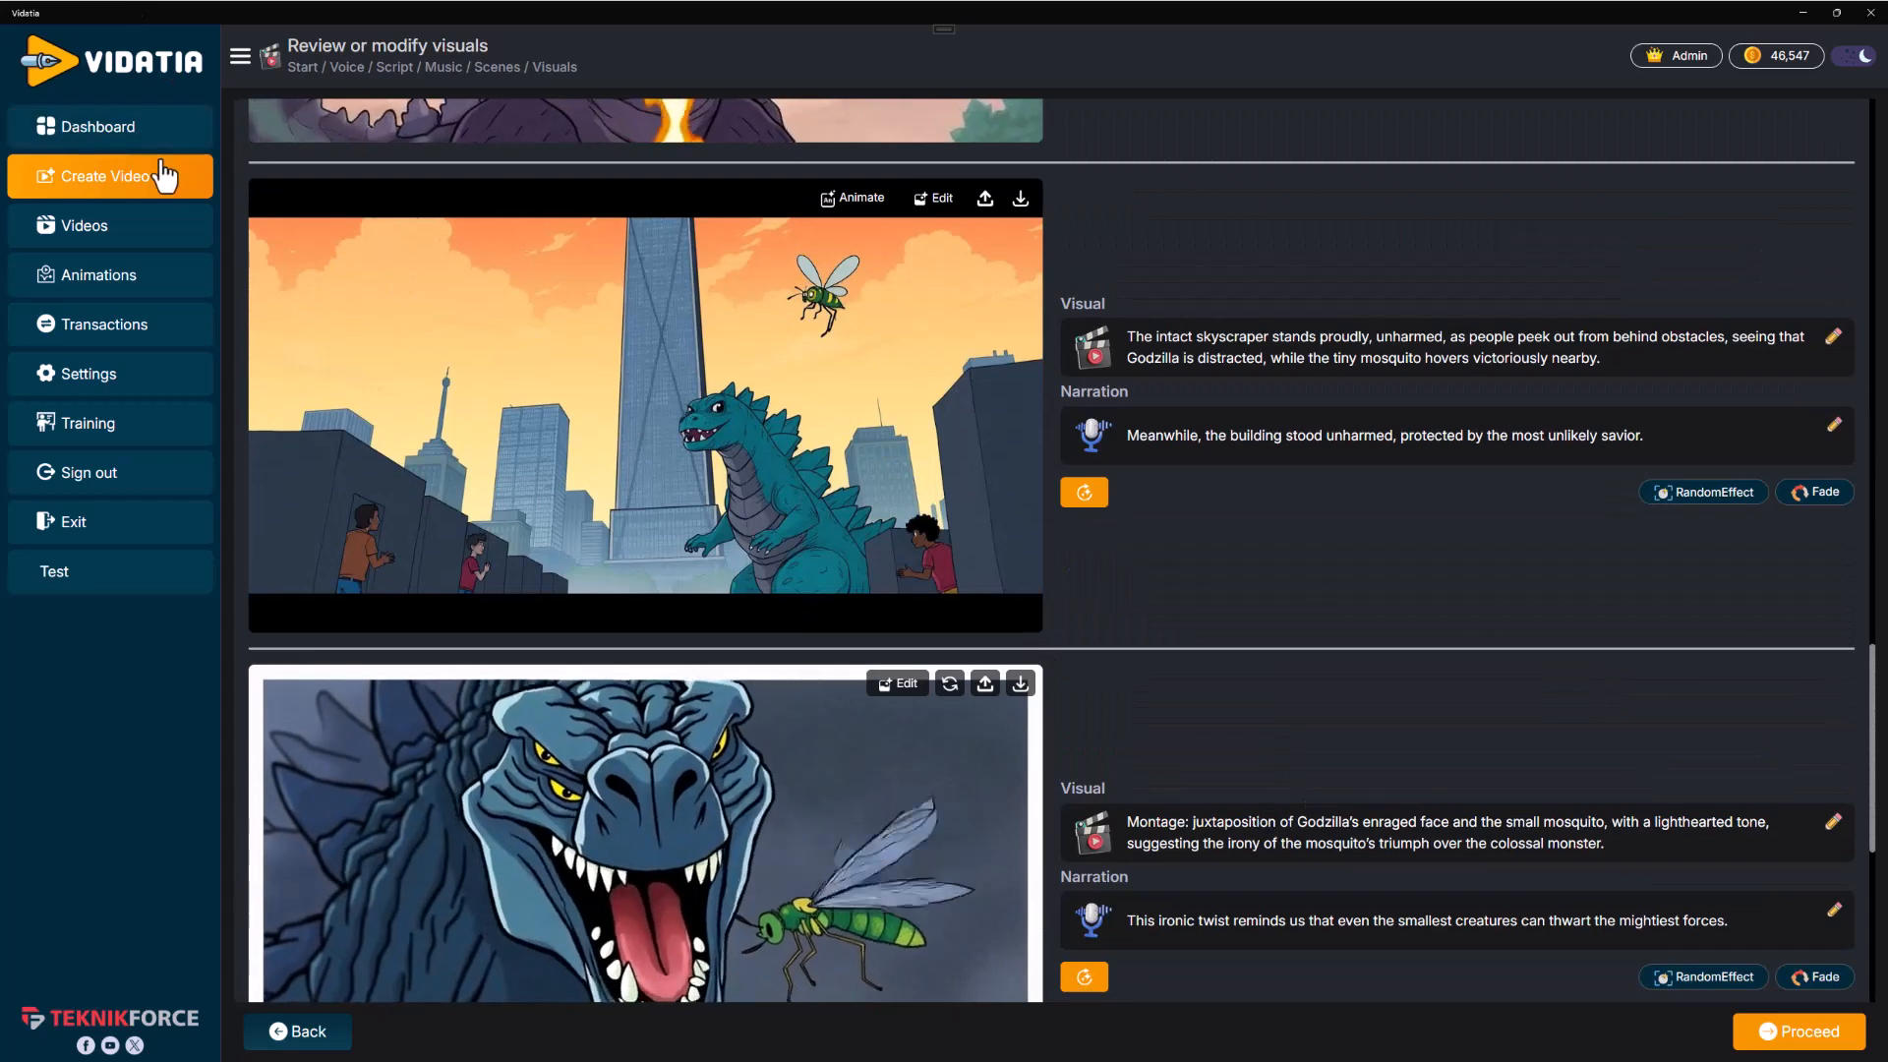
Browse the dashboard history, the videos library and the animations gallery
left_click(165, 175)
left_click(150, 147)
scroll(1543, 629, "down", 8)
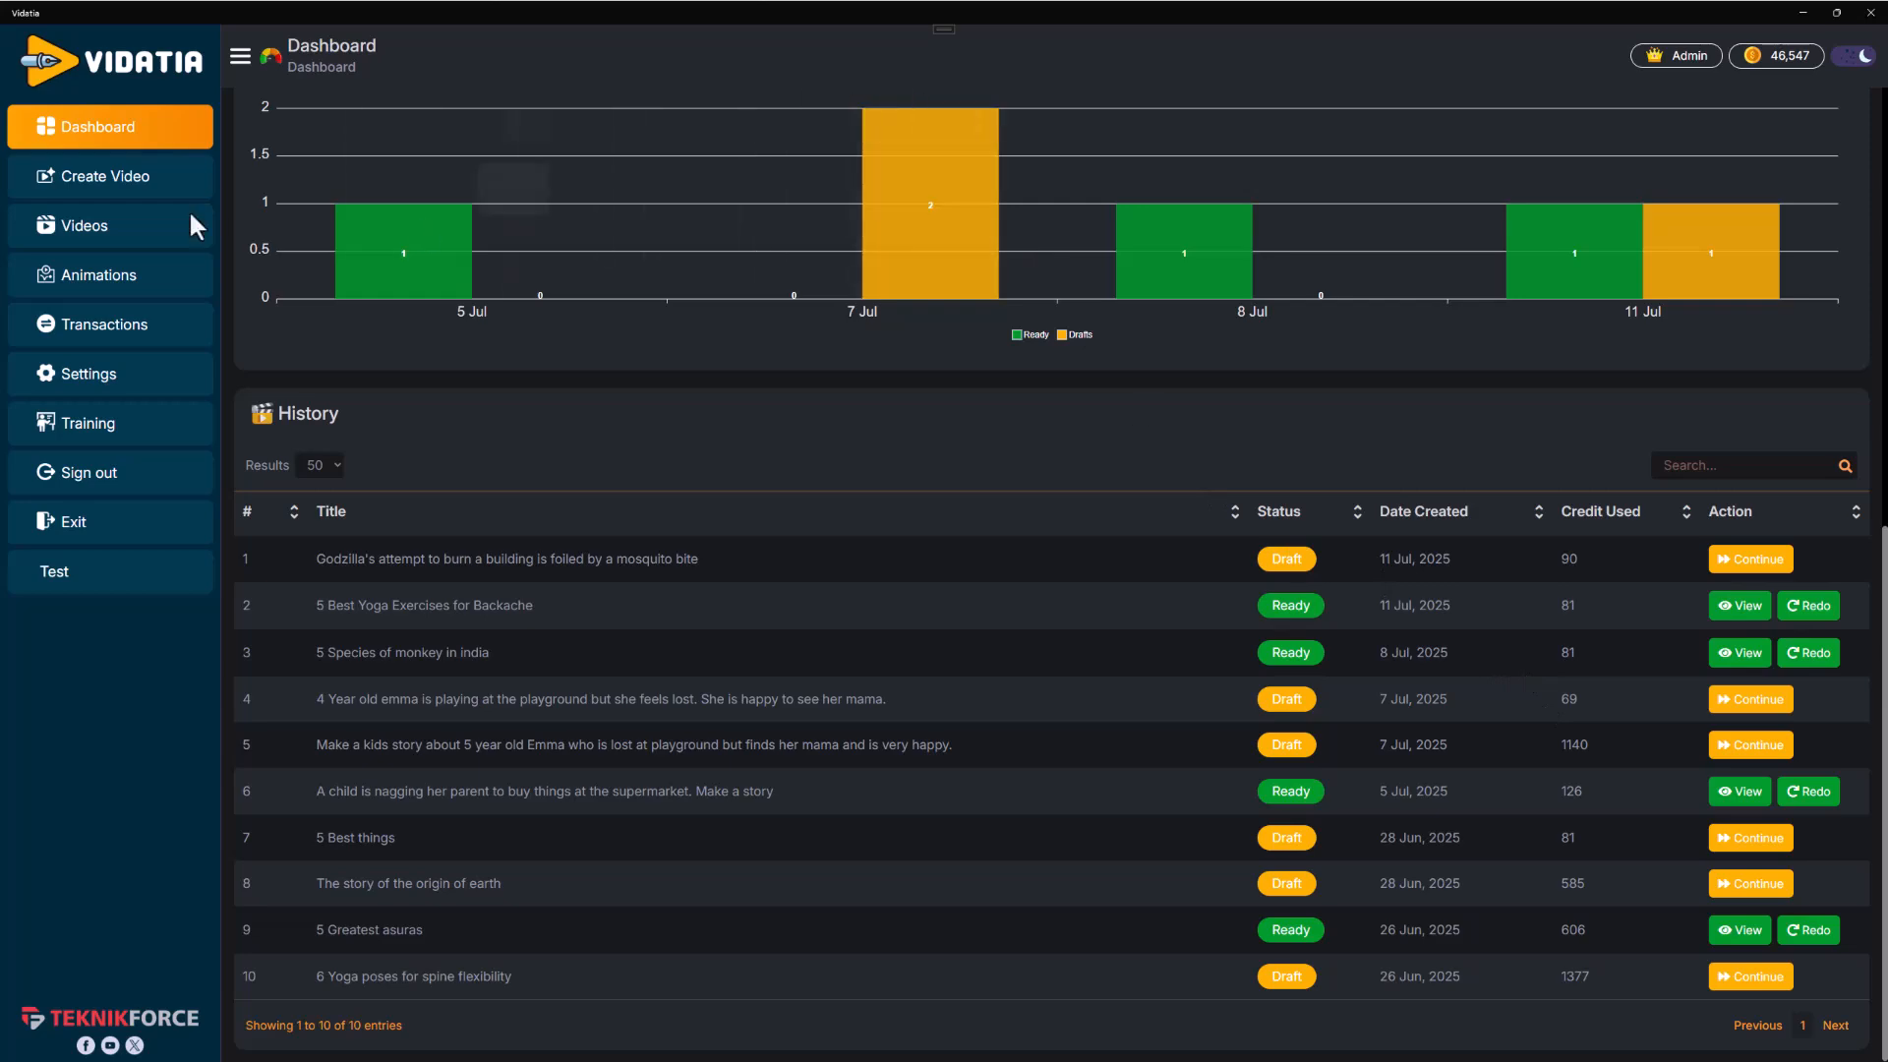
left_click(101, 232)
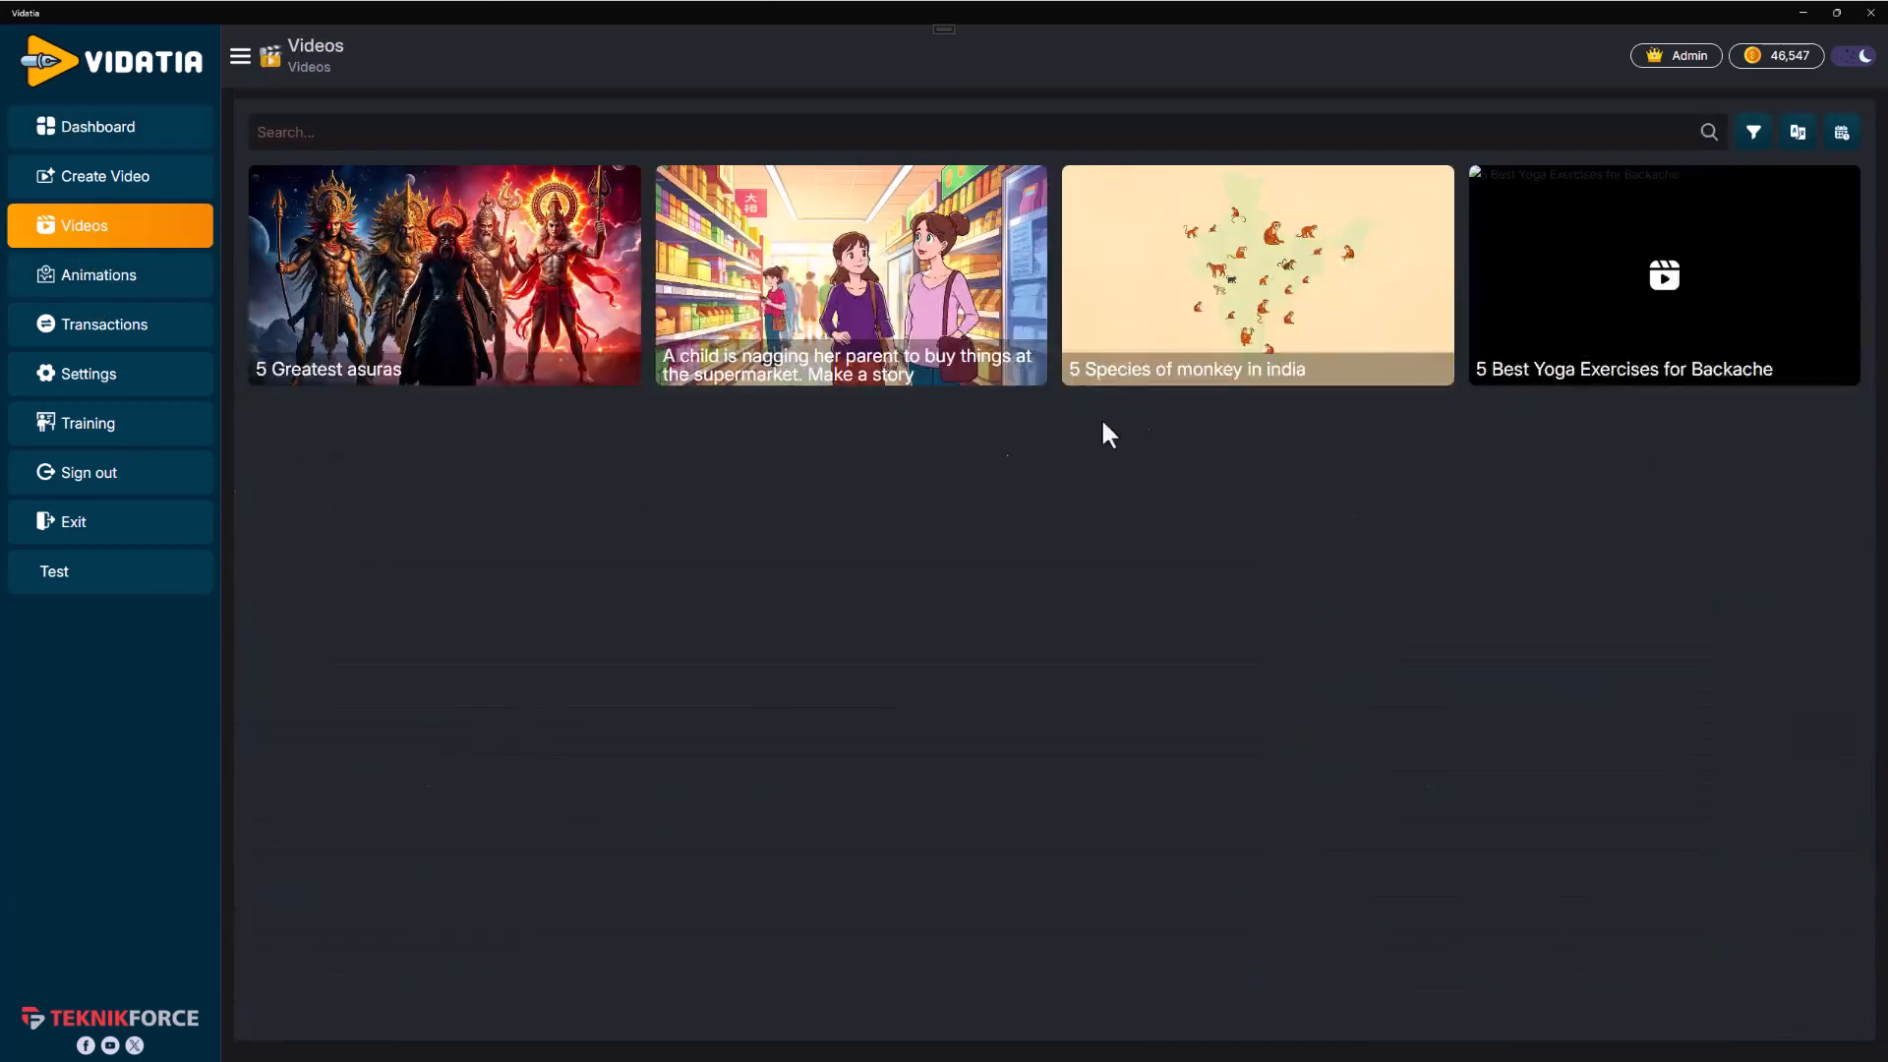
left_click(194, 279)
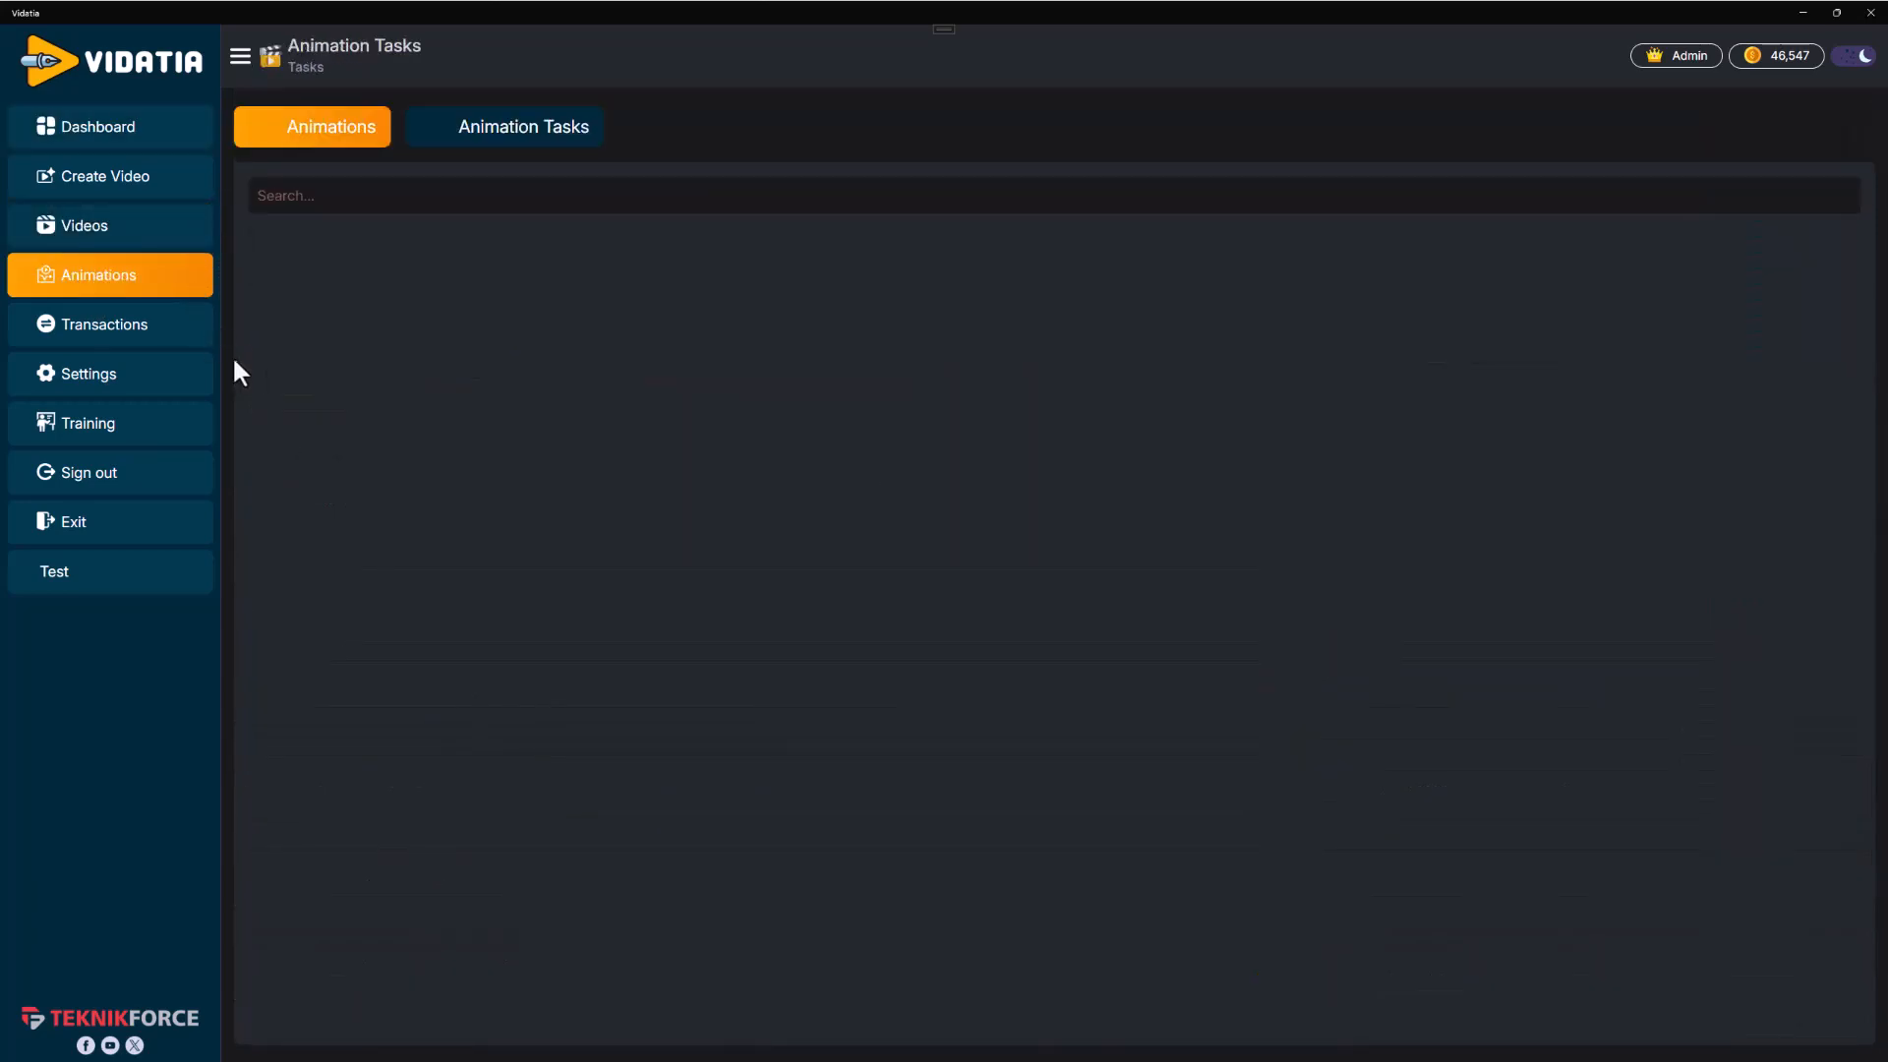
scroll(1490, 593, "down", 1)
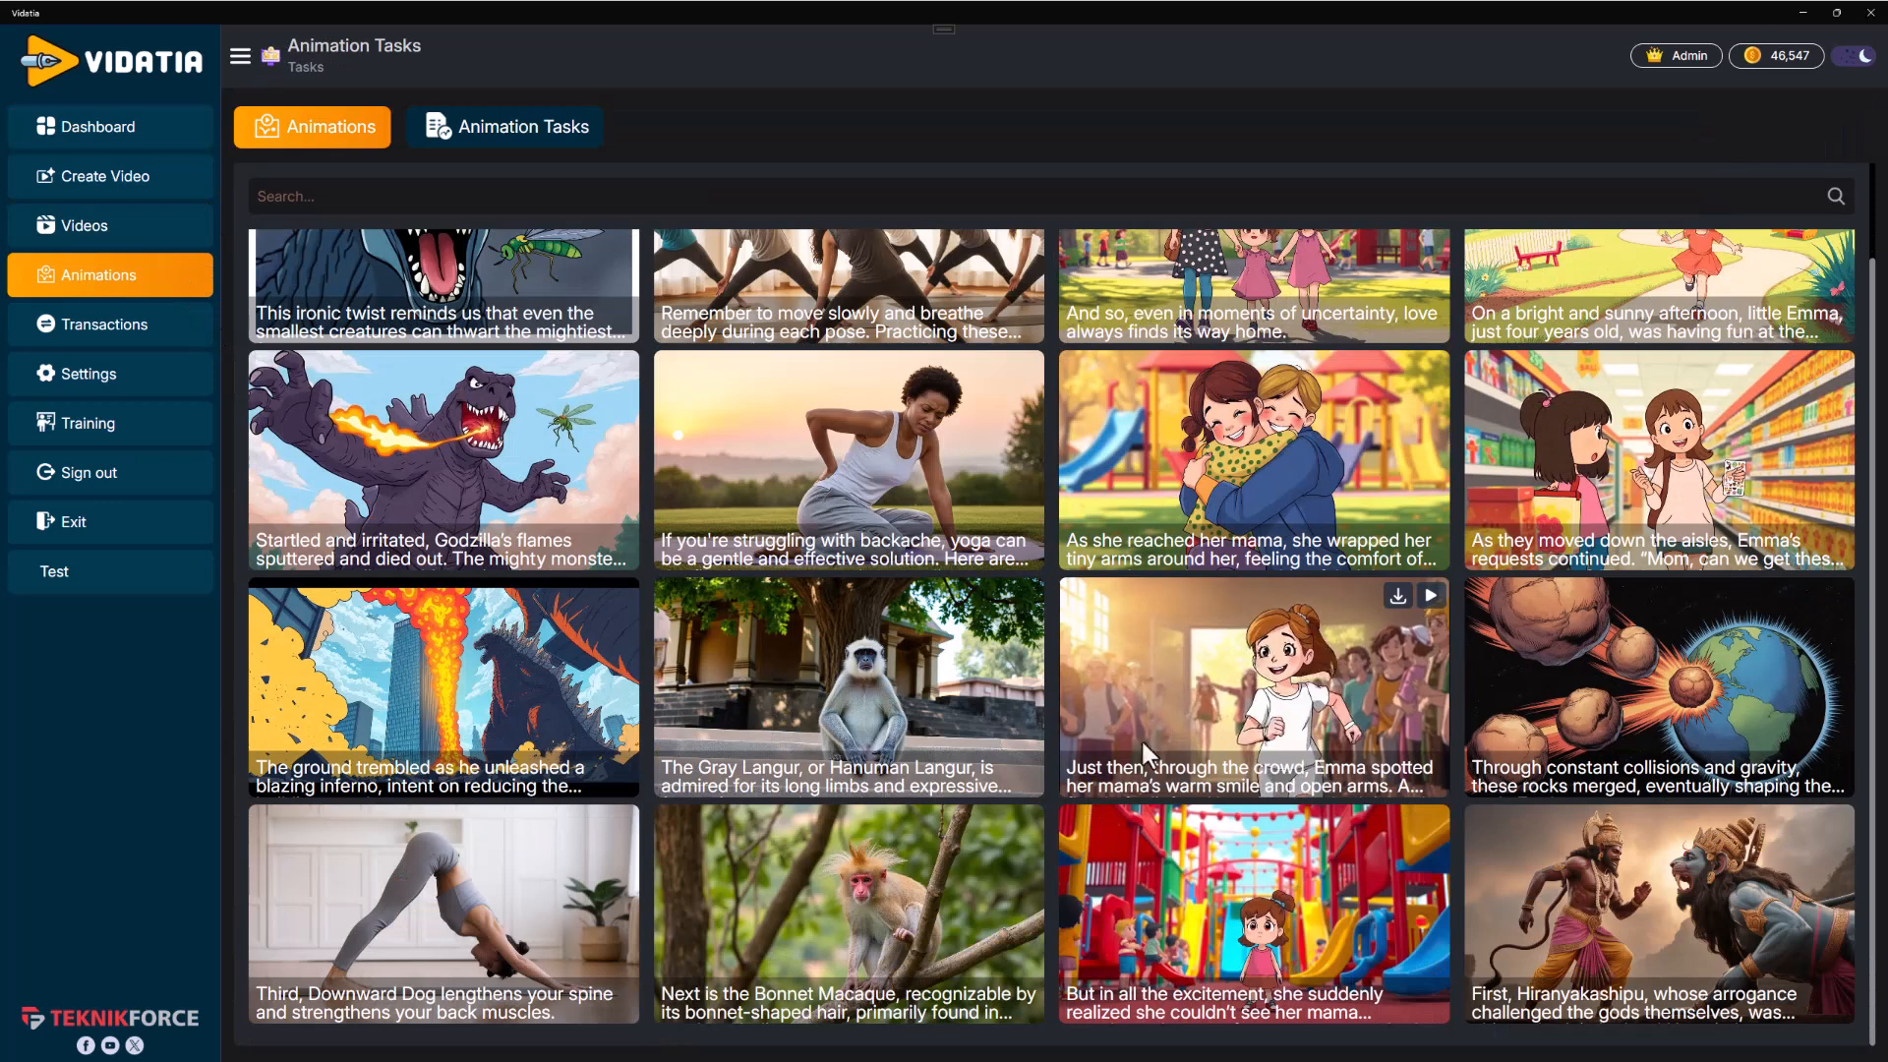
mouse_move(493, 844)
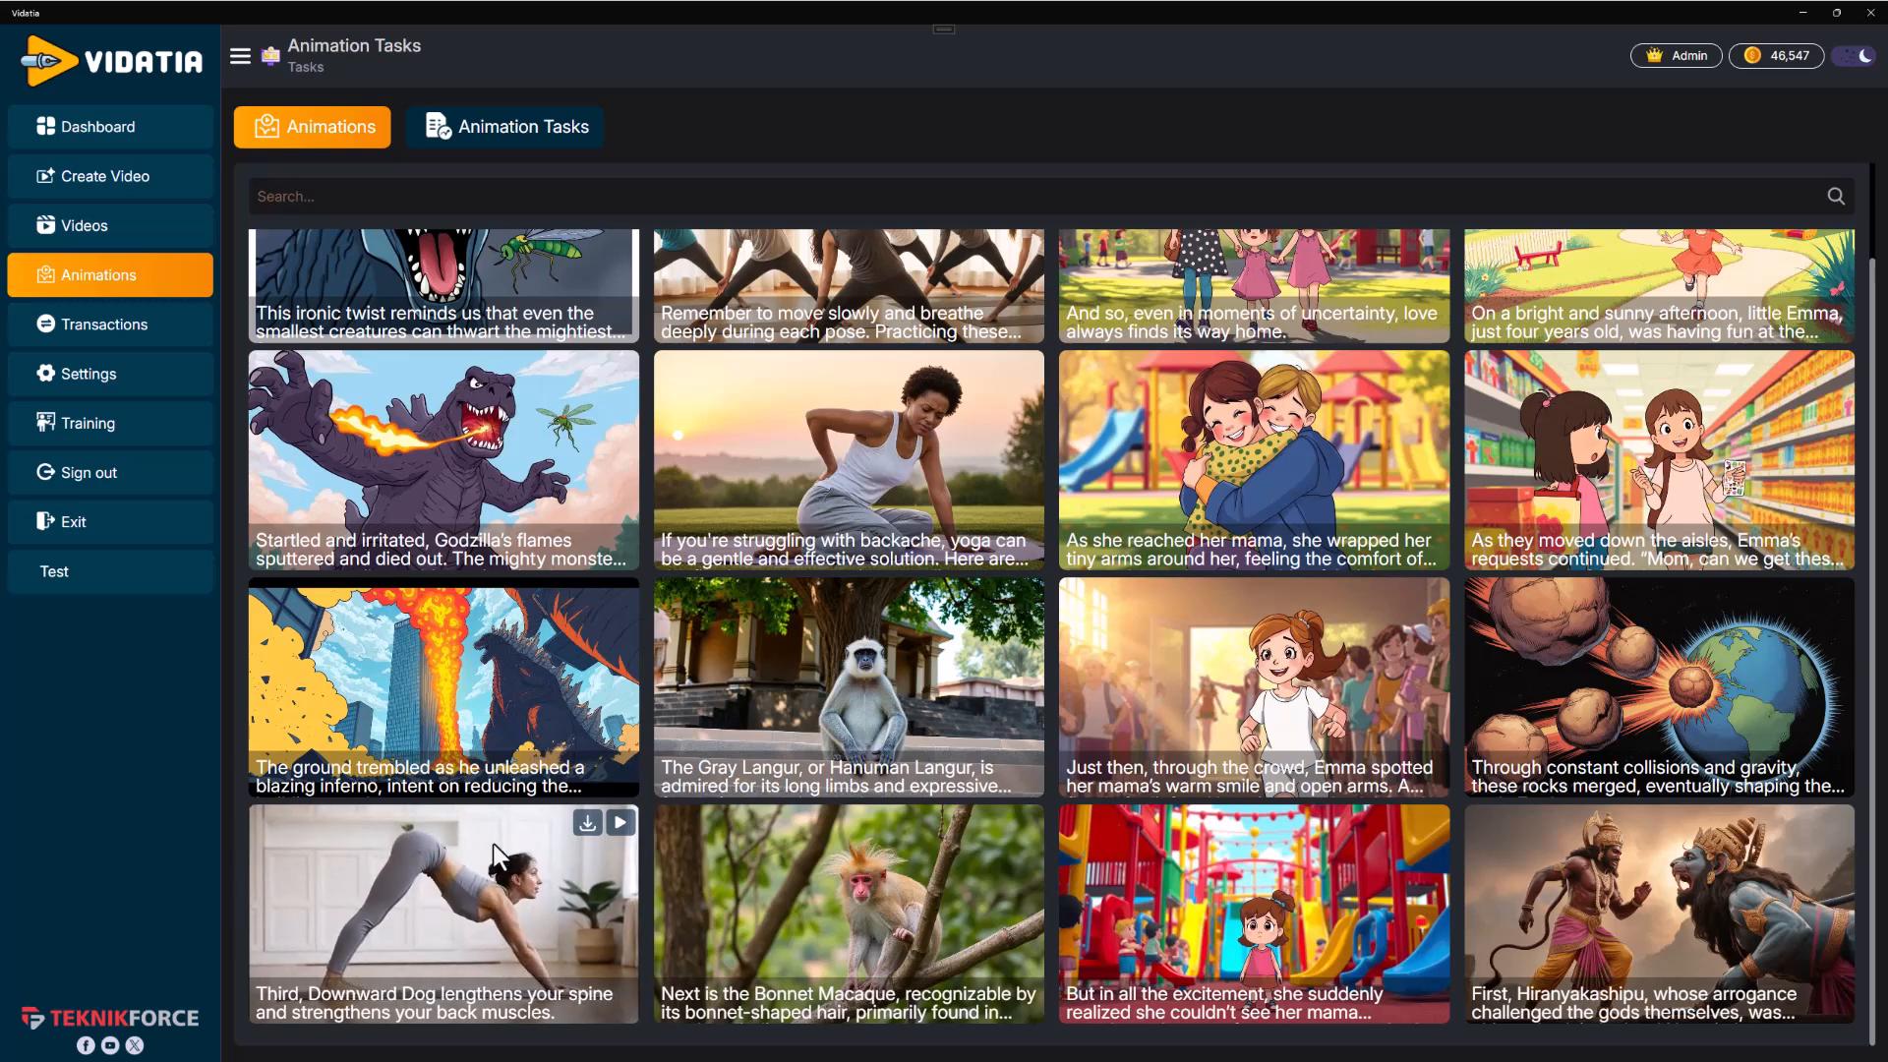
mouse_move(981, 404)
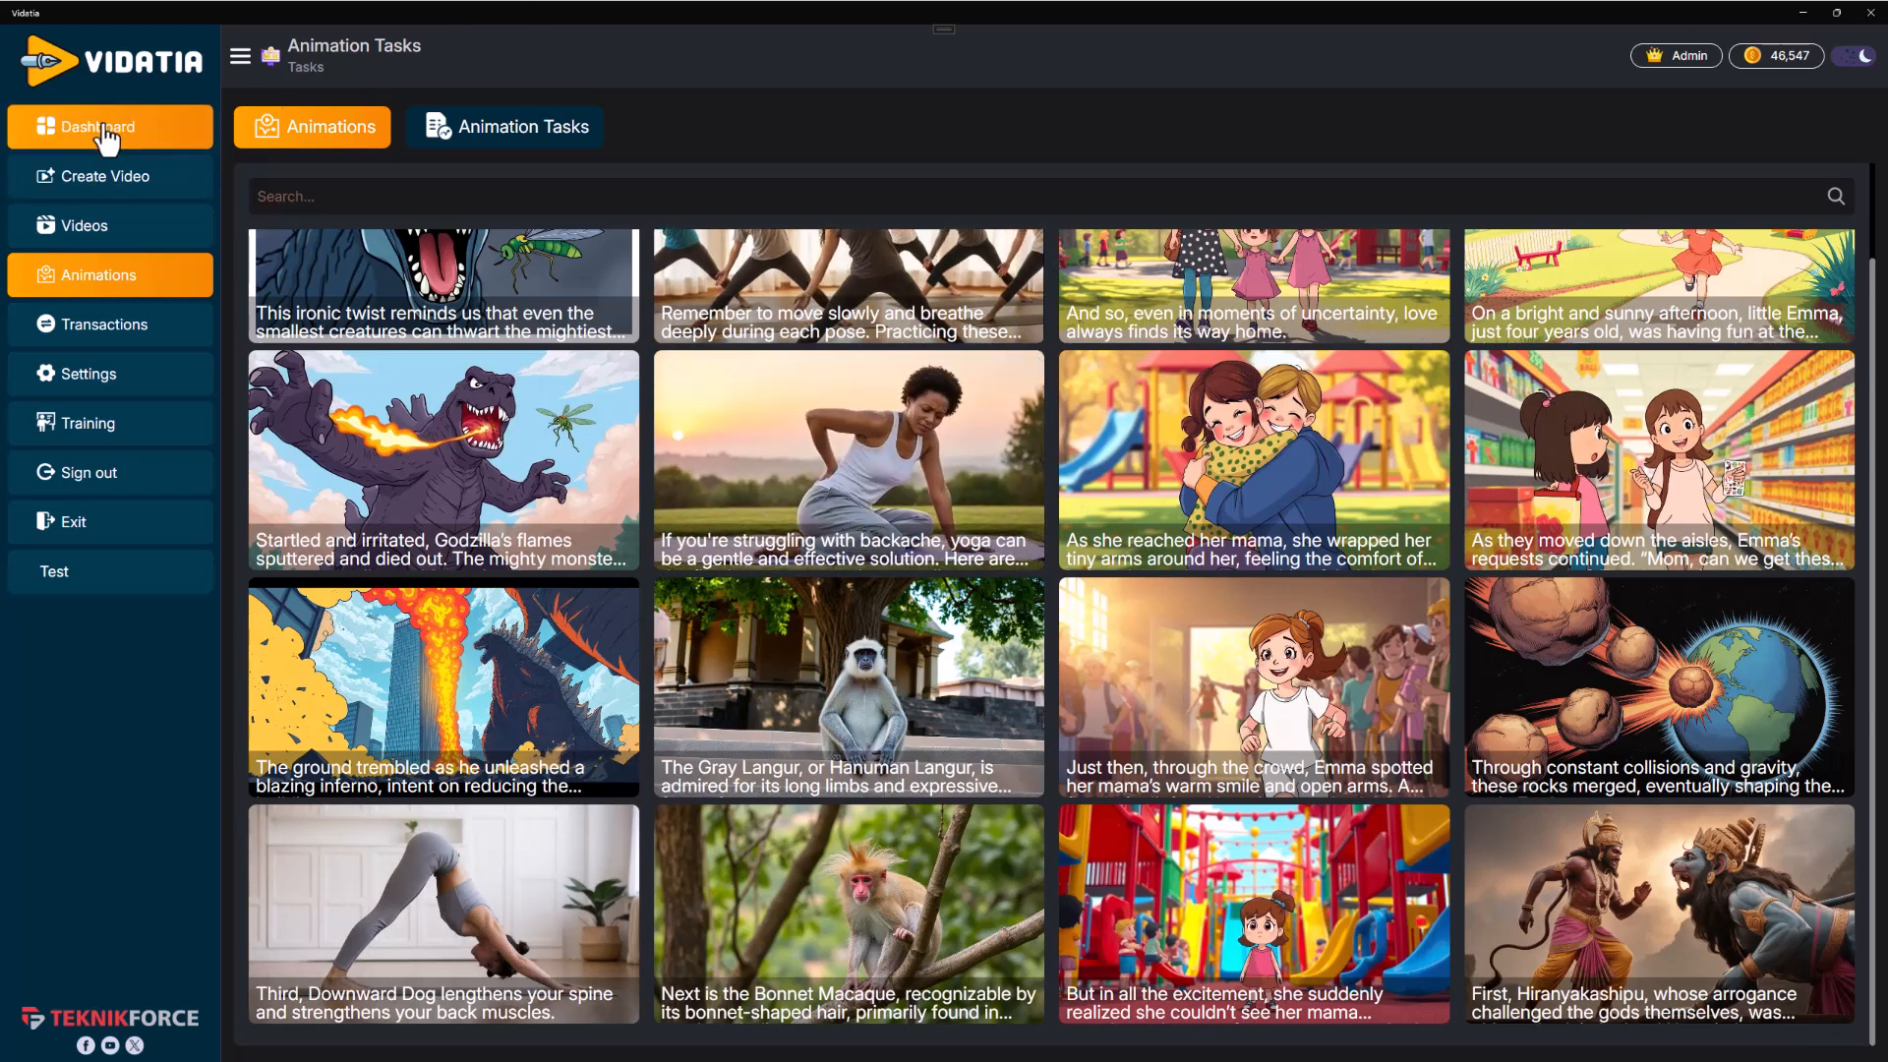
left_click(59, 132)
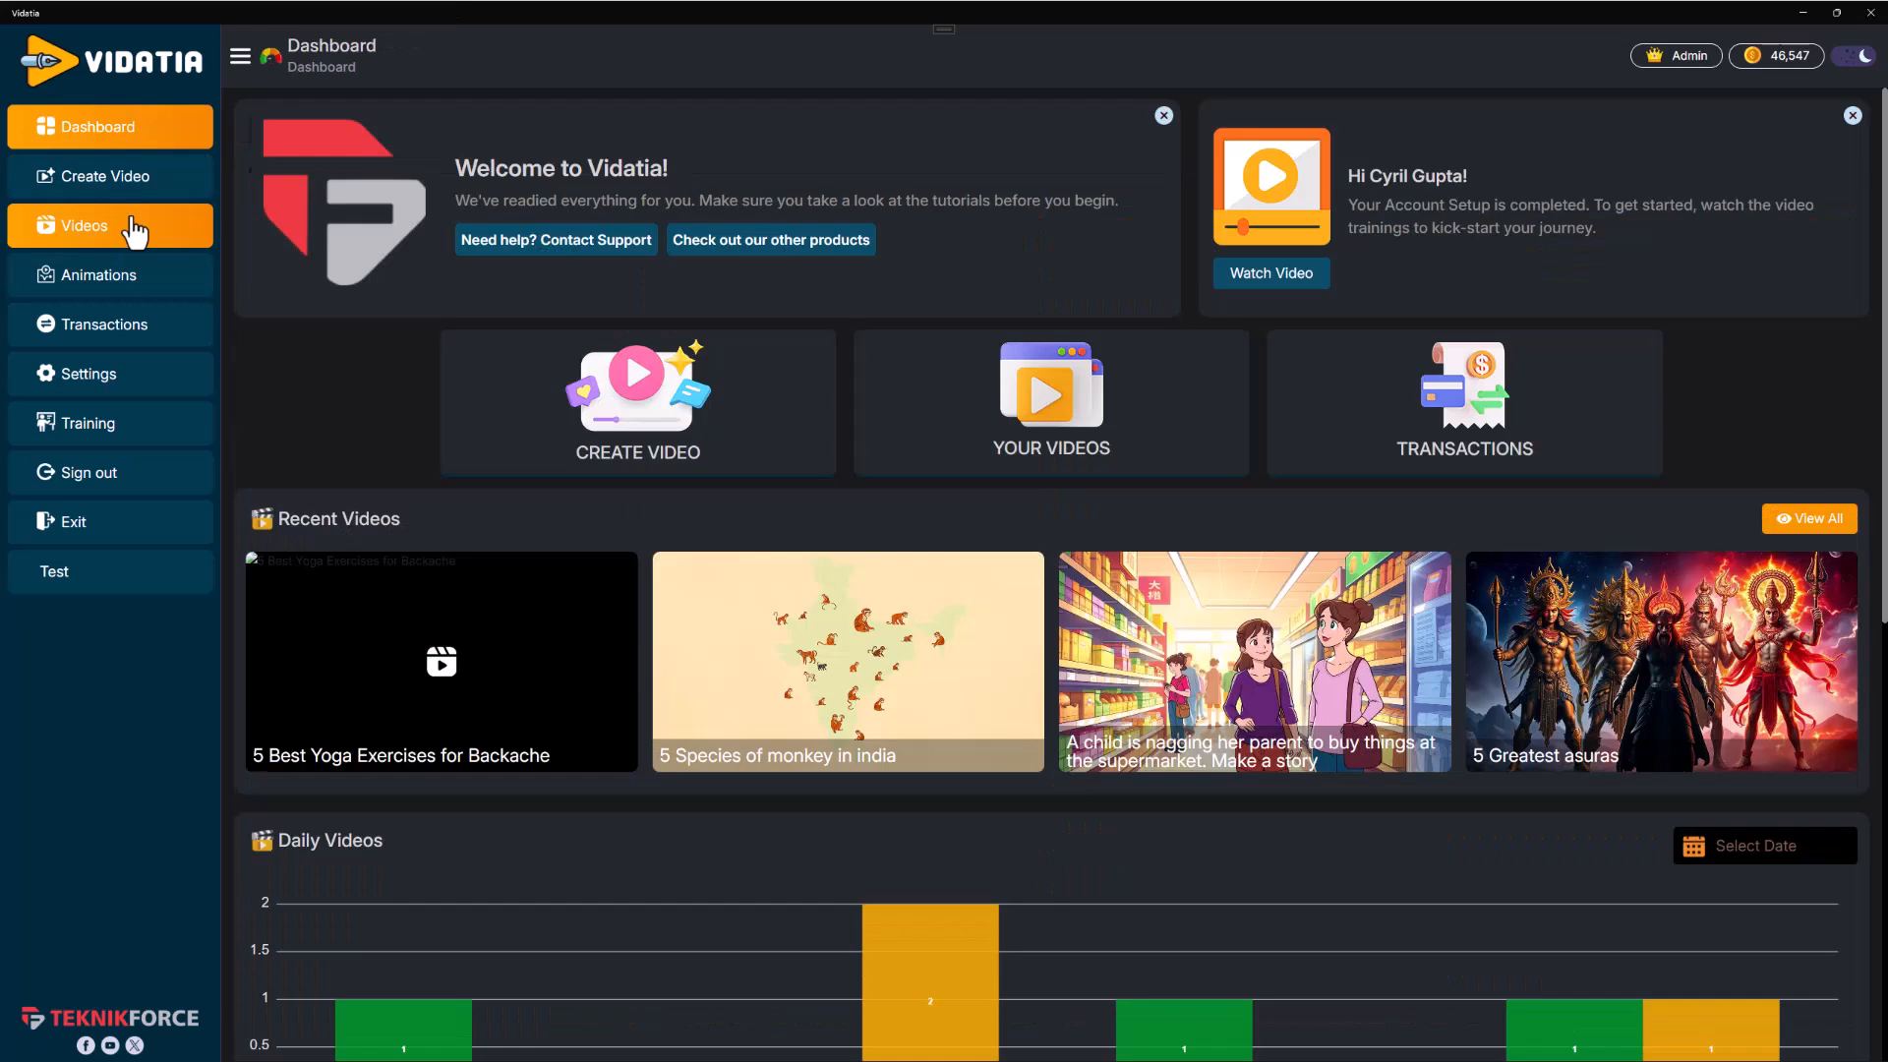
left_click(134, 233)
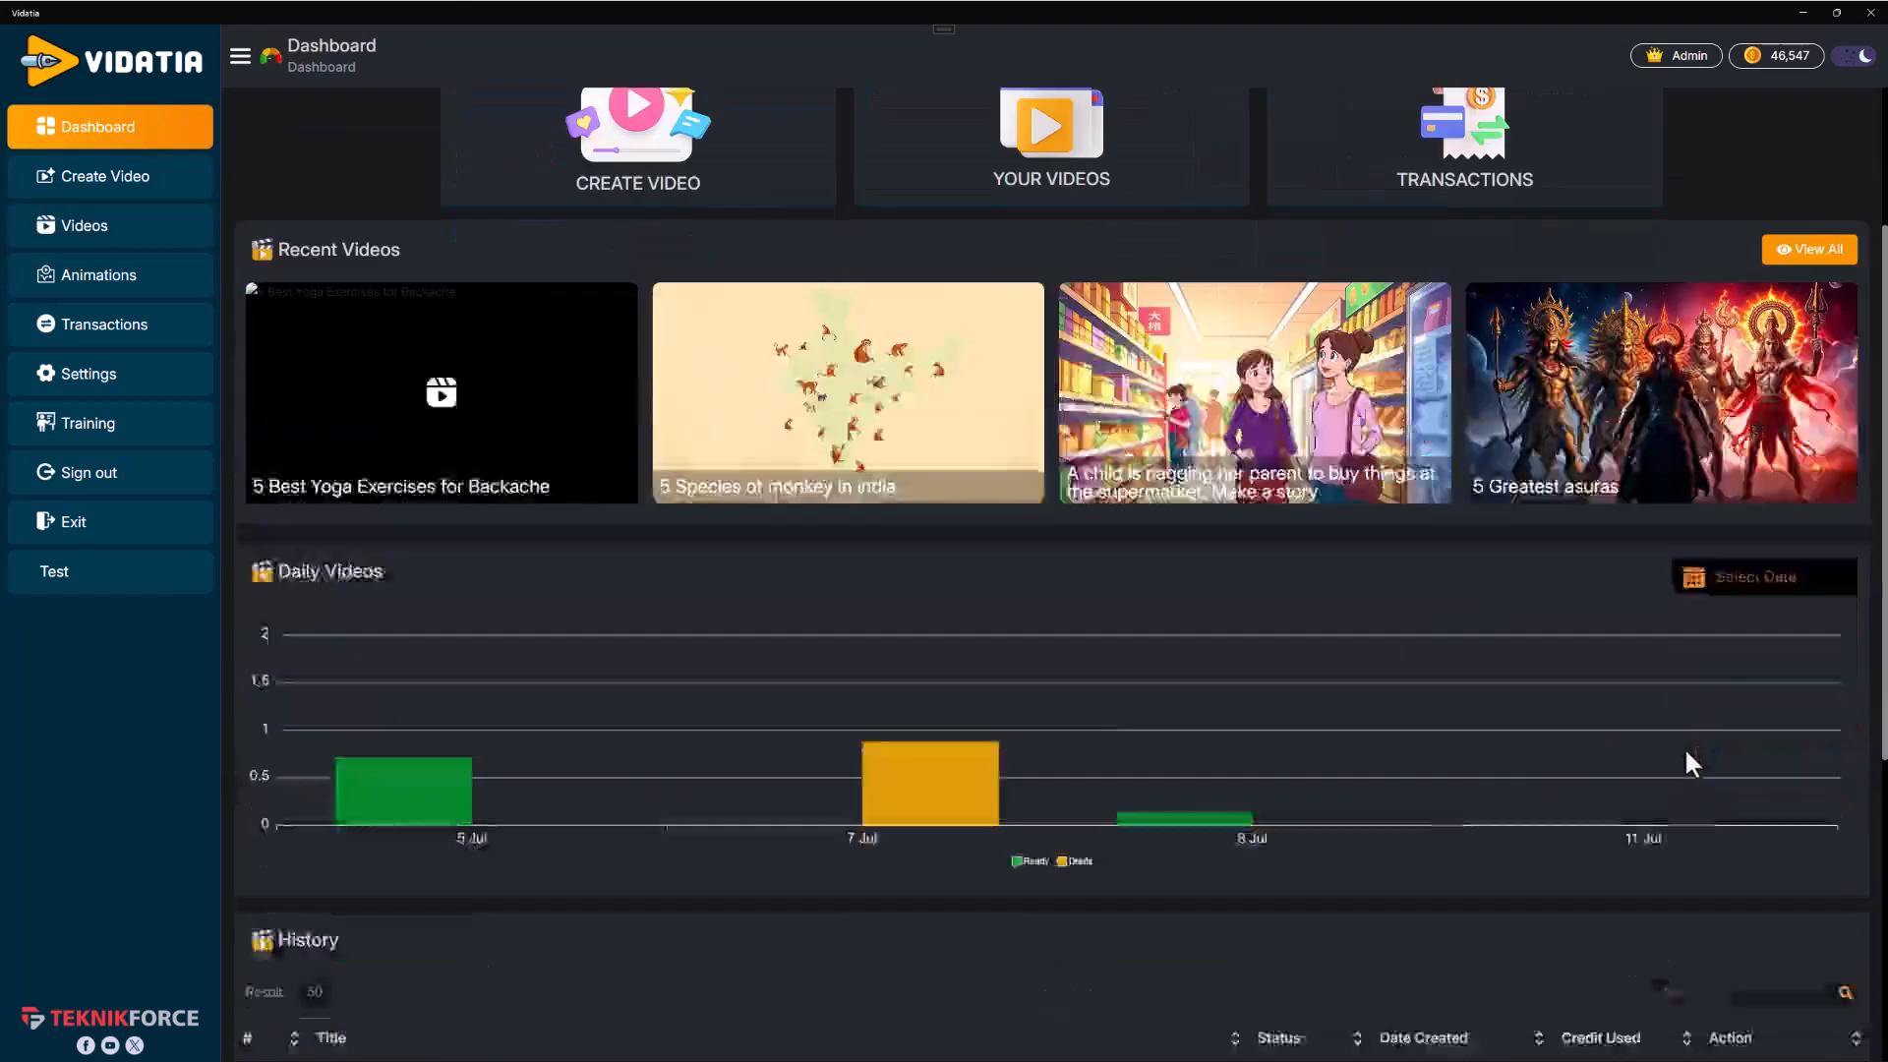
scroll(1685, 763, "down", 5)
Reopen the "5 Best Yoga Exercises for Backache" video for editing with Redo and continue into its visuals
left_click(1812, 665)
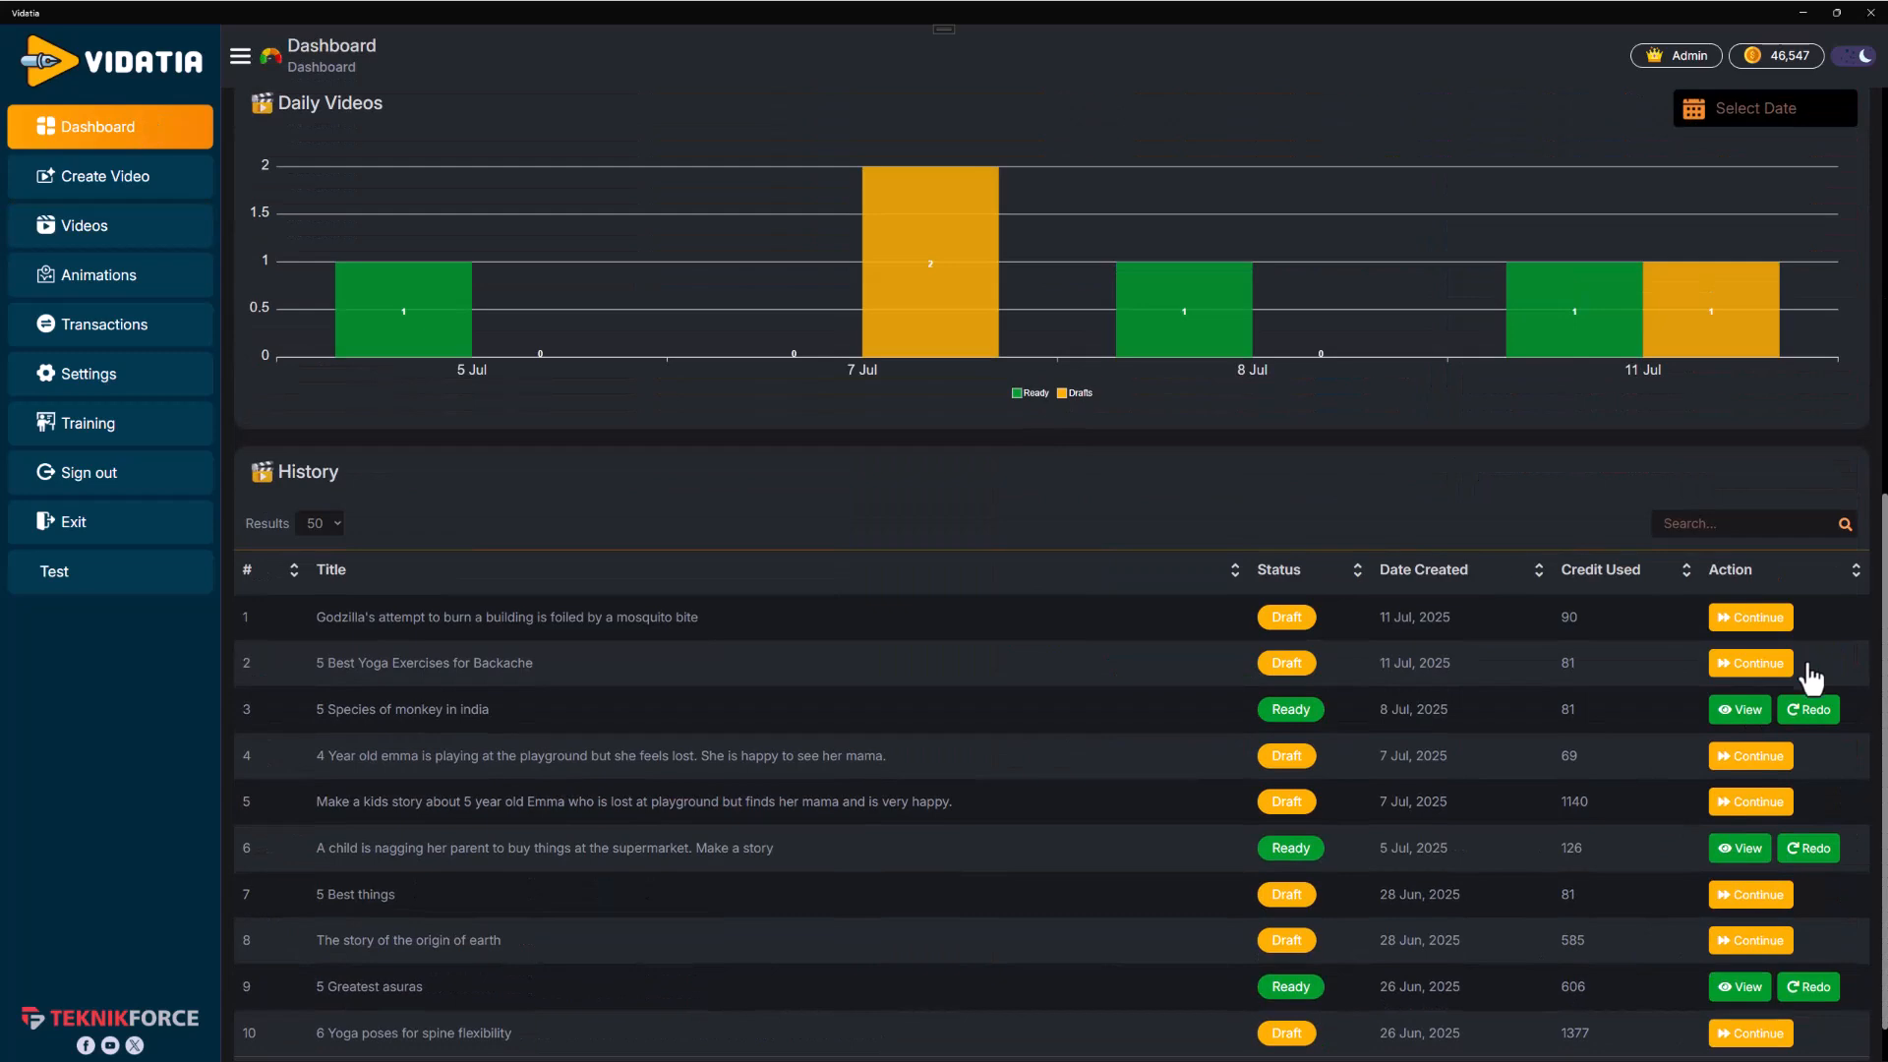
left_click(1744, 664)
left_click(1744, 666)
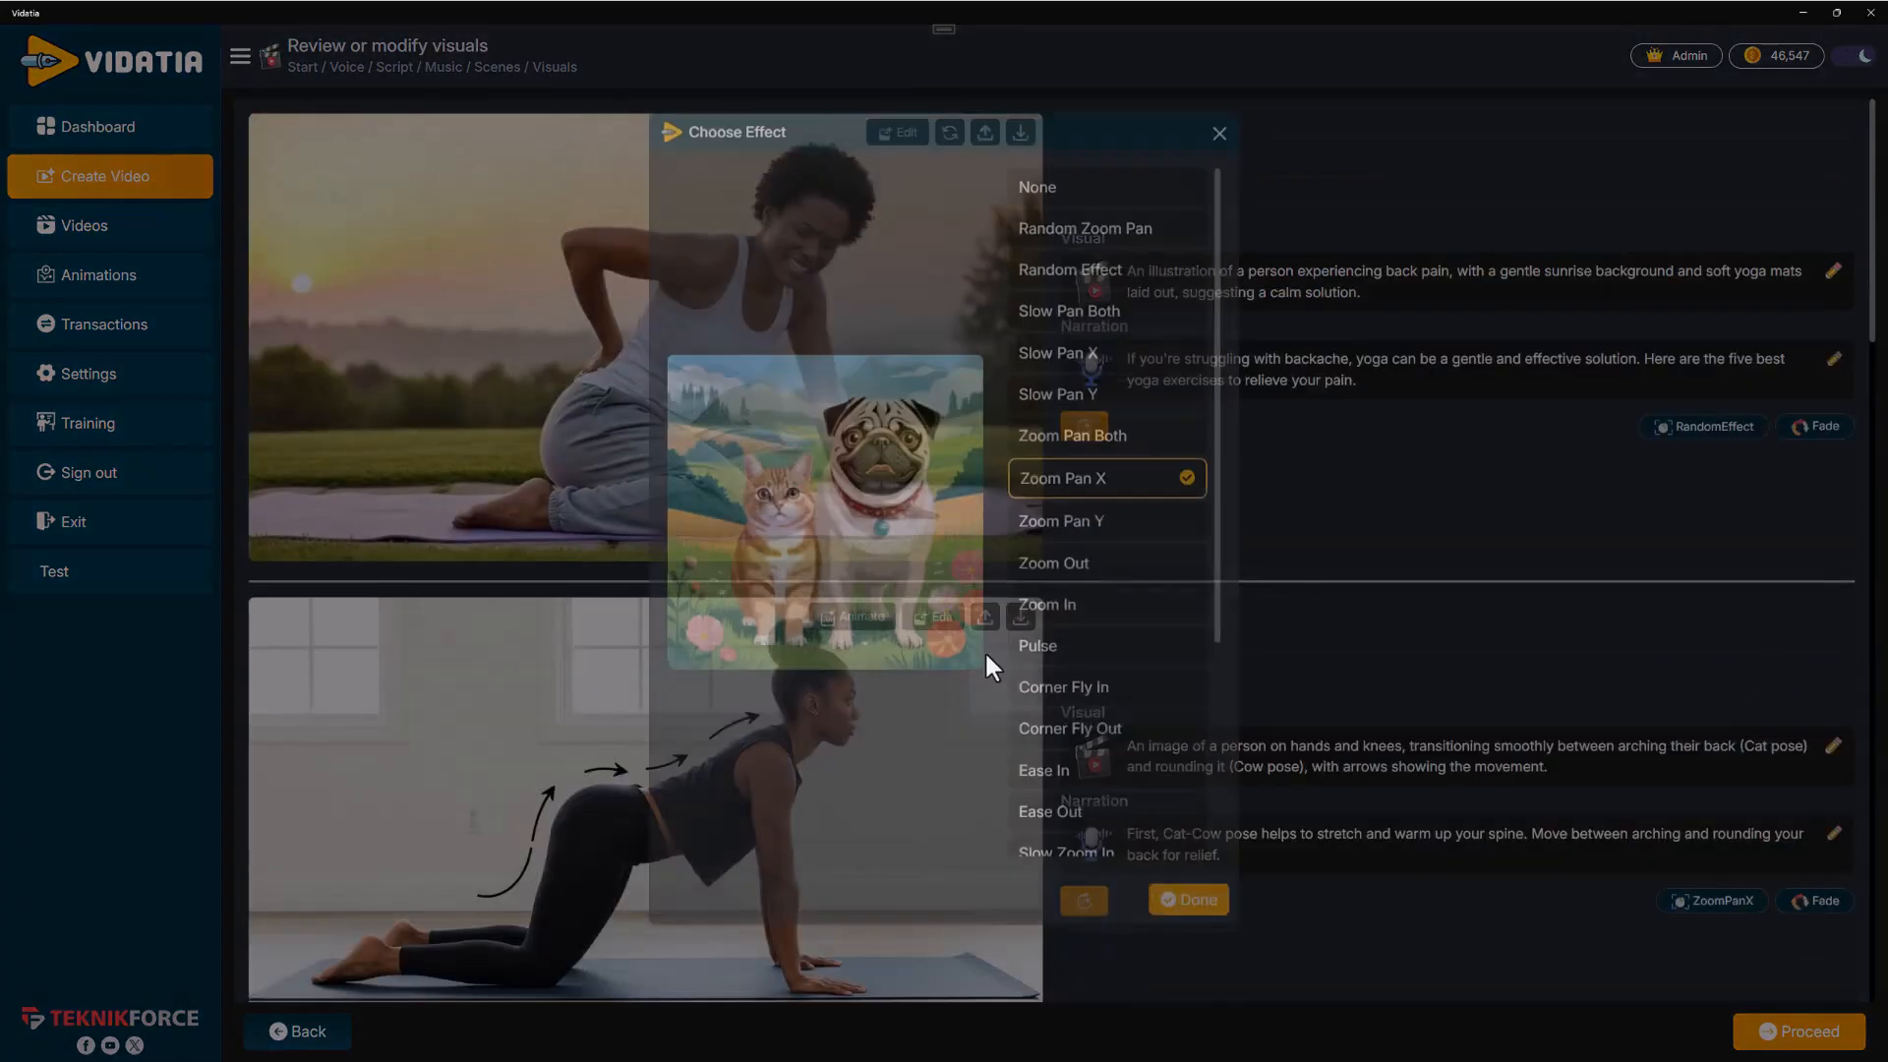
left_click(1227, 177)
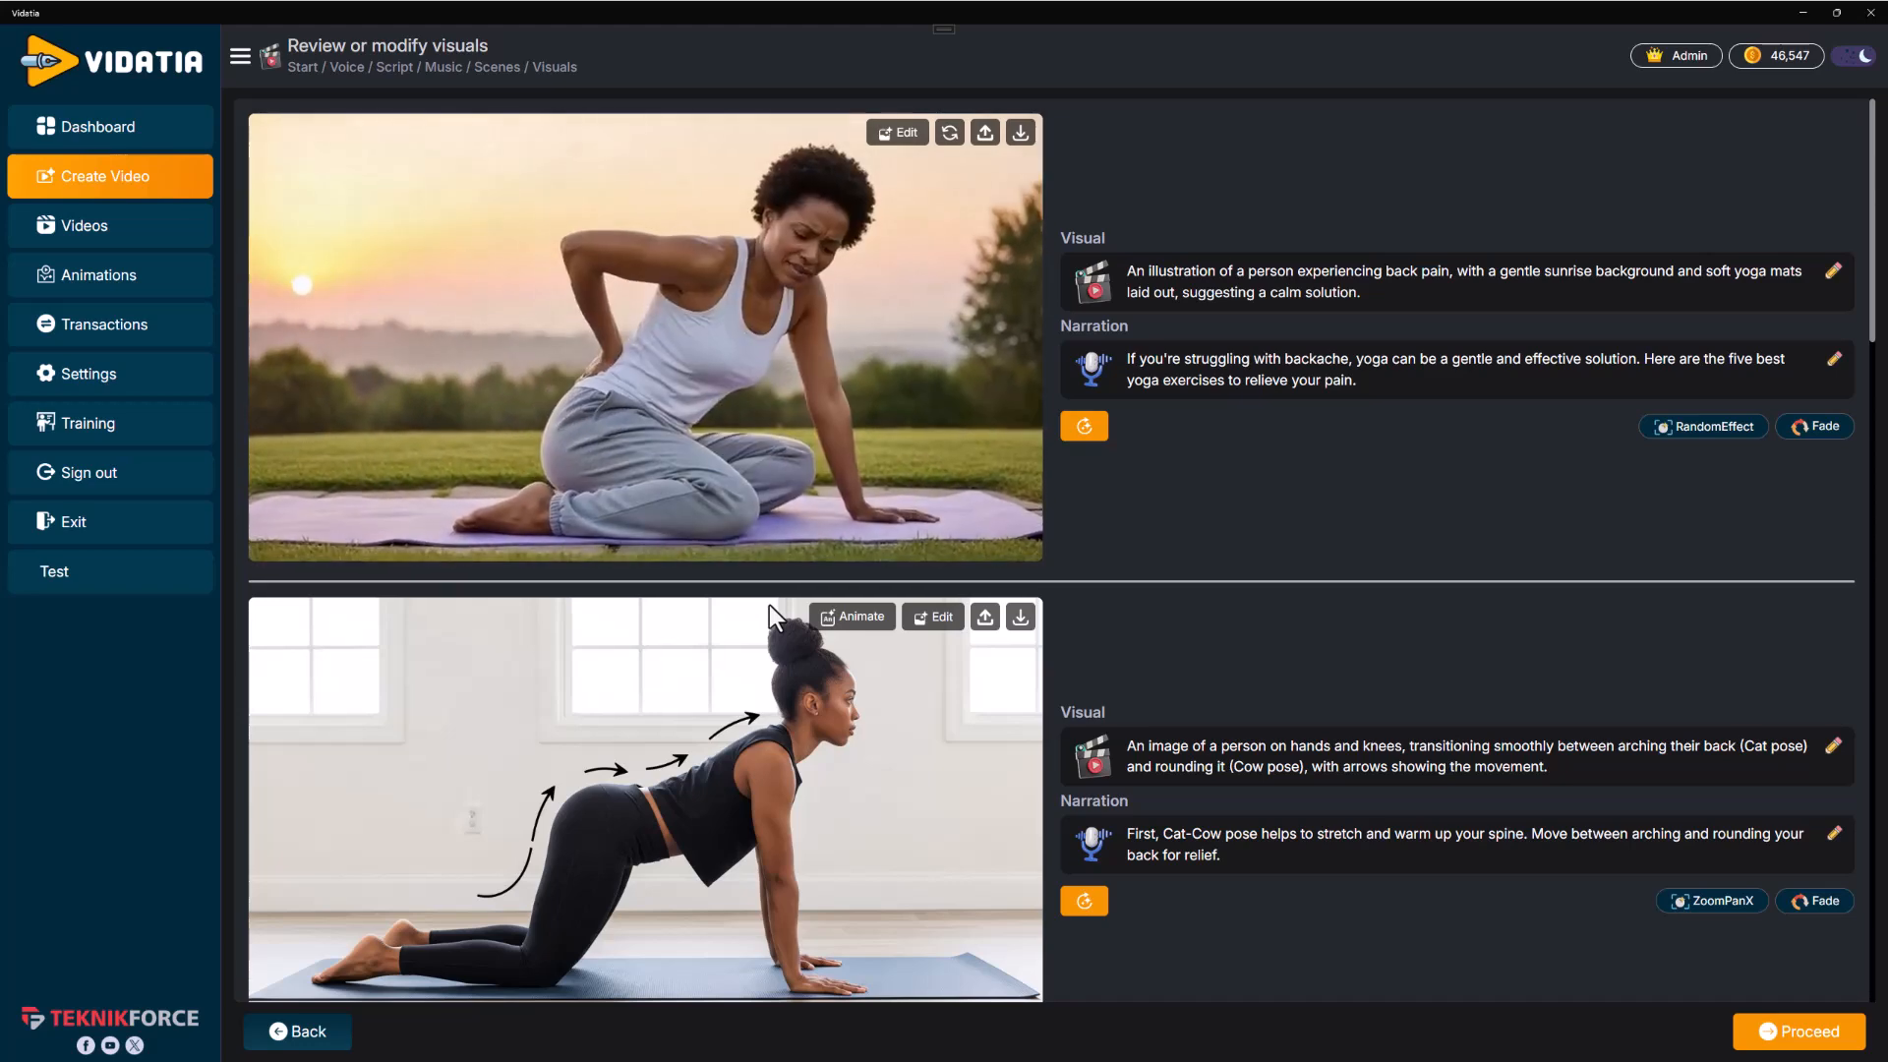
Return to the dashboard and the videos library to check the listed videos
left_click(165, 146)
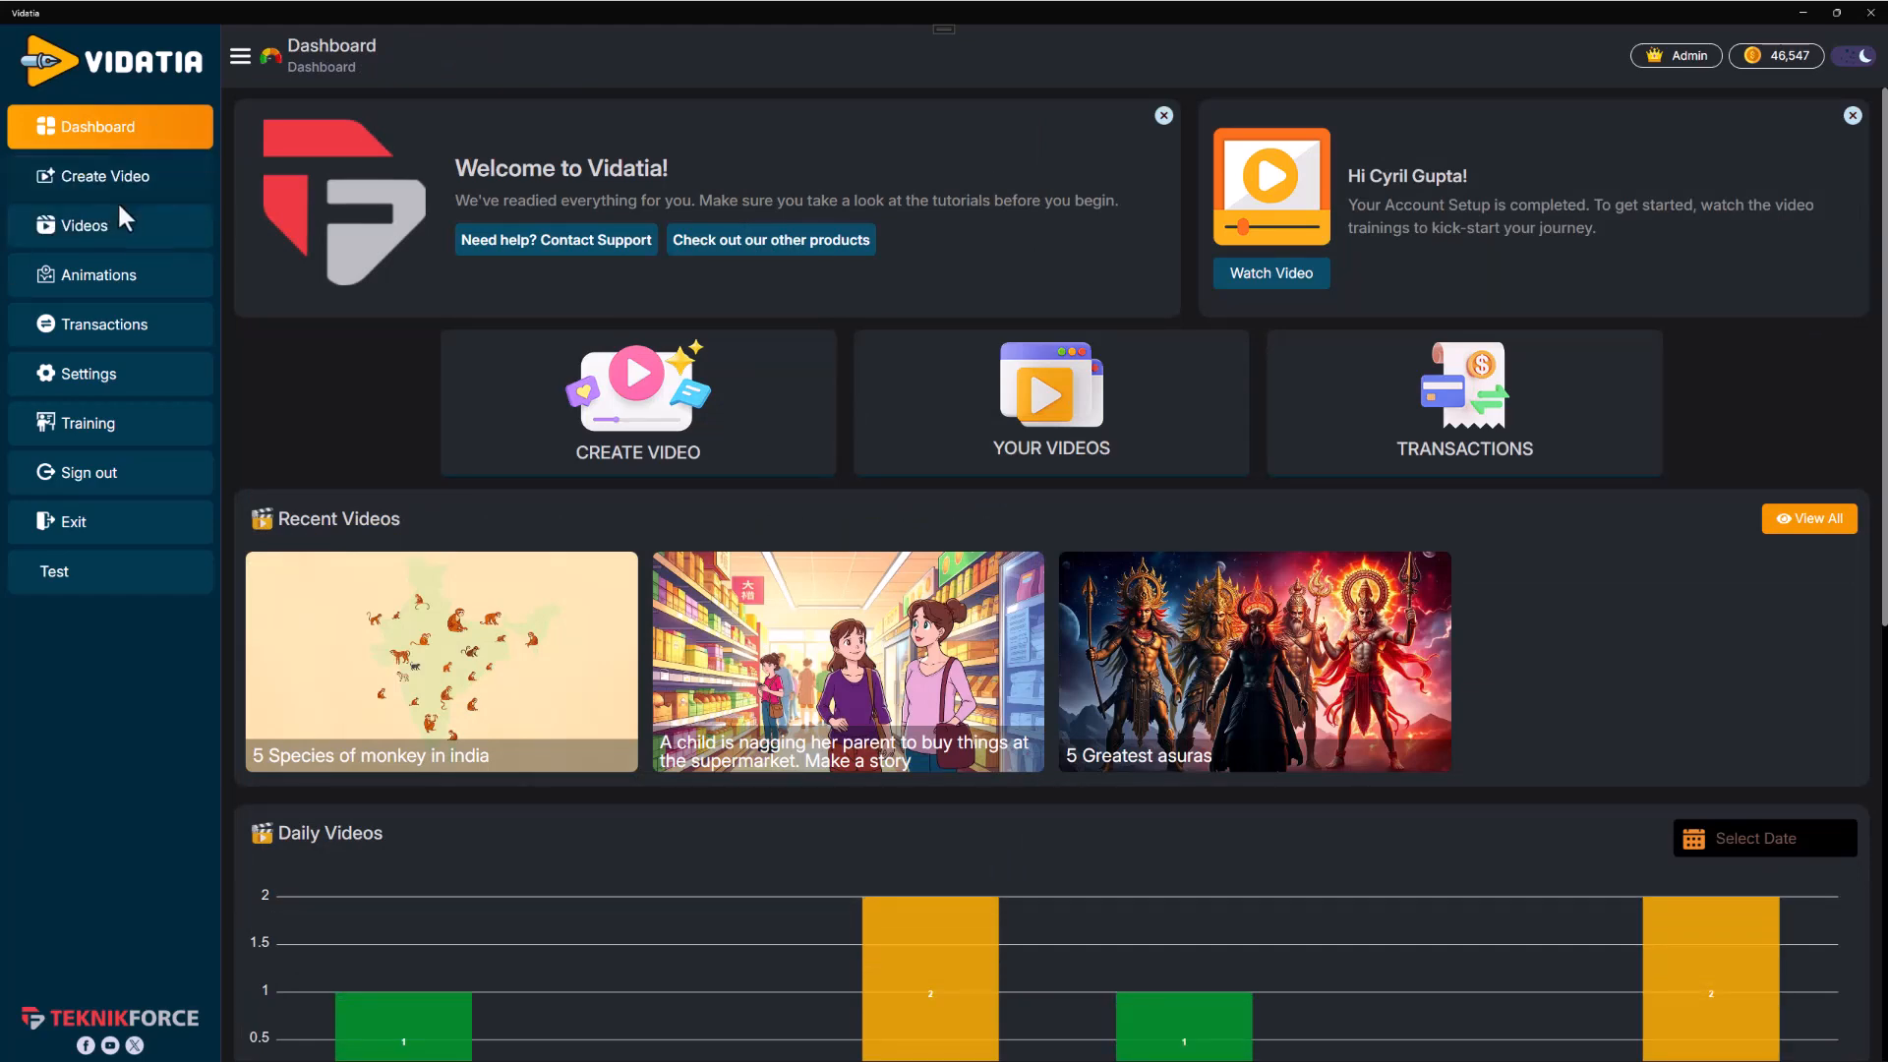
left_click(132, 236)
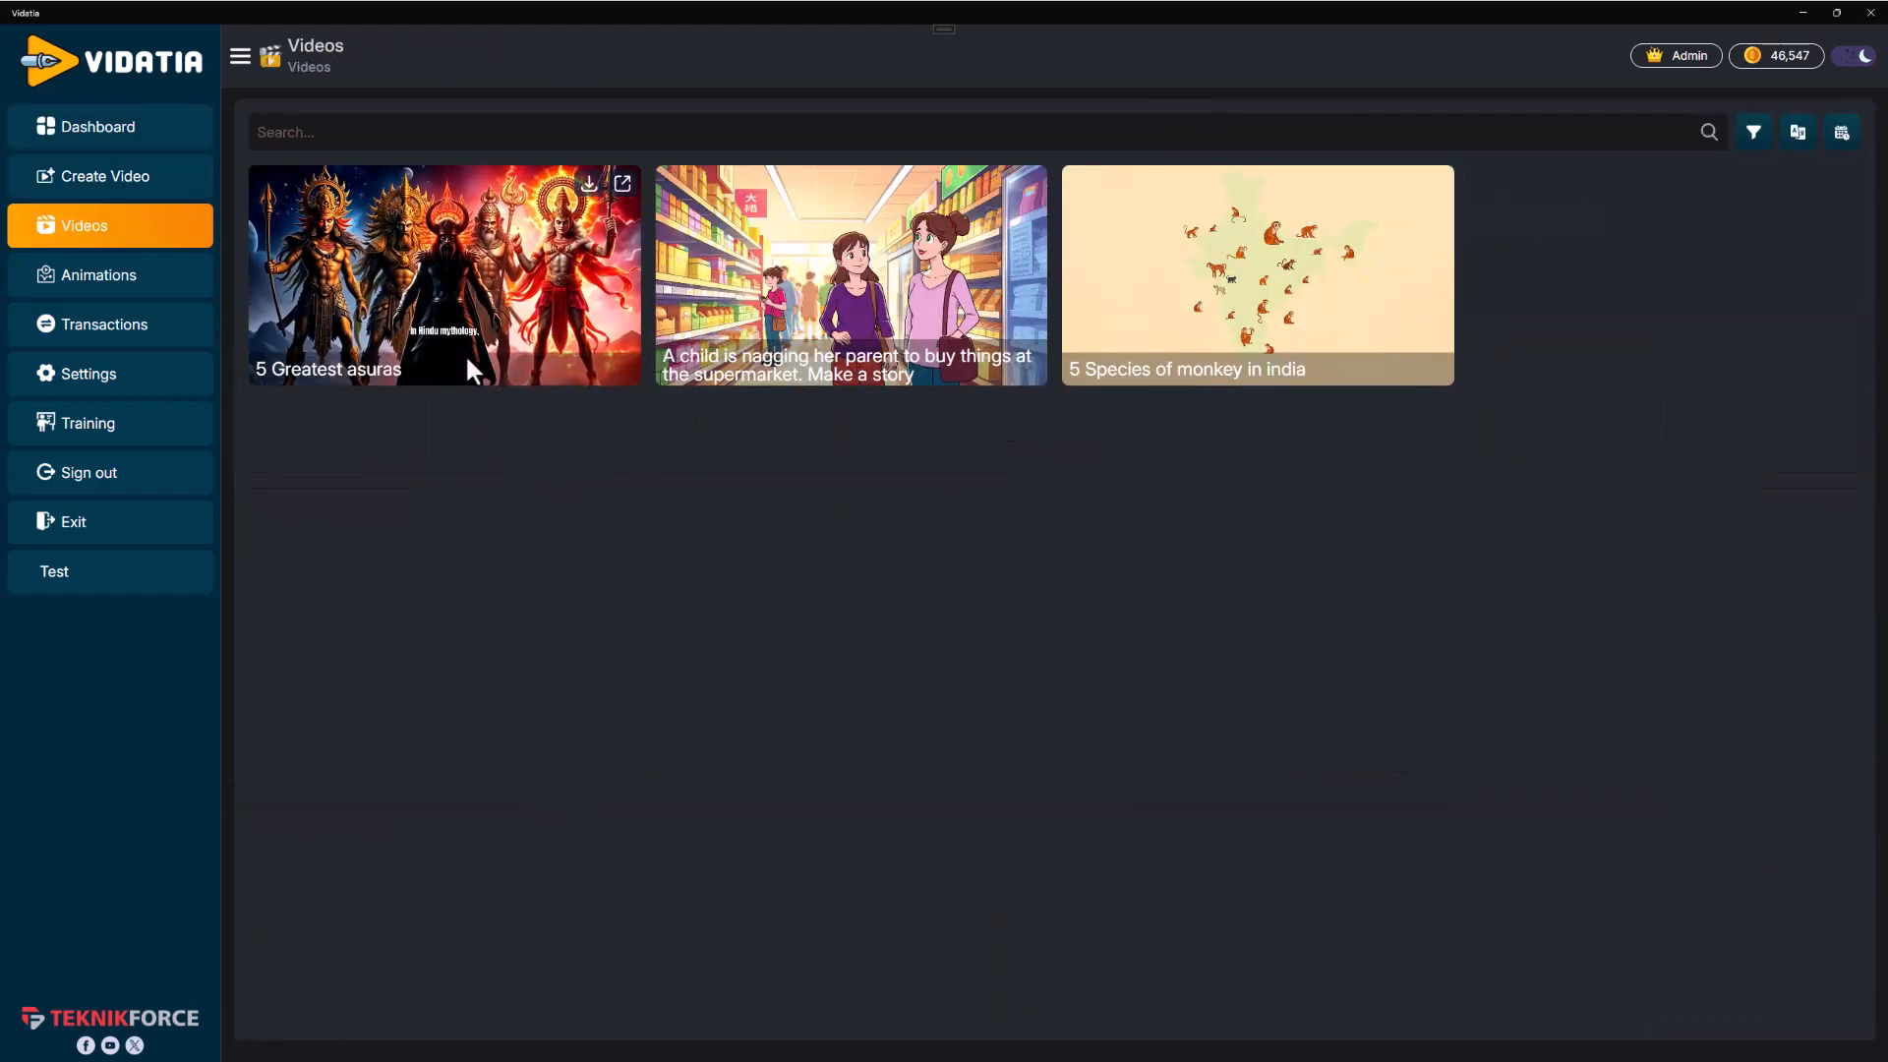
left_click(54, 145)
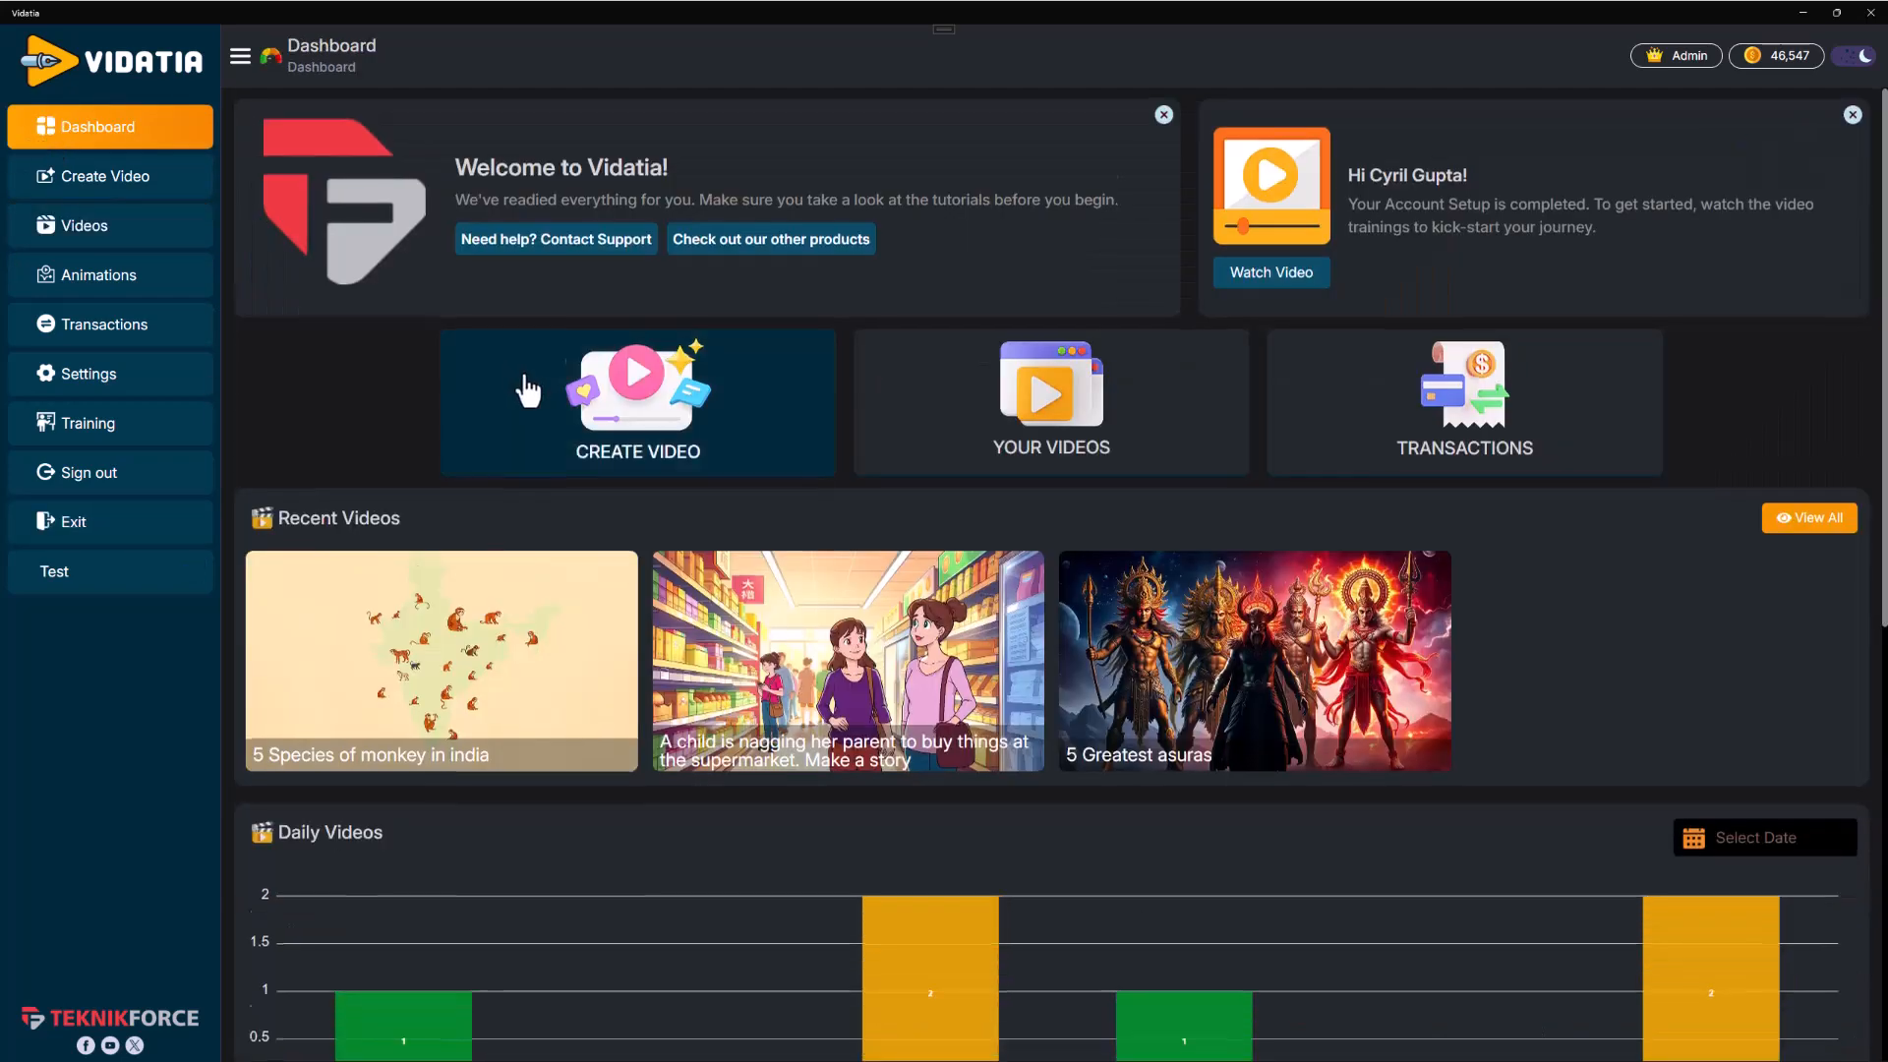
scroll(1297, 752, "down", 8)
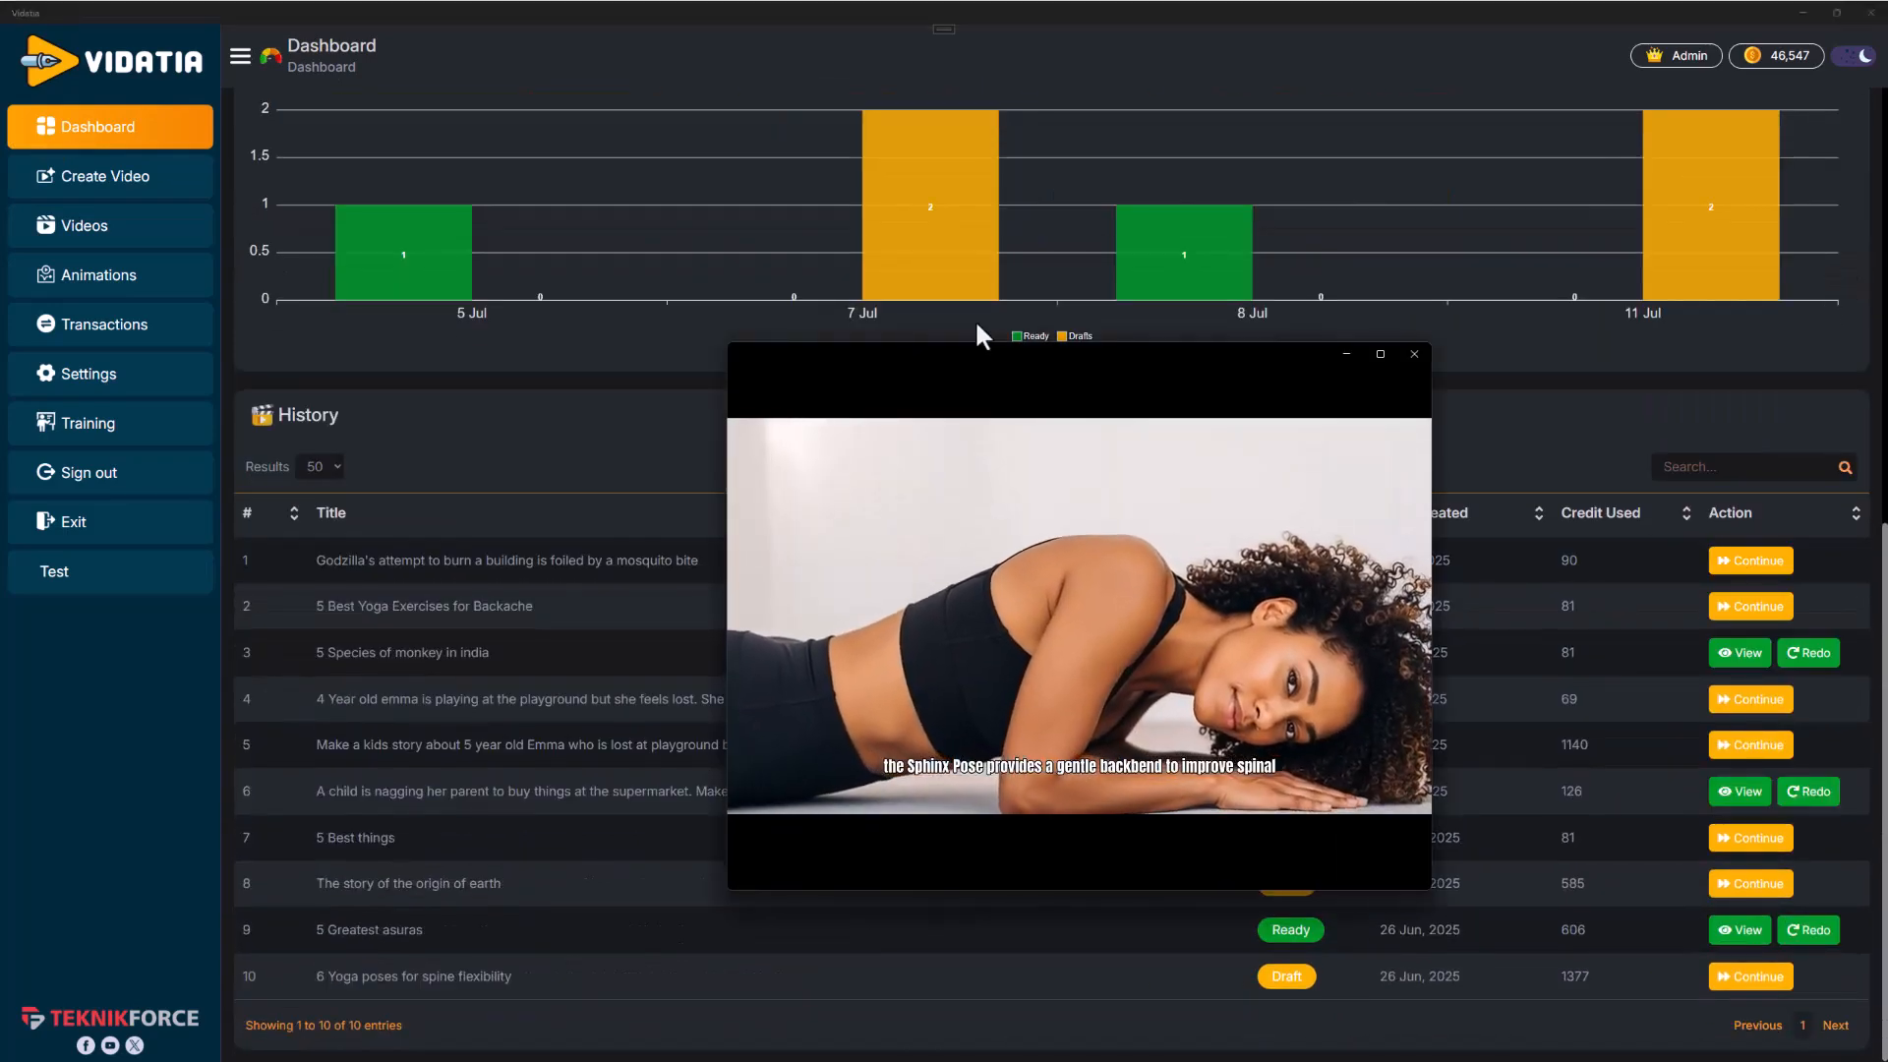